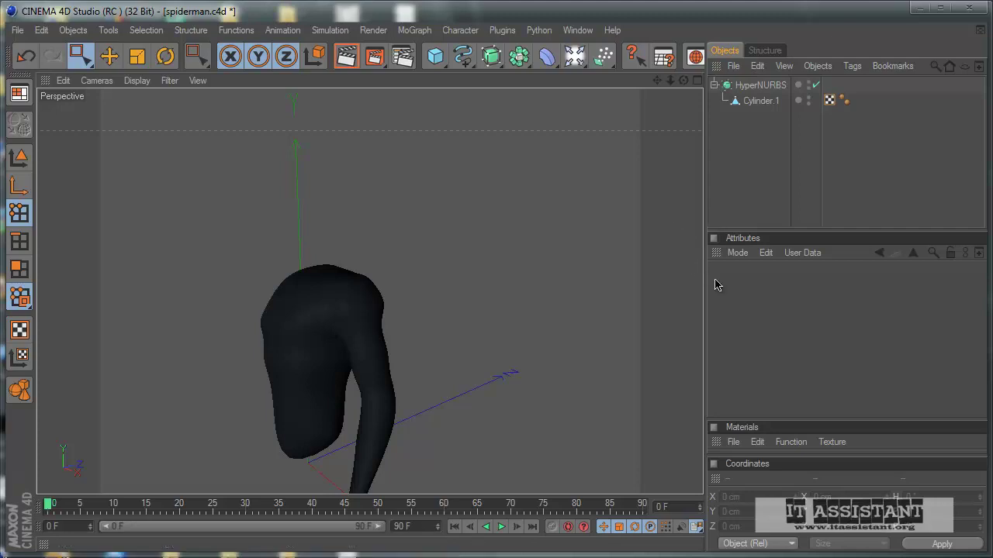
Disable HyperNURBS, select Cylinder.1, orbit to a side view, and pick Rectangle Selection.
left_click(815, 85)
left_click(771, 104)
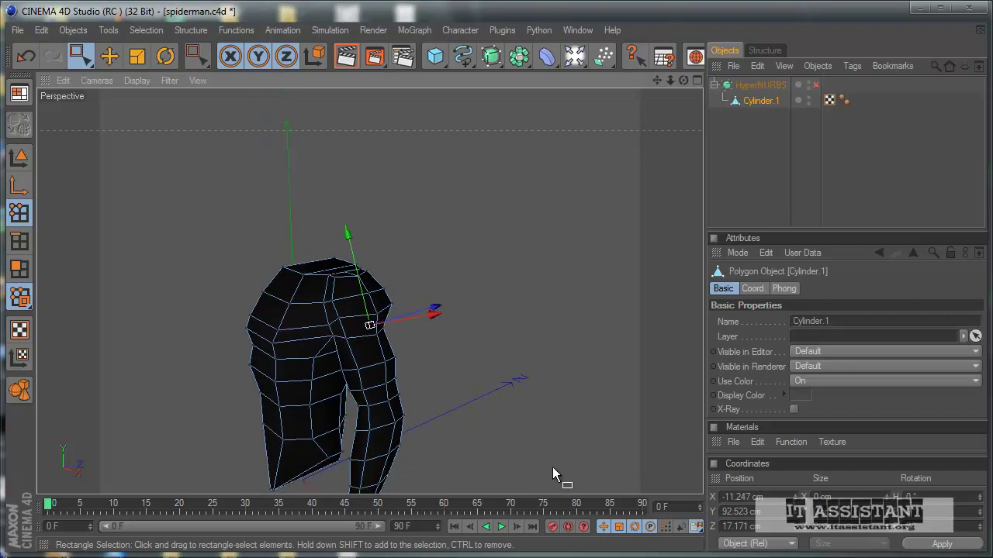
mouse_move(552, 475)
left_mouse_down("alt")
mouse_move(310, 328)
mouse_move(466, 342)
mouse_move(494, 323)
mouse_move(475, 347)
left_mouse_up("alt")
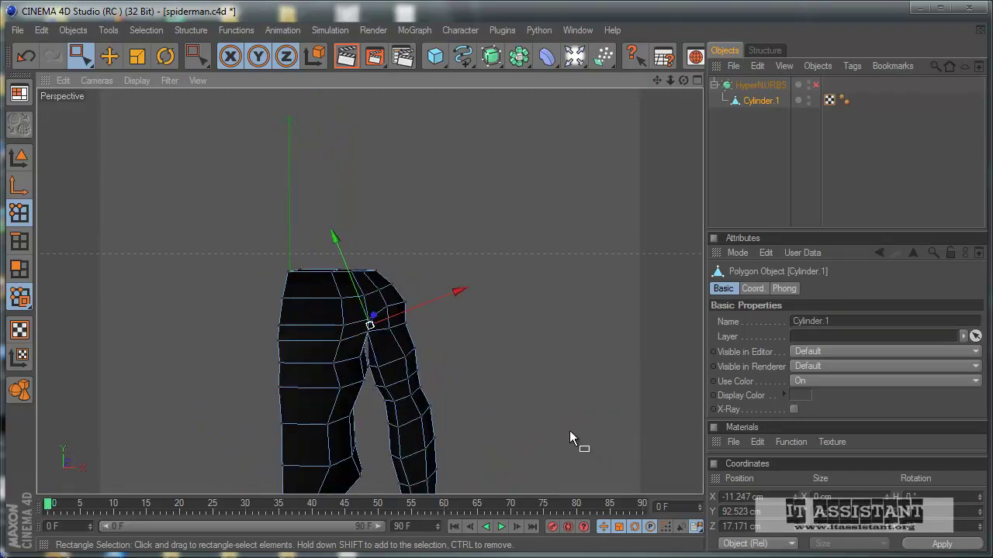
mouse_move(569, 433)
left_mouse_down("alt")
mouse_move(480, 335)
mouse_move(471, 339)
left_mouse_up("alt")
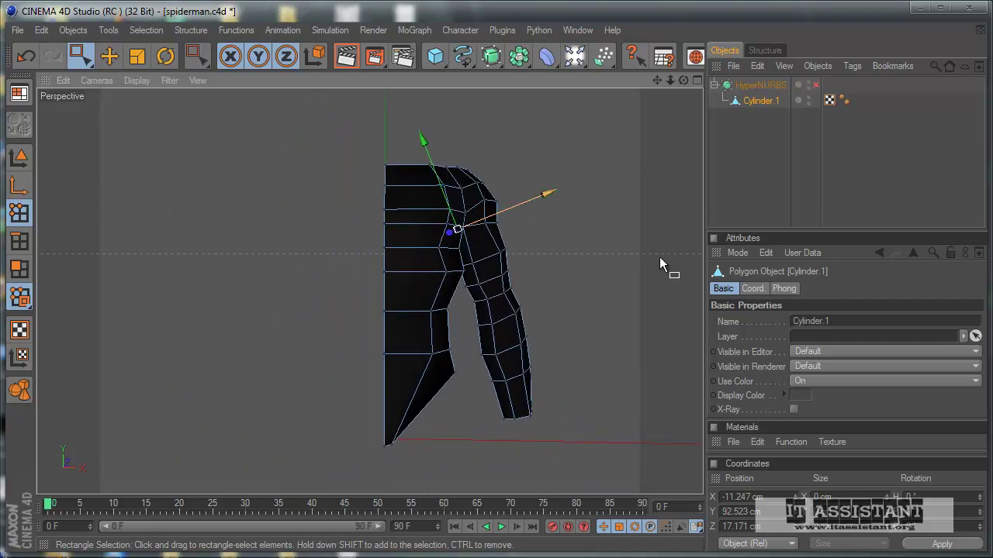
left_click(90, 59)
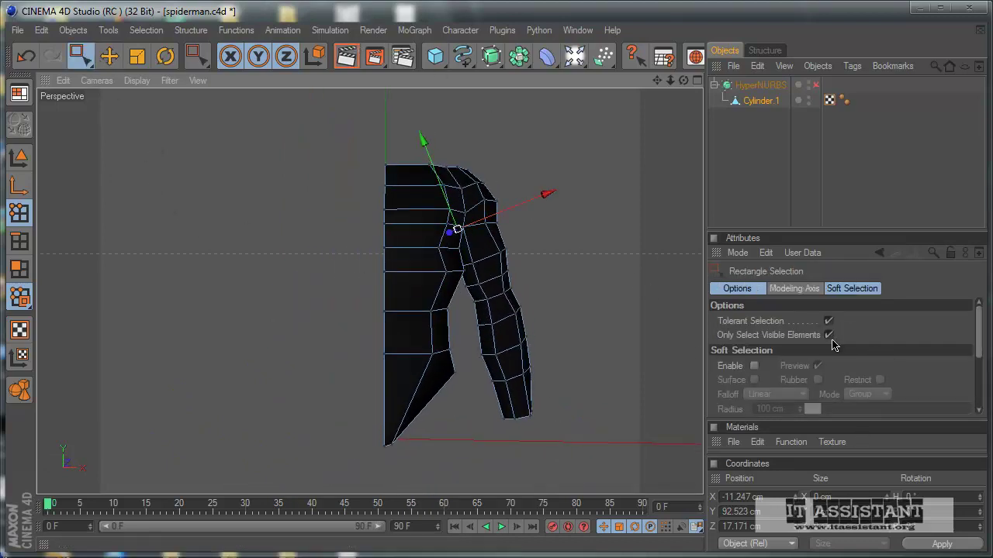
In the maximized Front view, select and delete the three points at the mesh's bottom.
middle_click(643, 385)
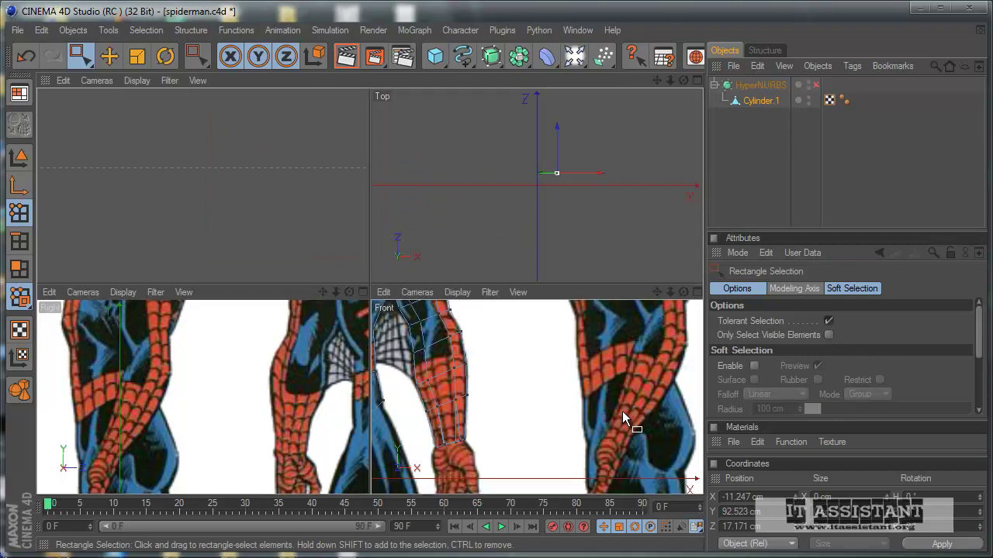
middle_click(622, 411)
middle_click_drag(214, 375, 214, 386, "alt")
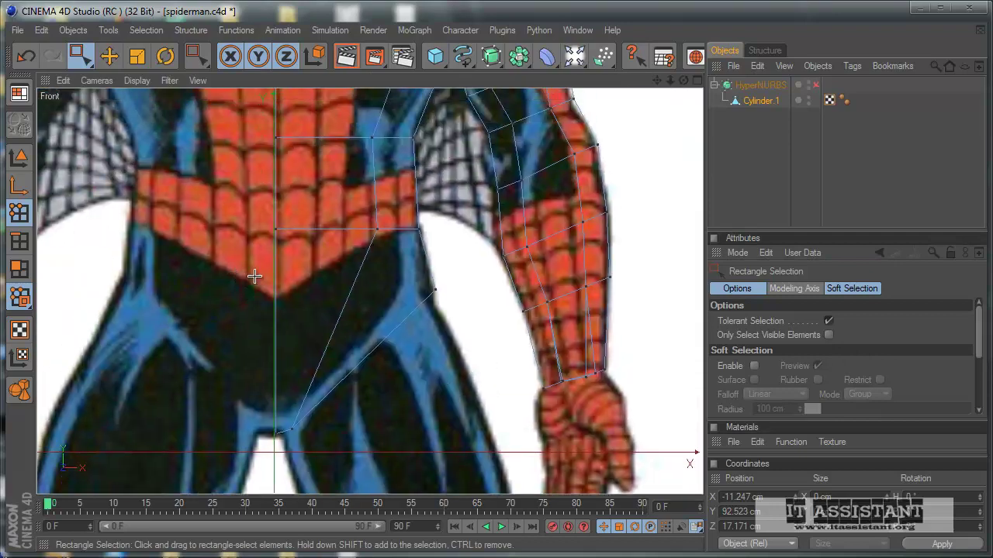
left_click_drag(254, 276, 481, 469)
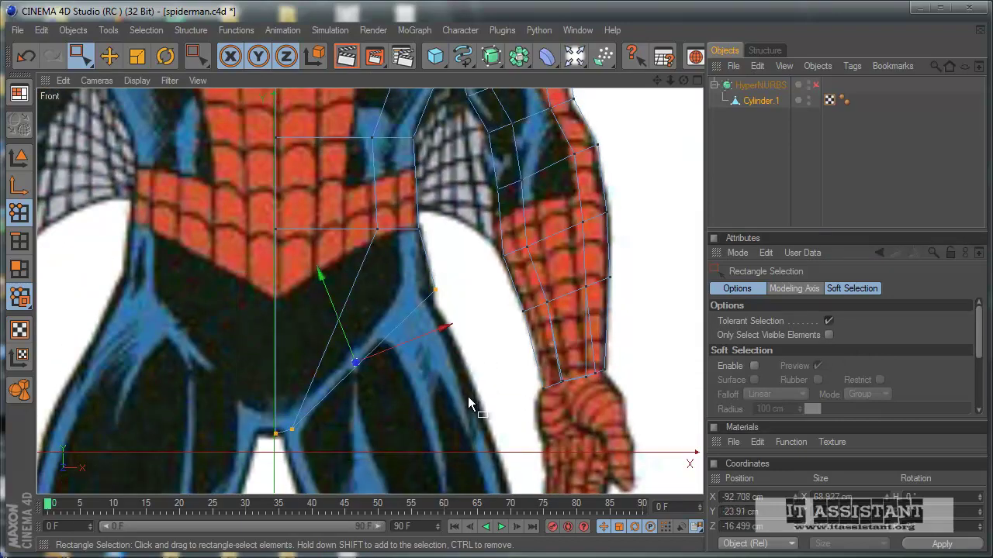
key("Delete")
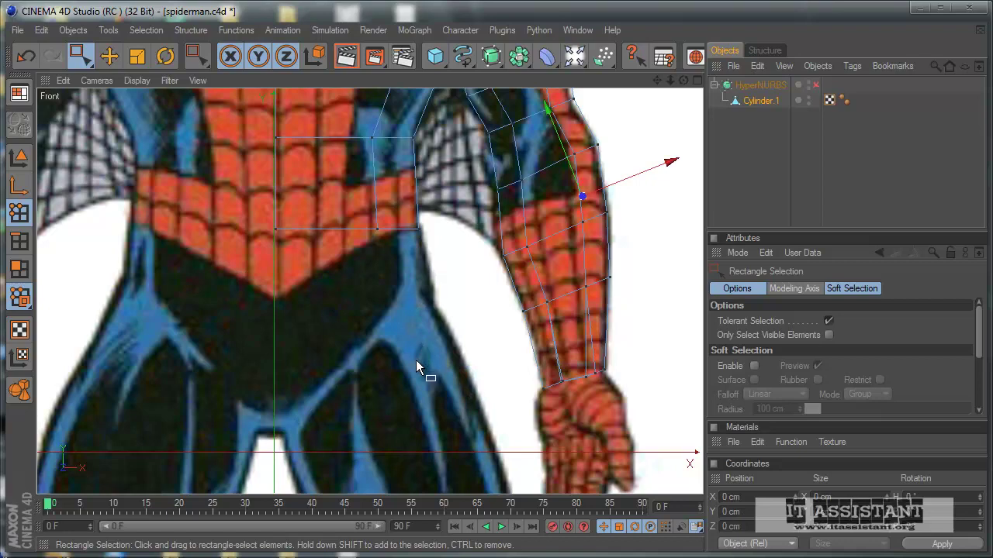
Zoom into the chest and box-select the points along the torso centre line.
middle_click_drag(416, 360, 391, 311, "alt")
scroll(391, 311, "up", 2)
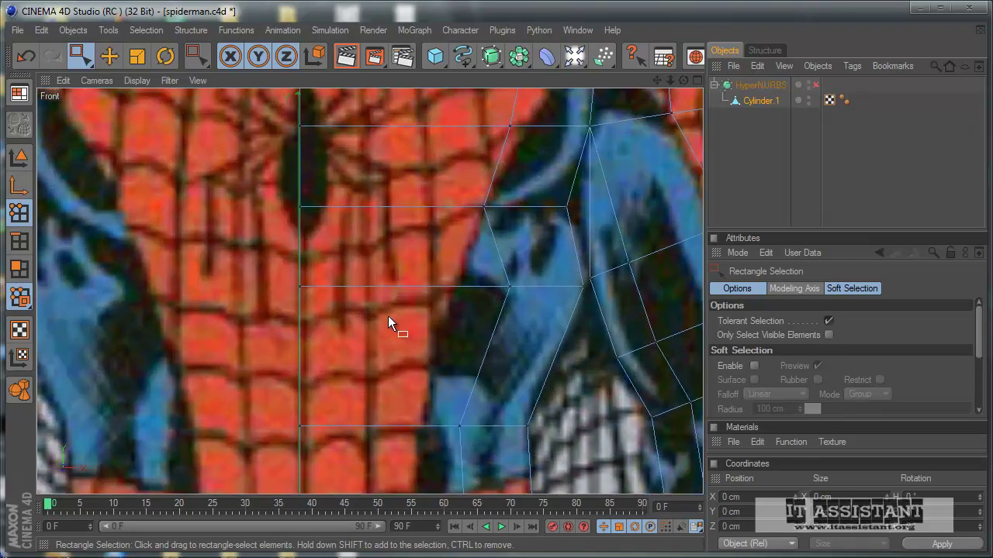
scroll(388, 316, "up", 2)
scroll(387, 323, "up", 2)
scroll(475, 337, "up", 1)
scroll(350, 316, "up", 2)
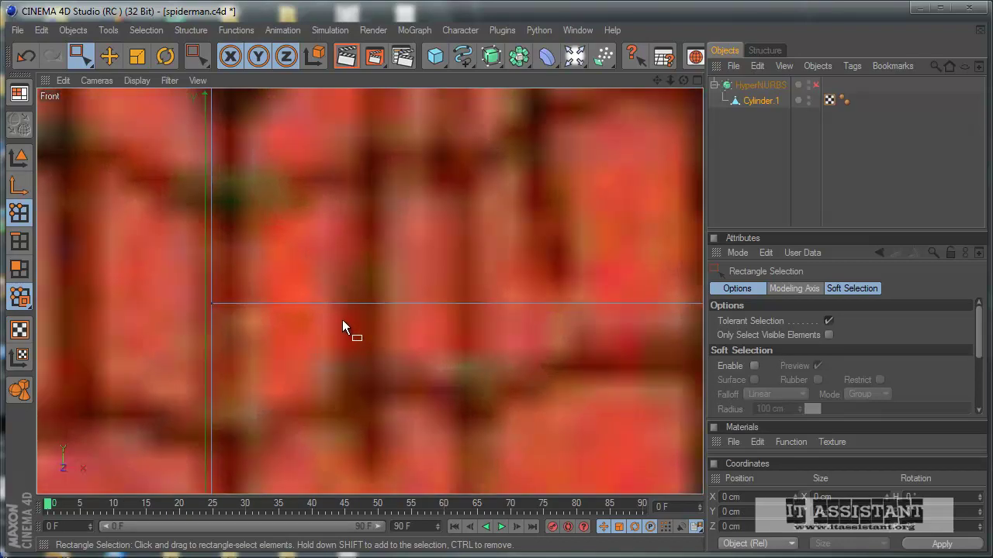
middle_click_drag(221, 267, 283, 271, "alt")
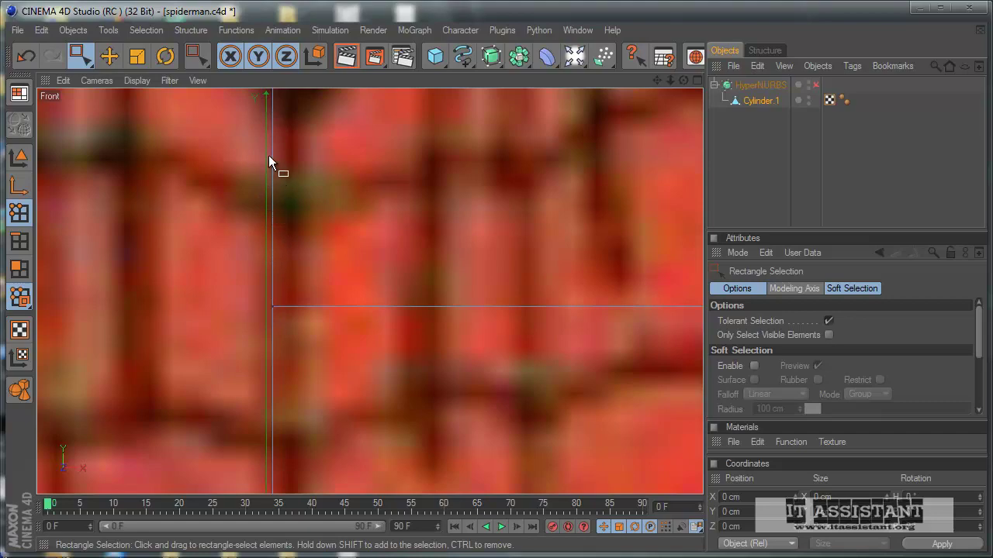
scroll(287, 163, "down", 2)
scroll(310, 194, "down", 2)
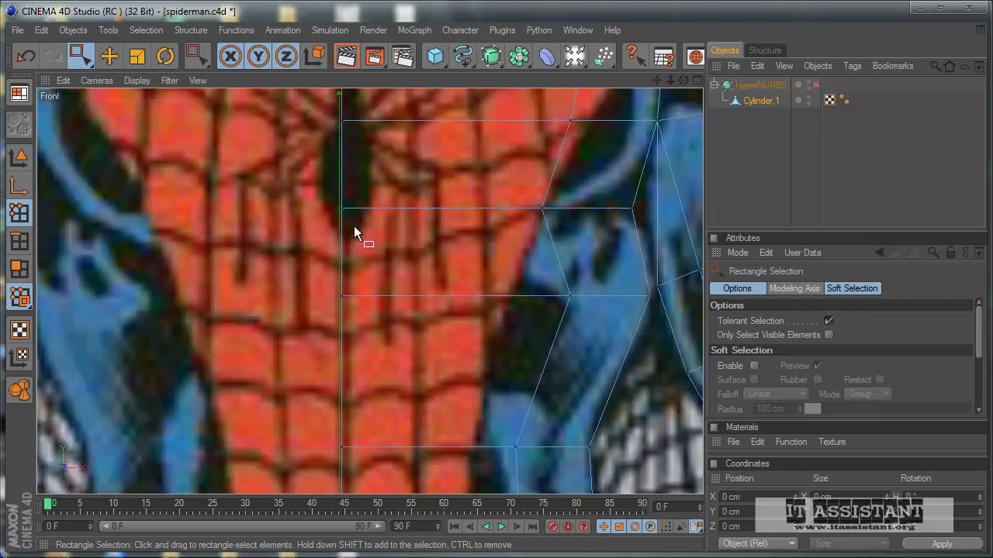
scroll(354, 226, "down", 3)
scroll(362, 233, "up", 1)
scroll(362, 231, "up", 2)
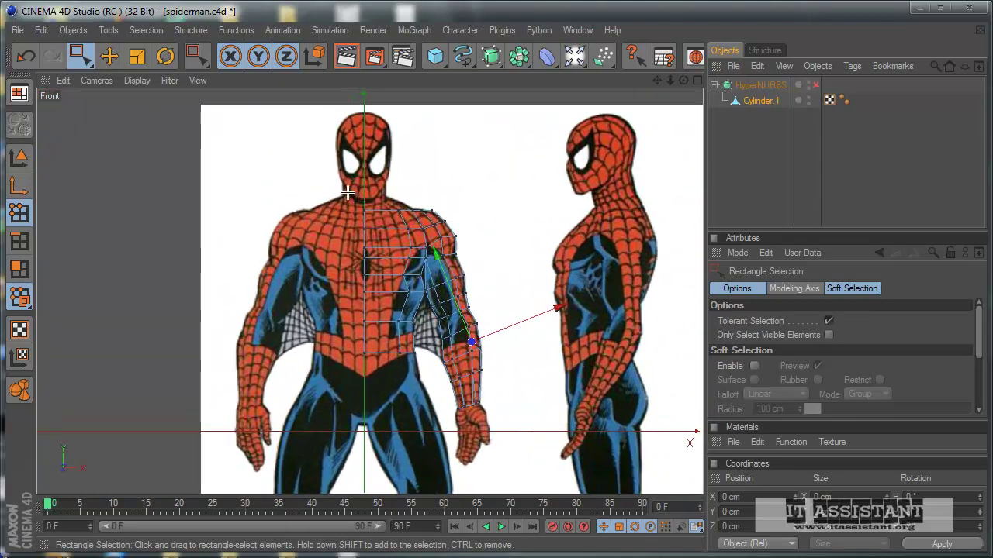
left_click_drag(346, 192, 383, 463)
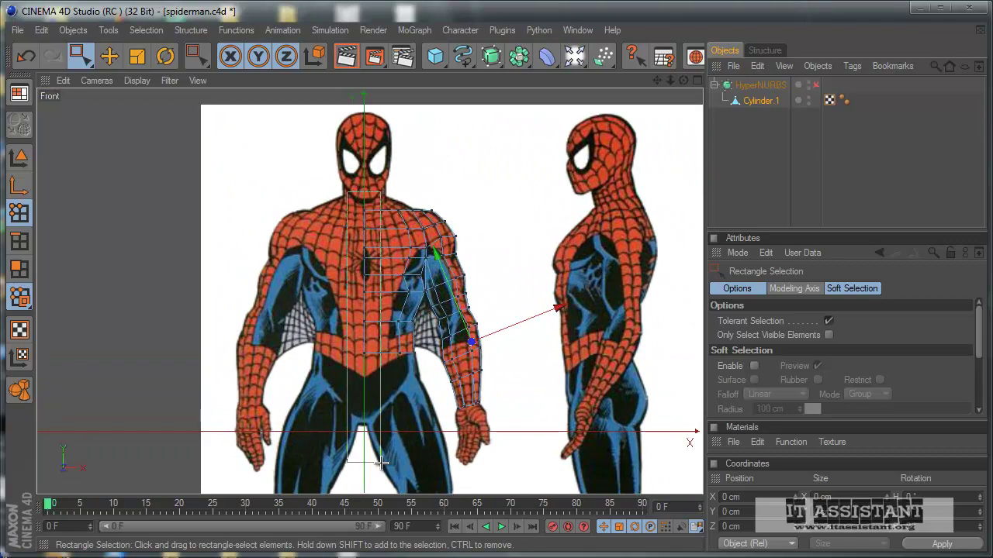
scroll(377, 450, "up", 1)
scroll(374, 427, "up", 3)
scroll(380, 420, "up", 2)
scroll(377, 418, "up", 2)
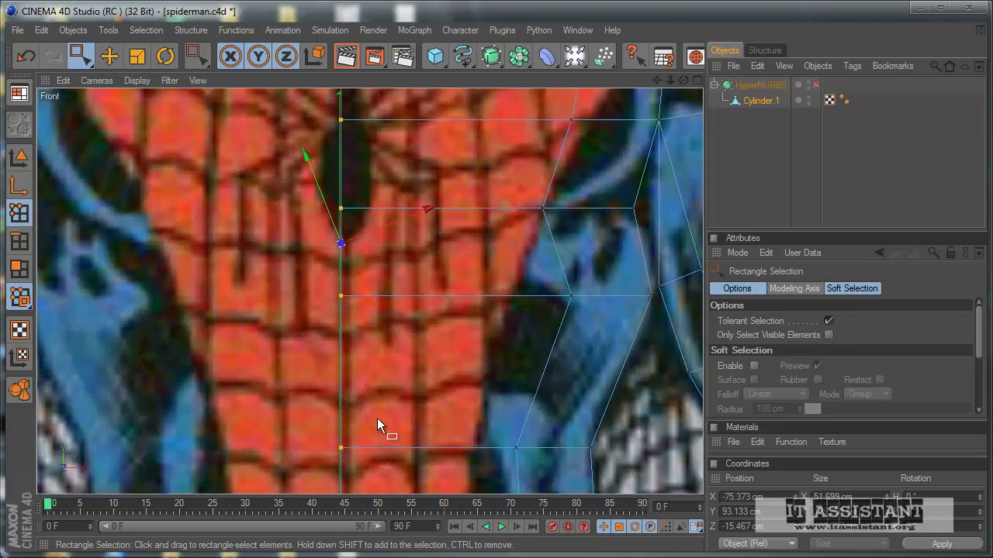
scroll(377, 411, "down", 2)
scroll(380, 392, "down", 1)
scroll(390, 393, "up", 2)
scroll(389, 393, "up", 1)
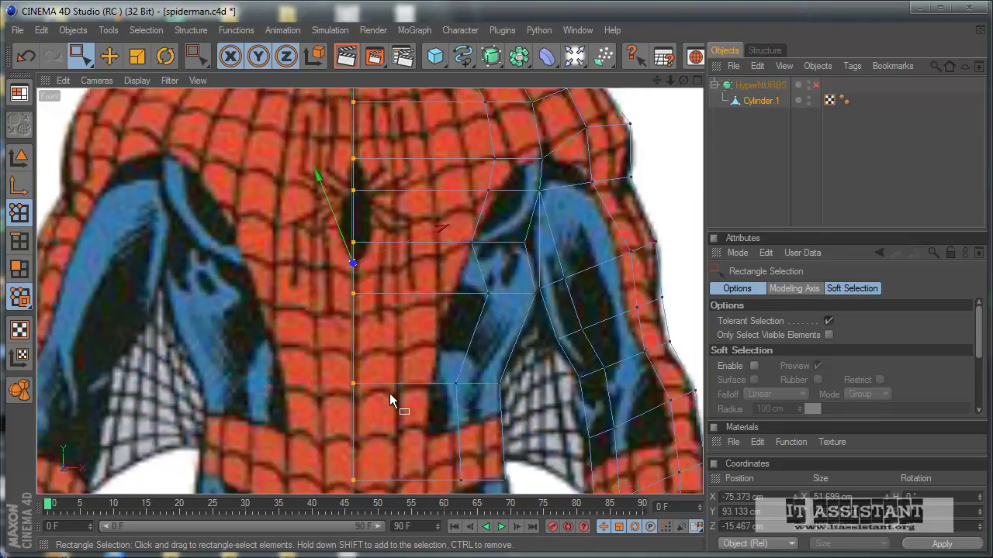
scroll(390, 393, "down", 2)
scroll(391, 373, "down", 1)
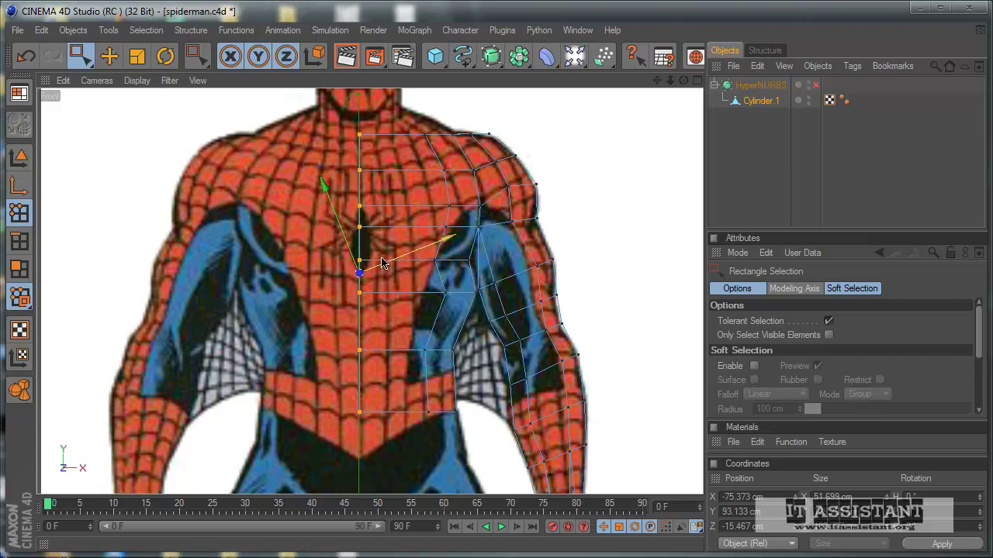
scroll(656, 273, "down", 3)
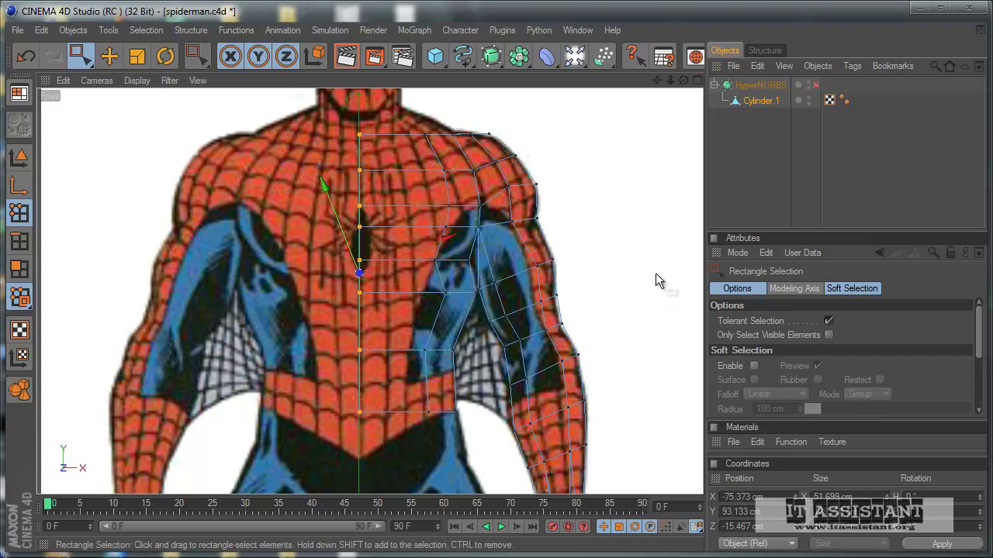
scroll(580, 301, "down", 1)
scroll(578, 301, "up", 5)
scroll(578, 303, "down", 1)
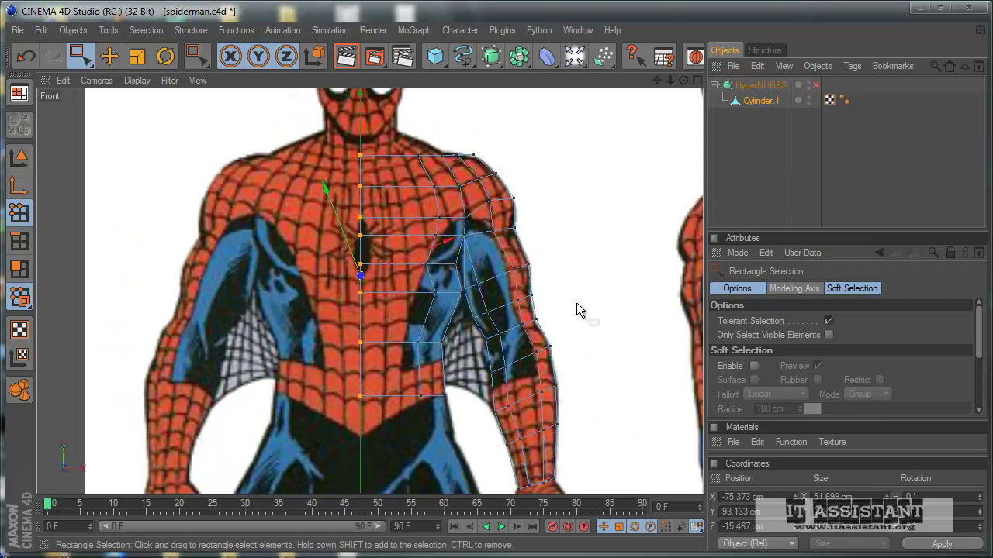
Move the selected centre-line points 0.37 cm along X to -104.934 cm, onto the vertical axis.
left_click(19, 187)
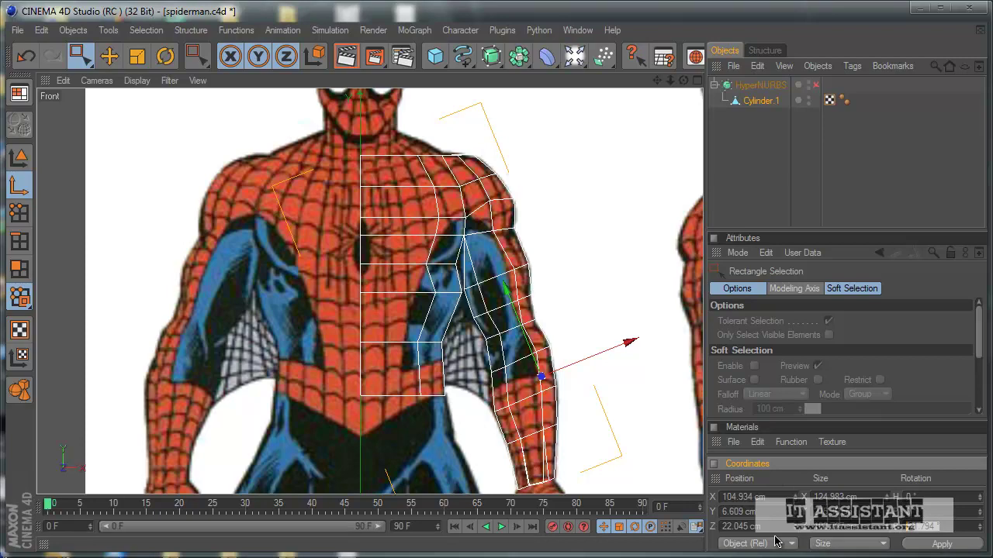
left_click(20, 213)
scroll(340, 379, "up", 3)
scroll(355, 399, "up", 3)
scroll(344, 391, "up", 3)
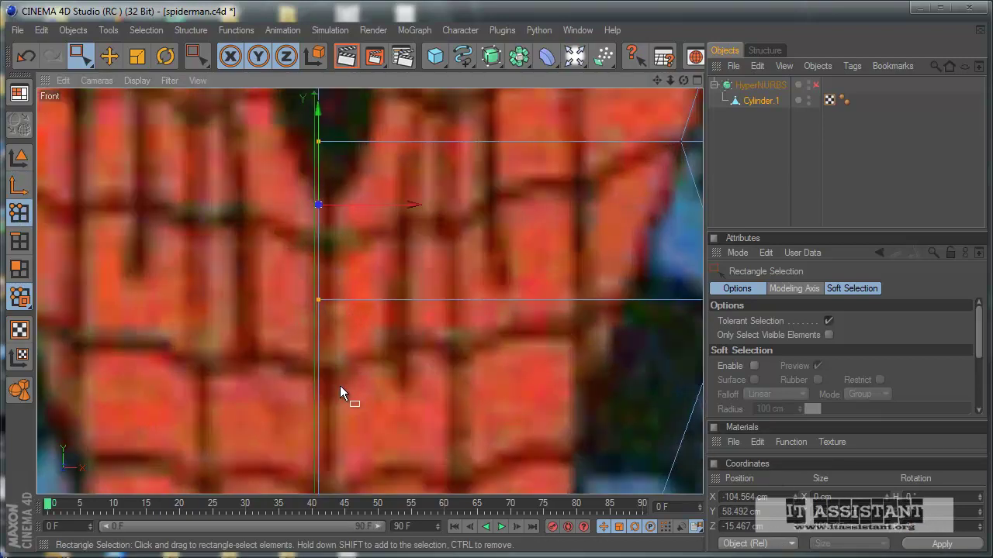
scroll(335, 372, "up", 3)
scroll(334, 367, "up", 3)
scroll(468, 359, "up", 3)
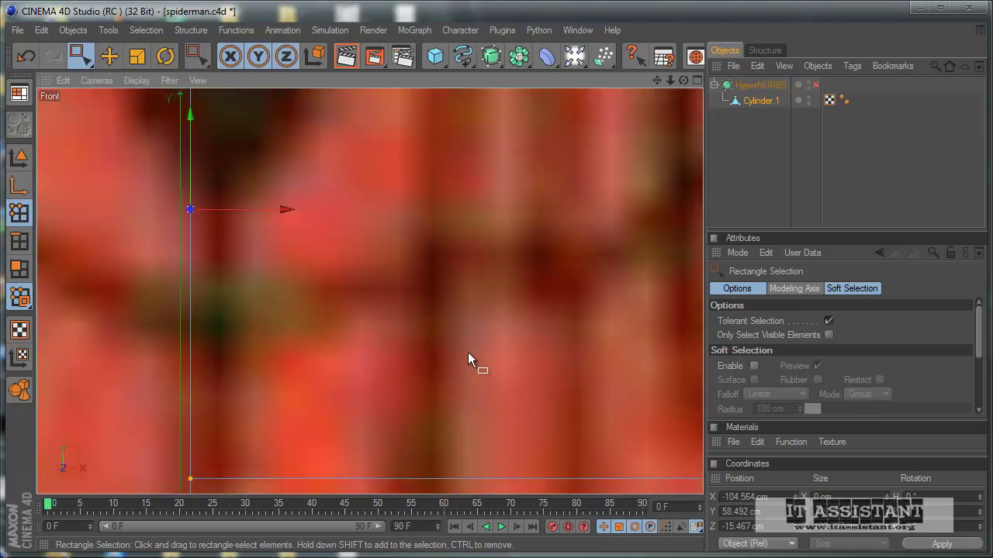
scroll(471, 349, "down", 2)
key("e")
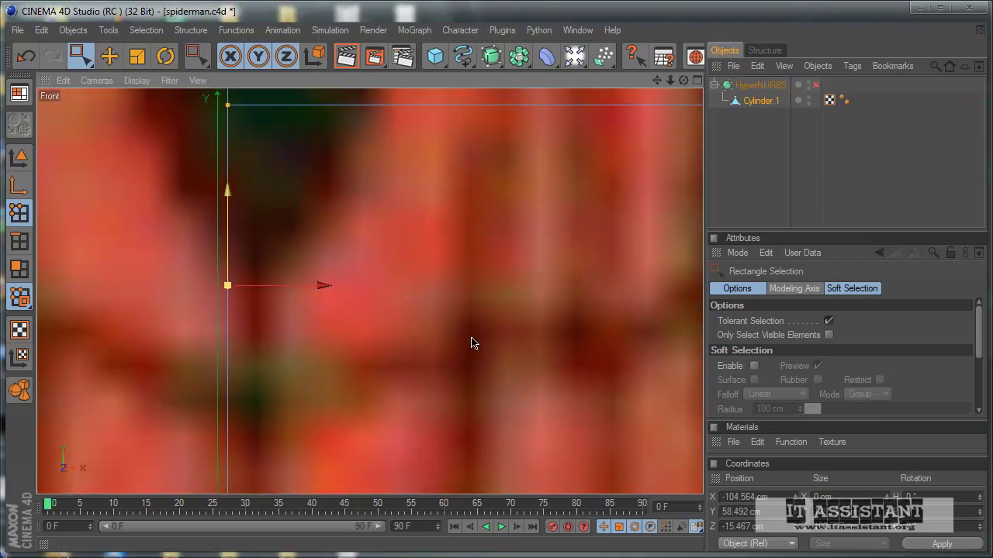
left_click_drag(472, 344, 474, 343)
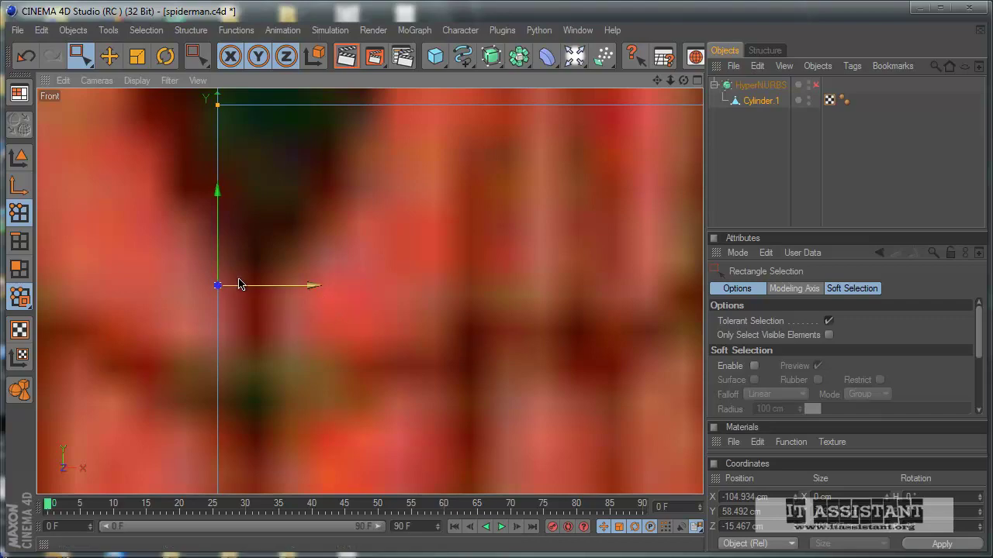
scroll(222, 137, "down", 2)
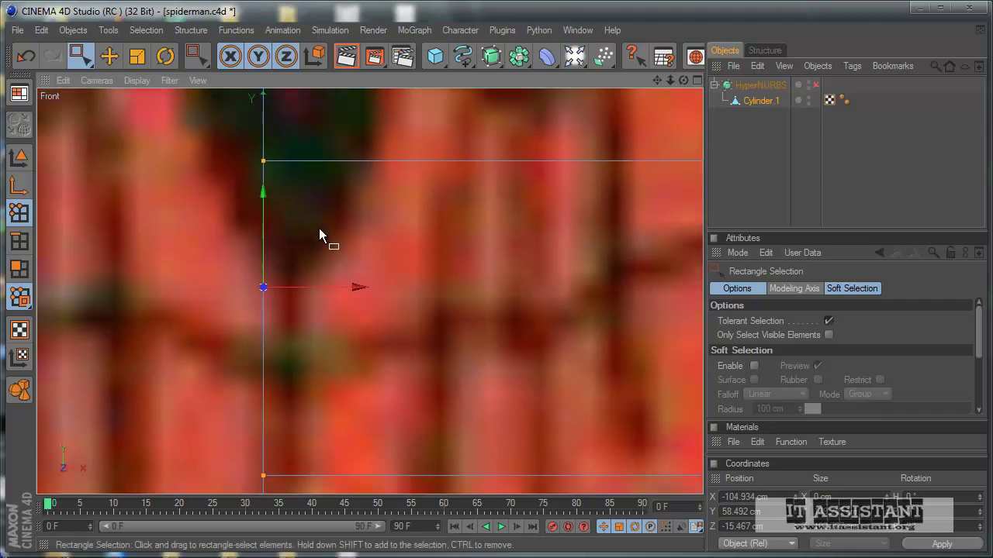
scroll(319, 228, "down", 2)
scroll(349, 248, "down", 2)
scroll(365, 264, "down", 2)
scroll(392, 291, "down", 1)
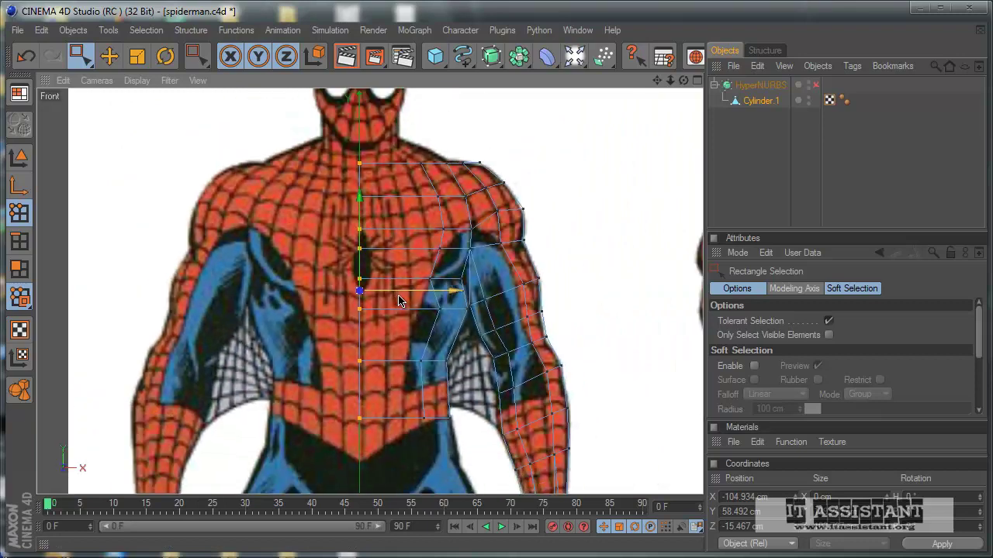
scroll(400, 299, "down", 1)
scroll(407, 306, "down", 1)
In the maximized Perspective view, build a four-corner polygon with Create Polygon.
middle_click(432, 310)
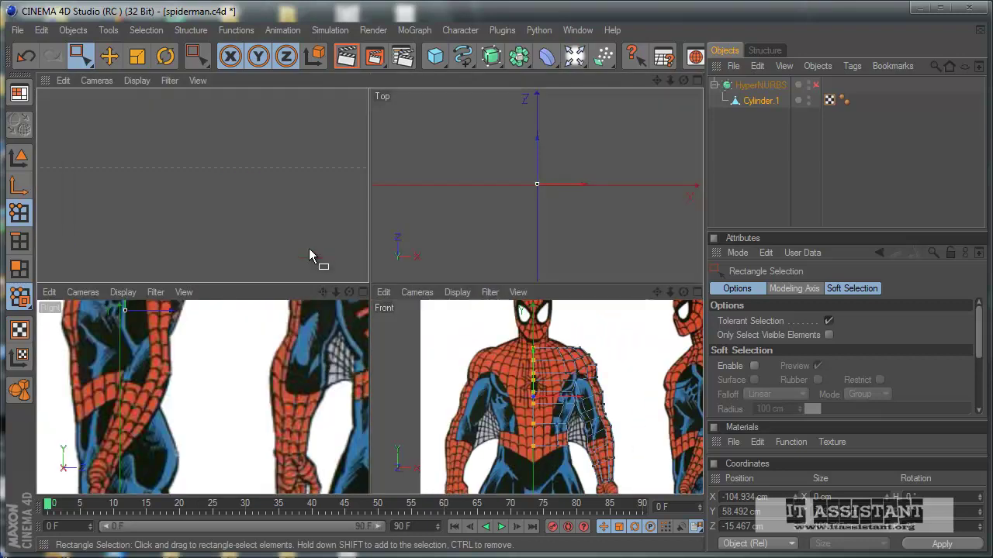
middle_click(309, 256)
mouse_move(309, 257)
left_mouse_down("alt")
mouse_move(465, 353)
mouse_move(464, 371)
mouse_move(320, 265)
mouse_move(423, 335)
mouse_move(472, 338)
mouse_move(263, 230)
left_mouse_up("alt")
scroll(289, 257, "up", 2)
scroll(297, 241, "up", 2)
right_click(264, 230)
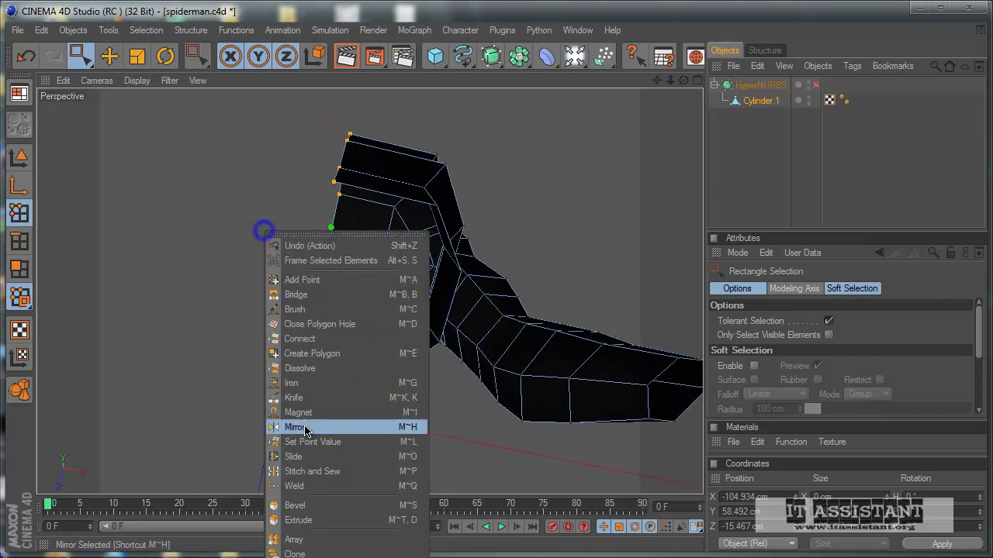
left_click(311, 353)
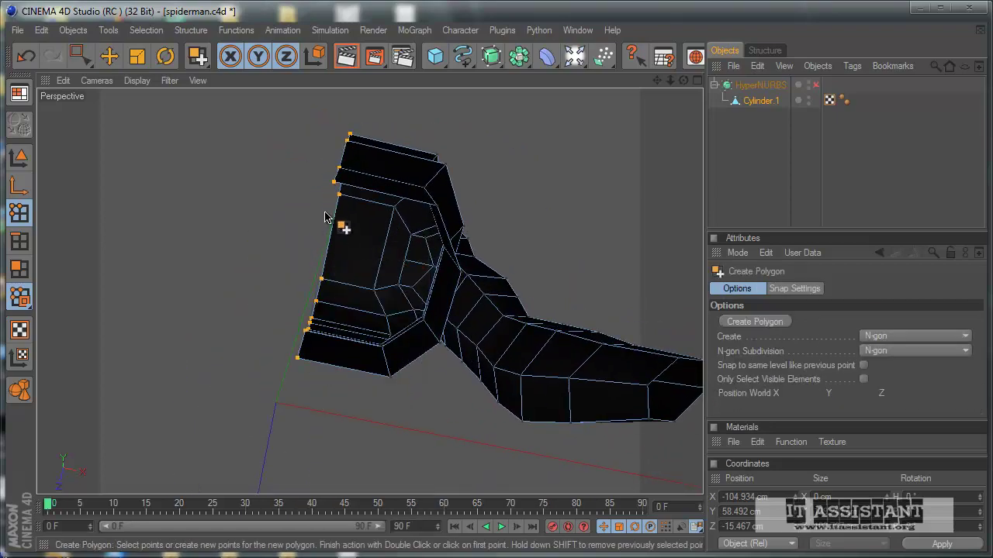
left_click(436, 207)
left_click(389, 376)
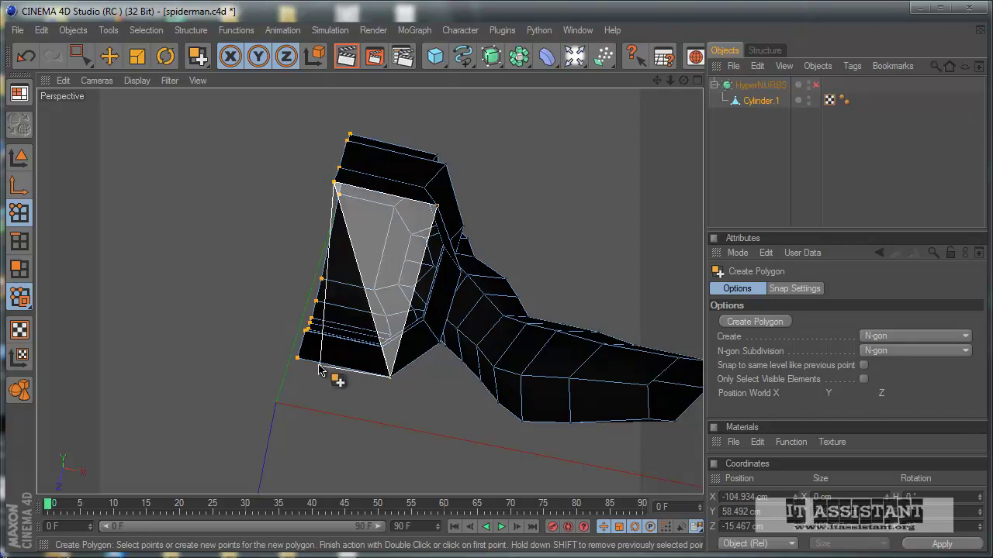
left_click(297, 359)
left_click(334, 182)
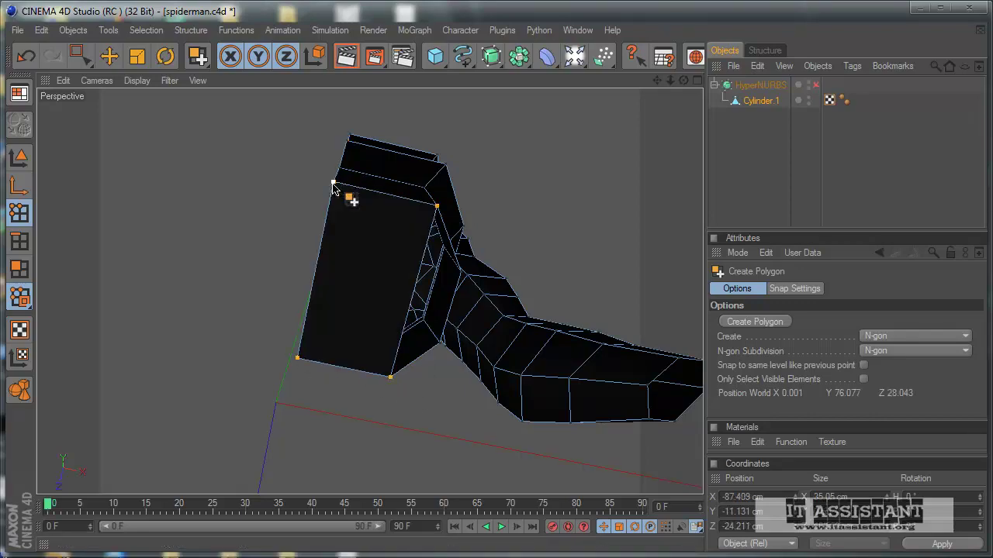
mouse_move(344, 194)
left_mouse_down("alt")
mouse_move(473, 326)
mouse_move(474, 345)
left_mouse_up("alt")
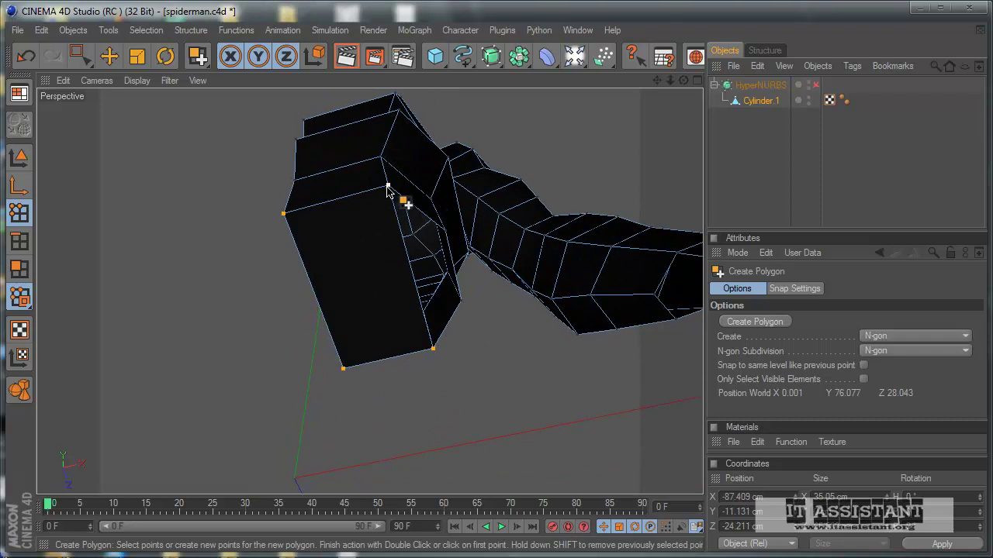
Add a second four-corner polygon from the torso corner vertex, closing the gap to the arm.
left_click(387, 187)
left_click(446, 231)
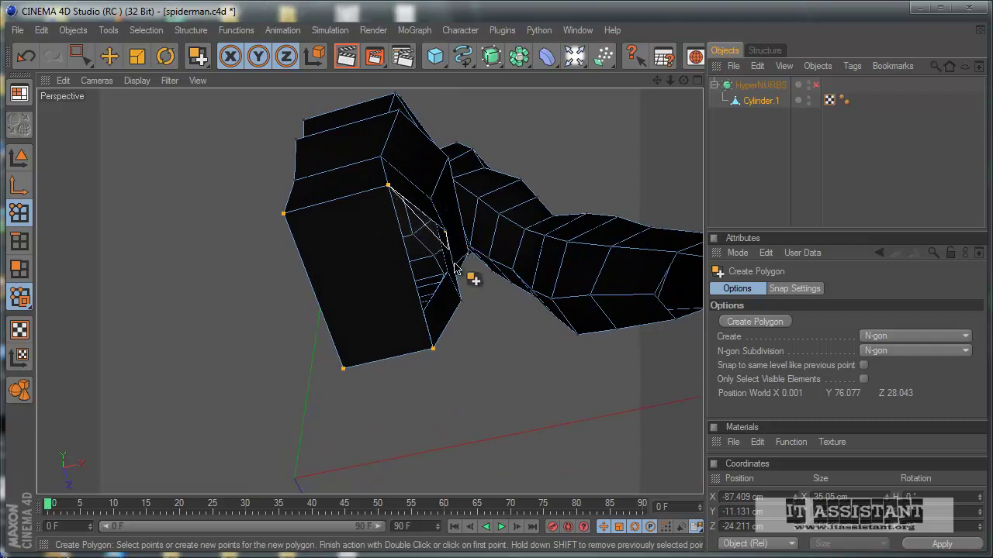
left_click(462, 302)
left_click(433, 349)
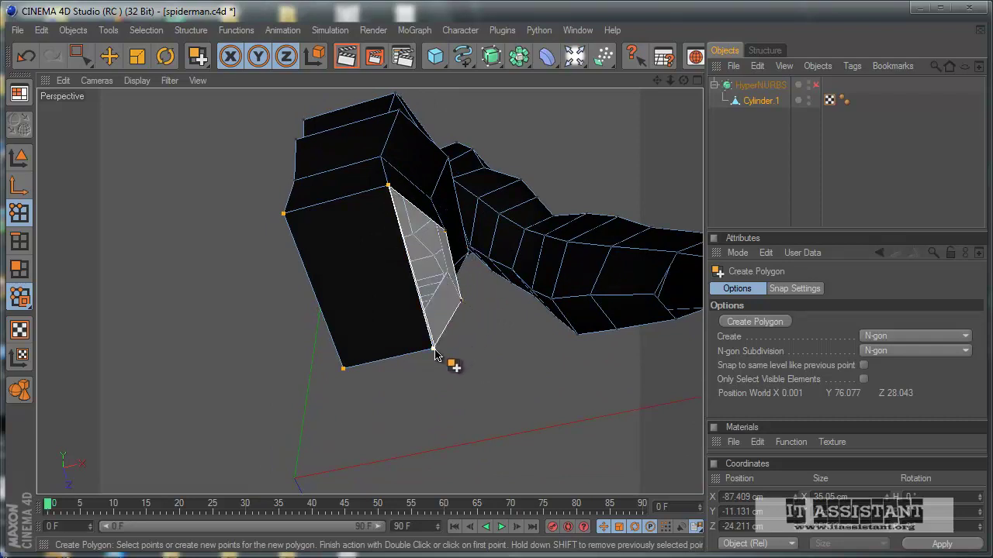
left_click(388, 187)
mouse_move(388, 322)
left_mouse_down("alt")
mouse_move(398, 265)
mouse_move(484, 359)
mouse_move(492, 348)
left_mouse_up("alt")
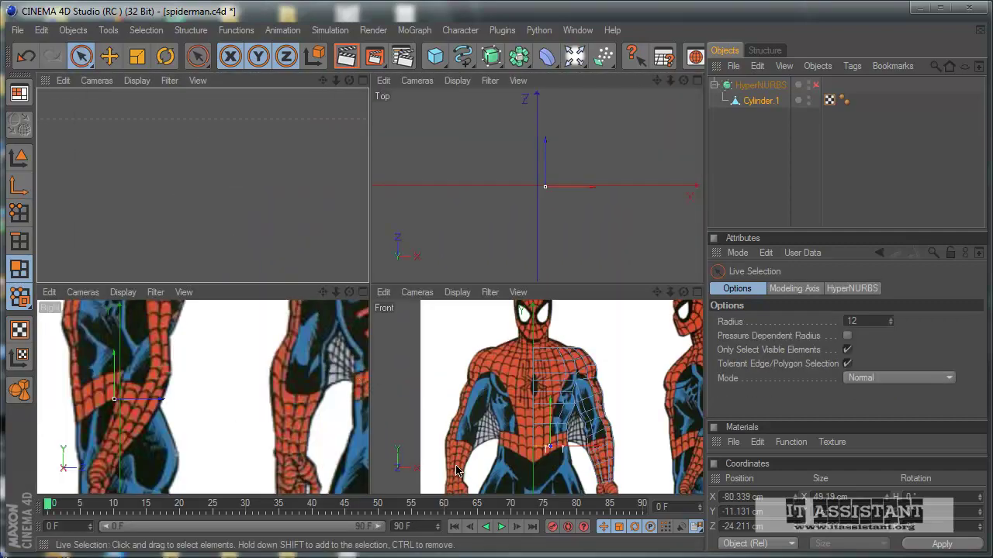
In the Front view, move the lower waist point left along X to match the reference.
middle_click(457, 469)
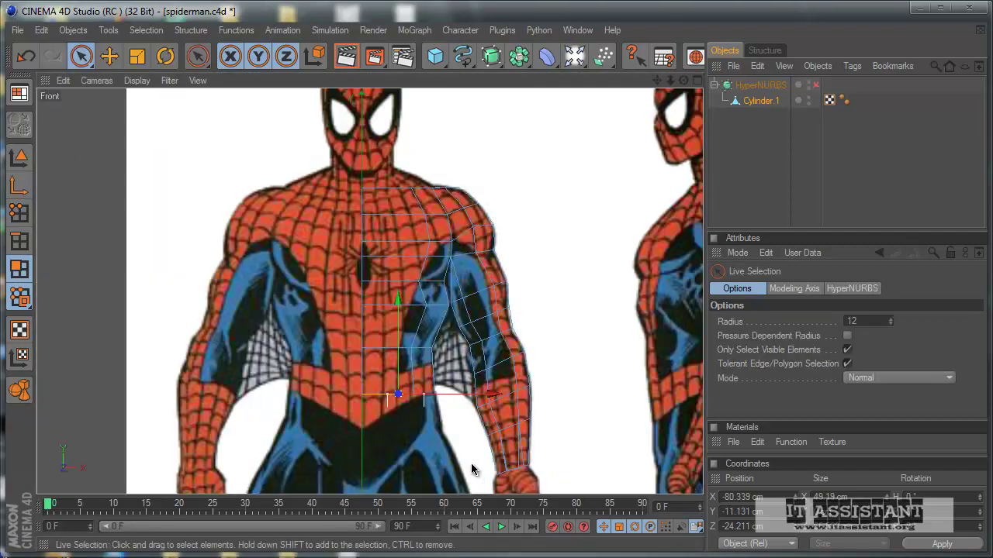
middle_click_drag(471, 464, 440, 471, "alt")
scroll(440, 471, "up", 1)
left_click(80, 56)
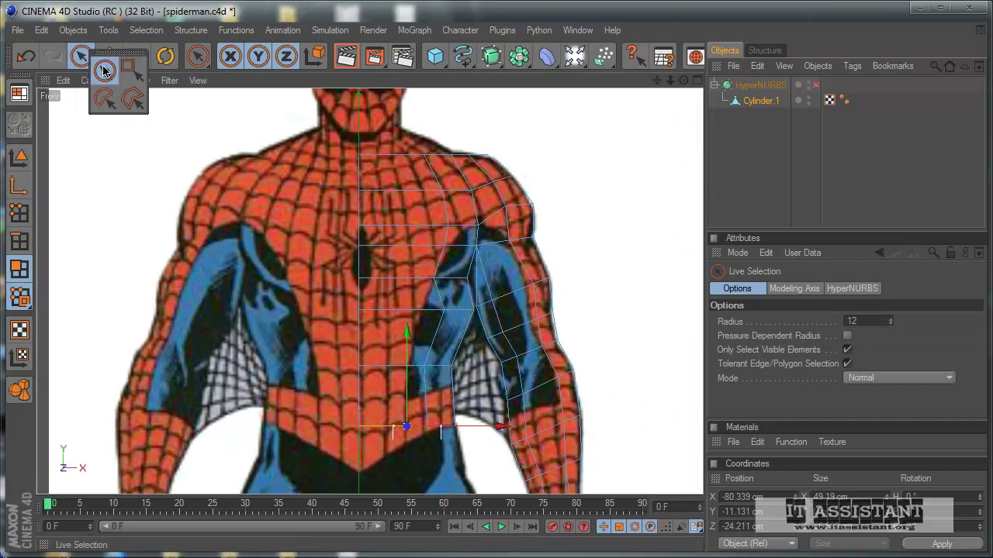
left_click(123, 63)
left_click(19, 217)
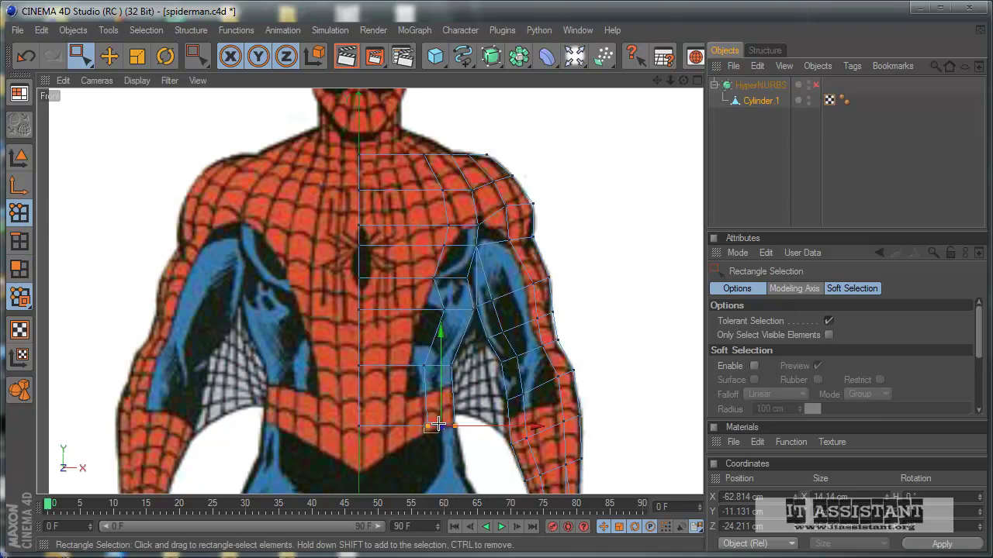
left_click_drag(438, 424, 471, 344)
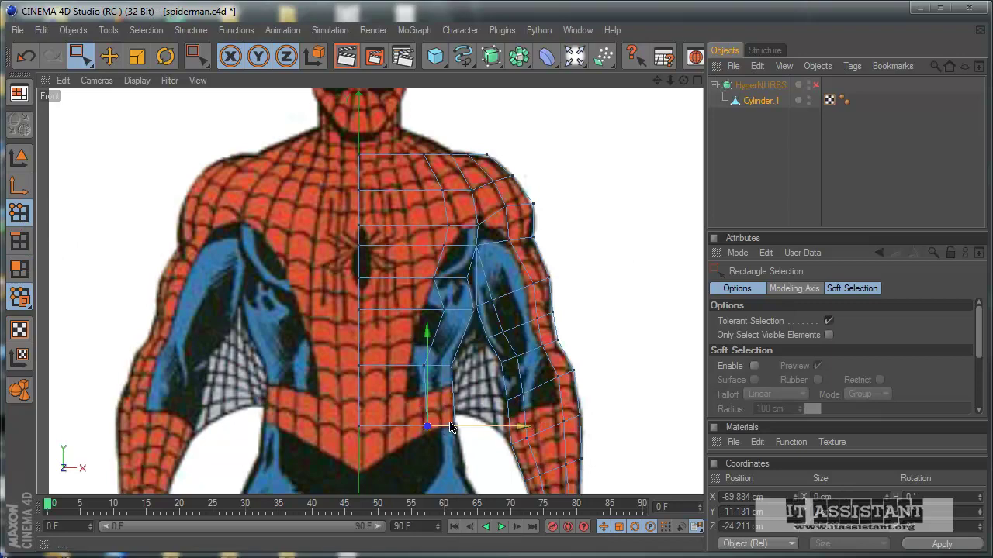
left_click(19, 268)
scroll(353, 344, "down", 1)
scroll(366, 349, "down", 1)
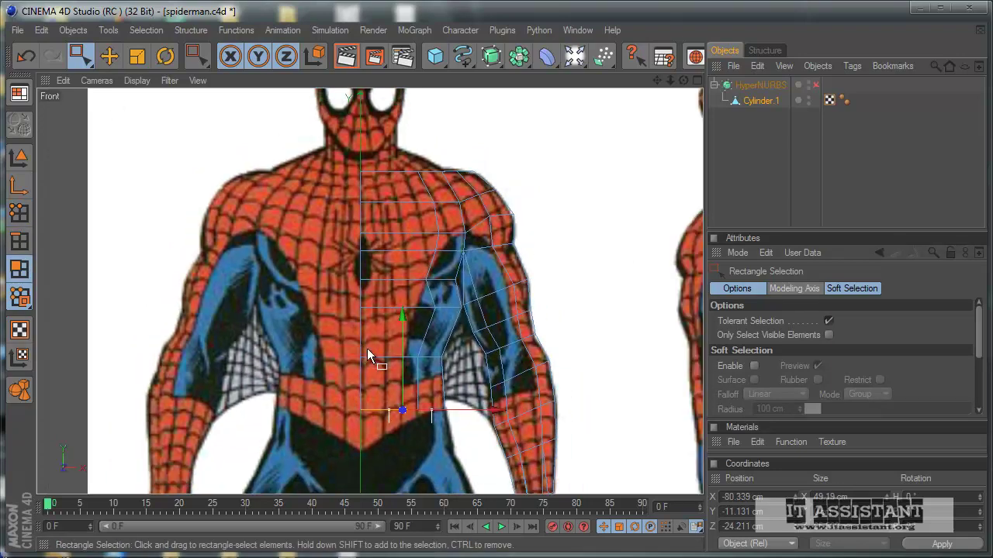
middle_click(265, 343)
middle_click(247, 204)
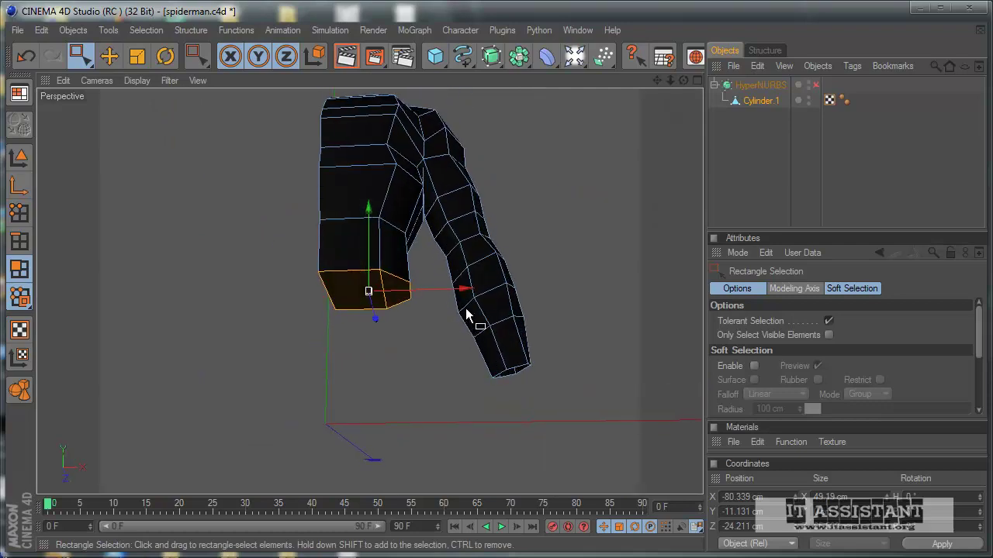
middle_click(466, 316)
middle_click(560, 346)
Extrude the selected bottom face downward about 21 cm and check it in Perspective.
scroll(465, 325, "up", 2)
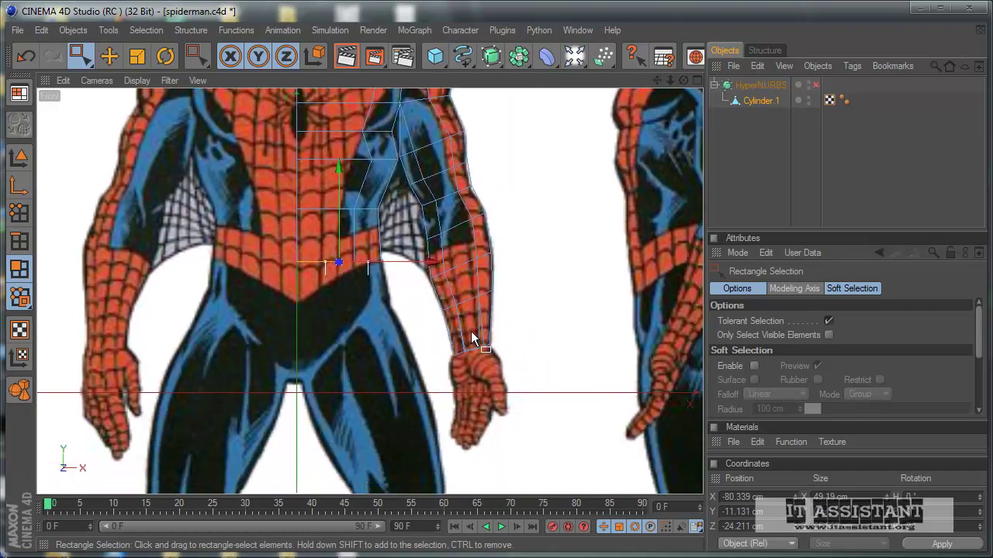
right_click(578, 340)
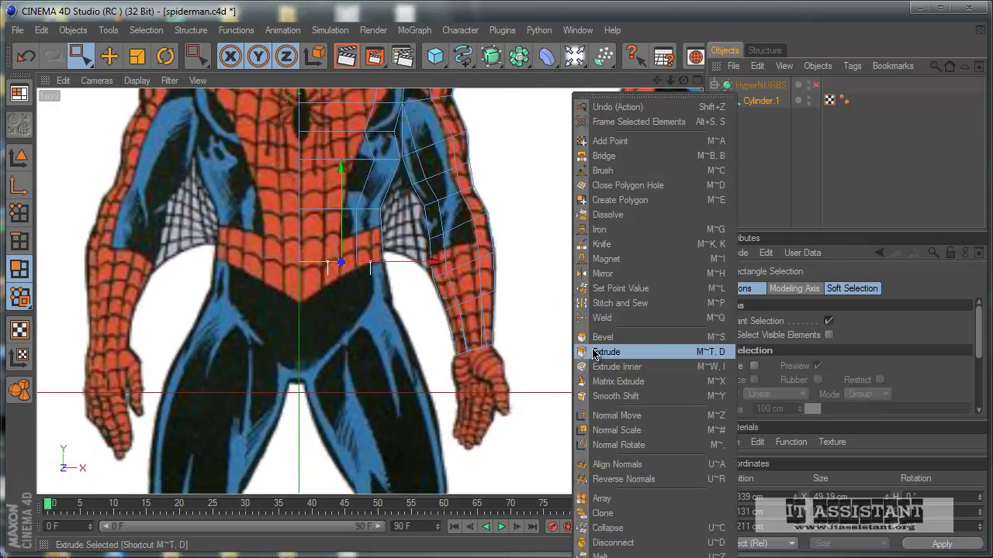
left_click(597, 353)
mouse_move(533, 348)
left_mouse_down()
mouse_move(505, 354)
mouse_move(473, 344)
left_mouse_up()
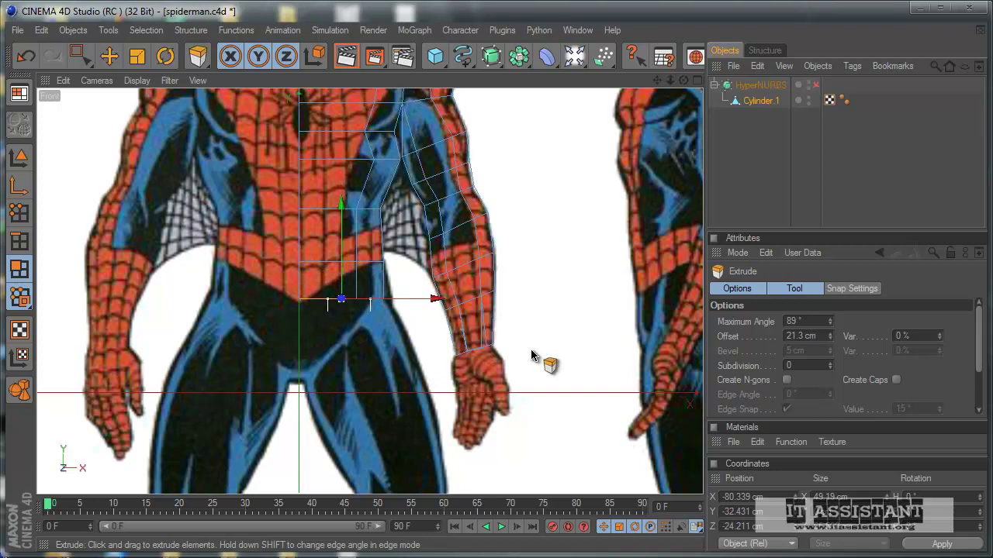
middle_click(204, 213)
middle_click(206, 214)
mouse_move(208, 215)
left_mouse_down("alt")
mouse_move(477, 375)
mouse_move(471, 344)
left_mouse_up("alt")
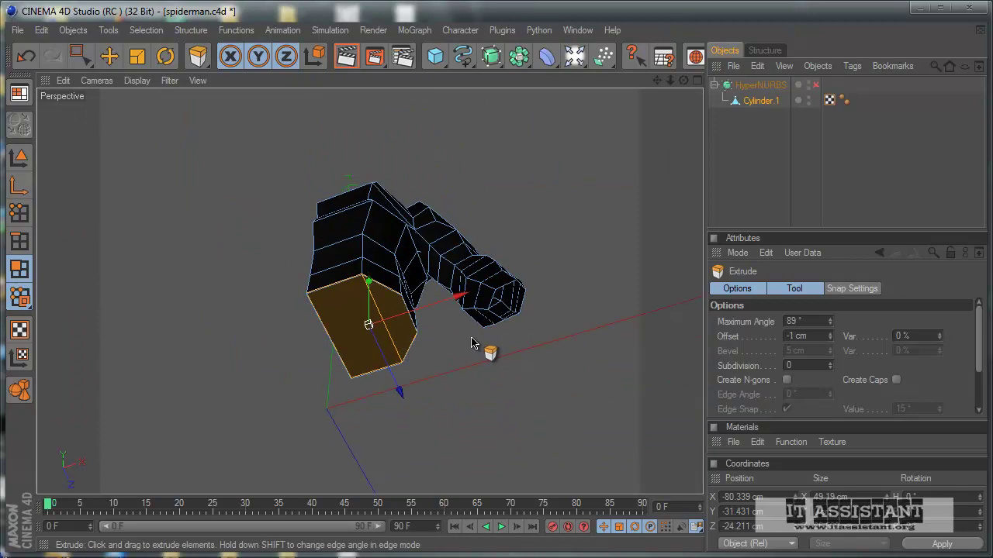
Undo the previous extrusion and reselect only the torso's bottom face.
left_click(31, 61)
key("ctrl+y")
left_click(25, 55)
left_click(78, 56)
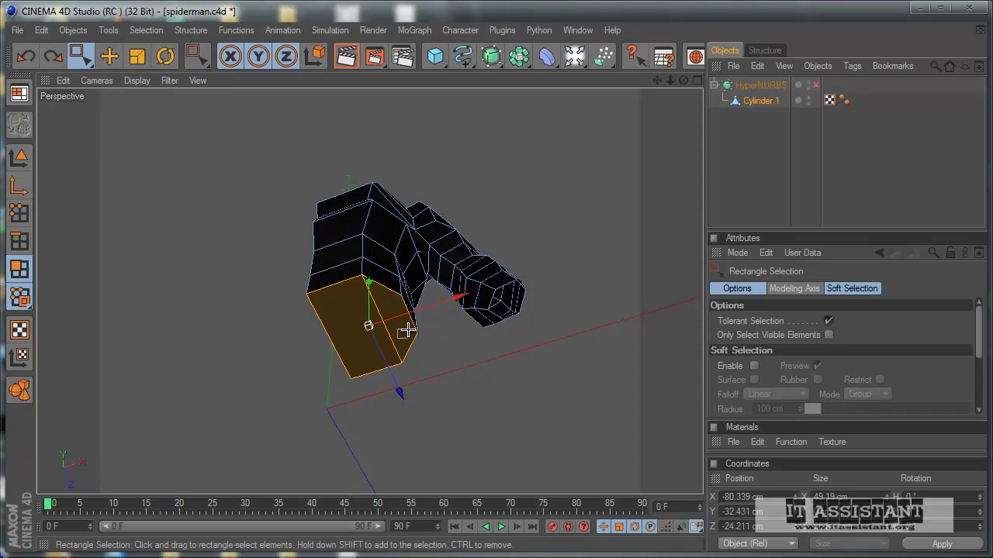
left_click_drag(406, 331, 478, 373)
left_click_drag(495, 417, 521, 424, "alt")
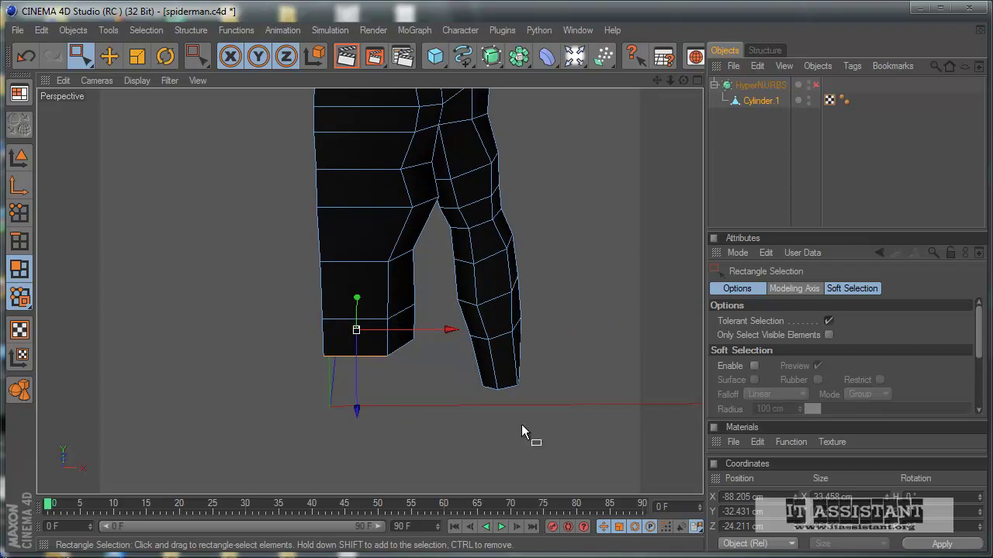
In the Front view, extrude the bottom face down 48.3 cm to the reference's crotch line.
key("F5")
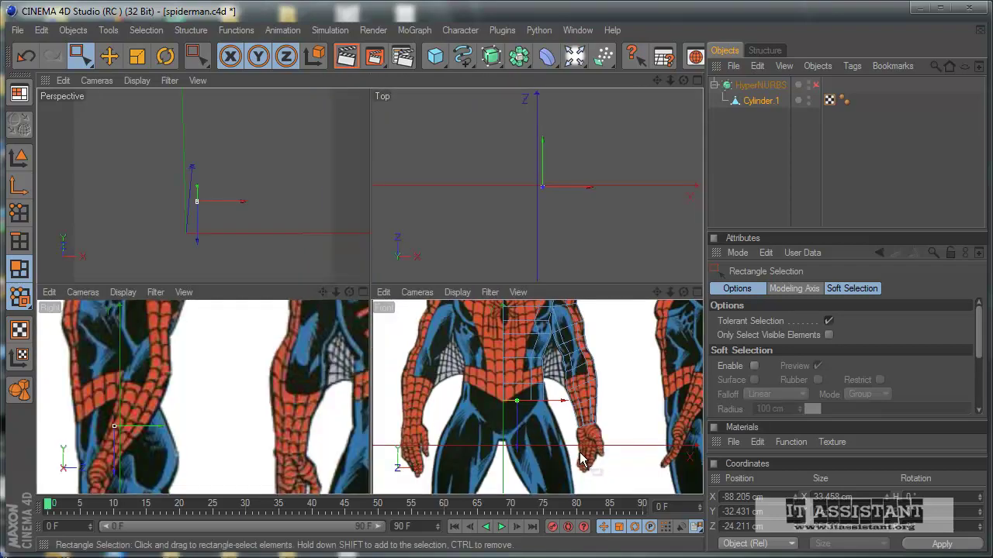
middle_click(485, 415)
right_click(568, 324)
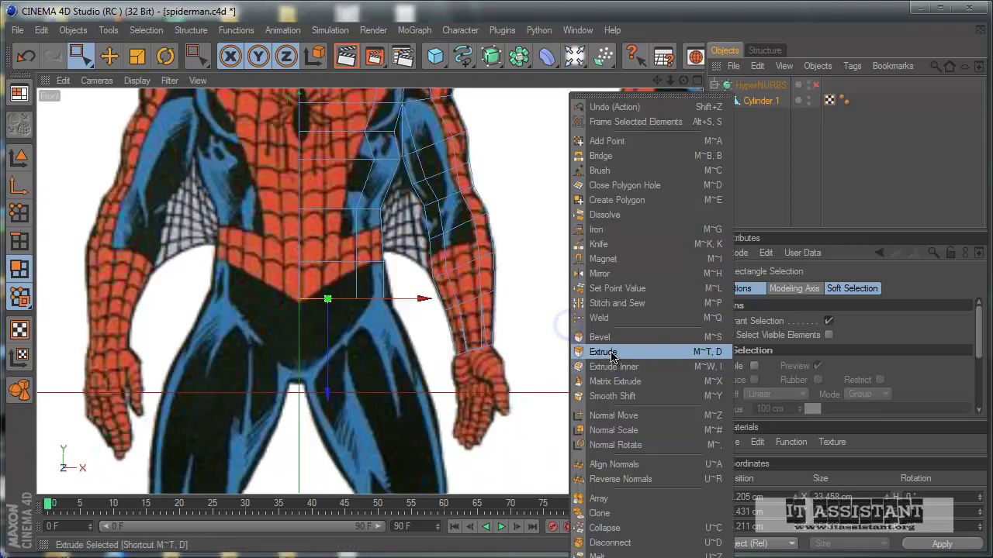
left_click(604, 354)
left_click_drag(492, 348, 472, 342)
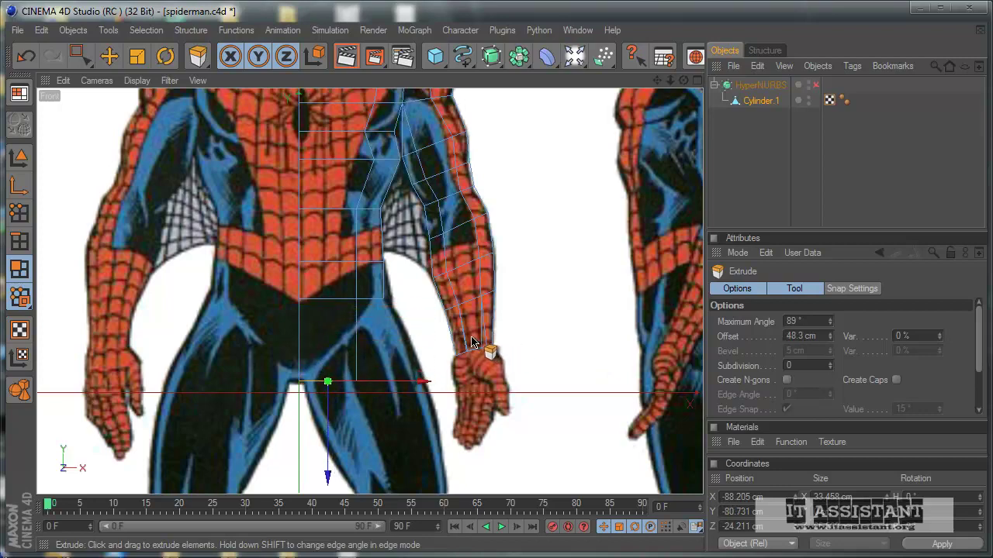
scroll(410, 401, "up", 2)
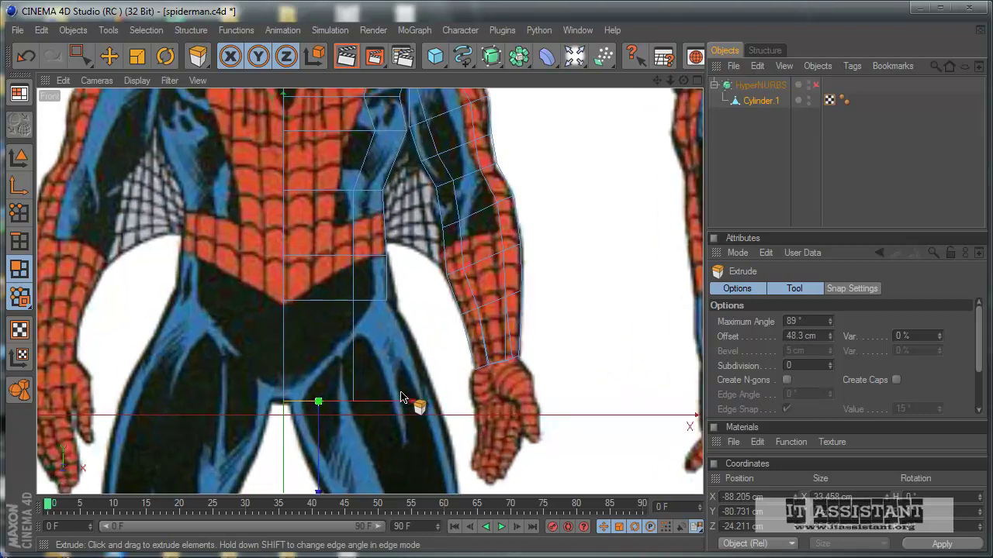
left_click(77, 56)
left_click(20, 212)
Move the hip's bottom points into a V-shaped crotch, raising the centre point to Y -49.856 cm.
left_click_drag(388, 428, 334, 377)
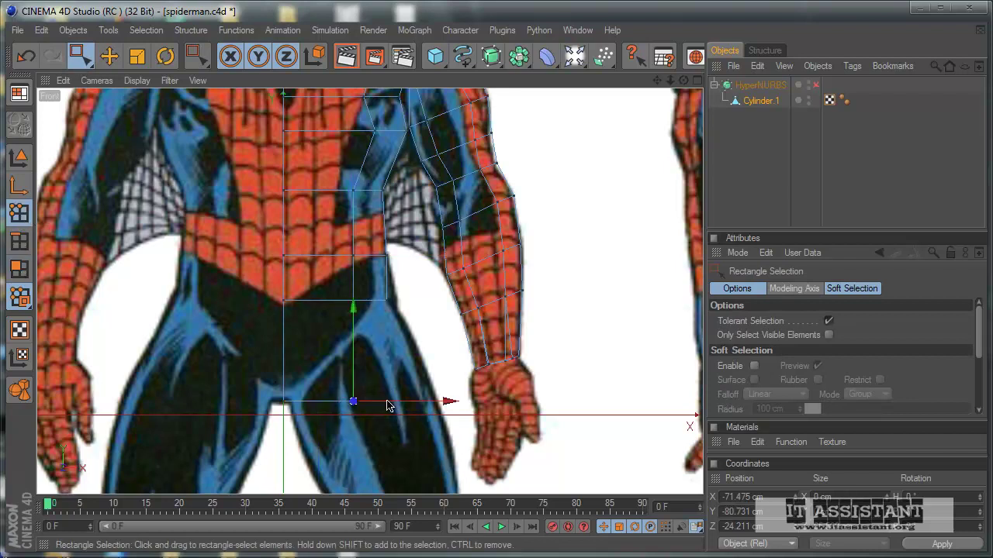
left_click_drag(388, 403, 471, 342)
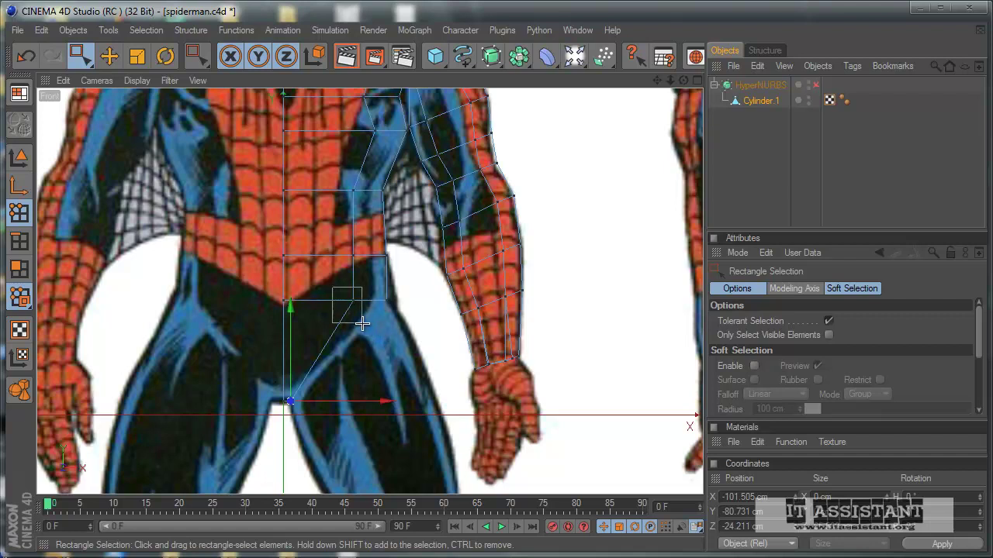
mouse_move(362, 323)
left_mouse_down()
mouse_move(346, 328)
mouse_move(474, 346)
left_mouse_up()
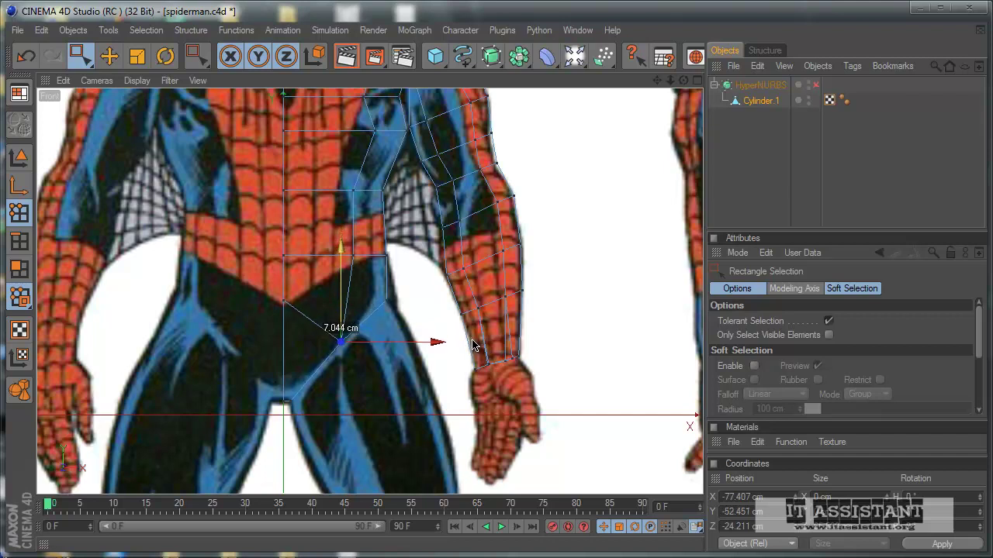
left_click_drag(374, 344, 388, 339)
middle_click(384, 341)
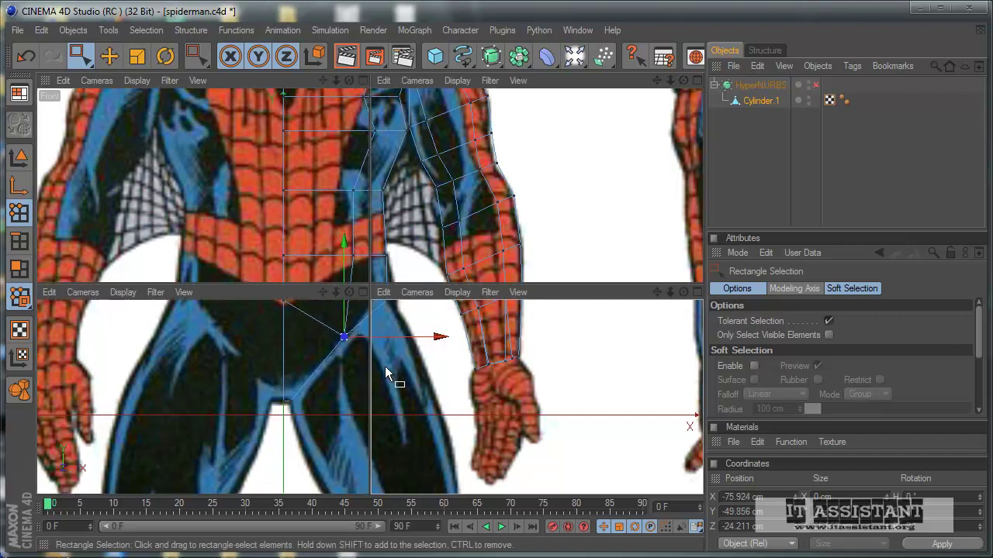
middle_click(278, 404)
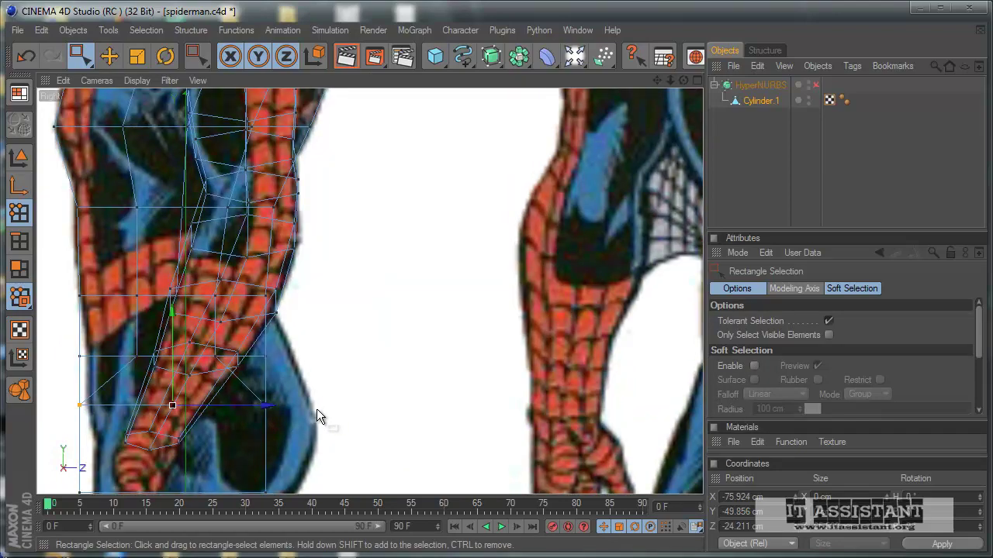
In the Right view, shift the leg's edge and bottom points right (about 5 and 4.6 cm) to the side outline.
middle_click_drag(317, 408, 472, 333, "alt")
left_click(114, 332)
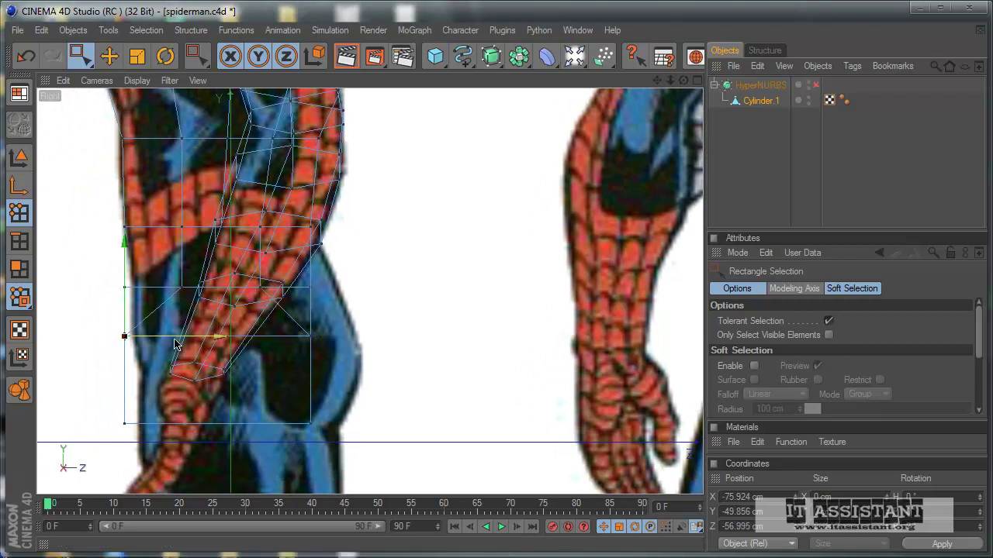
left_click_drag(116, 335, 156, 437)
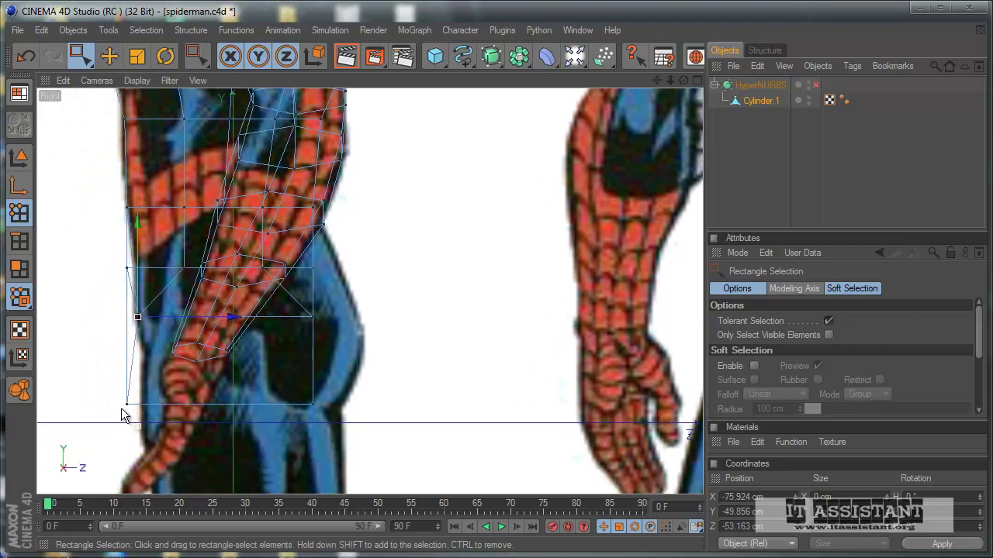
left_click_drag(116, 391, 151, 422)
left_click_drag(233, 404, 474, 341)
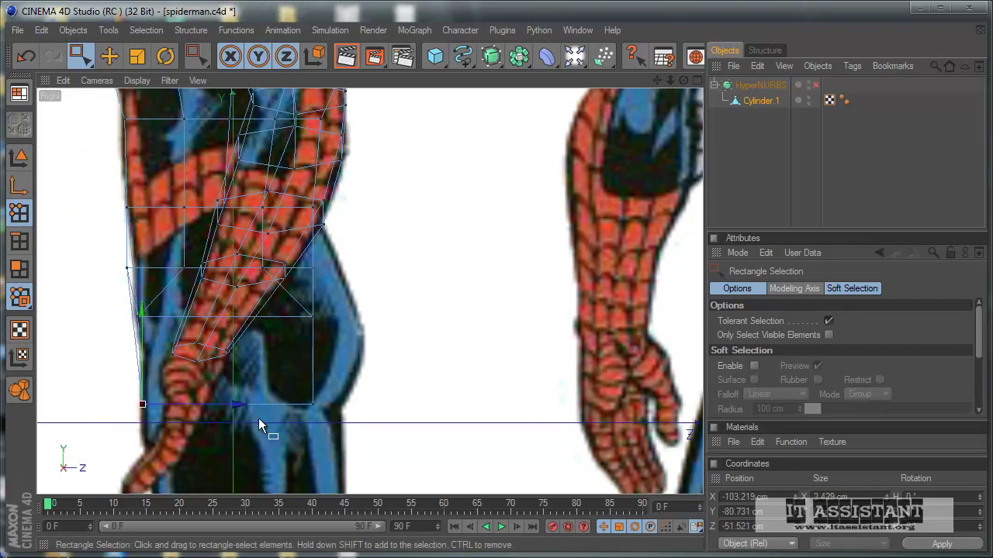
left_click_drag(310, 391, 349, 441)
left_click_drag(410, 404, 470, 341)
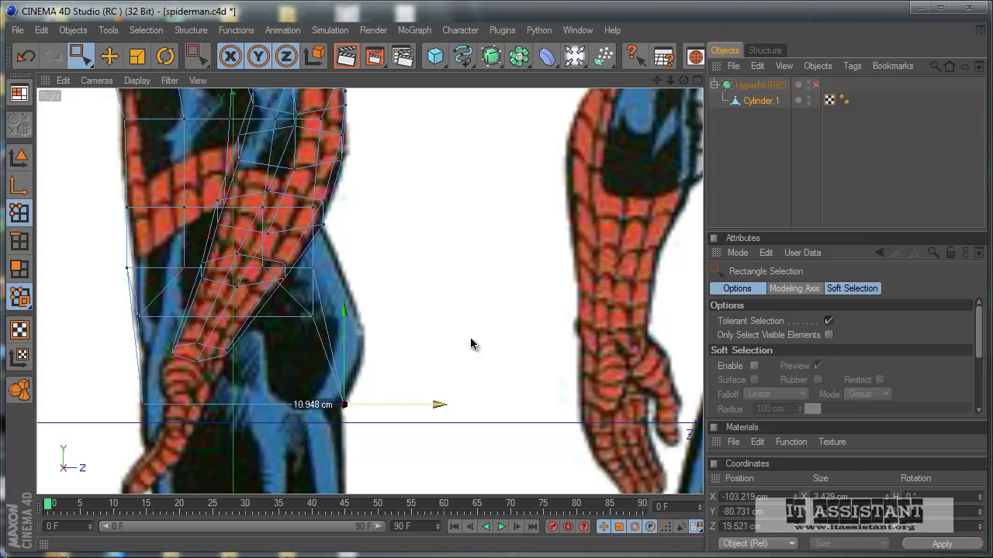
middle_click_drag(352, 354, 472, 338)
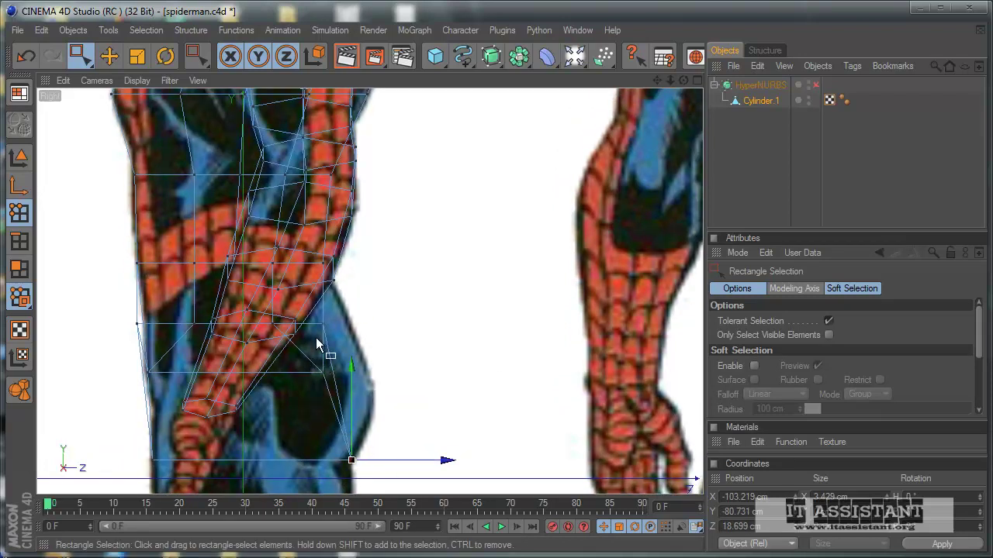
left_click_drag(342, 335, 475, 343)
left_click_drag(326, 393, 326, 393)
mouse_move(417, 373)
left_mouse_down()
mouse_move(470, 344)
mouse_move(503, 349)
mouse_move(465, 345)
mouse_move(492, 339)
mouse_move(477, 351)
mouse_move(441, 326)
mouse_move(481, 349)
mouse_move(474, 318)
mouse_move(474, 348)
mouse_move(471, 338)
left_mouse_up()
Review the mesh in Perspective, then select the bottom hip point in the side view.
middle_click(470, 343)
middle_click(277, 237)
middle_click(211, 283)
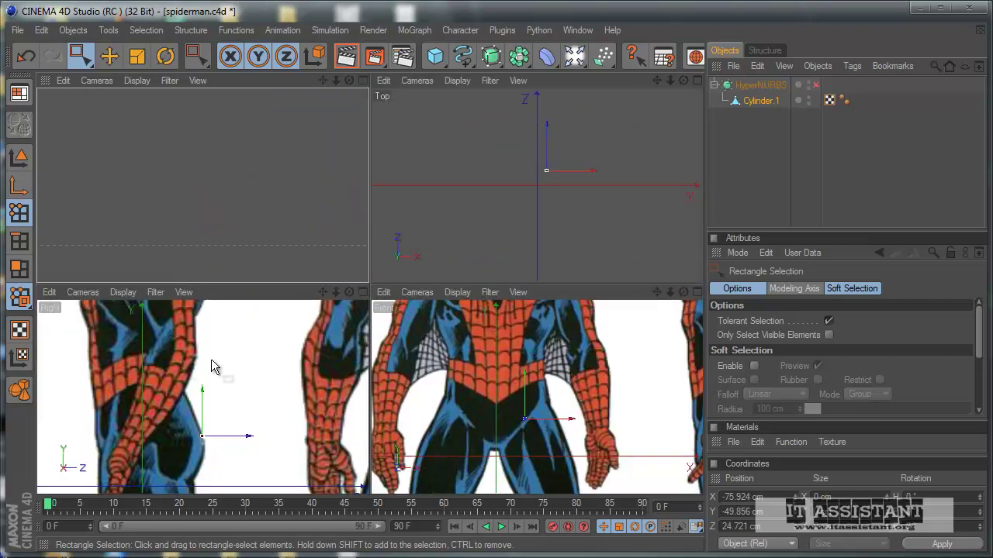
middle_click(230, 406)
scroll(472, 341, "down", 2)
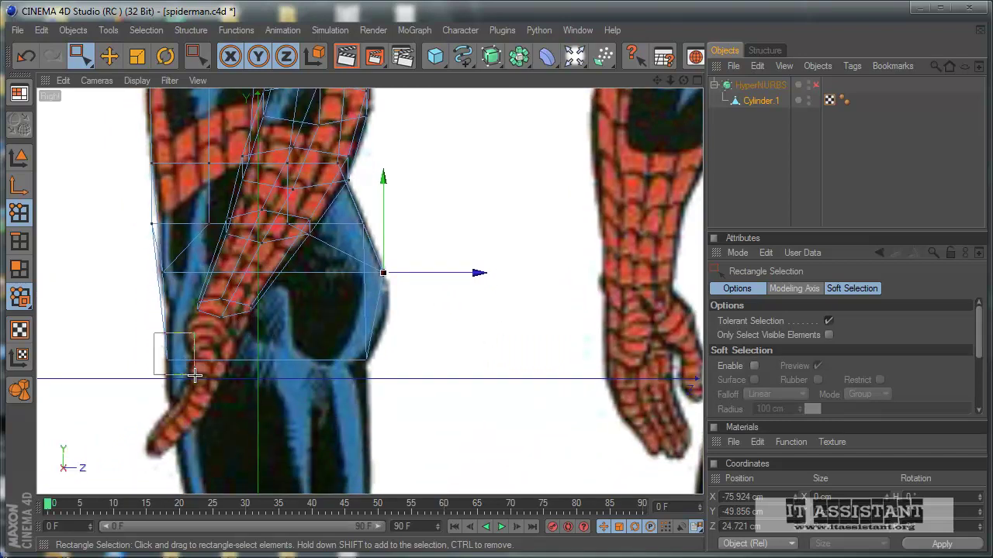
left_click_drag(155, 333, 232, 368)
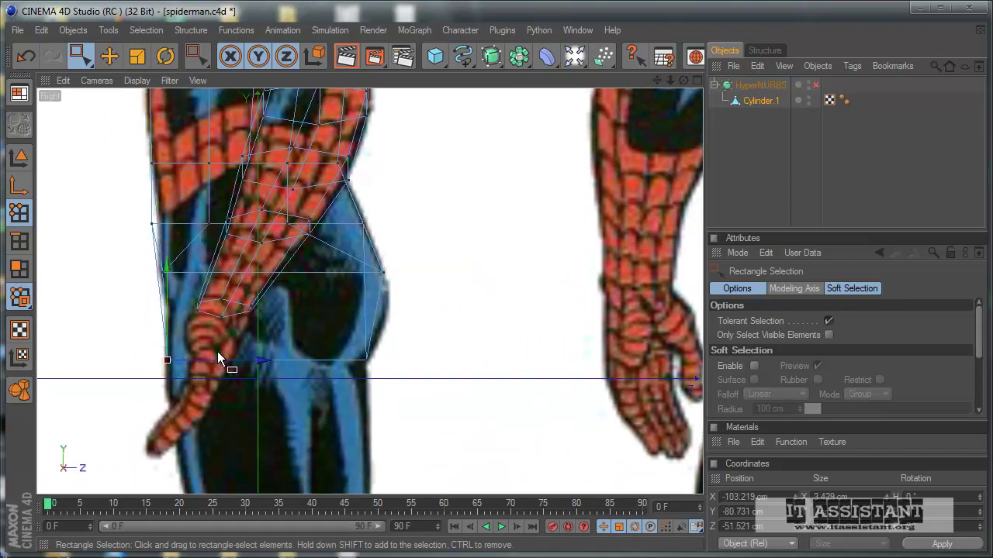
middle_click(475, 343)
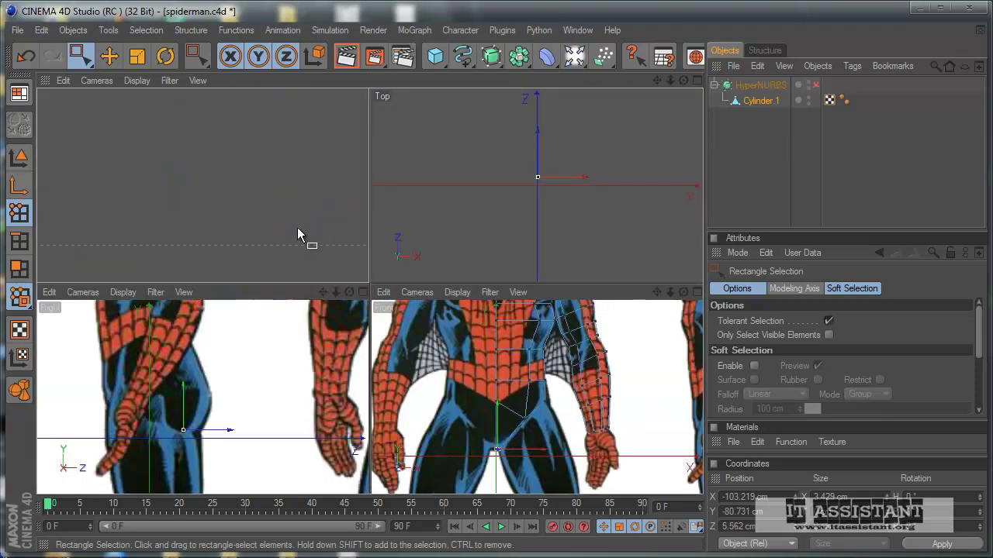
middle_click(310, 239)
left_click_drag(464, 343, 472, 346, "alt")
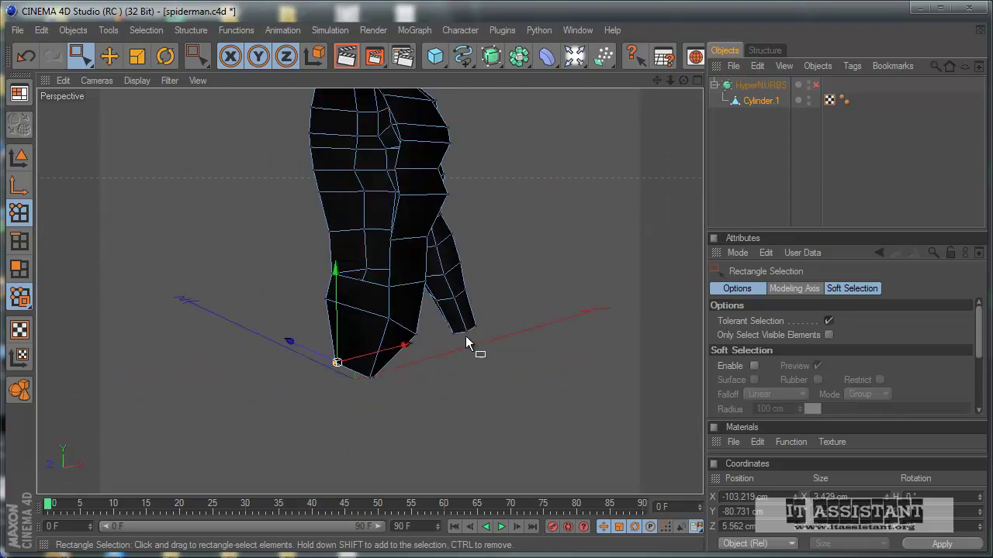
Select the torso's bottom cap polygons with Live Selection in Polygons mode.
left_click(81, 60)
left_click(105, 70)
left_click(19, 268)
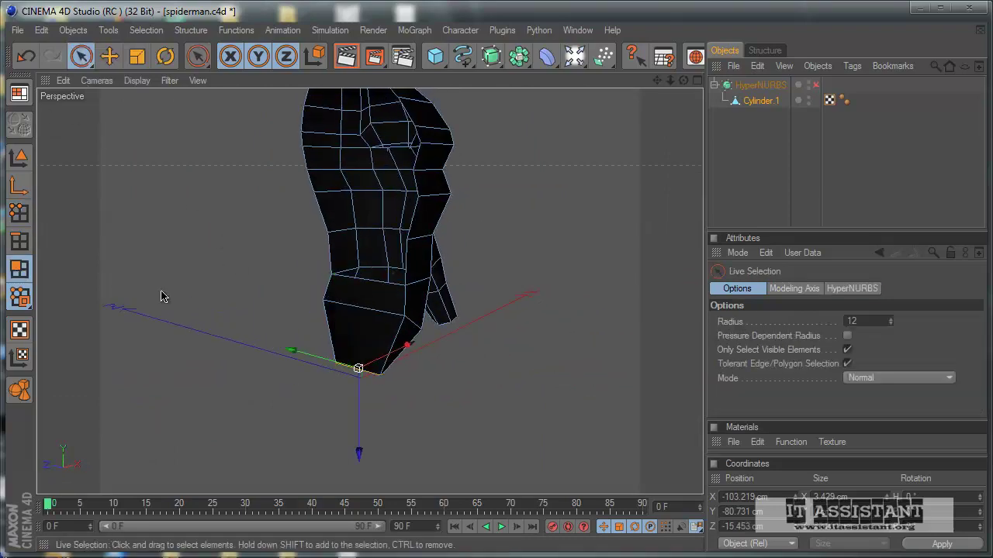
left_click(390, 320)
left_click_drag(587, 465, 499, 399, "alt")
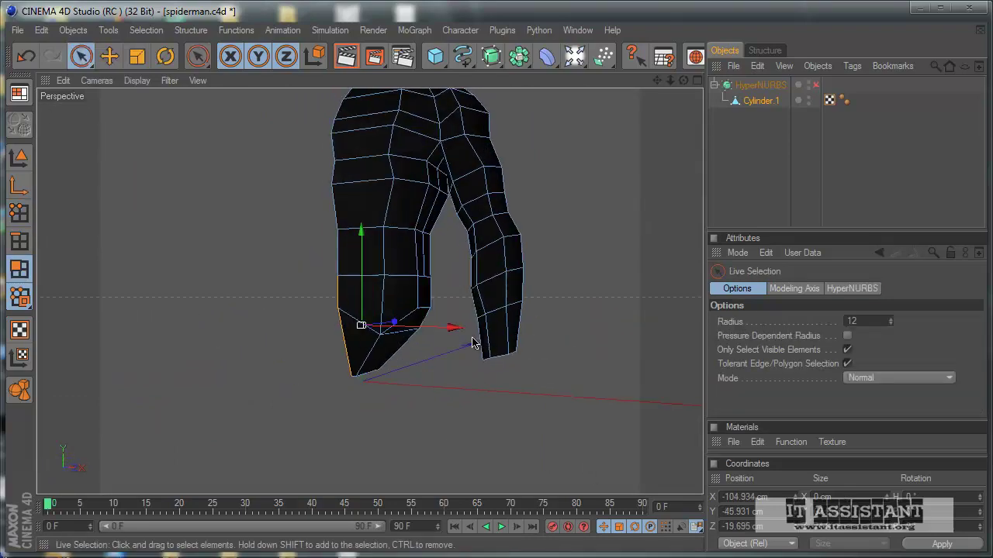
left_click(379, 349)
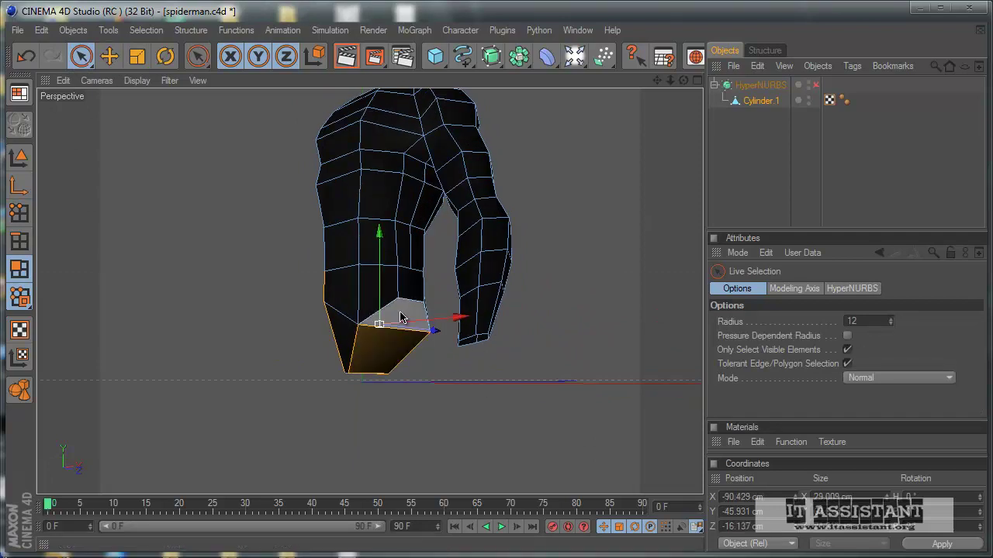
left_click(401, 318, "shift")
Delete the selected cap polygons and orbit to inspect the open base.
left_click_drag(405, 399, 471, 344, "alt")
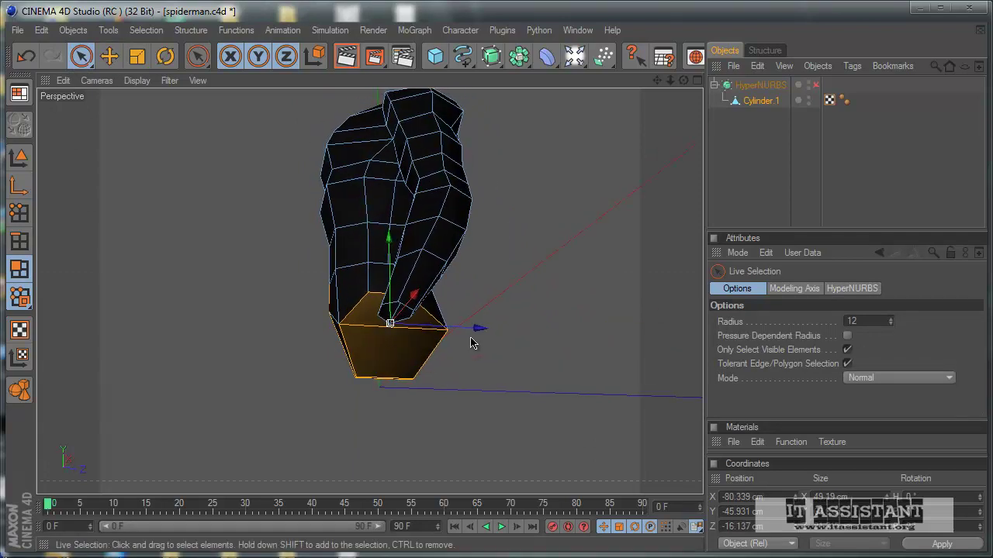
key("Delete")
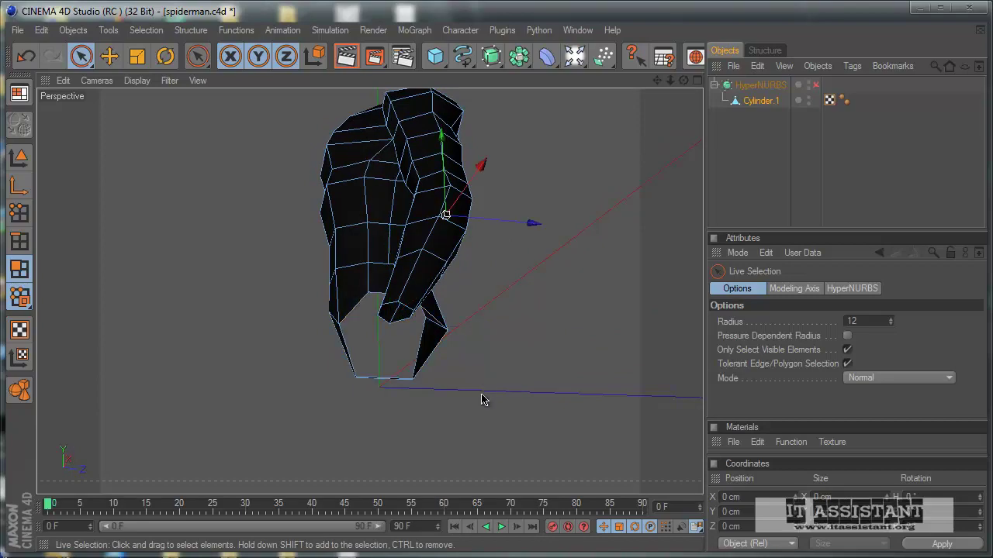
mouse_move(445, 400)
left_mouse_down("alt")
mouse_move(473, 363)
mouse_move(474, 343)
left_mouse_up("alt")
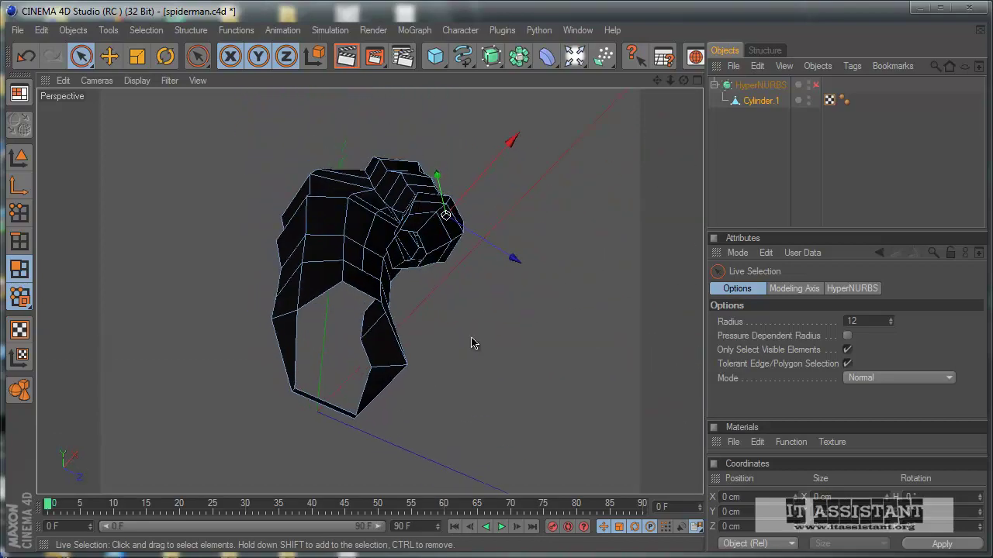
mouse_move(448, 408)
left_mouse_down("alt")
mouse_move(471, 339)
mouse_move(489, 344)
mouse_move(472, 339)
mouse_move(473, 351)
mouse_move(435, 327)
mouse_move(477, 346)
mouse_move(465, 339)
left_mouse_up("alt")
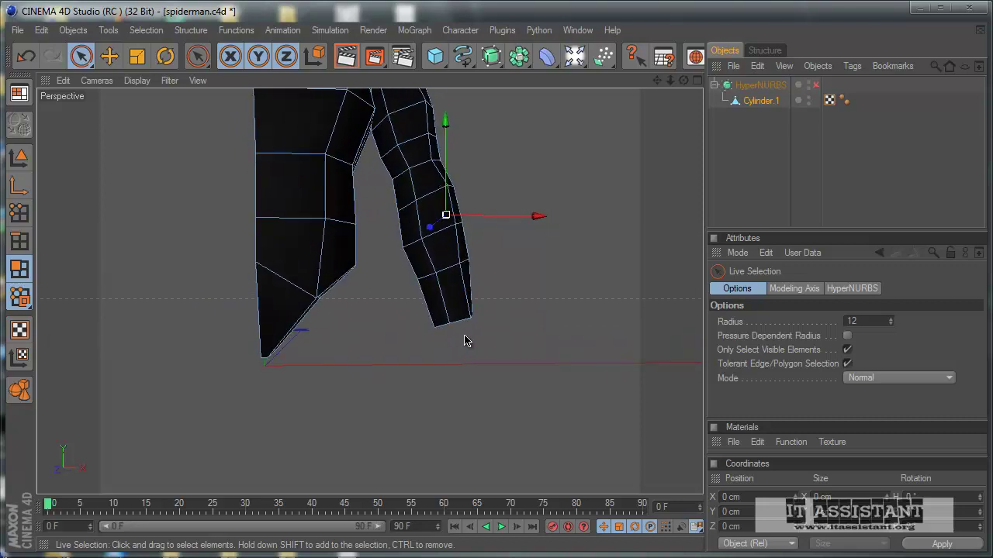
left_click_drag(80, 56, 122, 75)
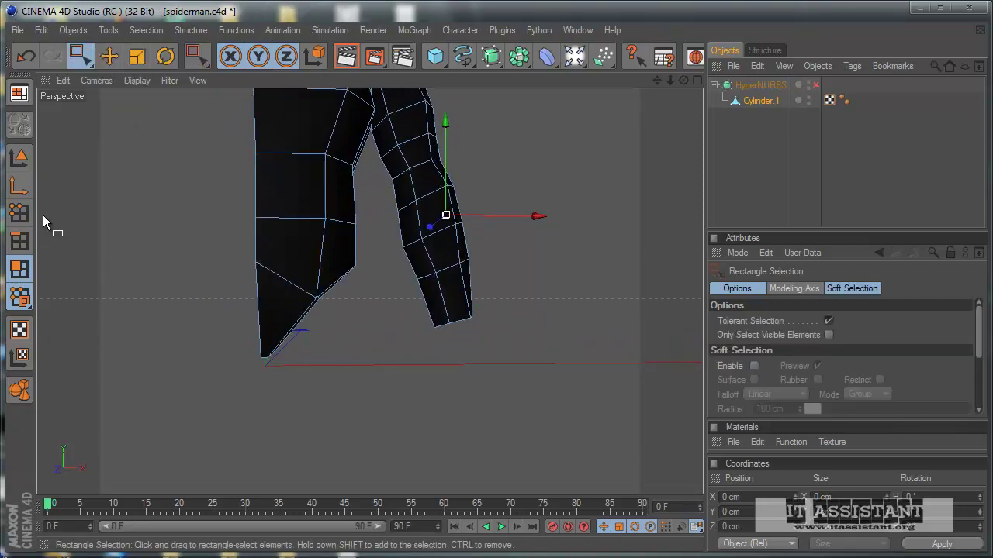
In the front view, pull the hip point down 17.424 cm to Y -49.856 cm.
left_click(19, 212)
middle_click(95, 244)
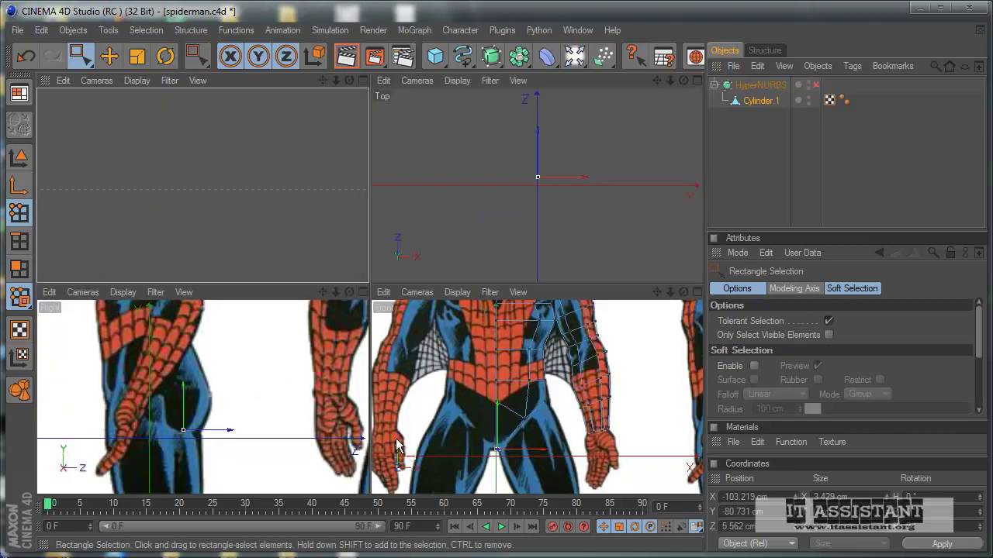
middle_click(497, 404)
scroll(270, 292, "up", 2)
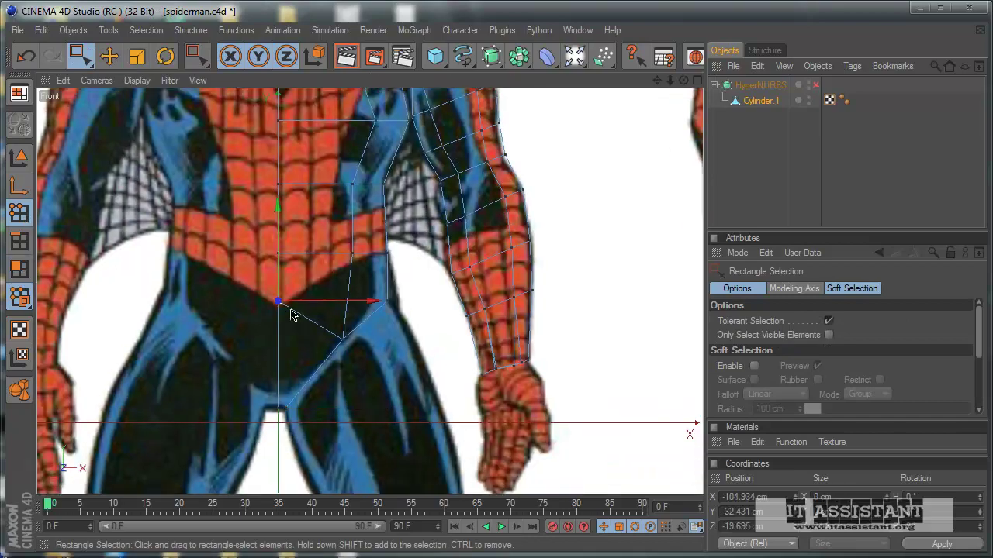
middle_click(473, 343)
middle_click(225, 253)
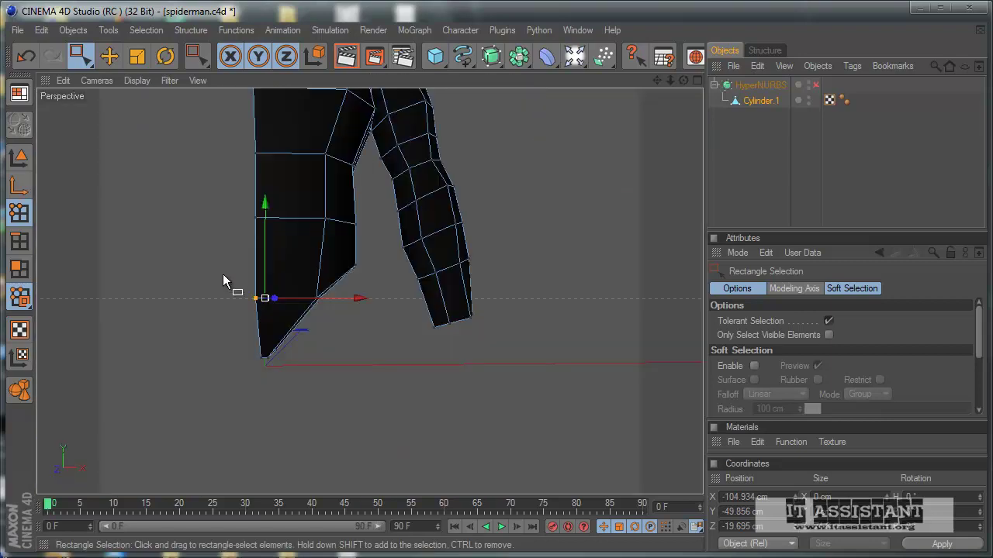
mouse_move(584, 344)
left_mouse_down("alt")
mouse_move(396, 369)
mouse_move(476, 344)
mouse_move(488, 326)
mouse_move(468, 344)
mouse_move(483, 348)
mouse_move(137, 142)
left_mouse_up("alt")
Select the ring of edges around the torso's bottom opening in Edges mode.
left_click_drag(80, 56, 83, 59)
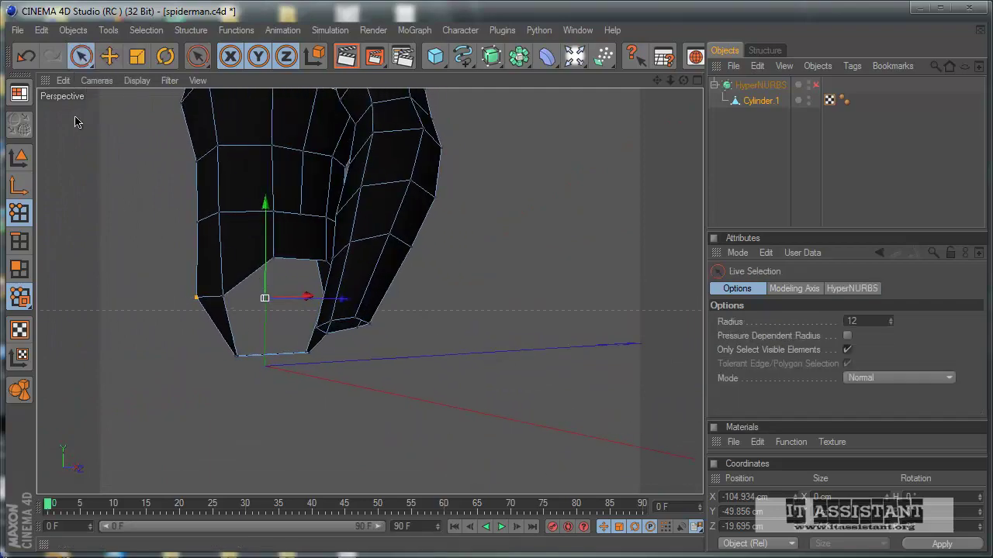
left_click(21, 245)
mouse_move(116, 343)
left_mouse_down("alt")
mouse_move(492, 372)
mouse_move(452, 339)
mouse_move(111, 346)
left_mouse_up("alt")
scroll(111, 345, "up", 2)
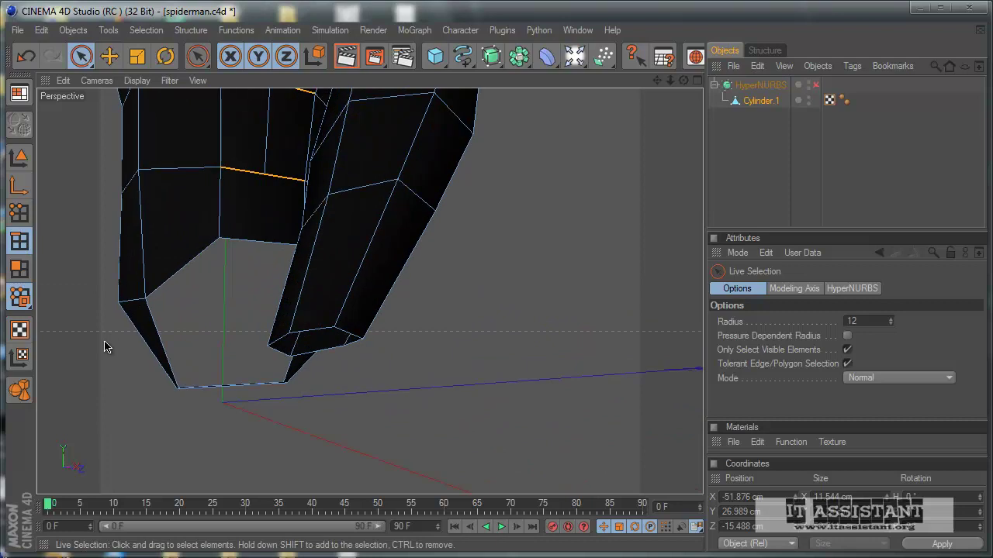
left_click(173, 287)
mouse_move(256, 251)
left_mouse_down("alt")
mouse_move(459, 339)
mouse_move(254, 313)
left_mouse_up("alt")
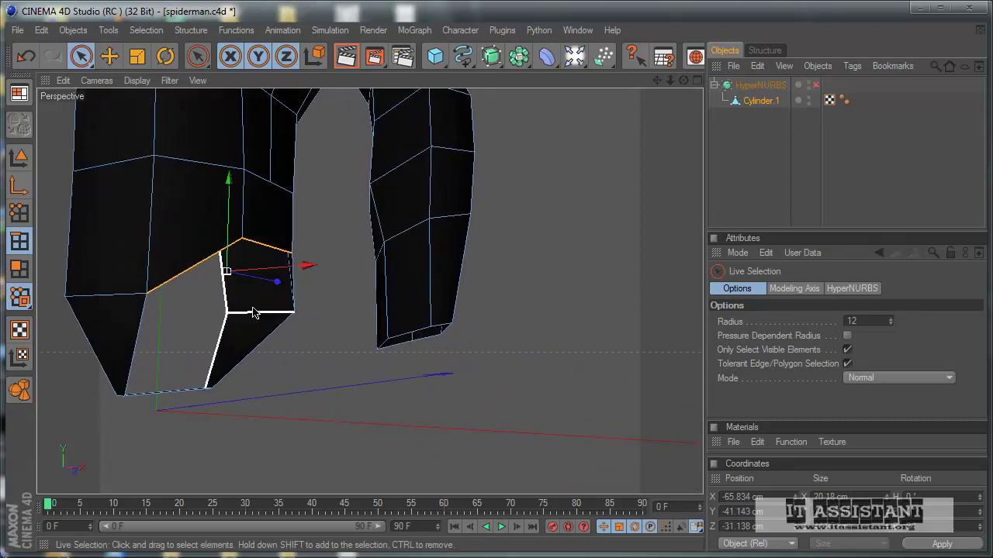
left_click(303, 291, "shift")
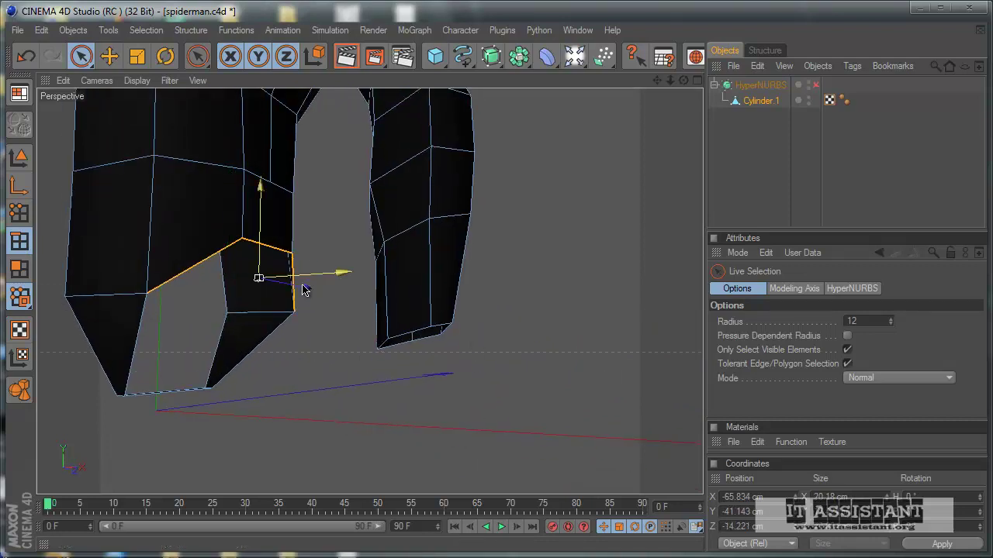
left_click(254, 350, "shift")
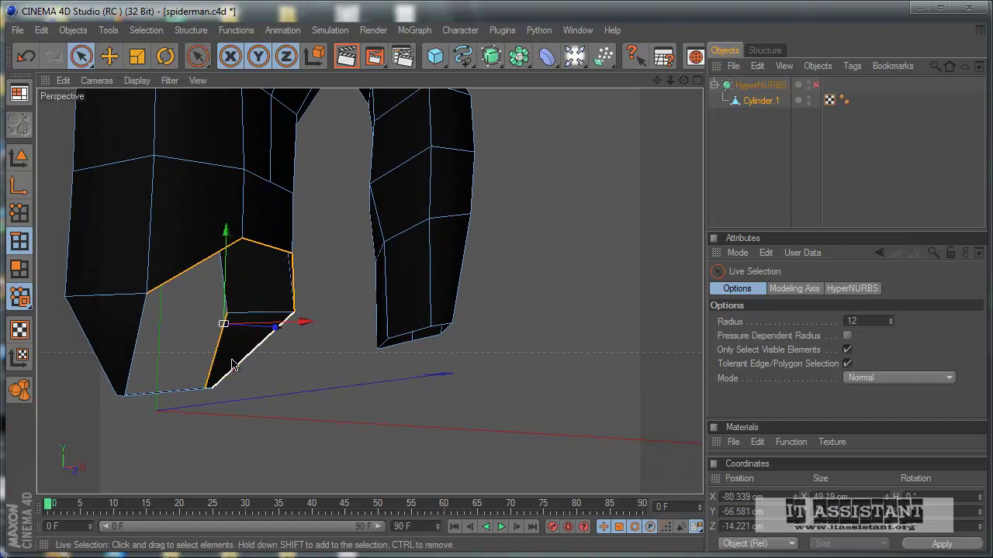
Check the selected edge ring and maximize the Right view showing the side reference.
left_click_drag(463, 317, 228, 435, "alt")
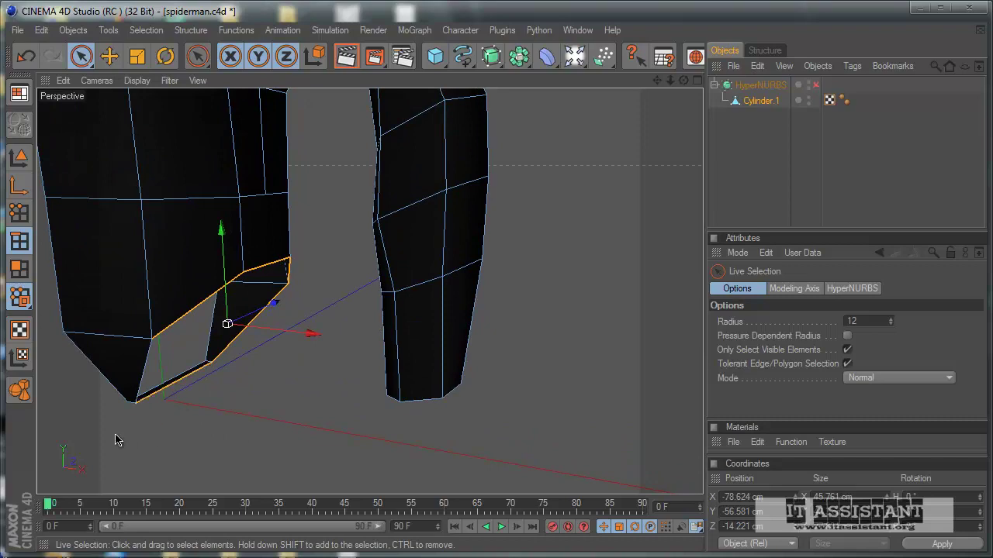
mouse_move(213, 421)
left_mouse_down("alt")
mouse_move(482, 338)
mouse_move(204, 425)
left_mouse_up("alt")
middle_click(224, 435)
middle_click(235, 406)
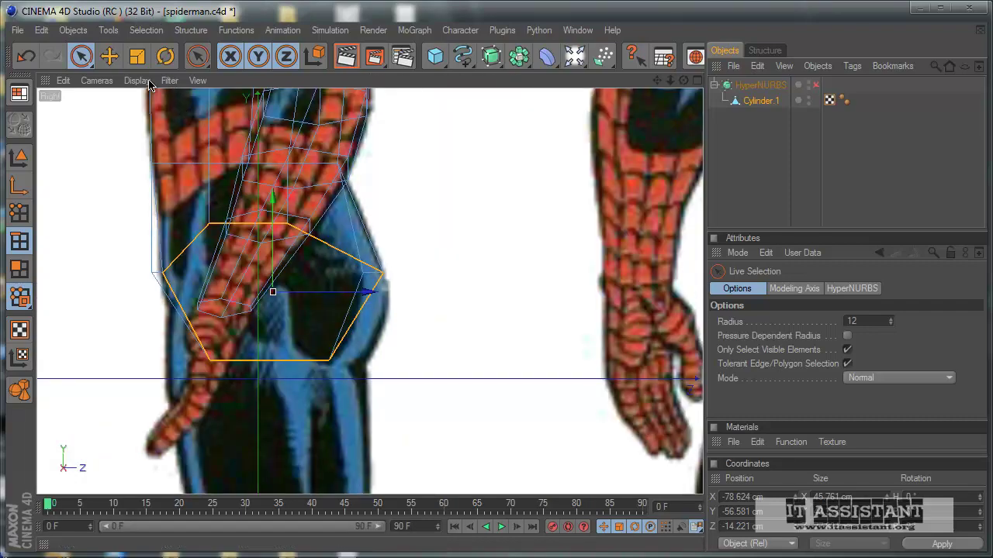
Scale the leg-opening loop down to about 39.277 cm across to fit the reference thigh.
left_click(137, 60)
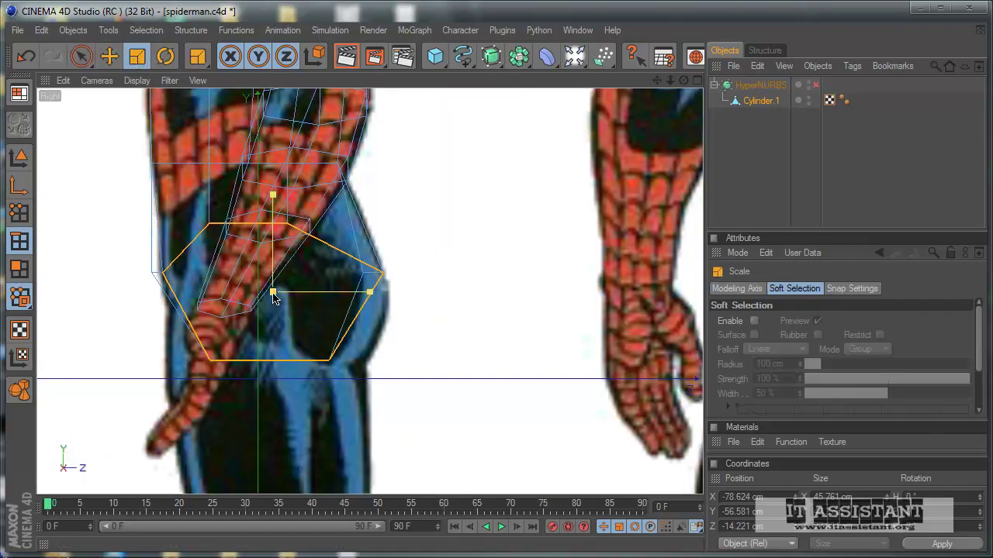
left_click_drag(475, 345, 468, 345)
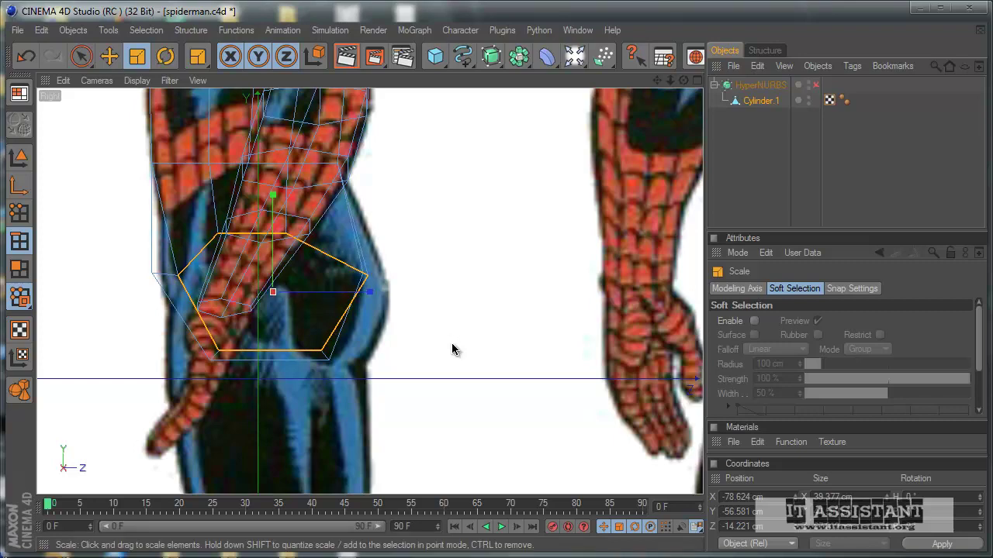
middle_click(456, 350)
middle_click(257, 225)
mouse_move(457, 337)
left_mouse_down("alt")
mouse_move(472, 344)
mouse_move(492, 332)
mouse_move(468, 343)
mouse_move(483, 341)
mouse_move(419, 279)
left_mouse_up("alt")
mouse_move(81, 56)
left_mouse_down()
mouse_move(109, 81)
mouse_move(128, 69)
left_mouse_up()
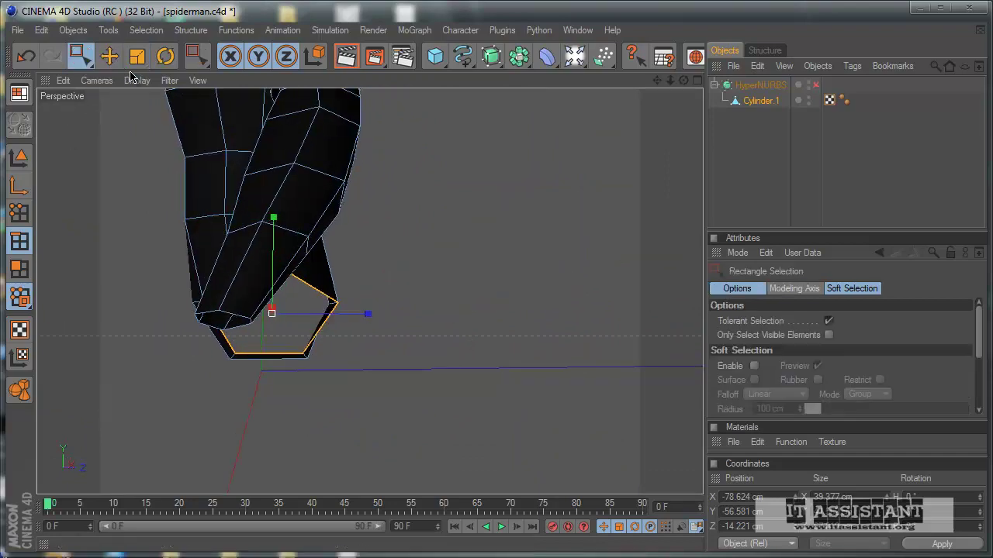
Move the first bottom-opening points in the Right view to follow the reference outline.
left_click(14, 223)
mouse_move(464, 340)
left_mouse_down("alt")
mouse_move(483, 348)
mouse_move(106, 360)
left_mouse_up("alt")
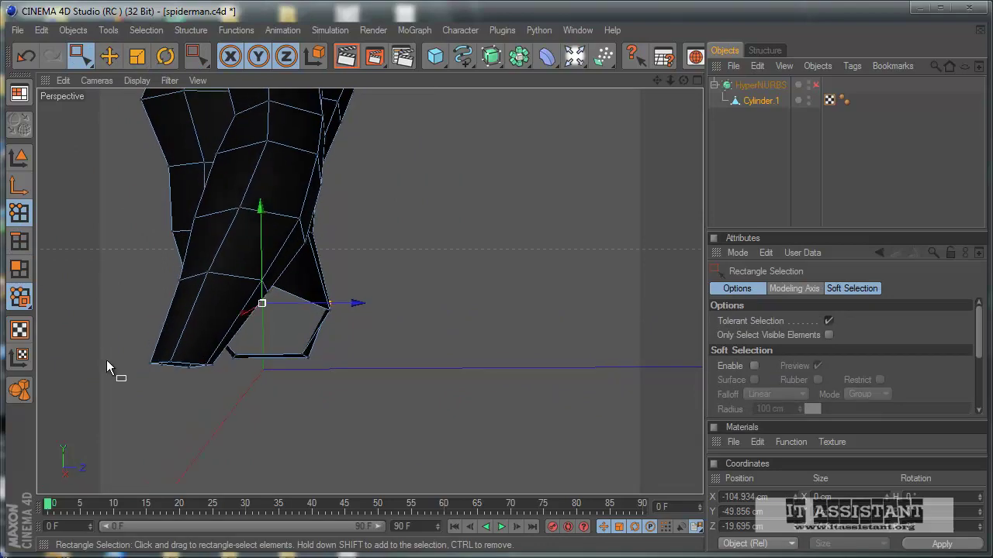
left_click(326, 310)
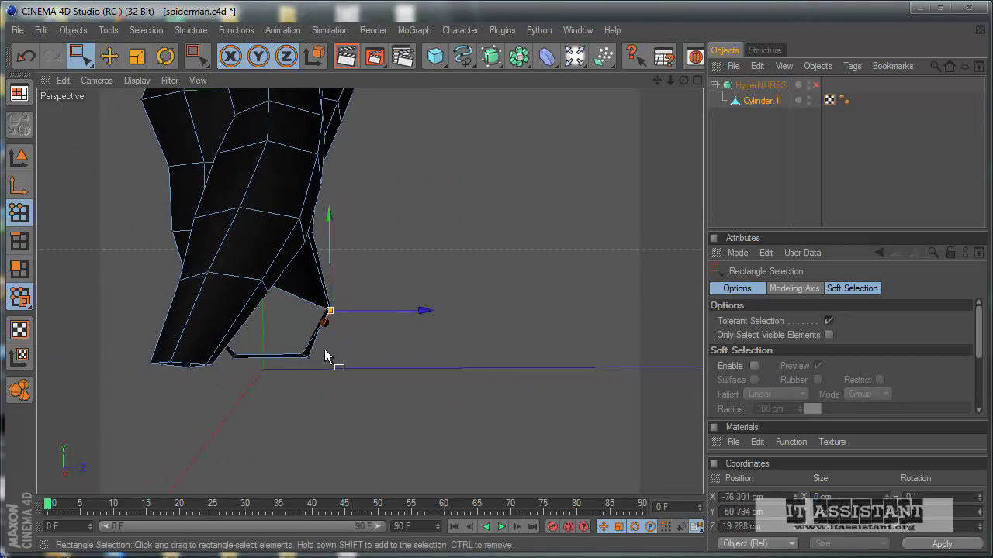
middle_click(366, 386)
middle_click(274, 408)
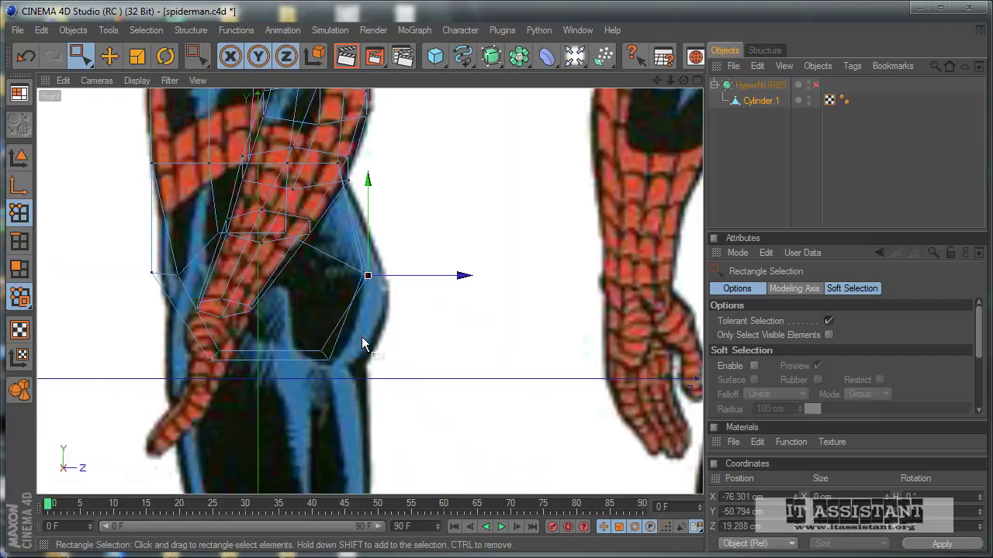
left_click_drag(464, 276, 471, 343)
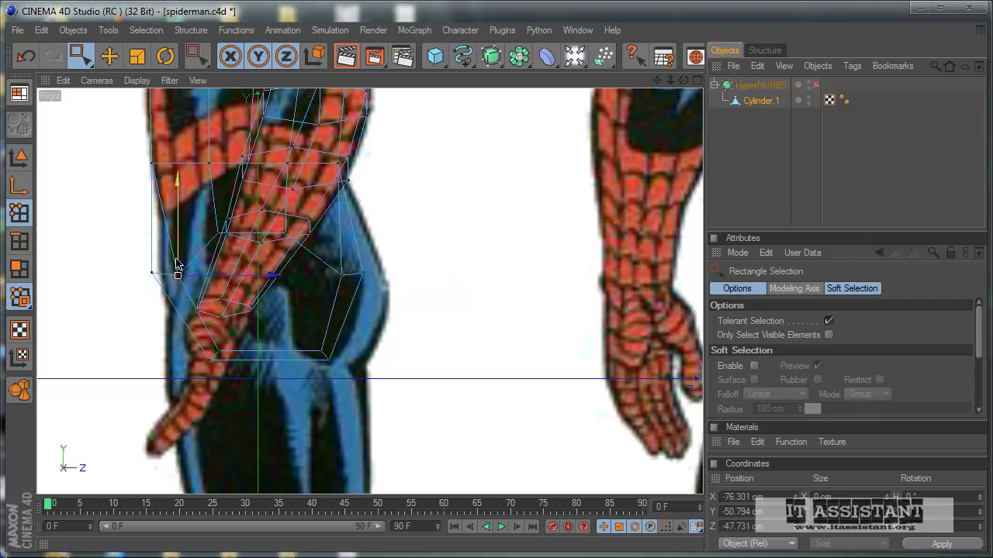
left_click_drag(473, 343, 472, 344)
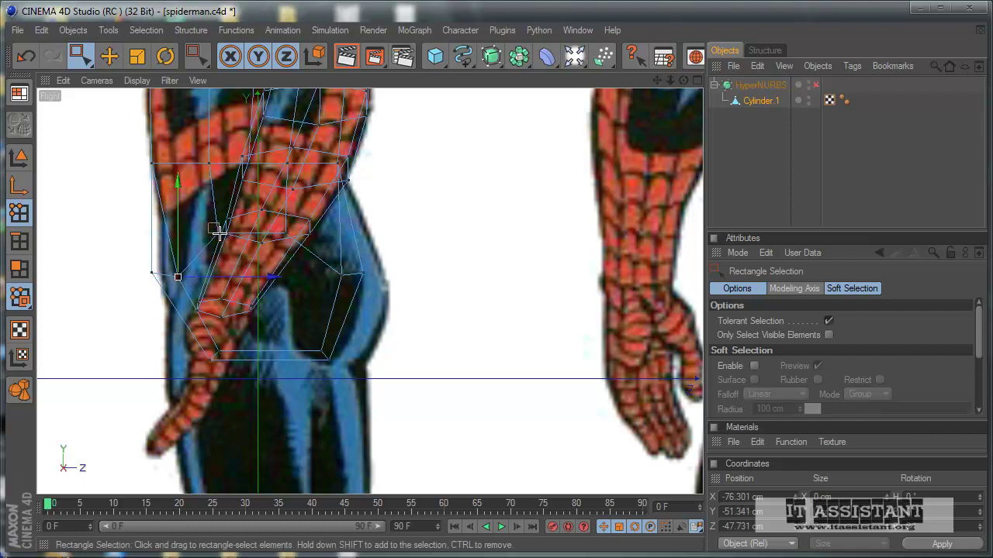
left_click(286, 234)
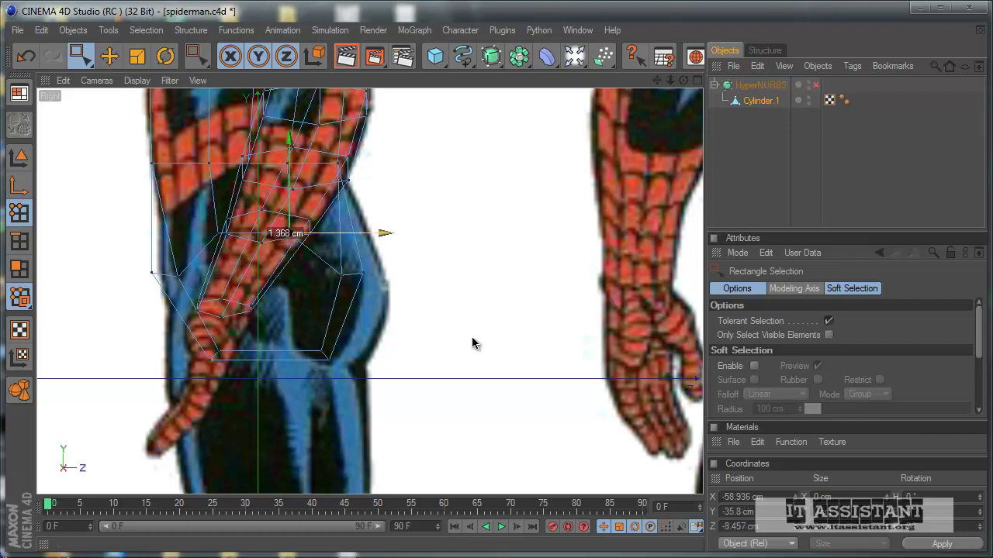
left_click_drag(472, 343, 472, 344)
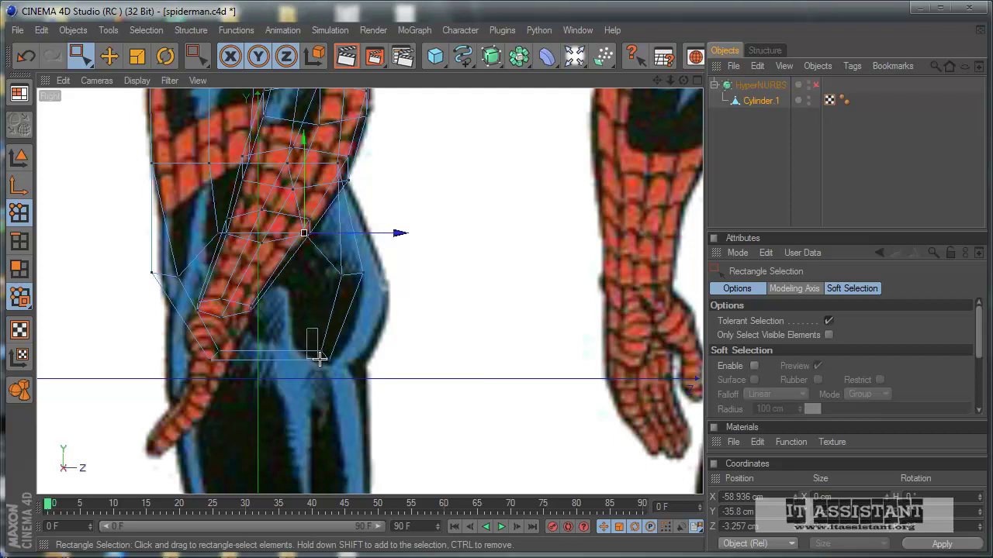
Refine the leftmost and right-edge hip points to fit the side reference outline.
left_click_drag(330, 355, 336, 351)
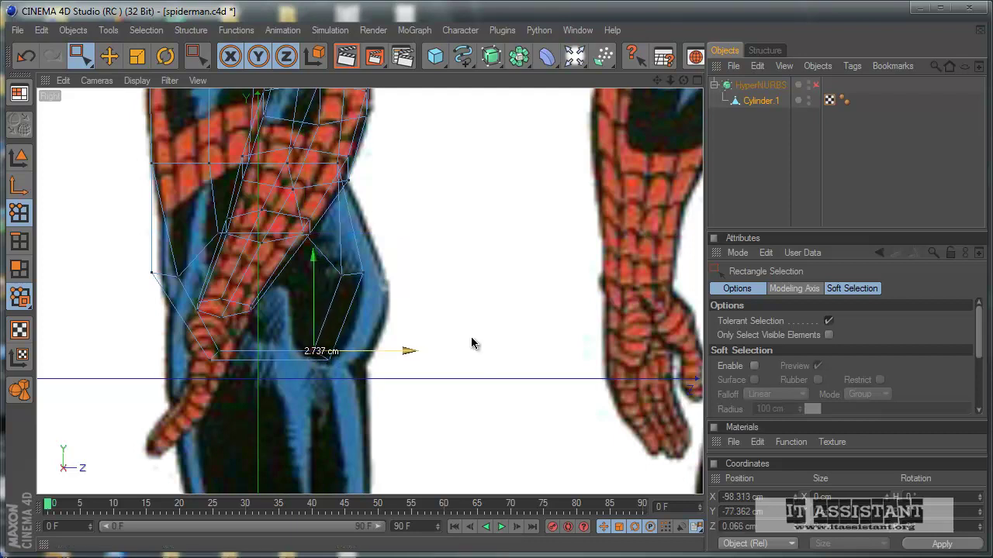
left_click_drag(169, 268, 186, 284)
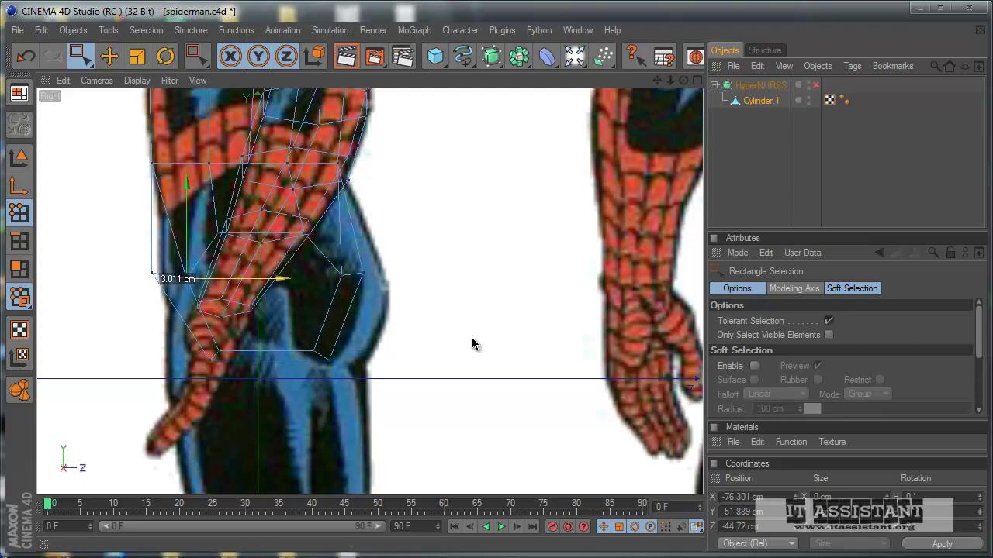
left_click_drag(194, 277, 203, 277)
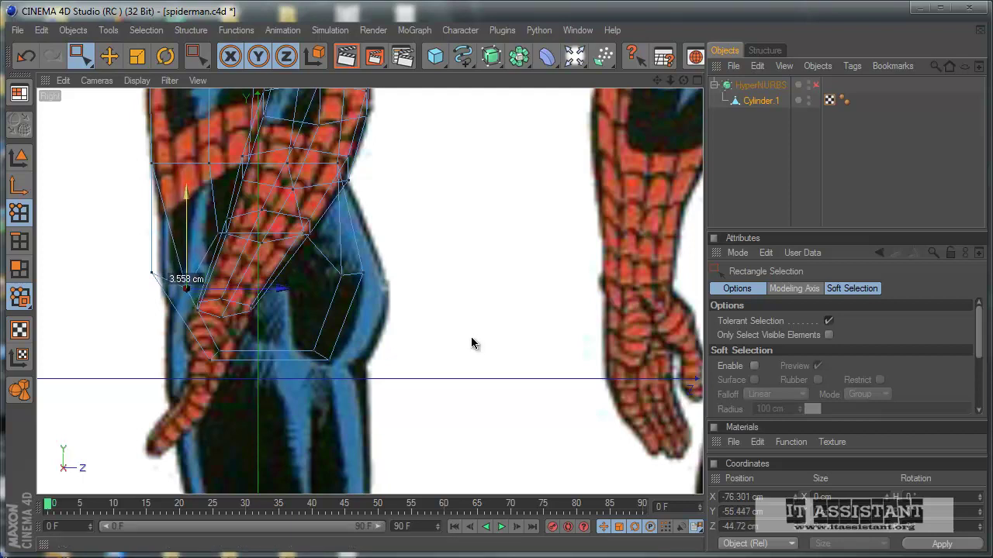
left_click_drag(349, 285, 349, 285)
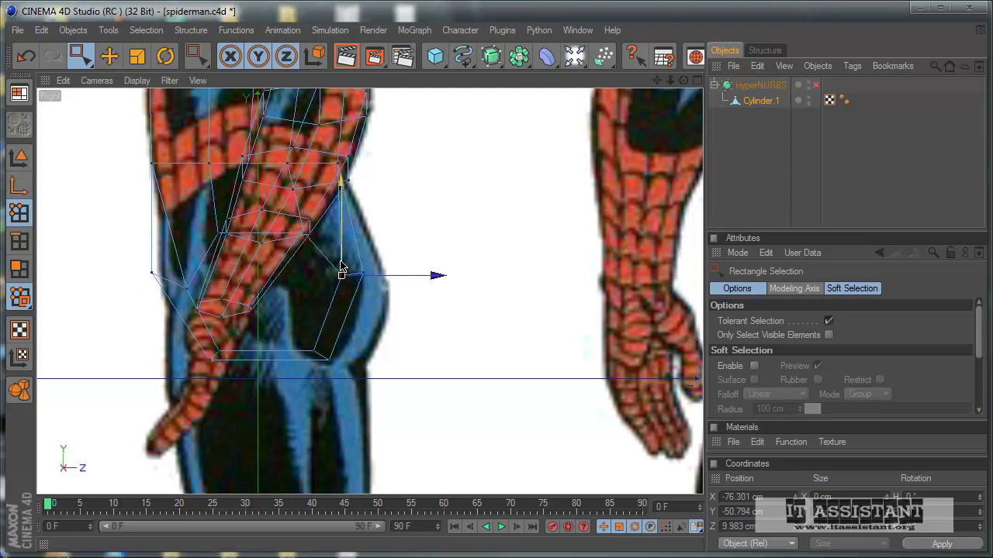
mouse_move(470, 343)
left_mouse_down()
mouse_move(376, 297)
mouse_move(471, 344)
left_mouse_up()
Maximize the perspective view and preview the smoothed leg with HyperNURBS, then disable it.
middle_click(225, 359)
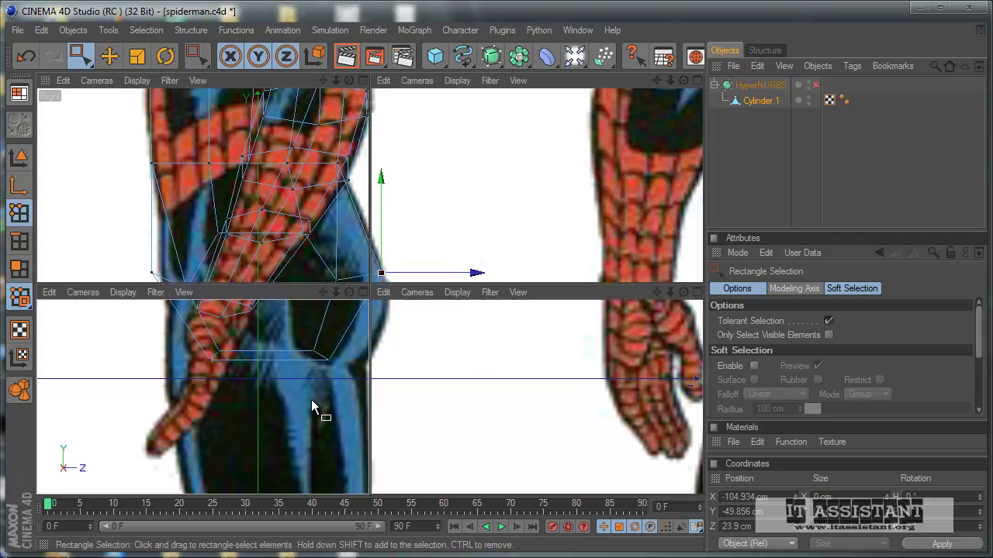
middle_click(202, 230)
mouse_move(374, 360)
left_mouse_down("alt")
mouse_move(485, 348)
mouse_move(501, 356)
mouse_move(454, 339)
mouse_move(427, 170)
left_mouse_up("alt")
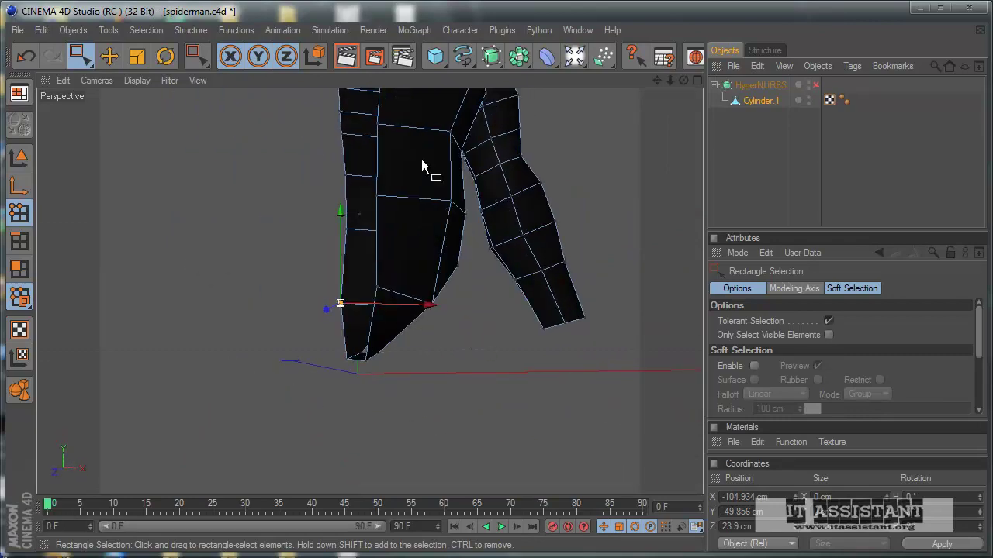
left_click(815, 85)
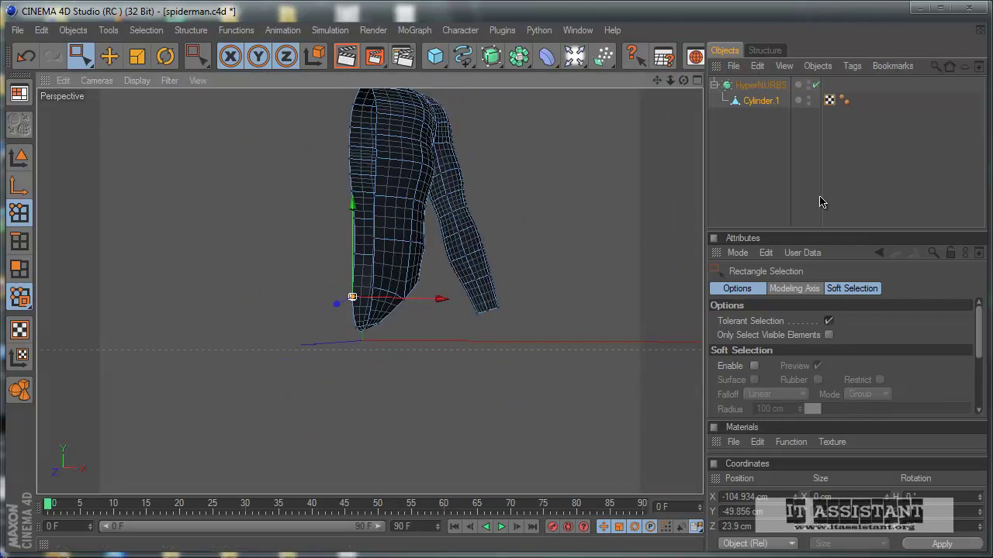
mouse_move(508, 378)
left_mouse_down("alt")
mouse_move(471, 343)
mouse_move(495, 335)
mouse_move(469, 354)
mouse_move(466, 339)
mouse_move(492, 329)
mouse_move(485, 349)
left_mouse_up("alt")
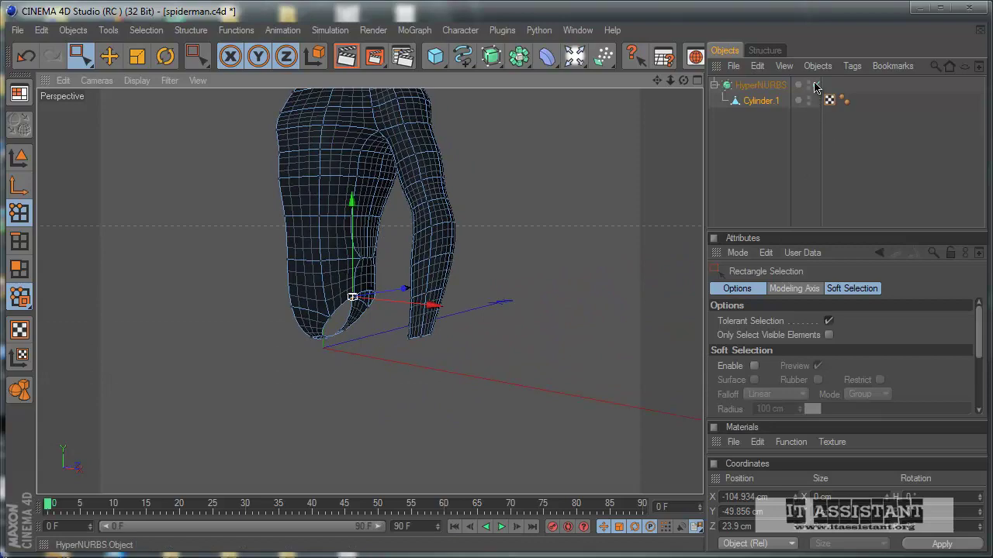
mouse_move(549, 272)
left_mouse_down("alt")
mouse_move(477, 344)
mouse_move(424, 337)
mouse_move(475, 344)
mouse_move(463, 350)
mouse_move(476, 338)
left_mouse_up("alt")
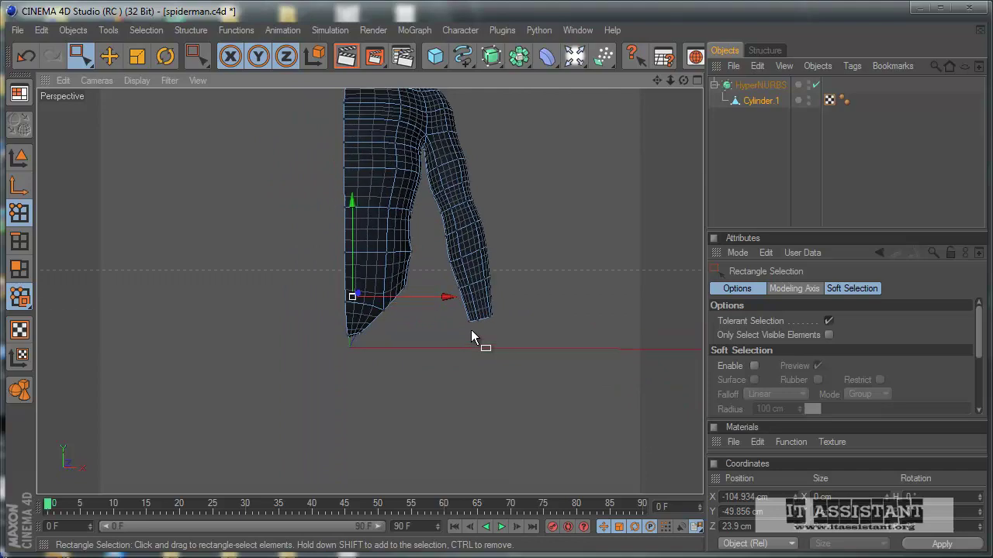
left_click(815, 85)
left_click(762, 109)
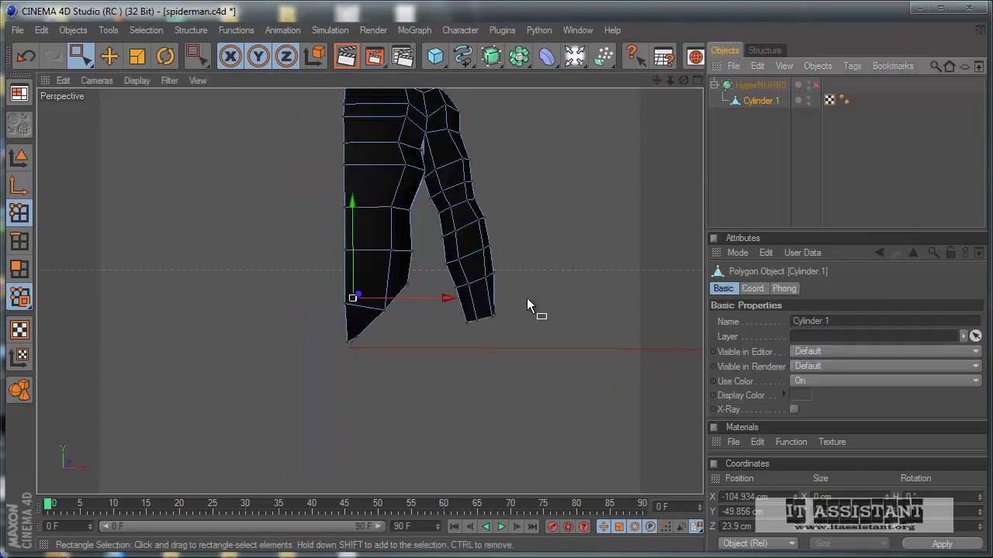
Inspect the cage from below, toggle HyperNURBS on and off again, reselecting Cylinder.1.
mouse_move(528, 300)
left_mouse_down("alt")
mouse_move(478, 346)
mouse_move(483, 310)
mouse_move(472, 355)
mouse_move(465, 344)
mouse_move(411, 349)
mouse_move(499, 356)
mouse_move(466, 337)
mouse_move(473, 349)
mouse_move(469, 324)
mouse_move(473, 340)
left_mouse_up("alt")
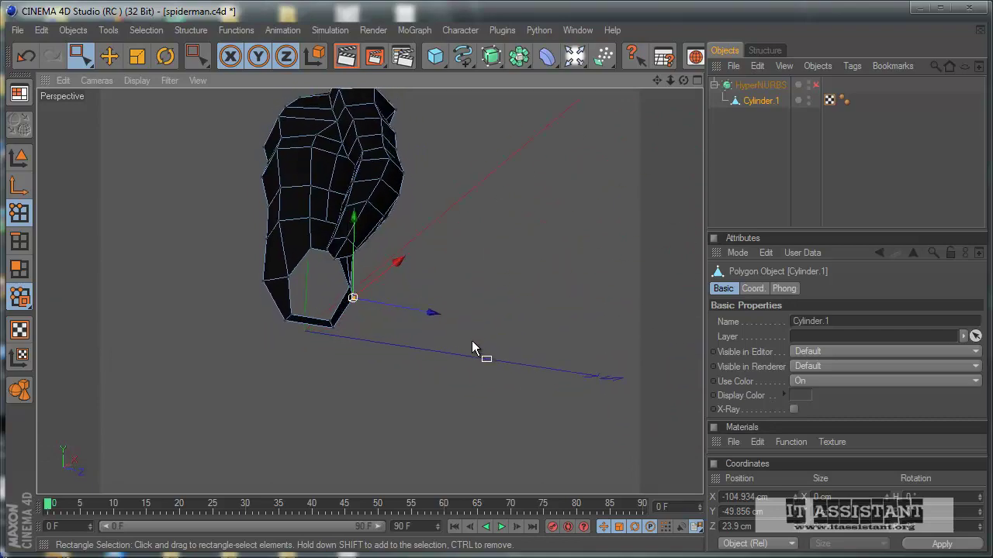
mouse_move(475, 345)
left_mouse_down("alt")
mouse_move(490, 361)
mouse_move(470, 343)
mouse_move(481, 349)
left_mouse_up("alt")
left_click(815, 85)
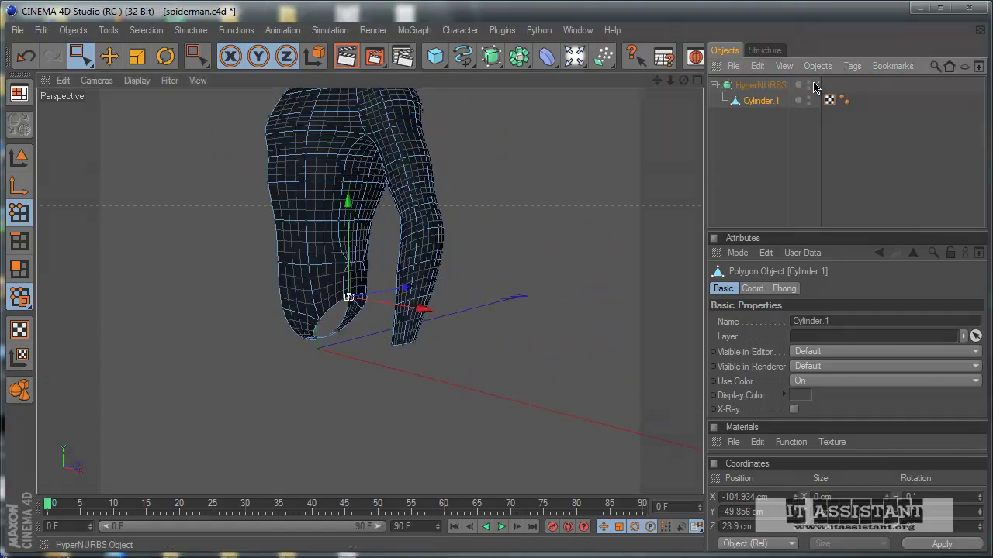
left_click(824, 170)
left_click_drag(612, 277, 472, 346, "alt")
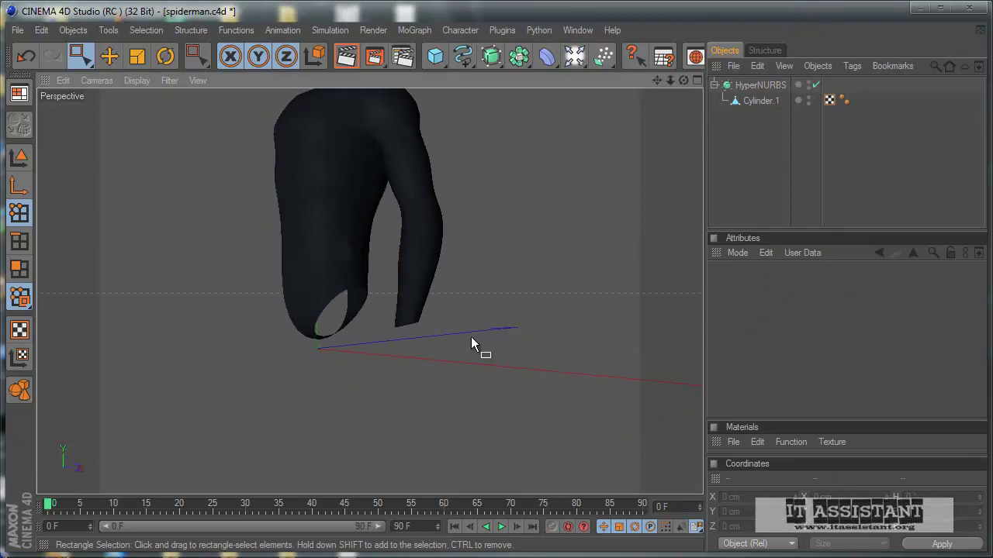
left_click(815, 85)
left_click(768, 106)
mouse_move(612, 221)
left_mouse_down("alt")
mouse_move(483, 349)
mouse_move(475, 343)
left_mouse_up("alt")
Orbit, dolly and zoom up close to the crotch polygons between the legs.
left_click_drag(471, 338, 471, 336, "alt")
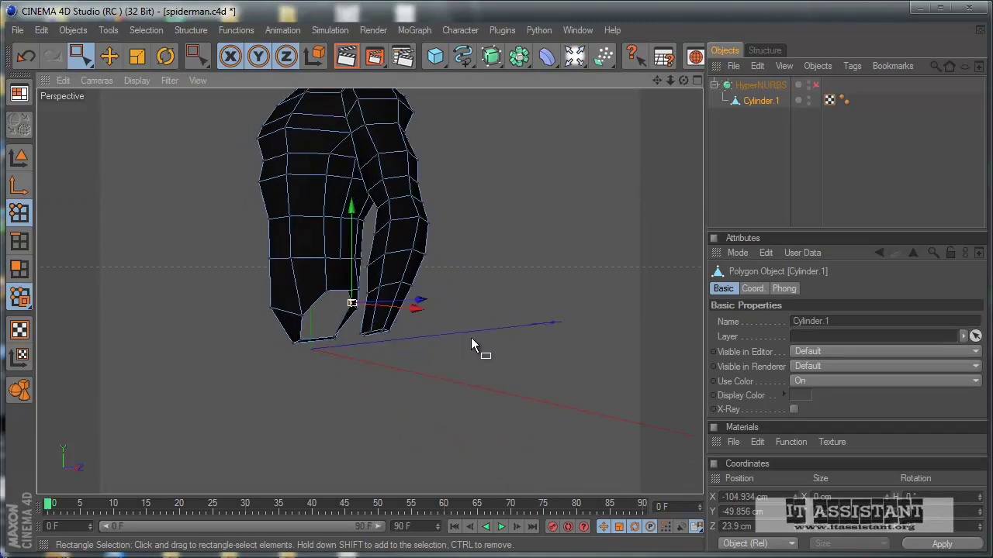
right_click_drag(463, 285, 460, 284, "alt")
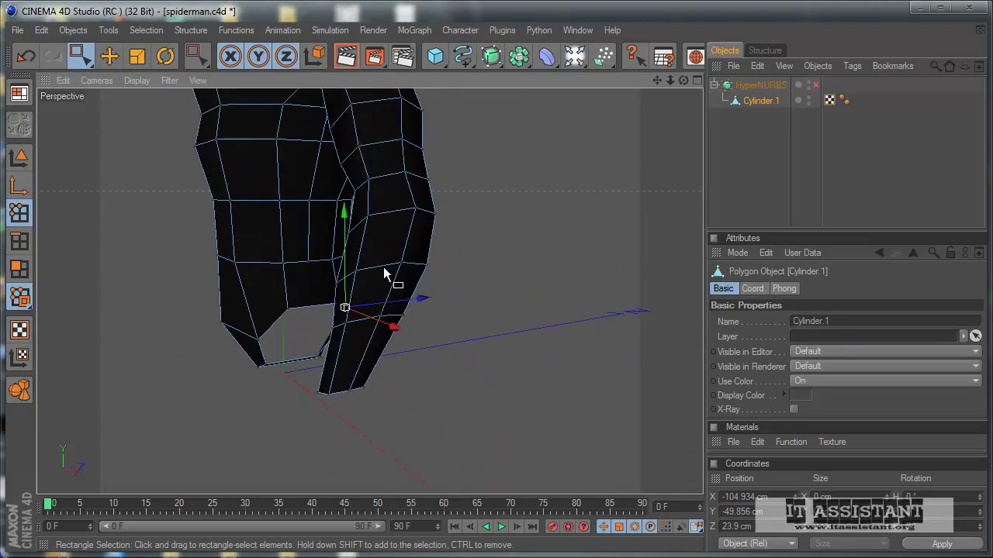
left_click_drag(430, 278, 471, 338, "alt")
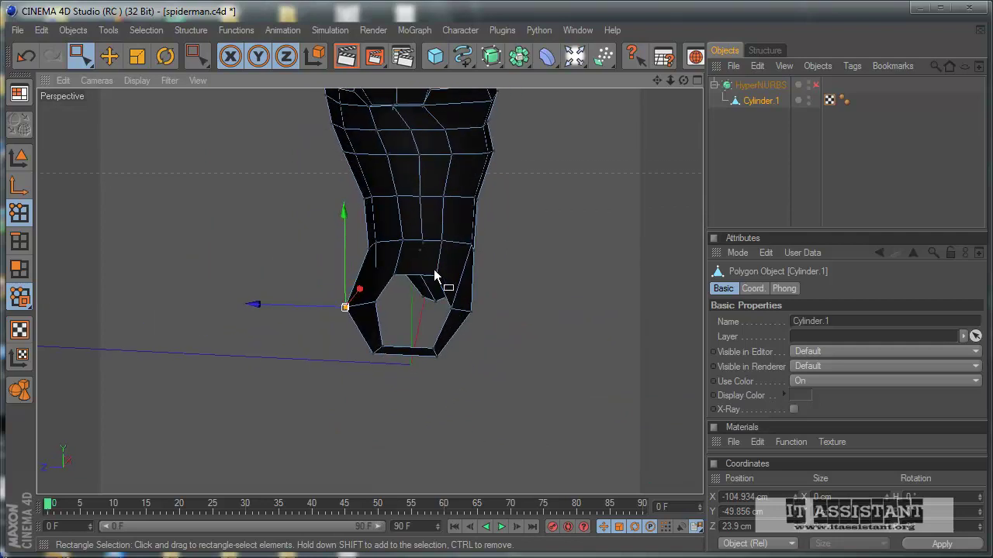
right_click_drag(471, 339, 447, 294, "alt")
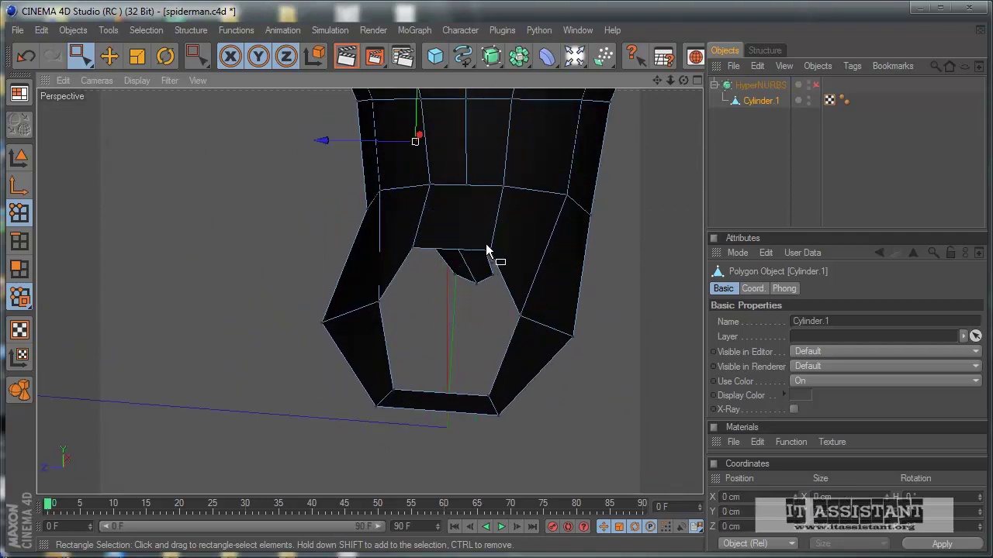
scroll(474, 272, "up", 3)
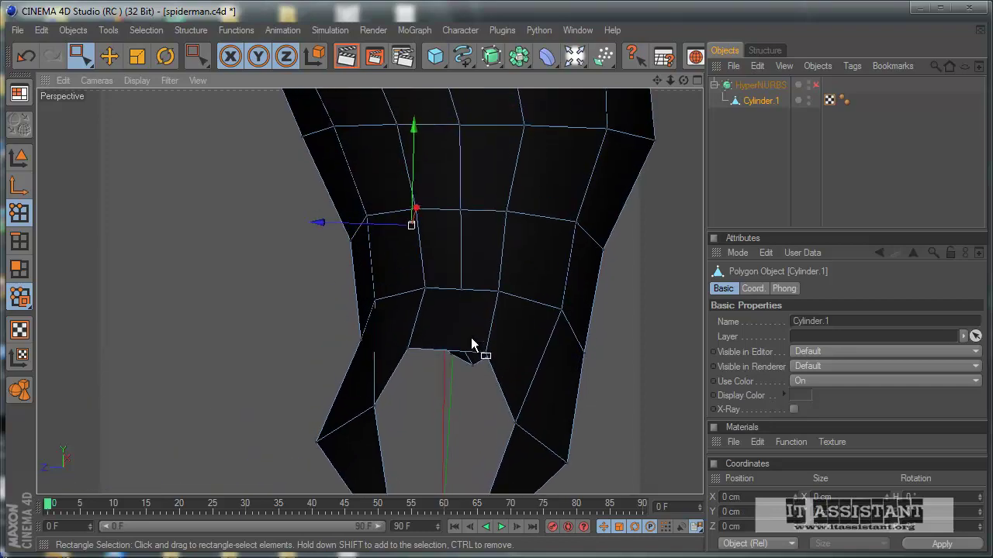
scroll(487, 260, "up", 3)
mouse_move(488, 256)
left_mouse_down("alt")
mouse_move(470, 344)
mouse_move(519, 242)
left_mouse_up("alt")
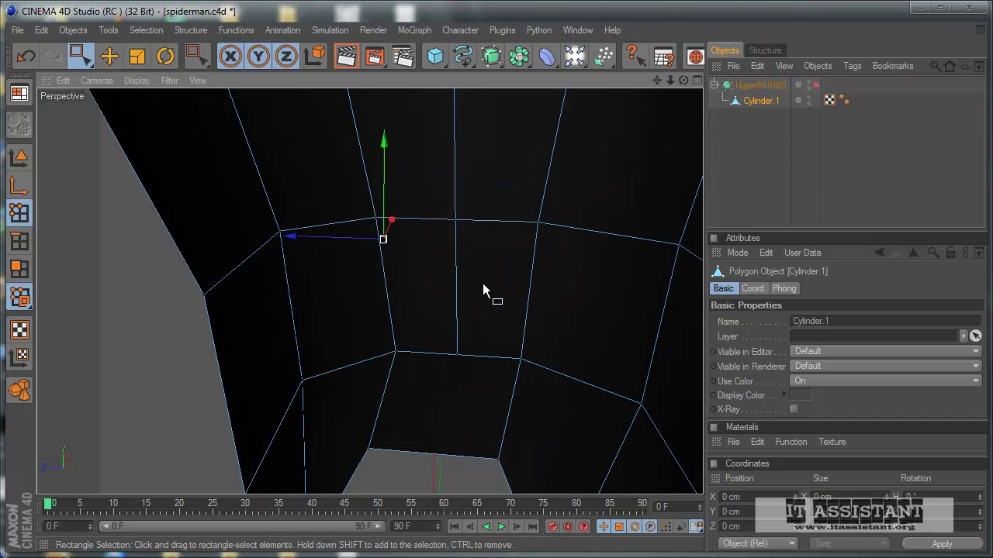
scroll(452, 276, "down", 2)
scroll(434, 163, "down", 3)
scroll(427, 201, "up", 2)
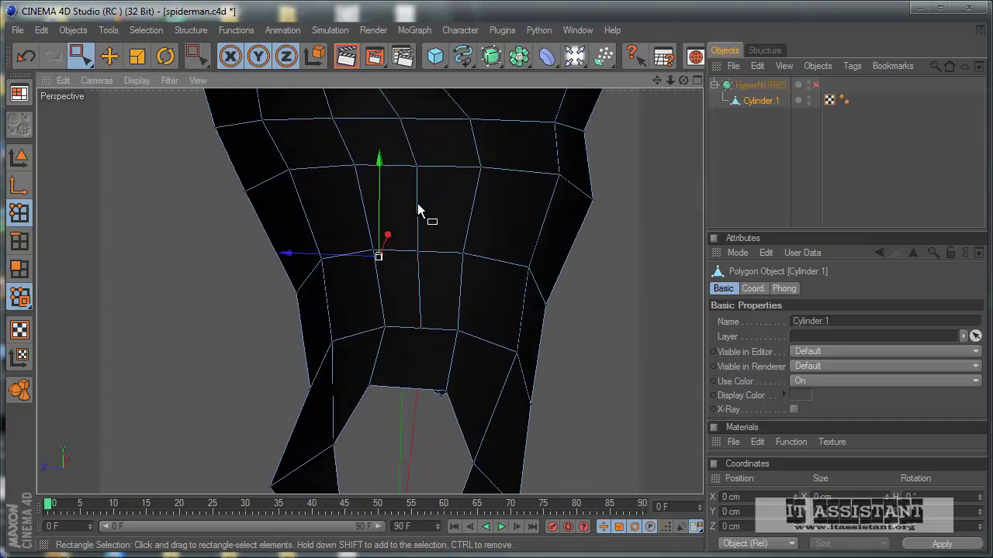
scroll(465, 233, "up", 2)
scroll(477, 311, "up", 1)
scroll(471, 341, "down", 2)
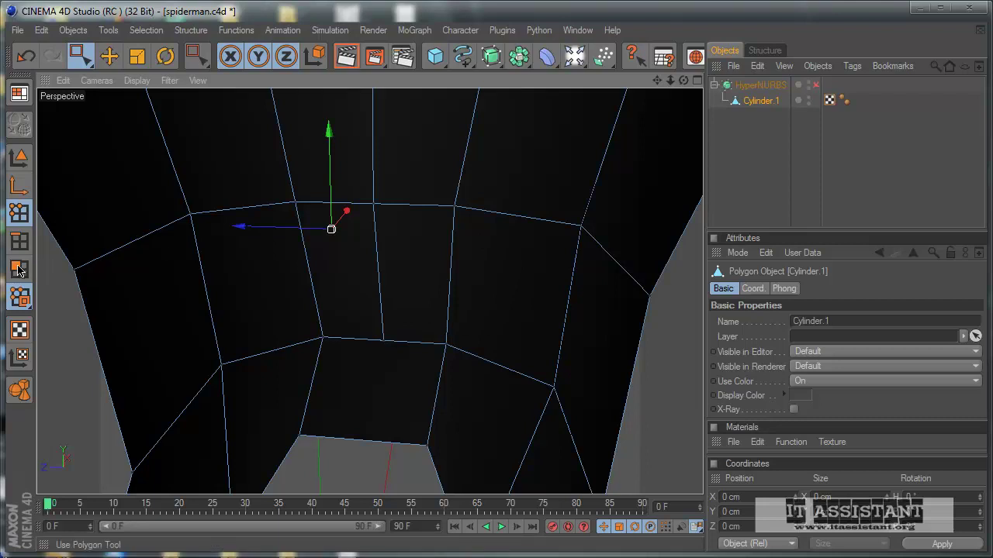
Delete the two central crotch polygons and draw a new quad with Create Polygon.
left_click(80, 56)
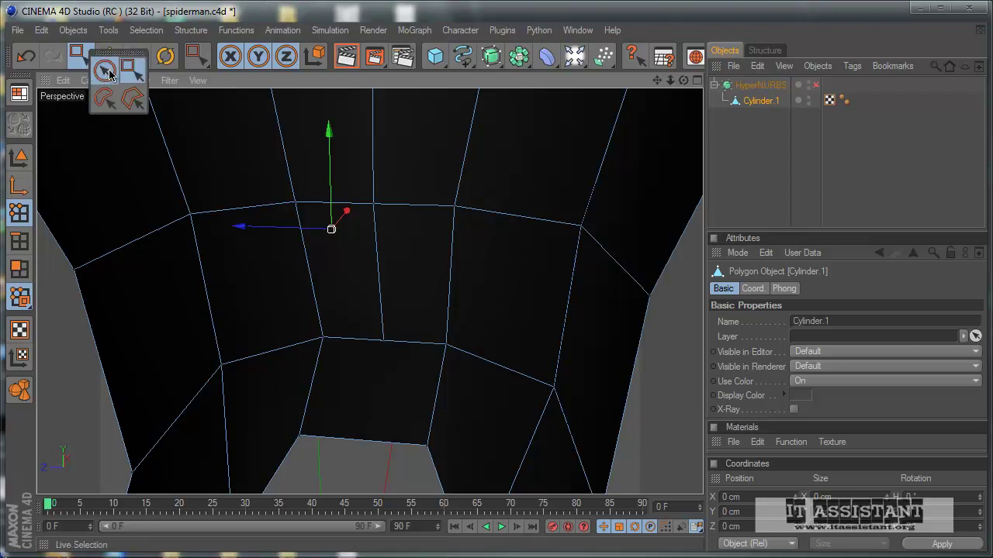
left_click(19, 268)
left_click_drag(359, 297, 438, 293)
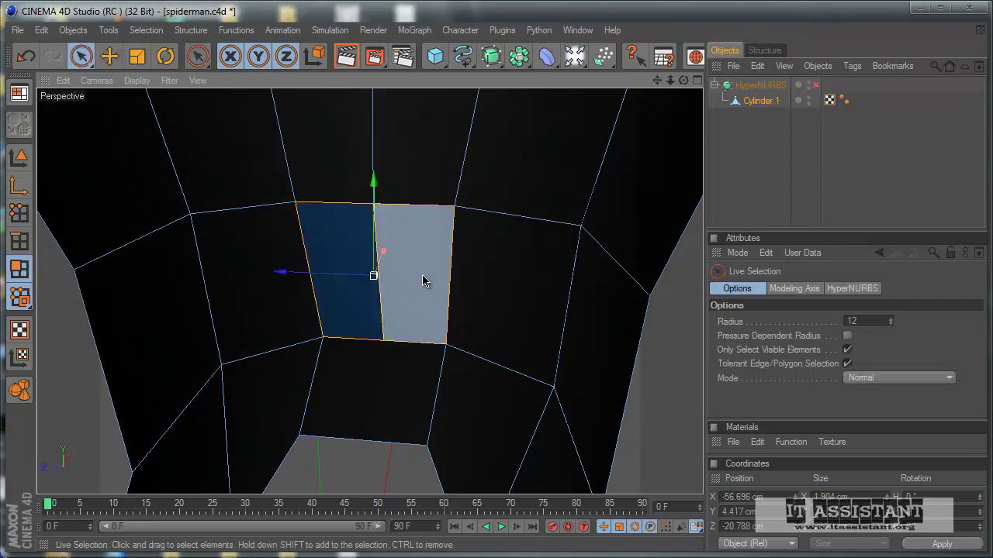
key("Delete")
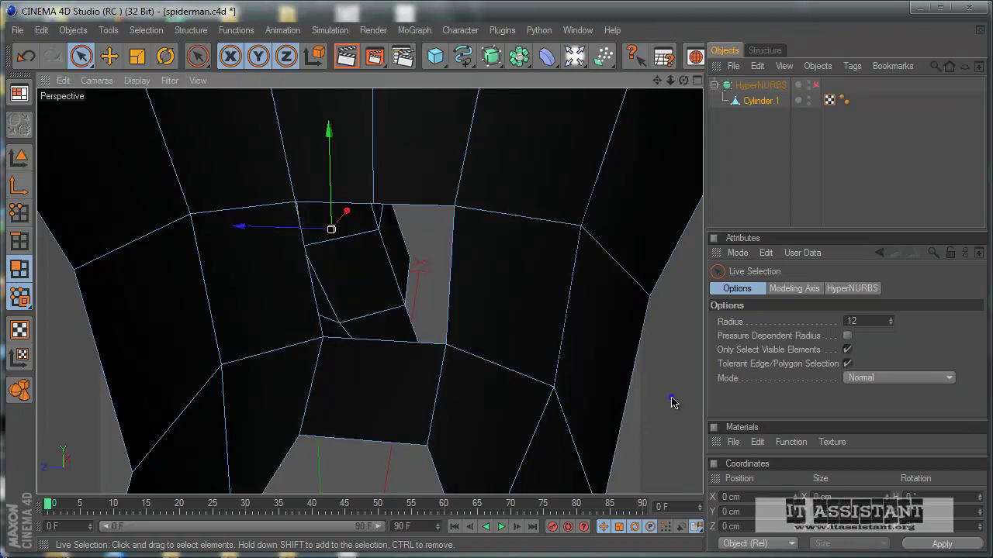
right_click(672, 400)
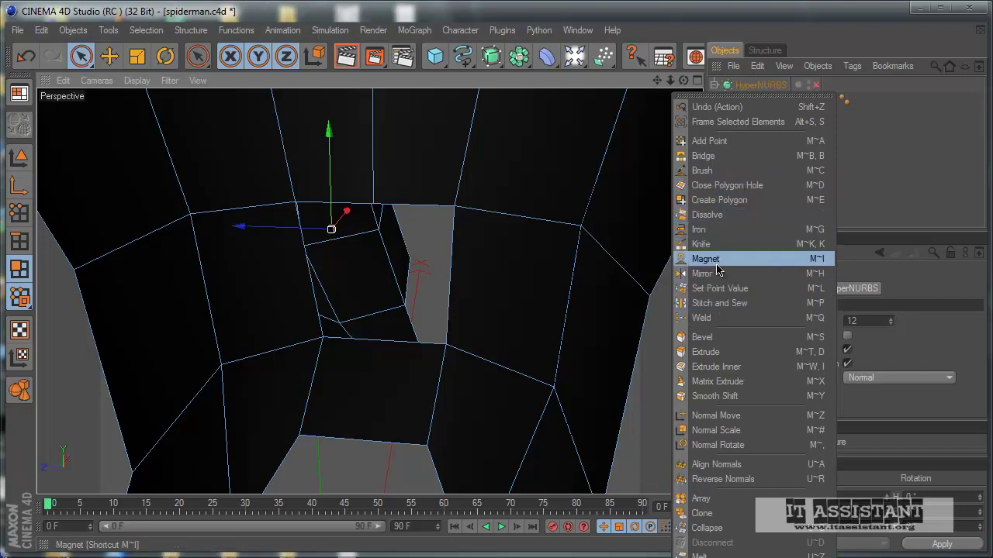
left_click(719, 200)
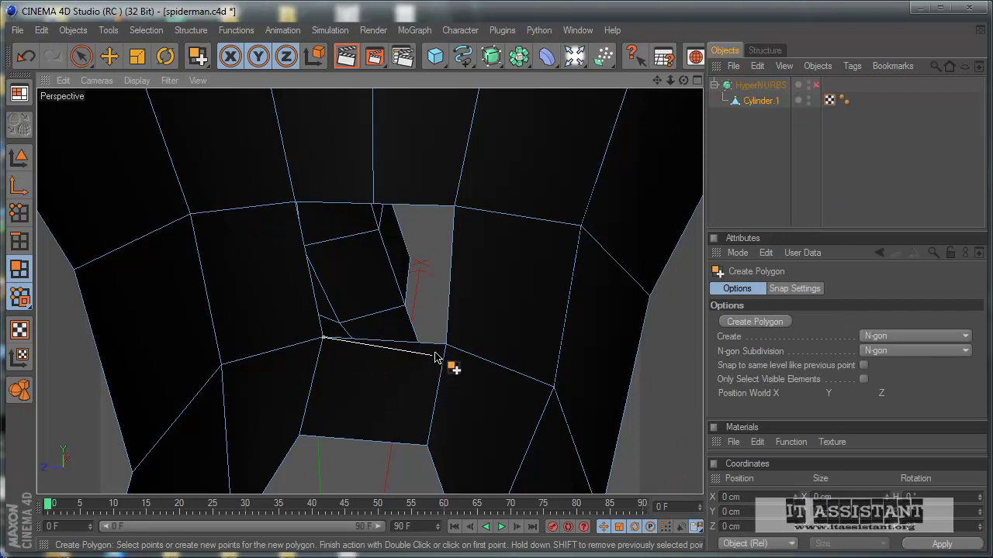
left_click(454, 207)
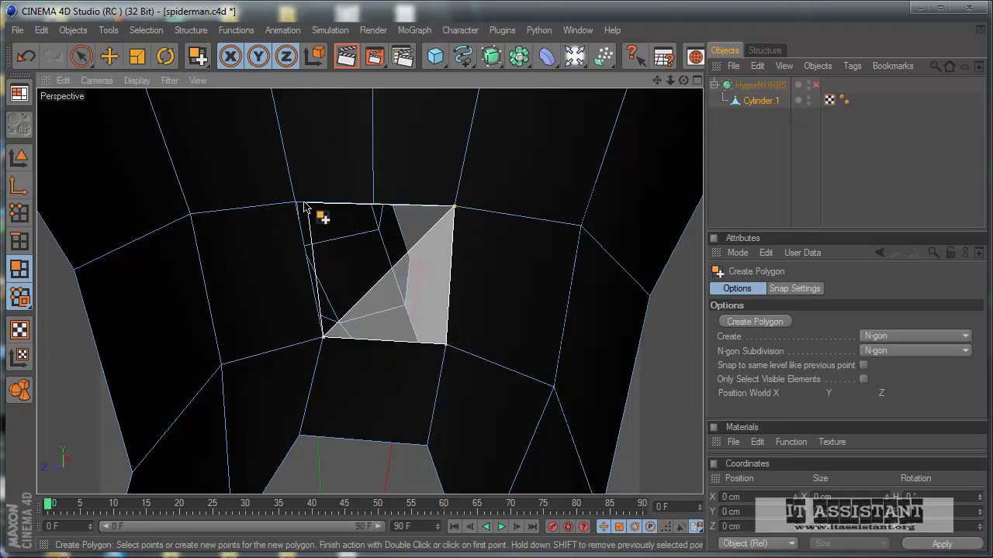
left_click(296, 204)
left_click(323, 339)
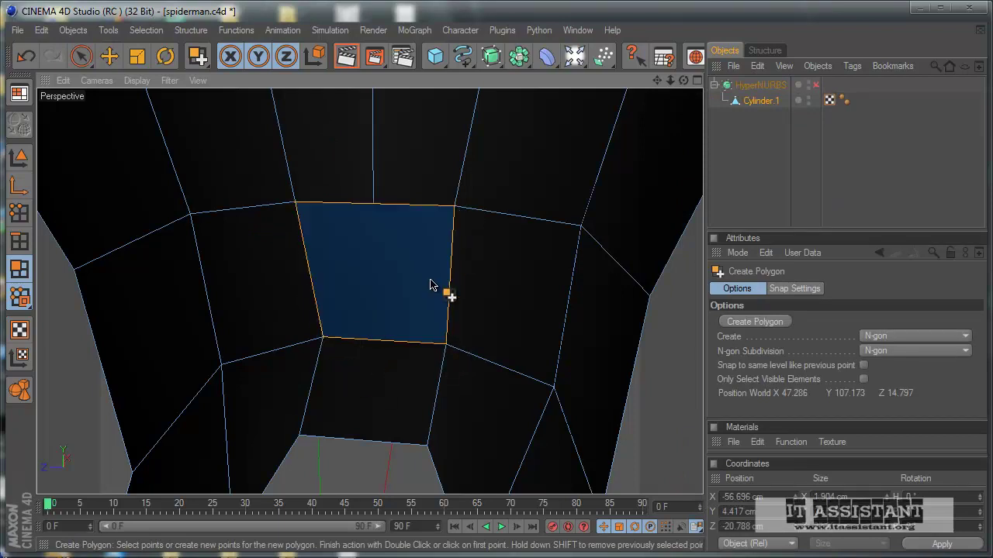
Undo and draw another four-point polygon higher across the crotch gap.
left_click_drag(435, 277, 476, 349, "alt")
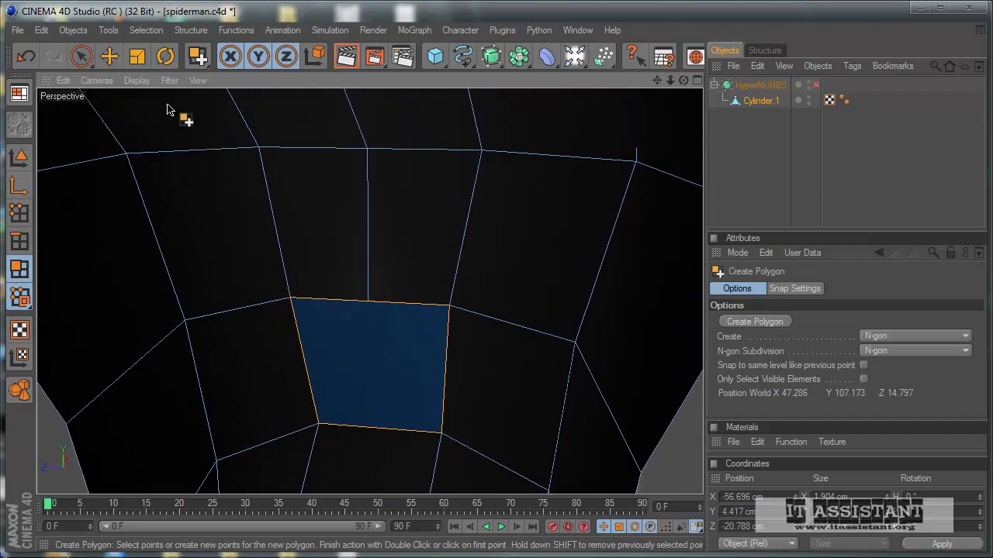
left_click(82, 56)
left_click_drag(401, 222, 354, 228)
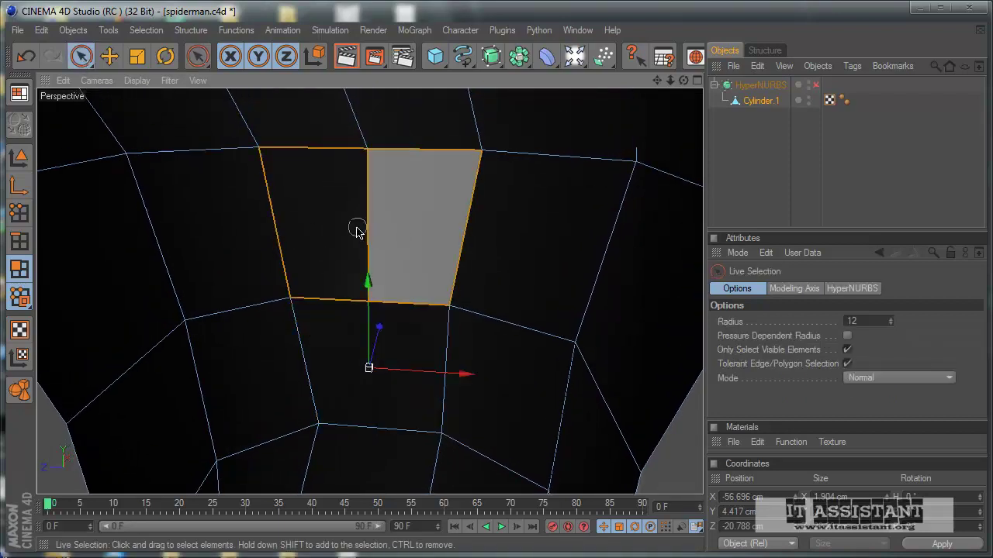
right_click(543, 228)
left_click(419, 256)
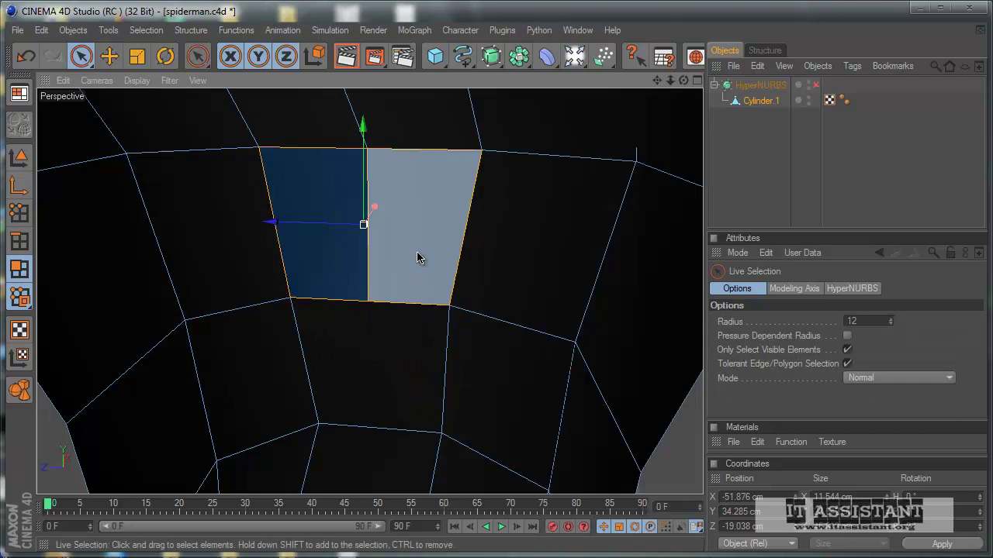
key("ctrl+z")
right_click(528, 268)
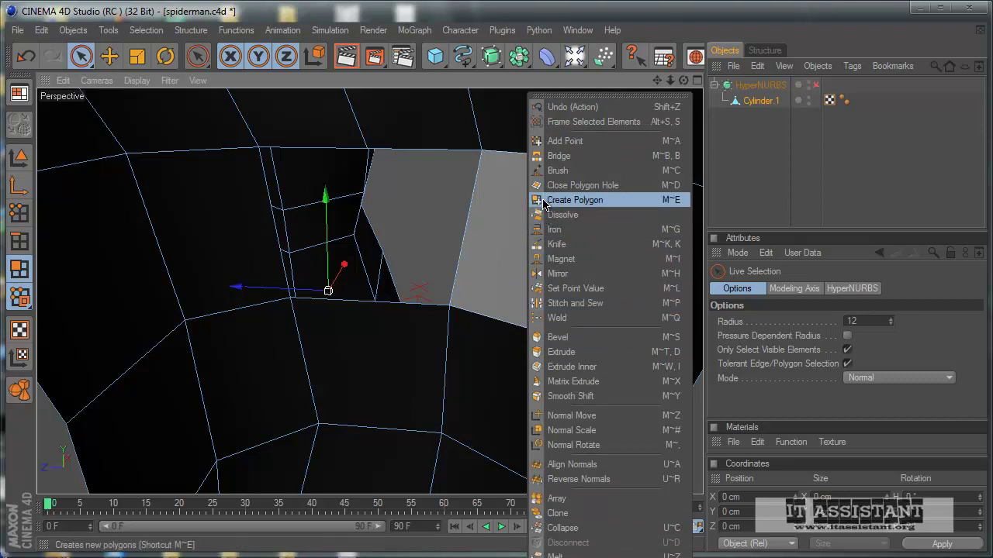
left_click(551, 200)
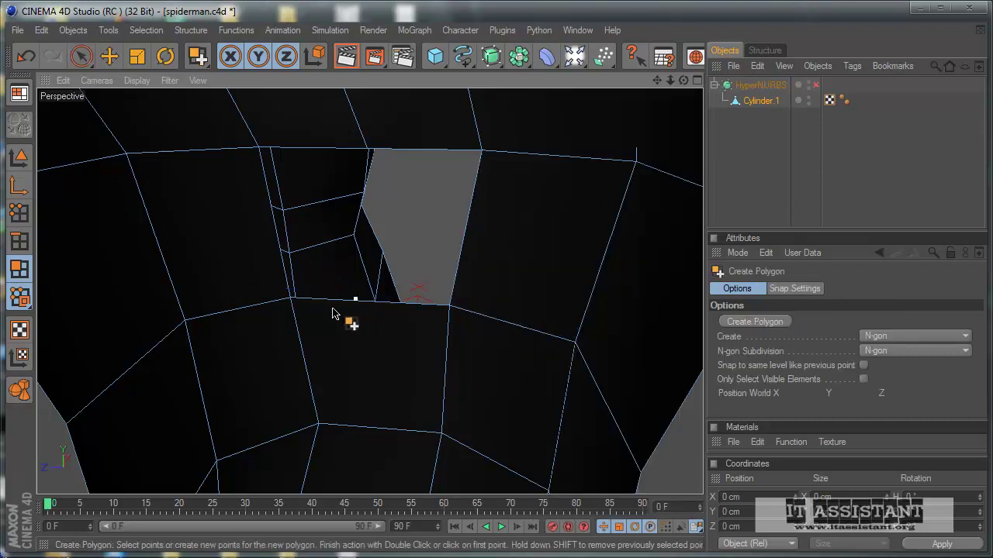
left_click(481, 152)
left_click(261, 148)
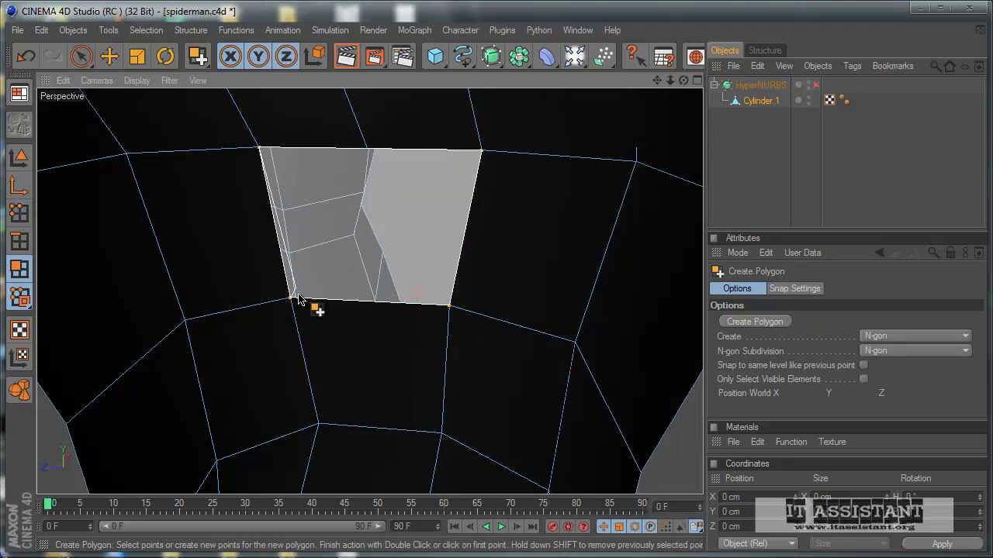
left_click(291, 298)
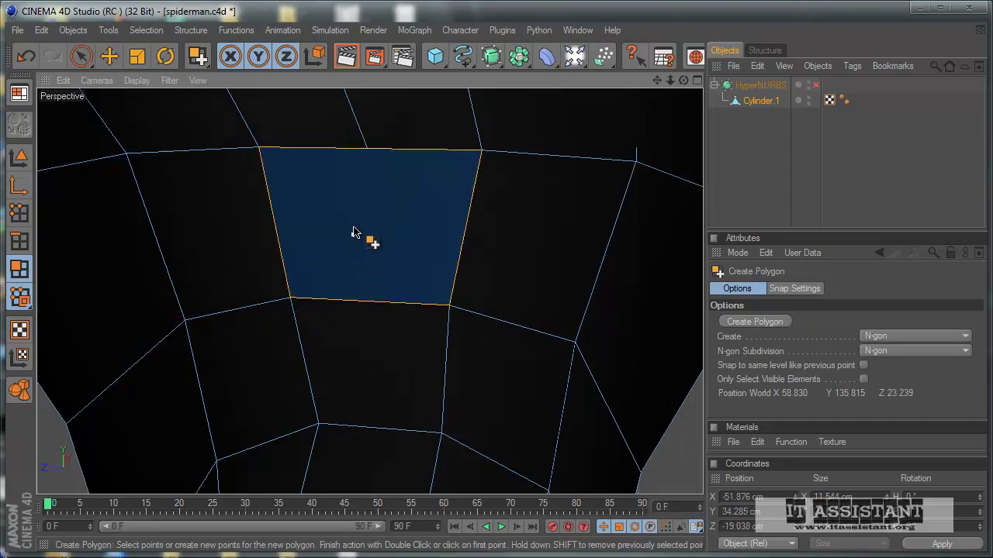
Undo the extra polygons and create one polygon spanning the whole gap.
left_click_drag(353, 233, 488, 357, "alt")
left_click(81, 60)
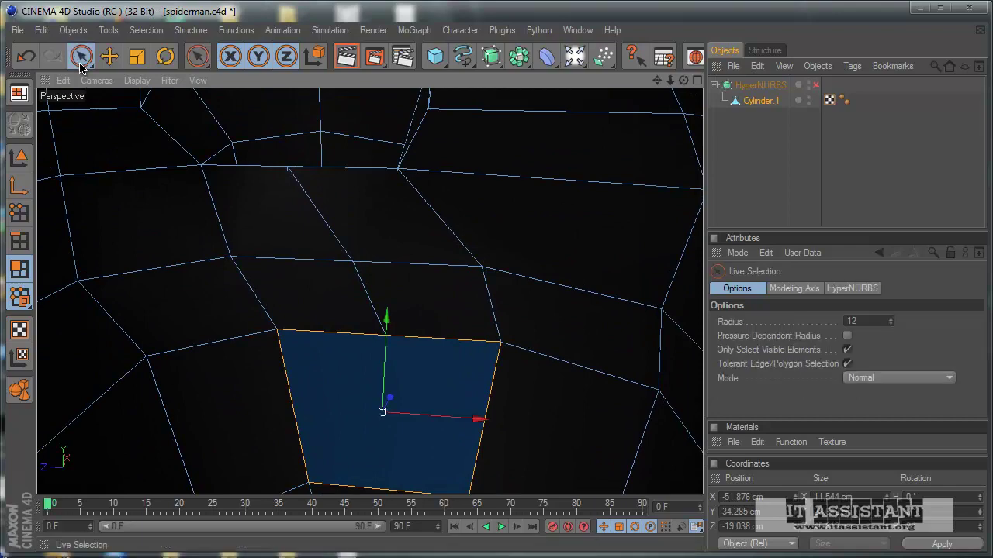
left_click(360, 287)
left_click(427, 302)
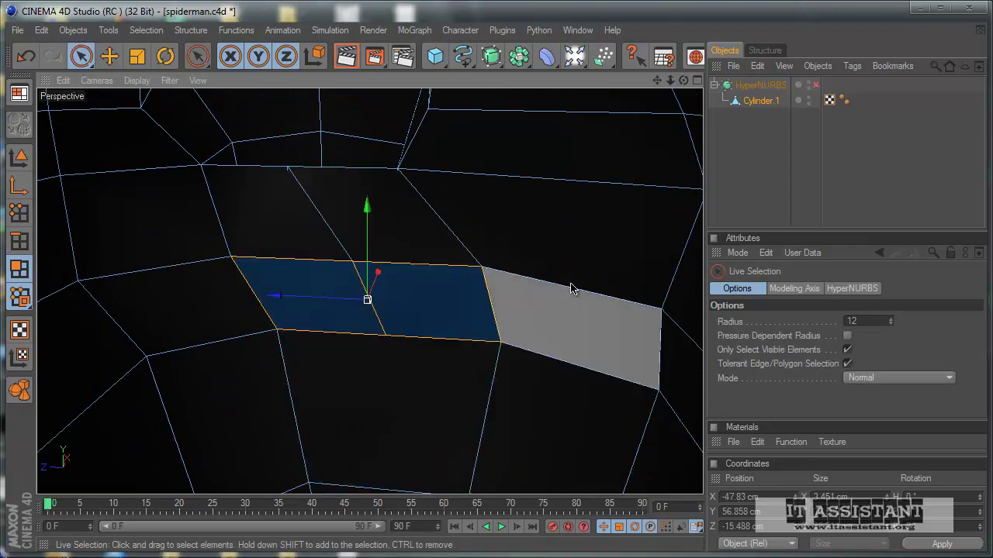
right_click(572, 288)
key("Escape")
key("ctrl+z")
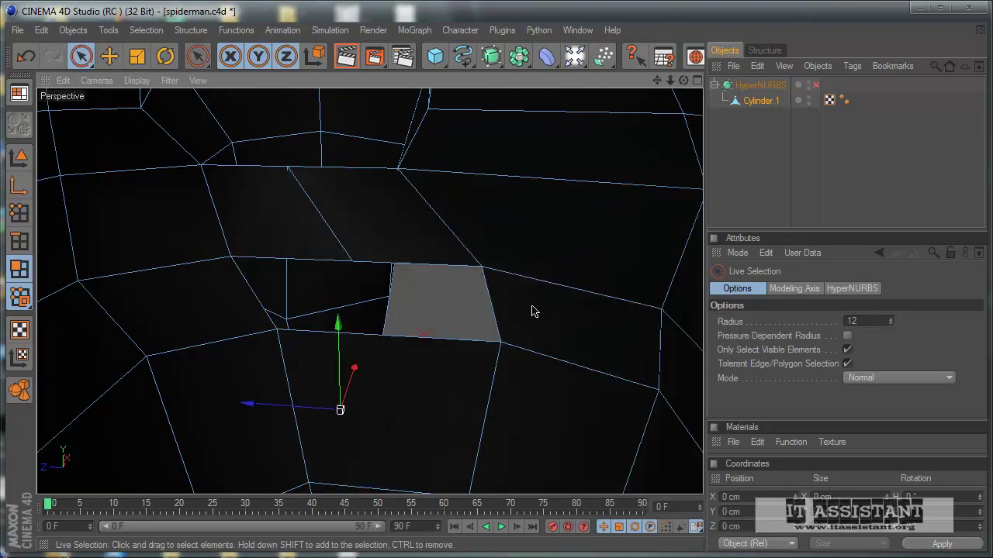
key("ctrl+z")
right_click(576, 243)
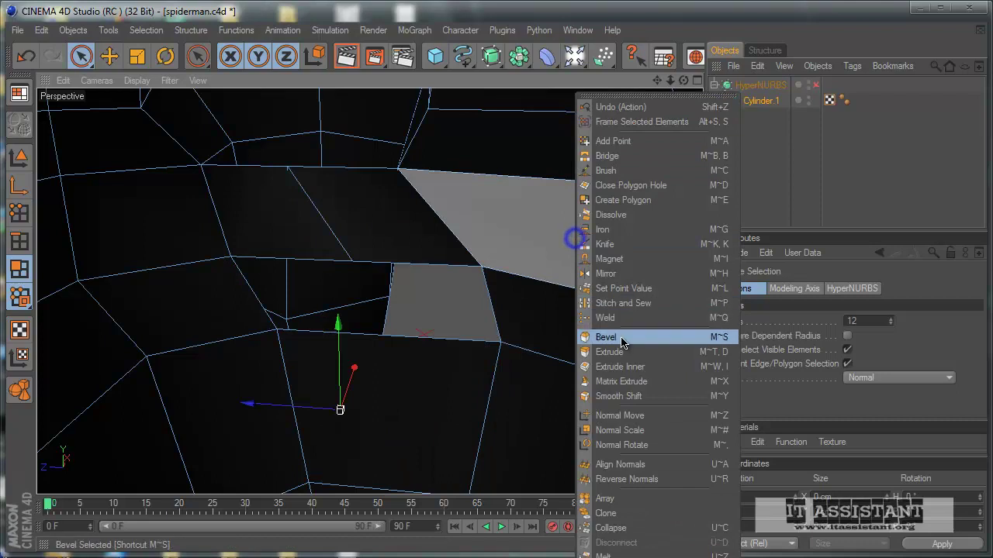
left_click(617, 201)
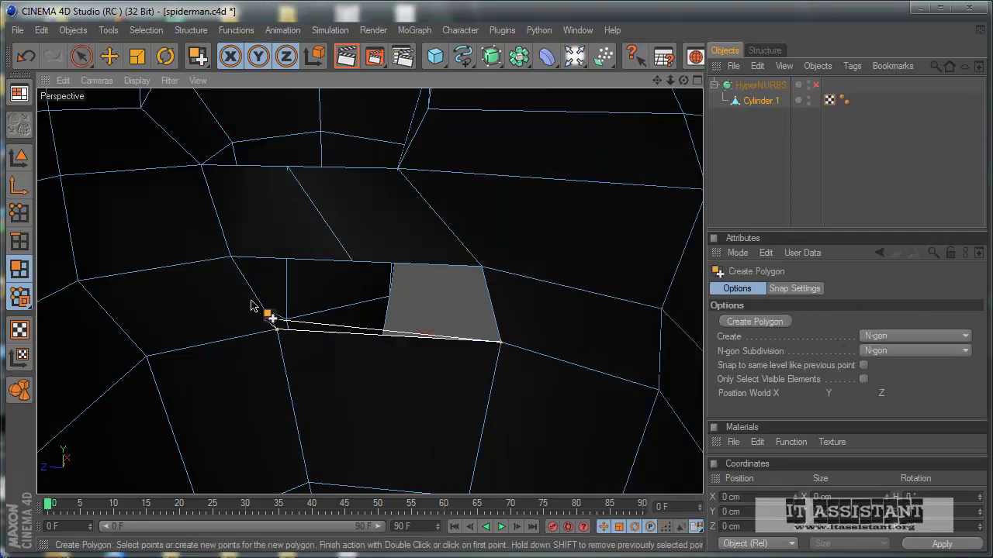
left_click(230, 257)
left_click(482, 267)
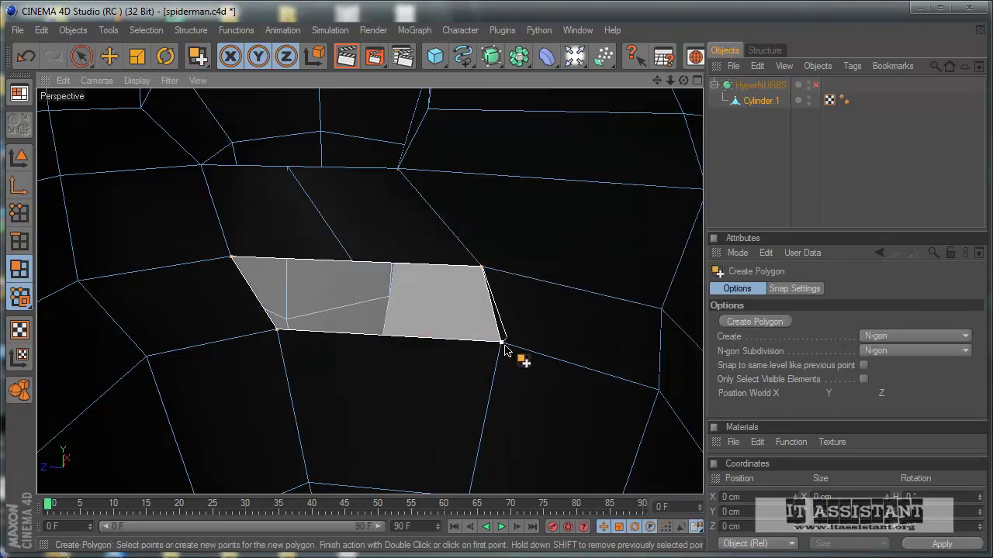
left_click(501, 342)
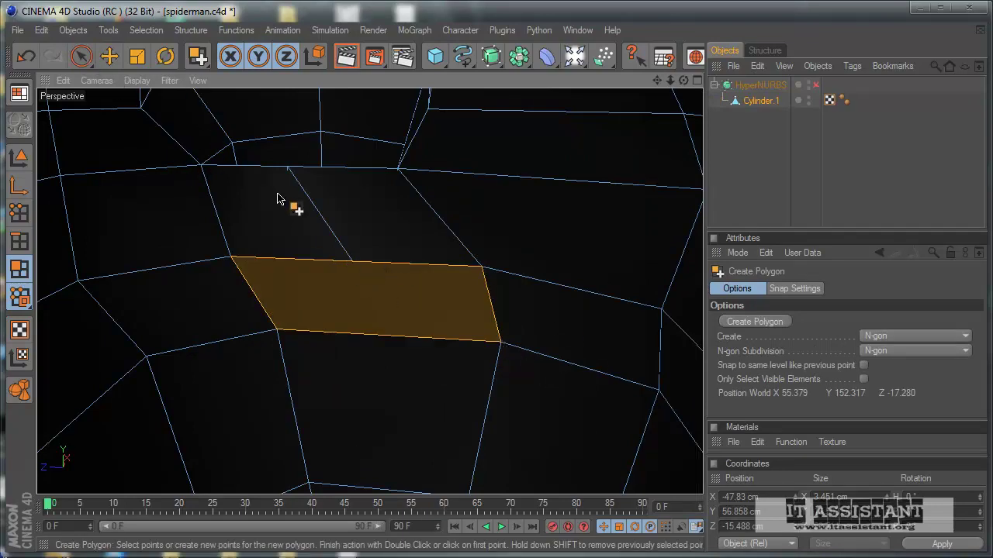
scroll(454, 277, "down", 10)
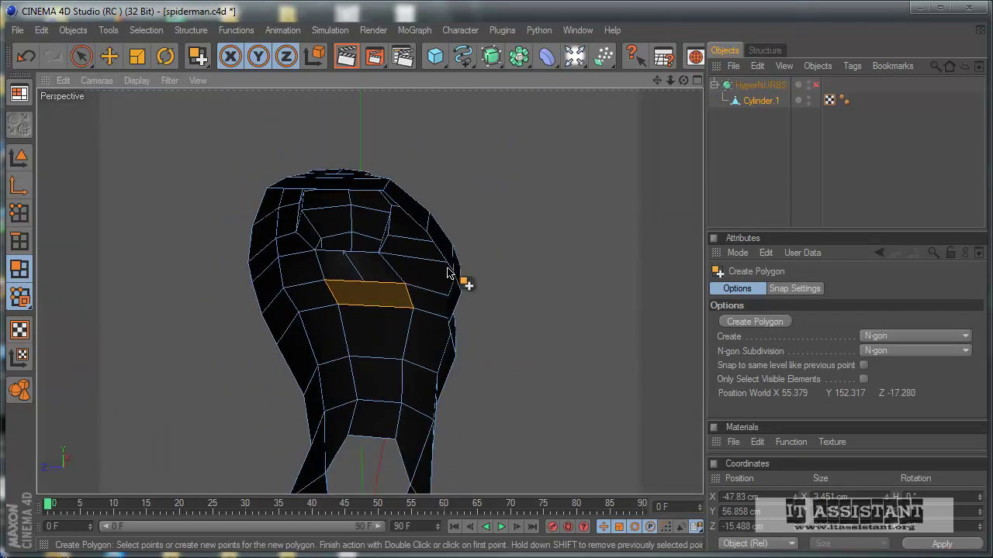
scroll(473, 310, "down", 3)
mouse_move(490, 412)
left_mouse_down("alt")
mouse_move(483, 348)
mouse_move(473, 350)
left_mouse_up("alt")
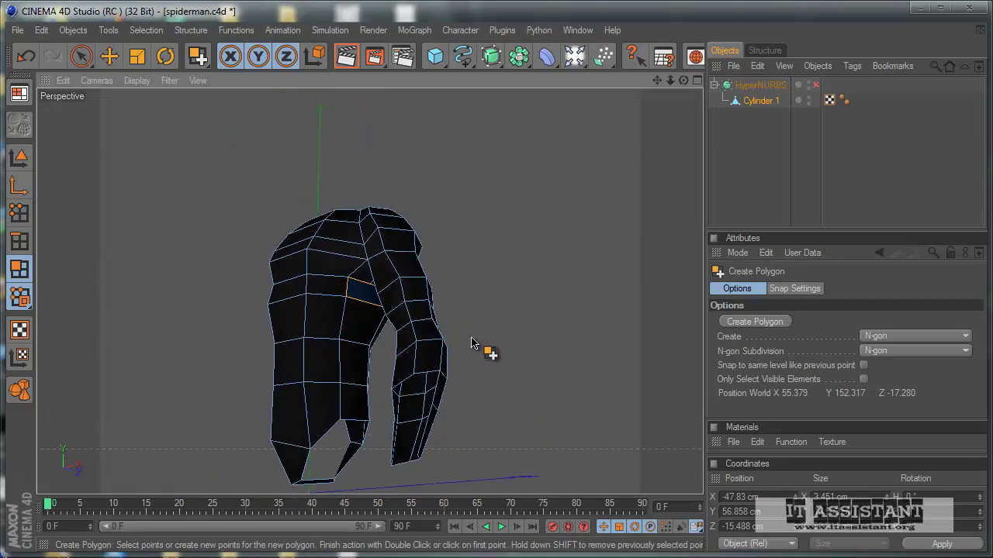
left_click(816, 85)
left_click(741, 212)
mouse_move(576, 308)
left_mouse_down("alt")
mouse_move(465, 339)
mouse_move(492, 348)
mouse_move(465, 335)
mouse_move(483, 351)
mouse_move(467, 344)
left_mouse_up("alt")
left_click(816, 85)
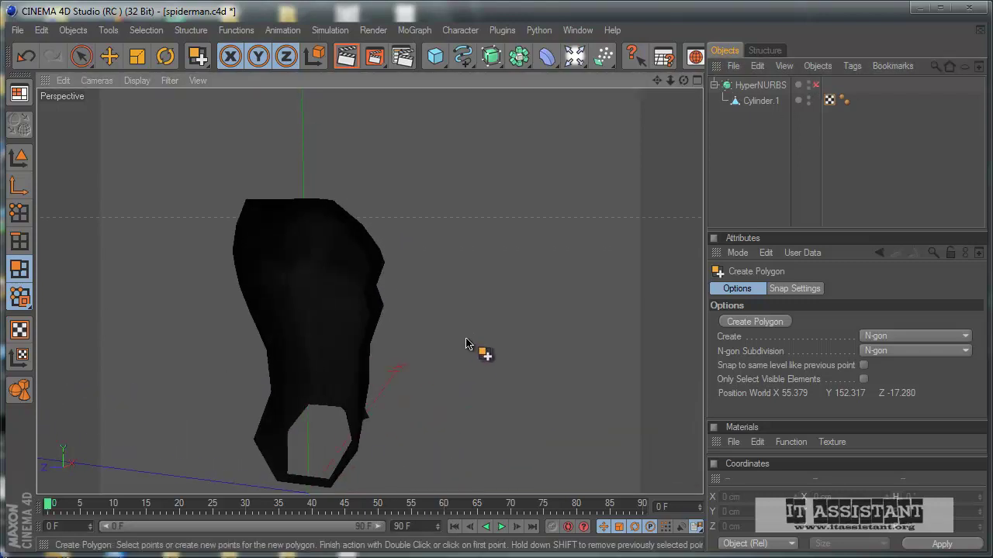
left_click(761, 101)
scroll(388, 365, "up", 3)
scroll(369, 338, "up", 4)
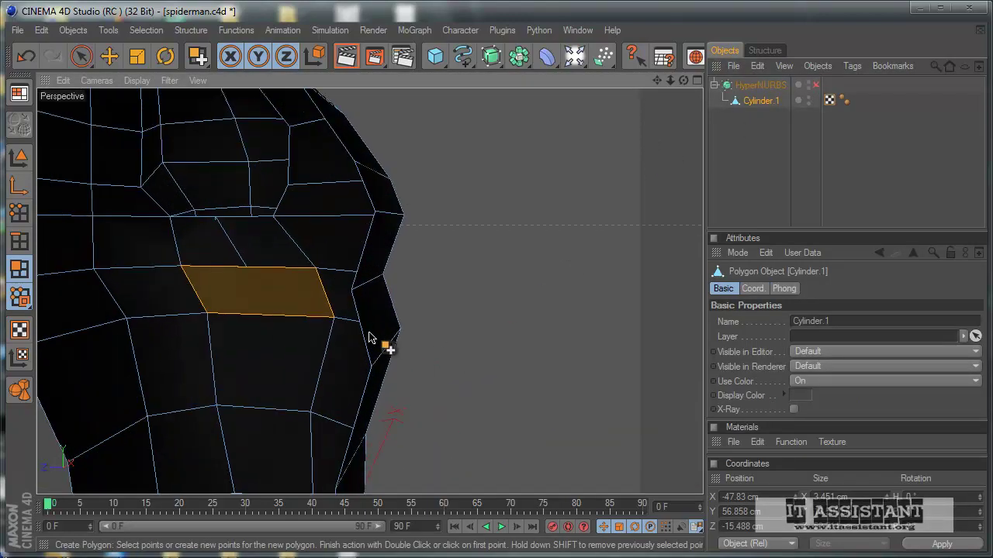
left_click_drag(479, 349, 486, 349, "alt")
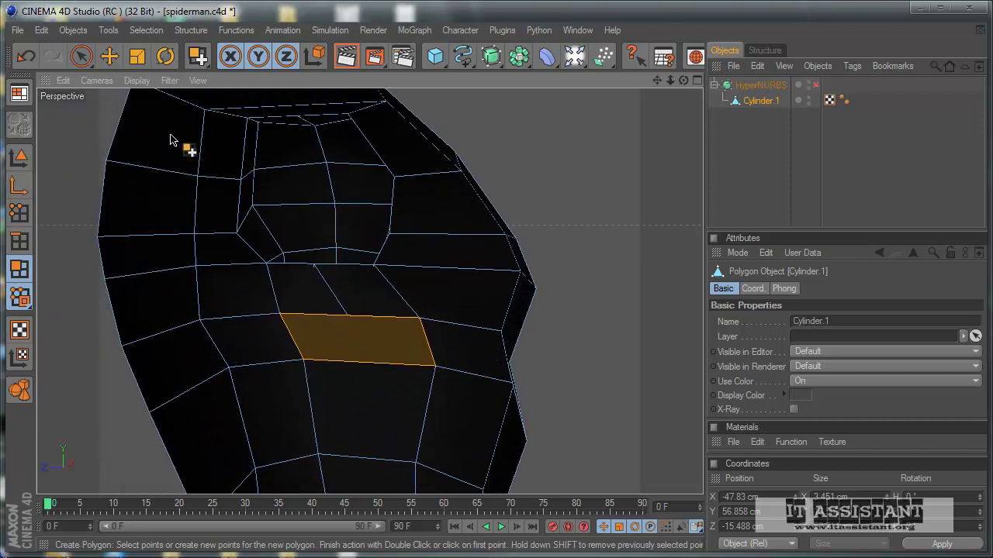
Delete the torso-front polygon above the filled one.
left_click(83, 57)
left_click(353, 293)
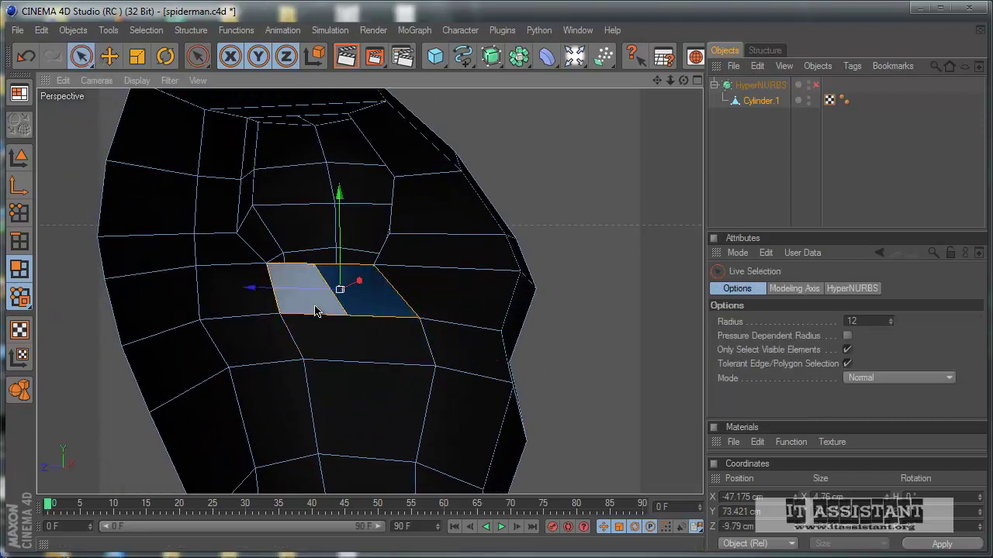
key("Delete")
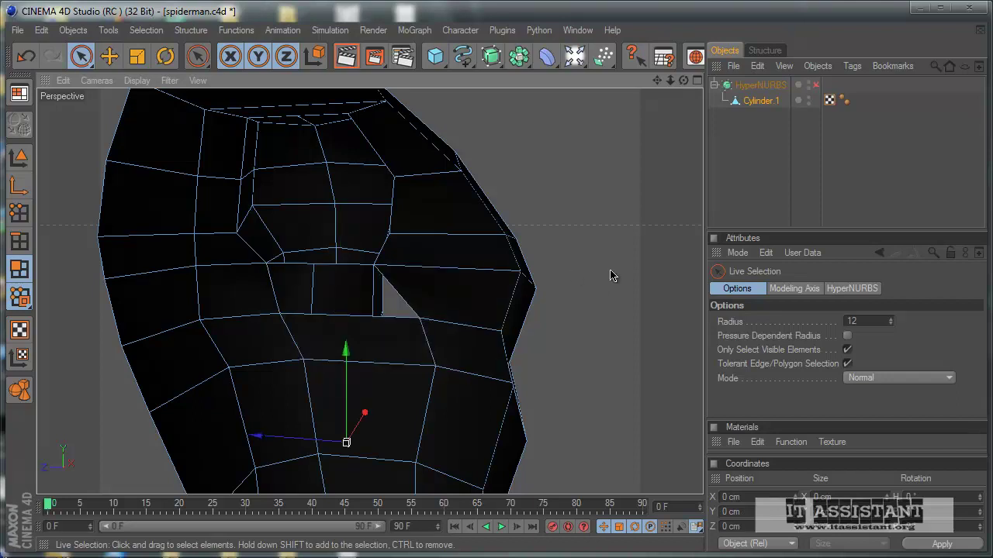
Fill the resulting torso-front hole using Close Polygon Hole.
right_click(613, 276)
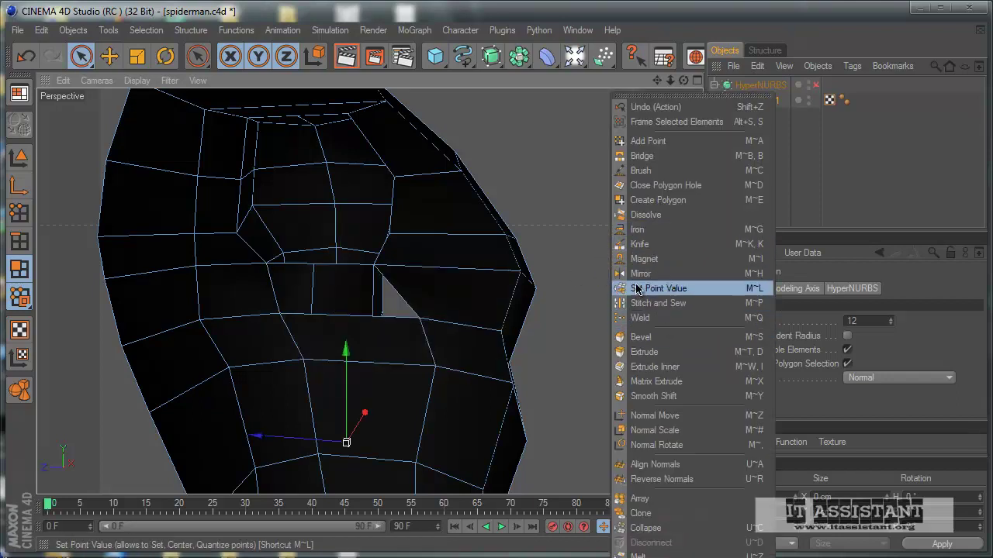
left_click(660, 200)
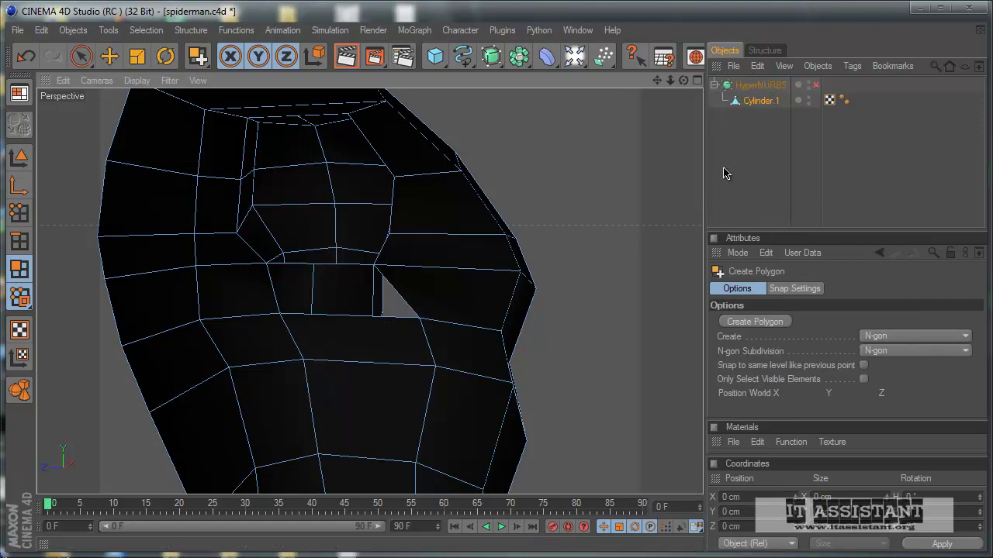
right_click(616, 185)
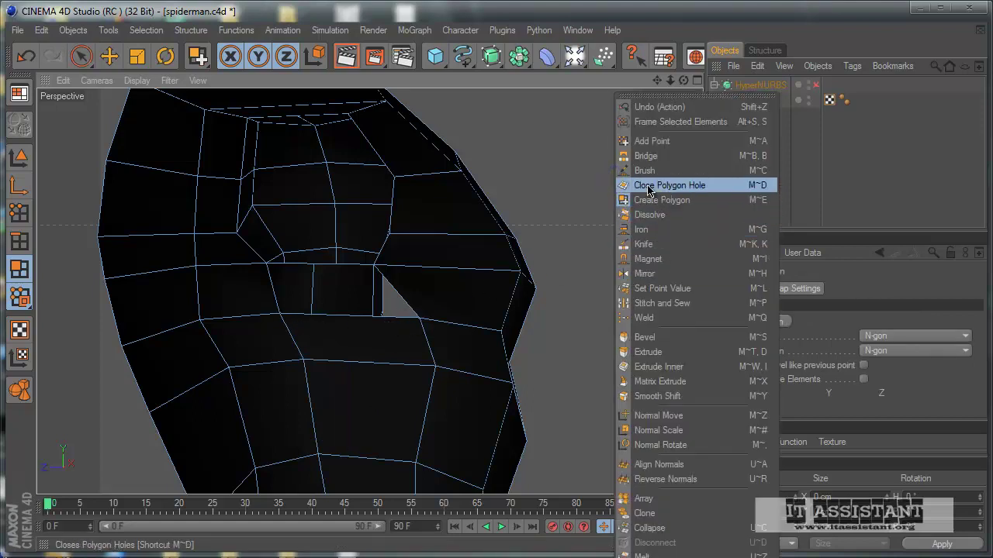
left_click(650, 188)
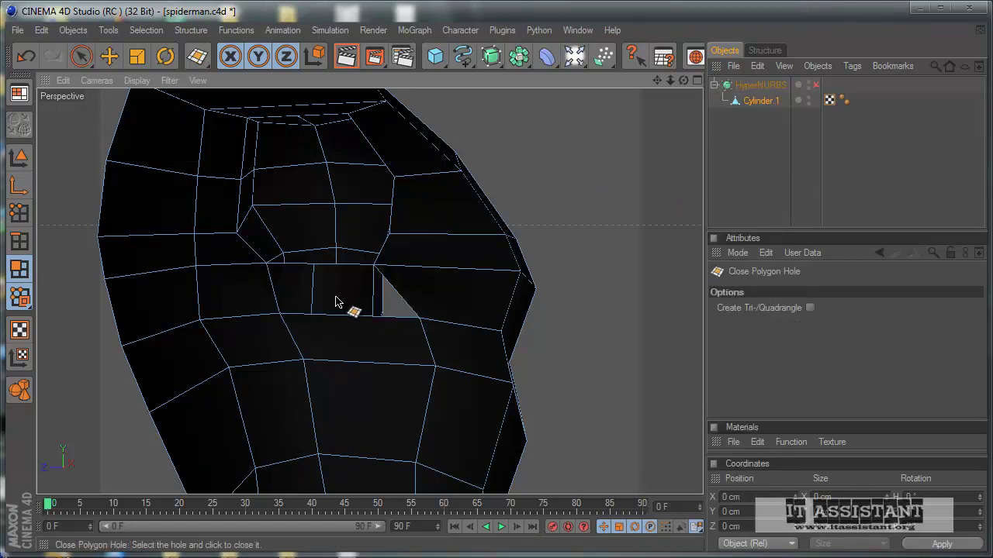
left_click(281, 271)
scroll(372, 324, "up", 4)
scroll(370, 326, "down", 6)
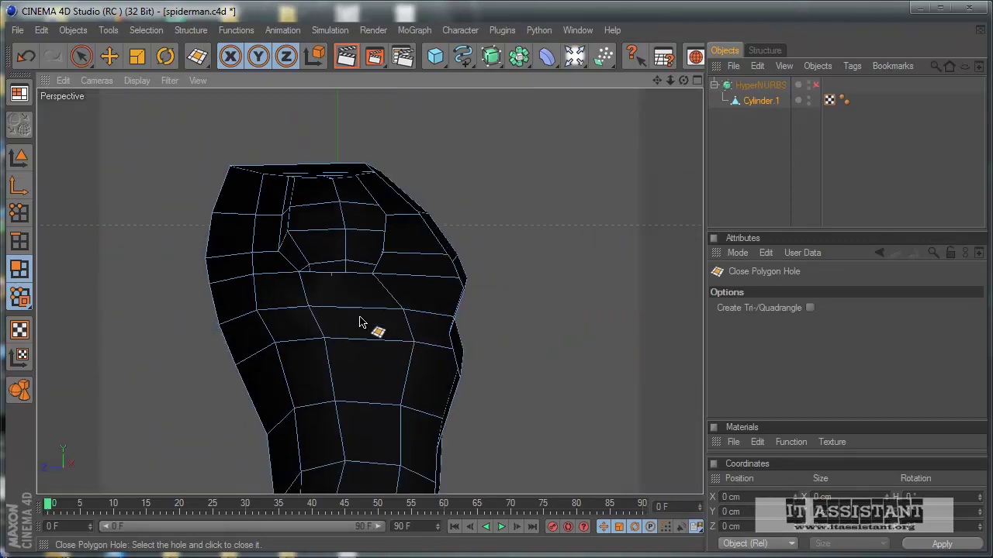
mouse_move(408, 378)
left_mouse_down("alt")
mouse_move(477, 339)
mouse_move(512, 357)
mouse_move(474, 349)
mouse_move(475, 339)
mouse_move(490, 359)
mouse_move(468, 344)
mouse_move(506, 347)
left_mouse_up("alt")
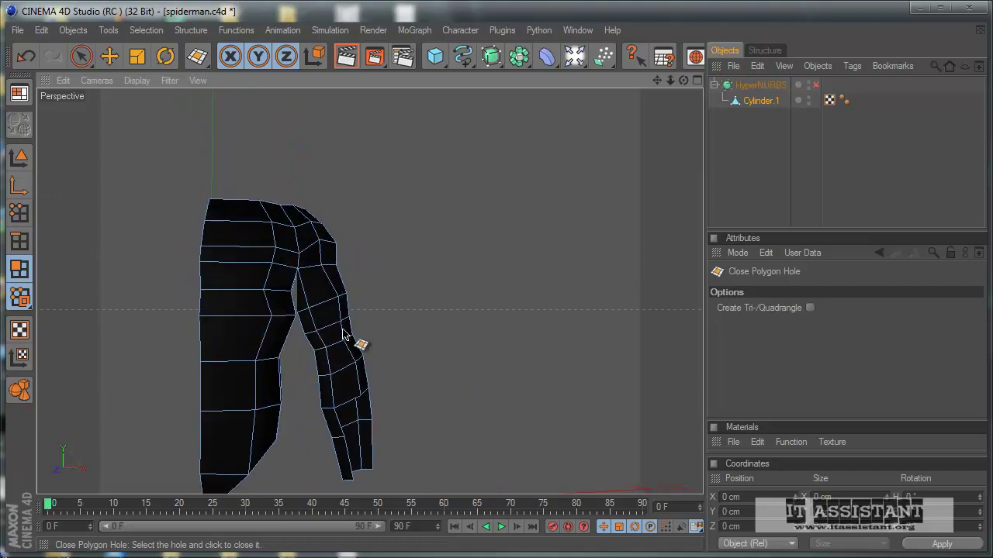
Undo four edits, redo one, and reframe the torso front with Live Selection active.
left_click(26, 63)
left_click(27, 64)
left_click(26, 63)
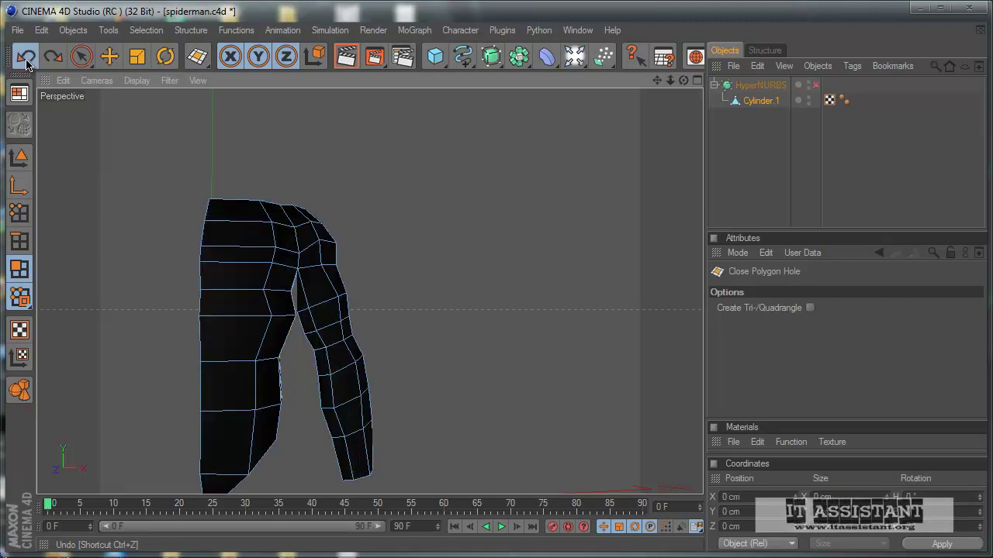
left_click(26, 64)
left_click(53, 60)
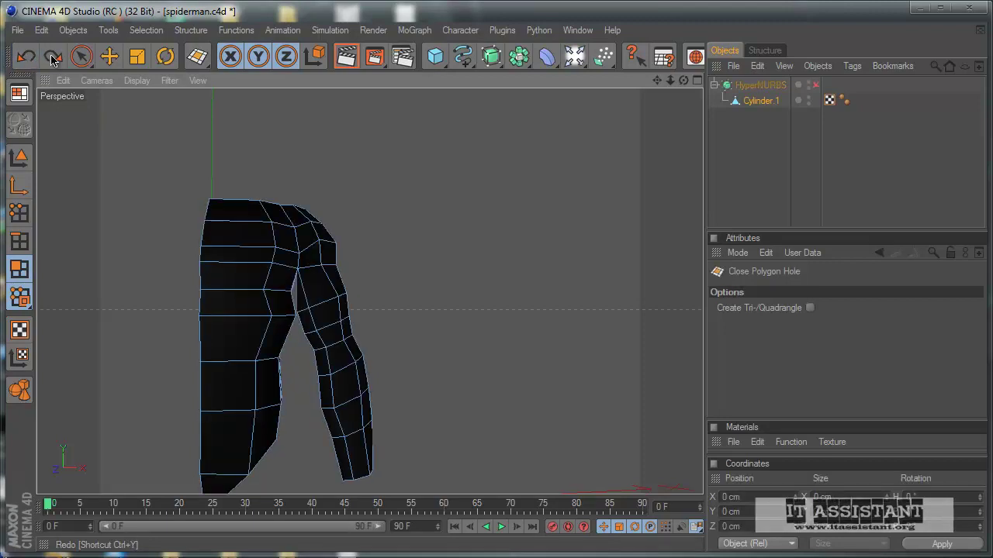
mouse_move(290, 279)
left_mouse_down("alt")
mouse_move(437, 344)
mouse_move(484, 348)
mouse_move(475, 344)
left_mouse_up("alt")
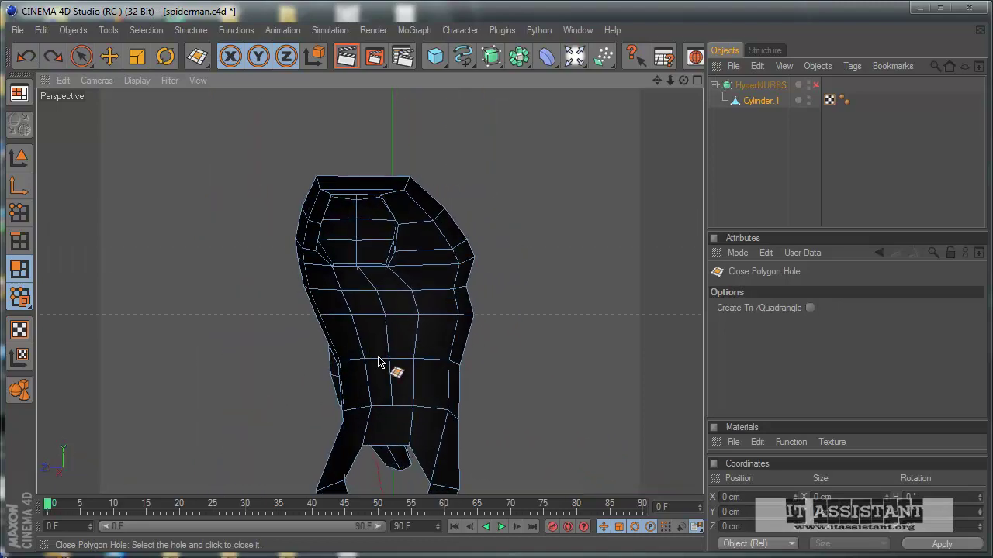
scroll(432, 393, "up", 3)
scroll(429, 391, "up", 3)
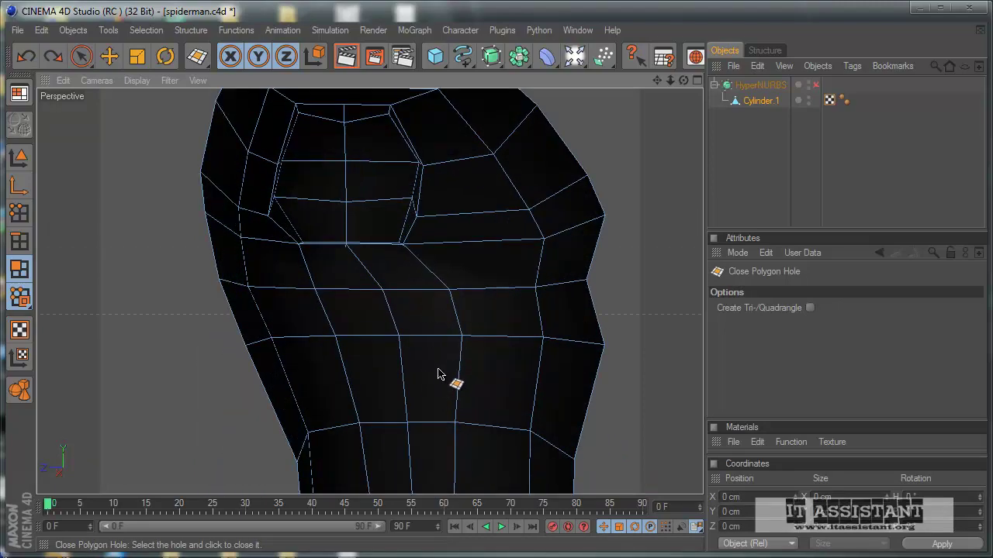
mouse_move(437, 375)
left_mouse_down("alt")
mouse_move(470, 328)
mouse_move(182, 93)
left_mouse_up("alt")
left_click(81, 55)
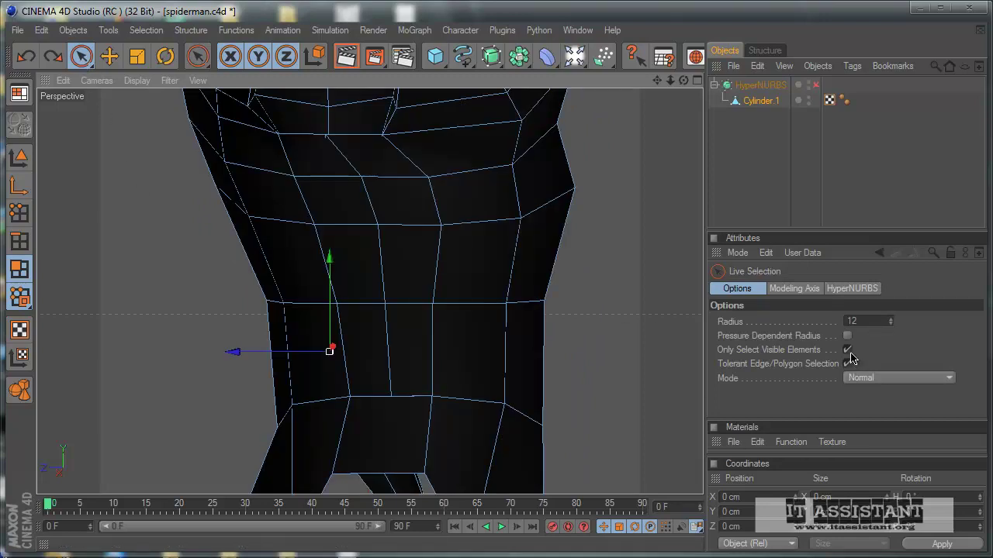
Shift a lower torso-front polygon left and close the resulting hole with Close Polygon Hole.
left_click(383, 361)
scroll(391, 392, "up", 5)
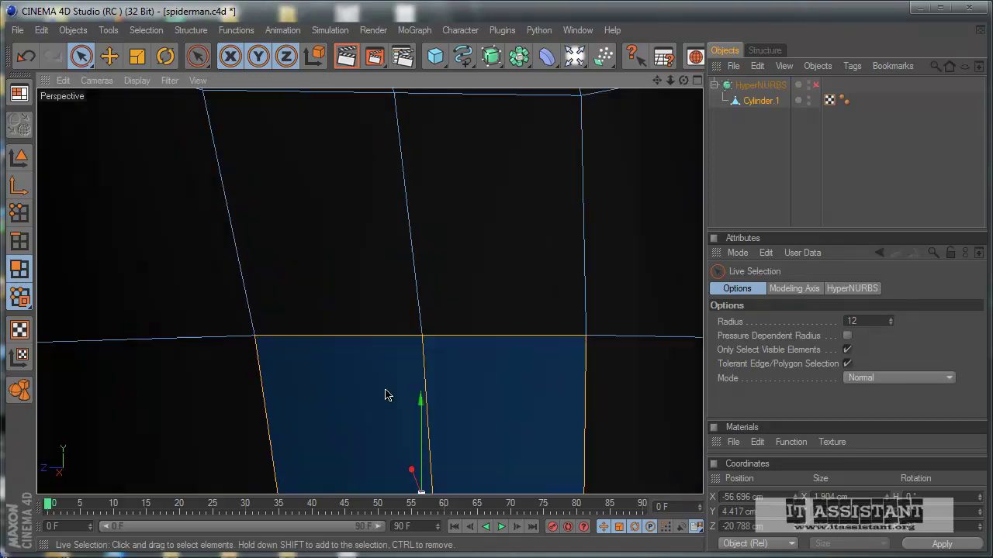
scroll(386, 396, "down", 2)
left_click_drag(383, 396, 295, 387)
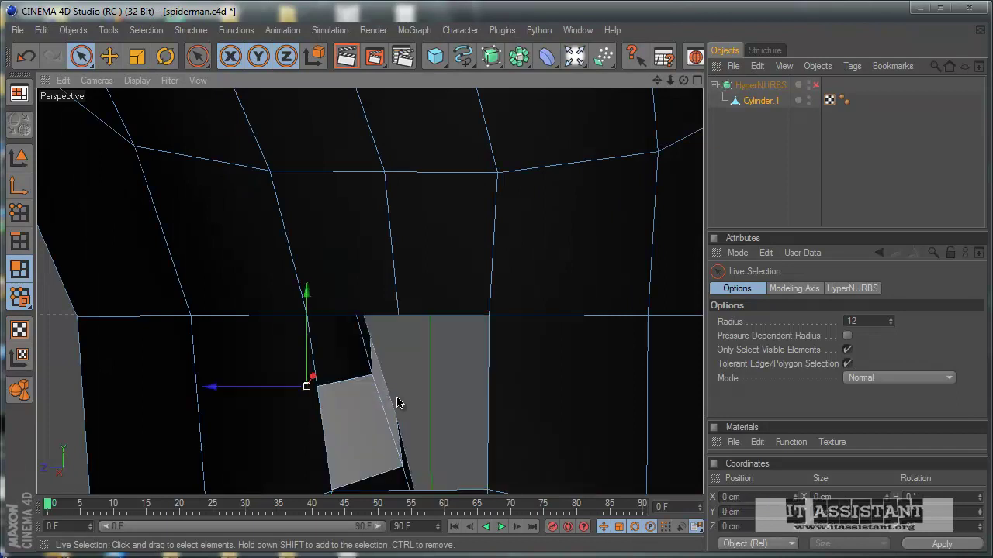
right_click(576, 380)
left_click(625, 185)
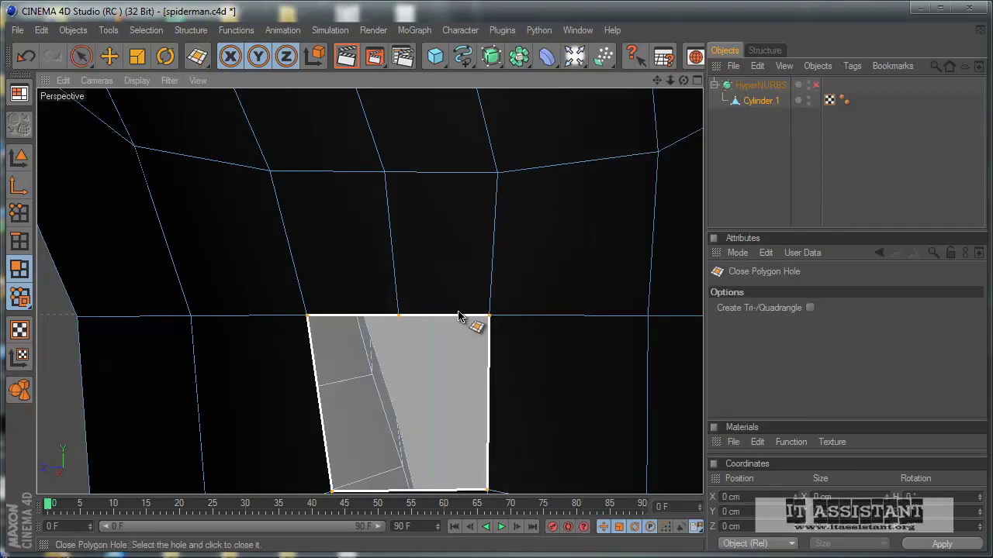
left_click(459, 318)
Delete two adjacent torso-cage quads and fill the gap with a single polygon.
left_click_drag(432, 273, 472, 344, "alt")
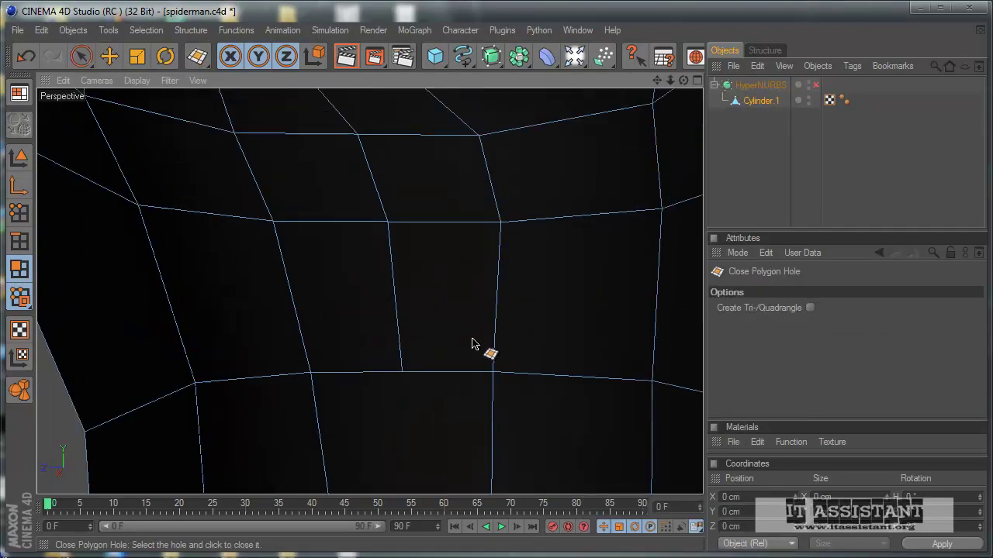
left_click(86, 60)
left_click(413, 308)
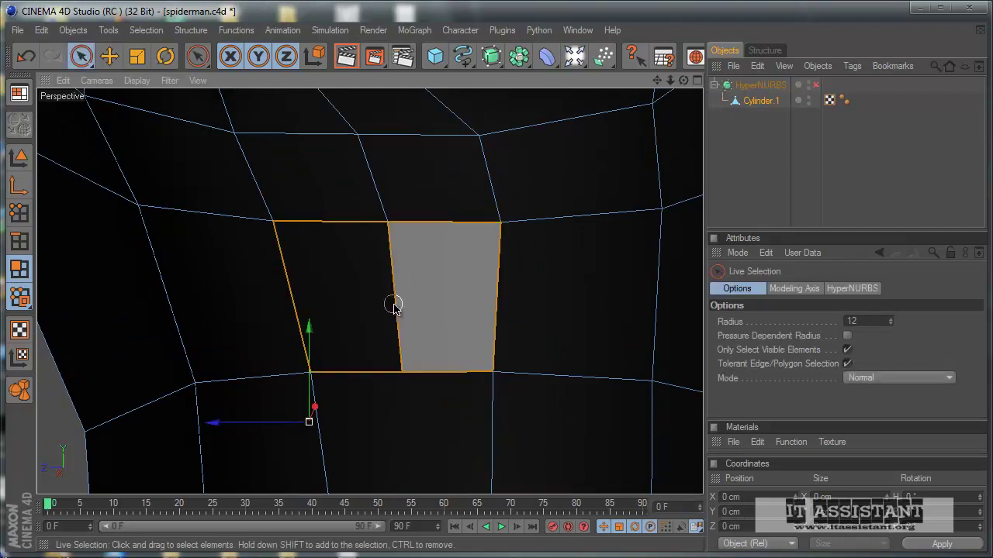
left_click(394, 305)
key("Delete")
right_click(558, 264)
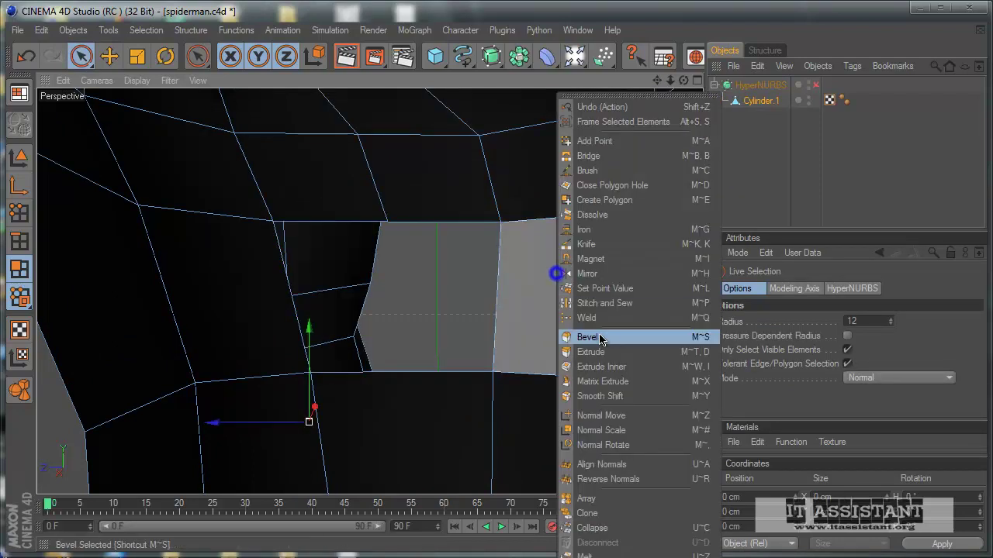
left_click(594, 193)
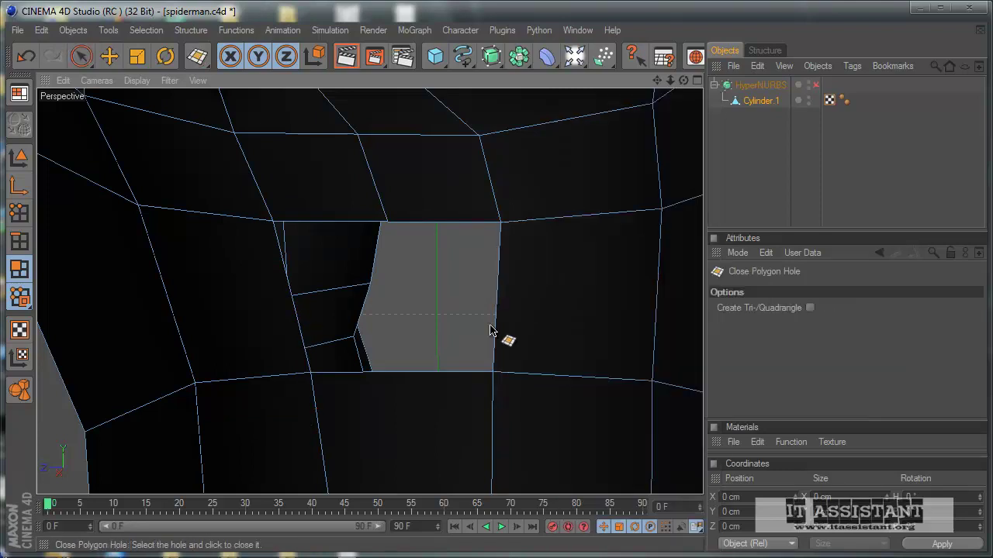
left_click(477, 226)
Delete two more torso-front polygons and refill the hole as one face.
scroll(395, 194, "down", 3)
scroll(386, 194, "up", 2)
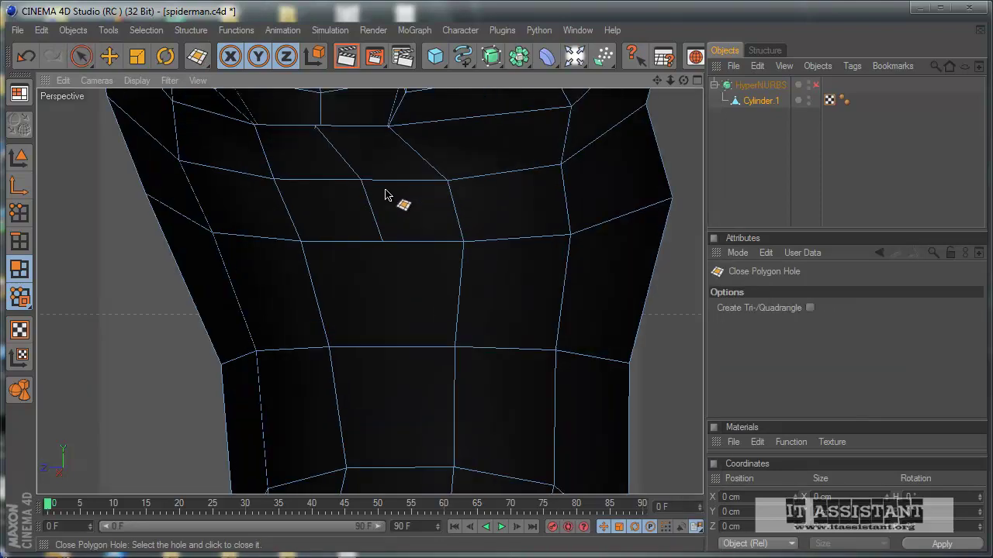
mouse_move(349, 196)
left_mouse_down("alt")
mouse_move(472, 349)
mouse_move(304, 167)
left_mouse_up("alt")
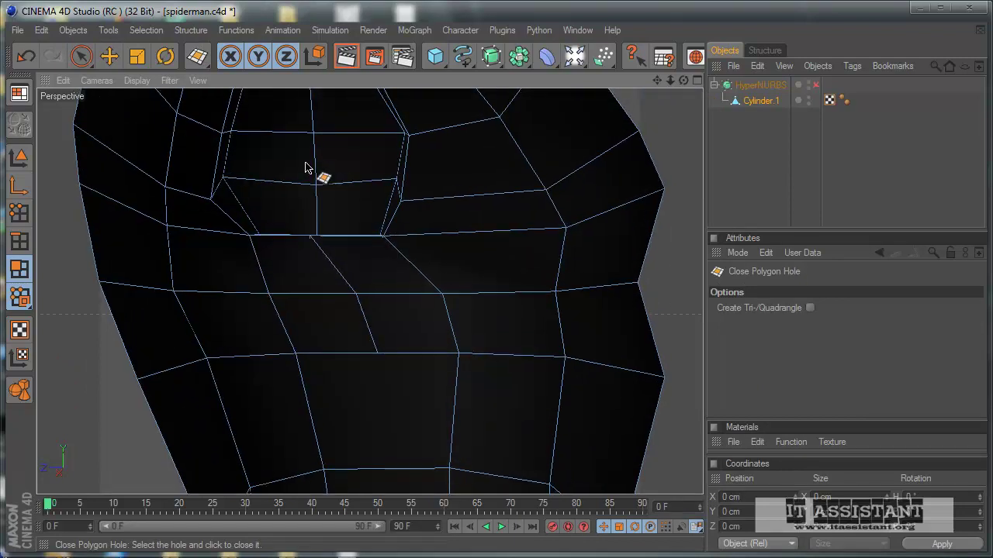
left_click(83, 62)
left_click(353, 347)
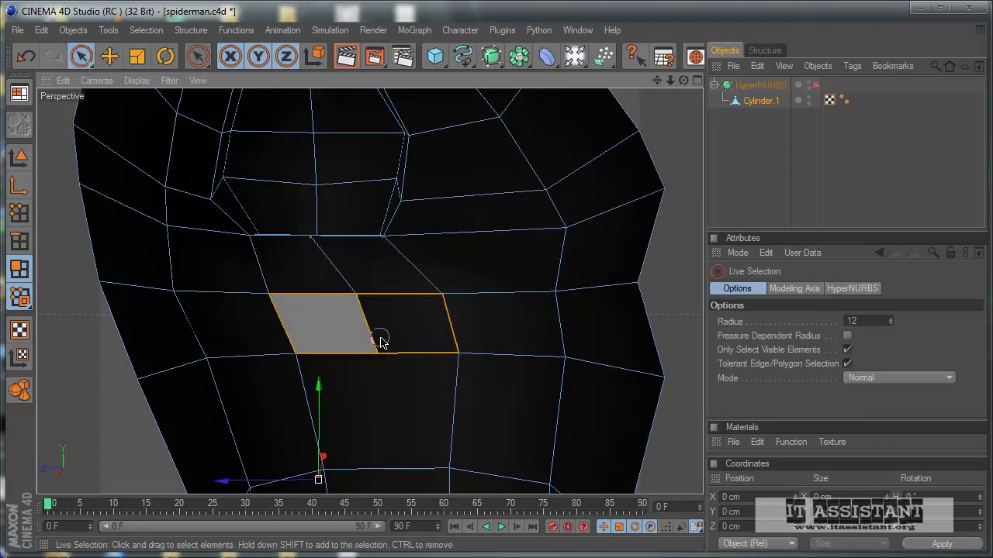
left_click_drag(381, 341, 505, 348)
key("Delete")
left_click(194, 57)
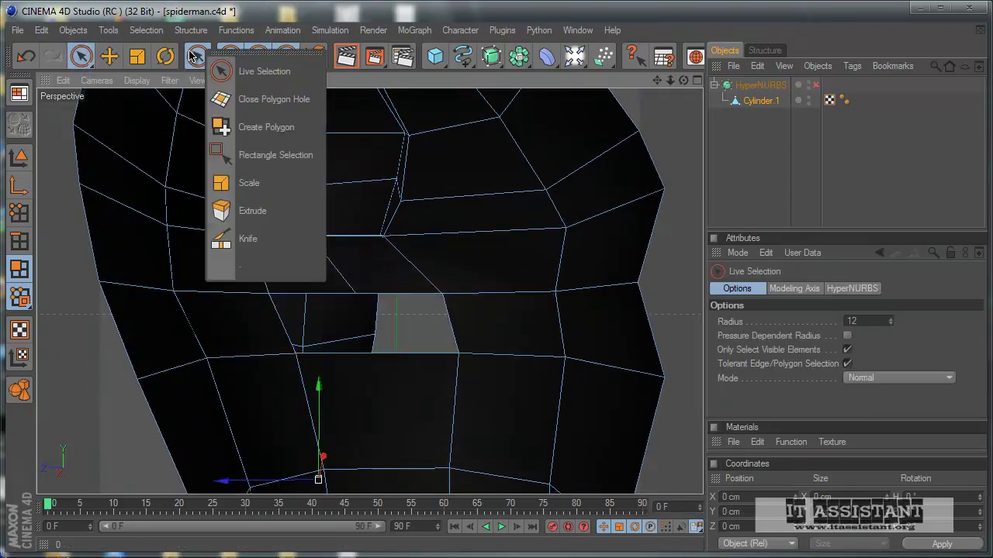
left_click(268, 100)
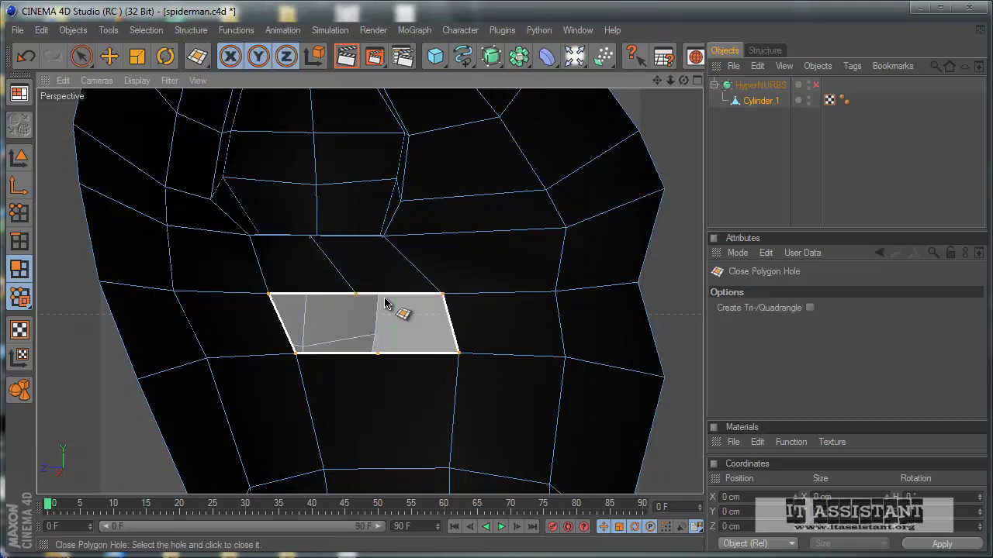
left_click(438, 332)
key("space")
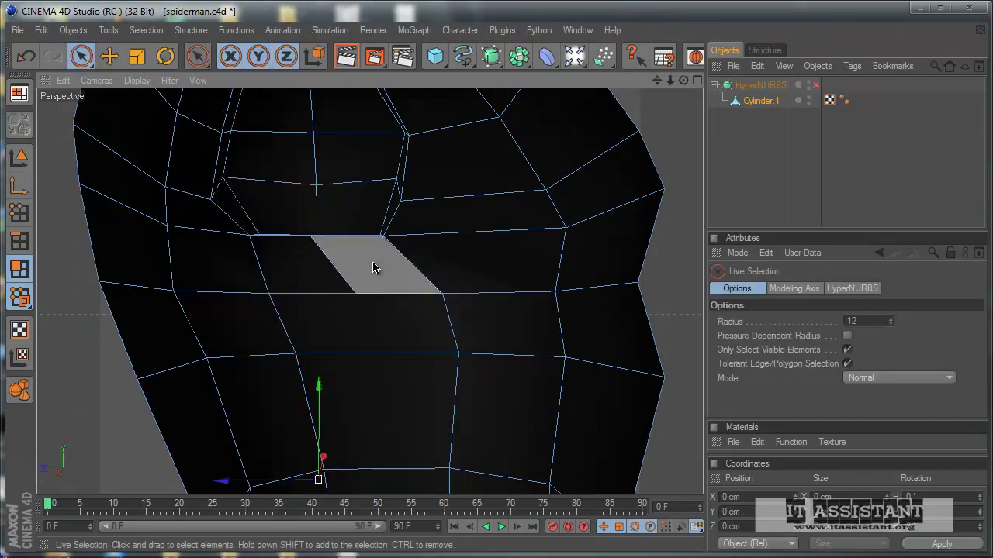
Close the remaining gap with one polygon and view the whole torso cage.
right_click(460, 281)
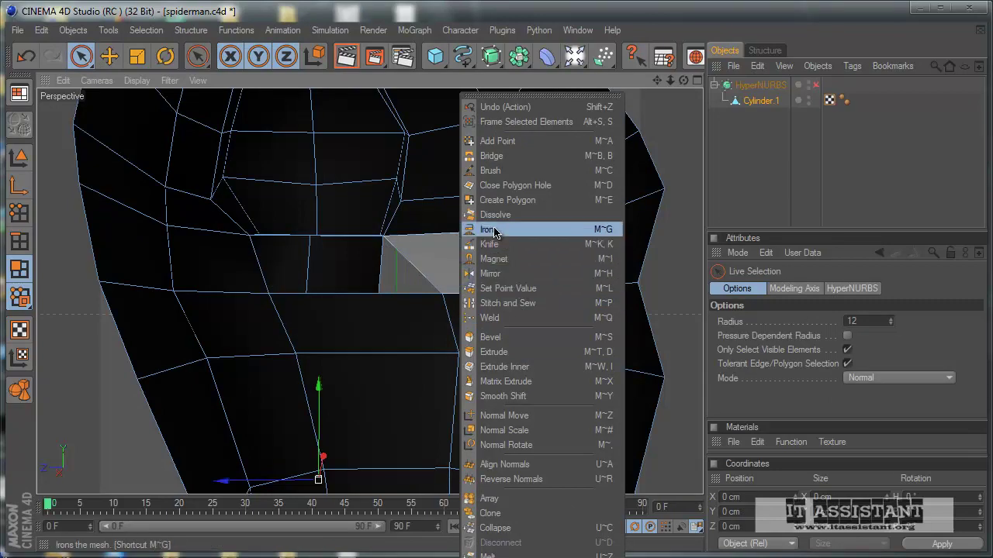
left_click(497, 190)
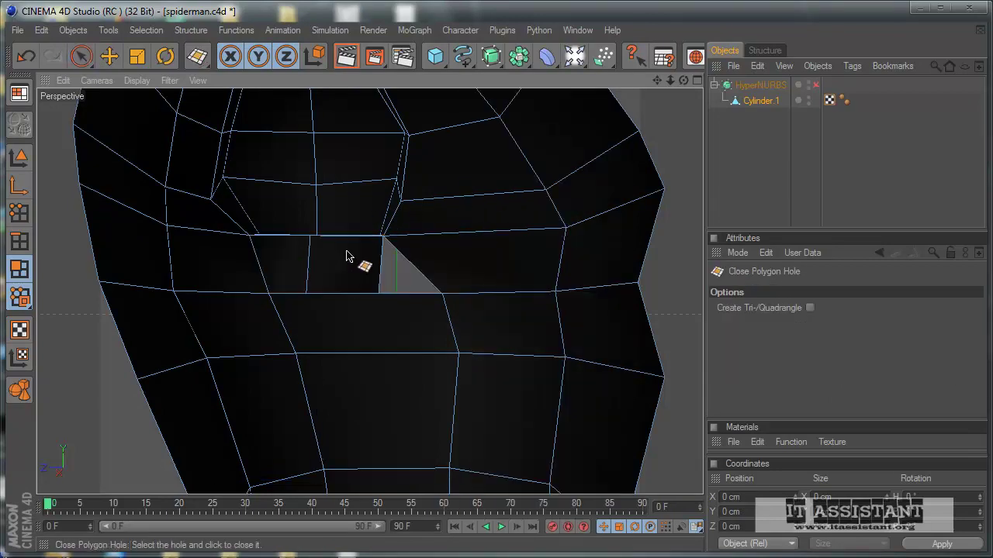
left_click(357, 250)
scroll(419, 318, "down", 5)
scroll(481, 419, "down", 2)
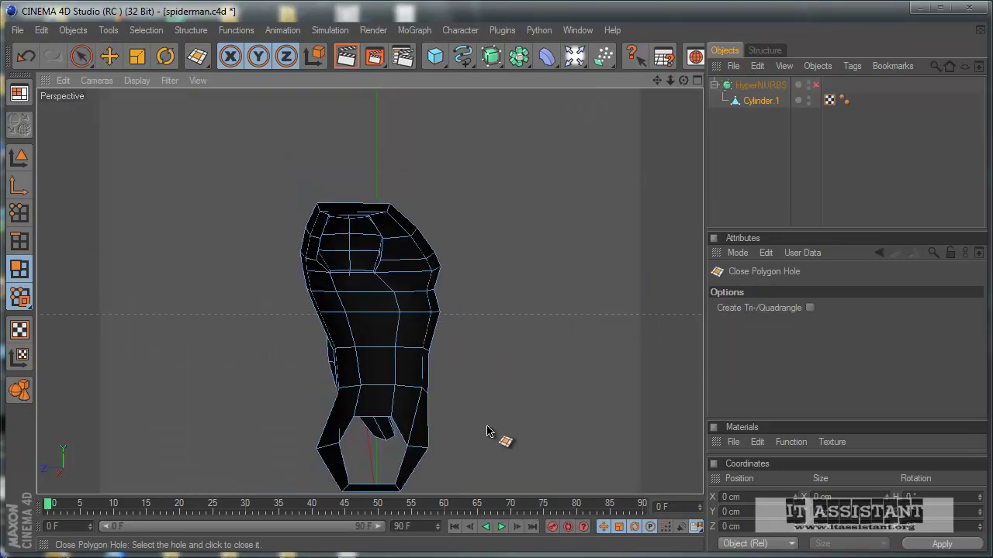
mouse_move(487, 432)
left_mouse_down("alt")
mouse_move(492, 350)
mouse_move(473, 345)
left_mouse_up("alt")
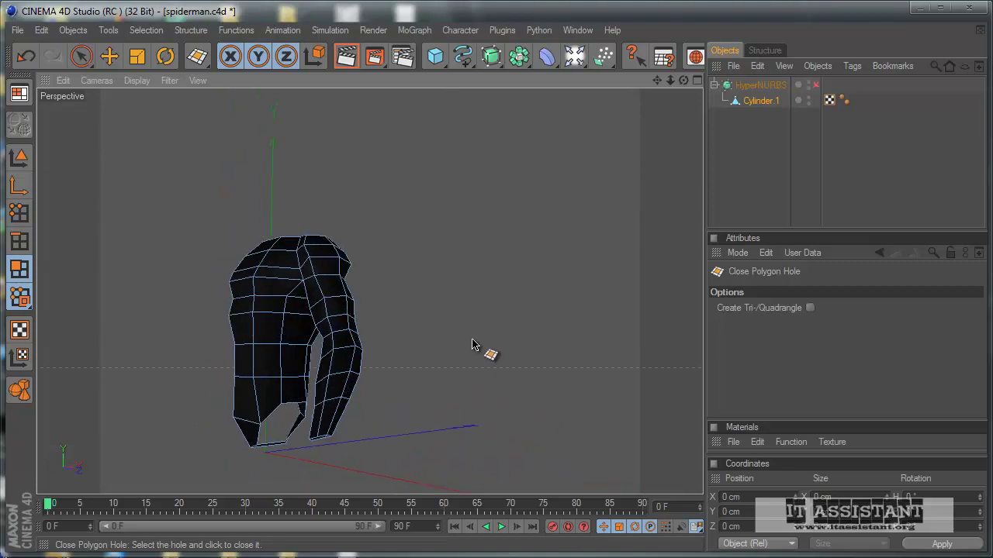
left_click(816, 84)
scroll(268, 434, "up", 3)
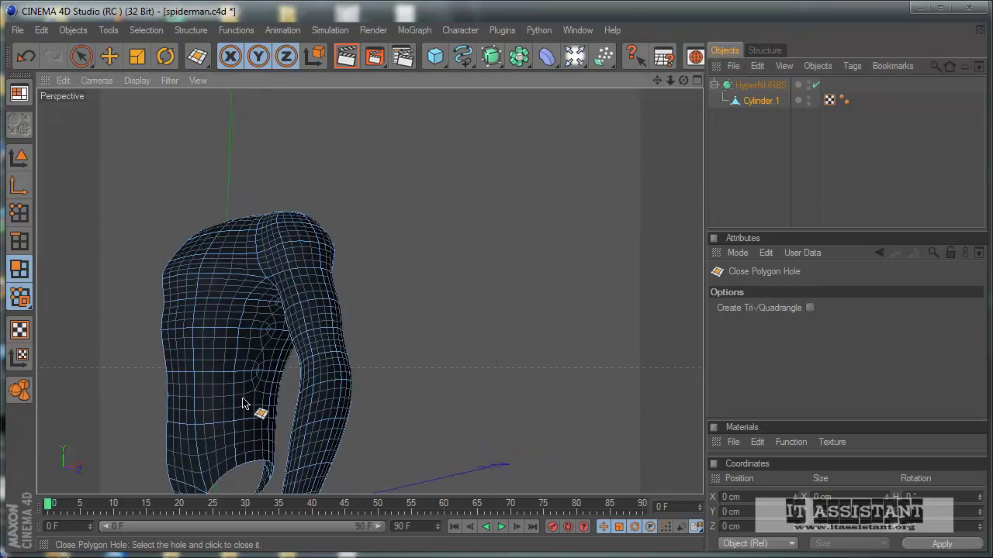
scroll(283, 427, "up", 3)
mouse_move(469, 345)
left_mouse_down("alt")
mouse_move(457, 344)
mouse_move(483, 344)
mouse_move(470, 346)
left_mouse_up("alt")
scroll(283, 416, "down", 5)
mouse_move(284, 449)
left_mouse_down("alt")
mouse_move(476, 348)
mouse_move(461, 344)
left_mouse_up("alt")
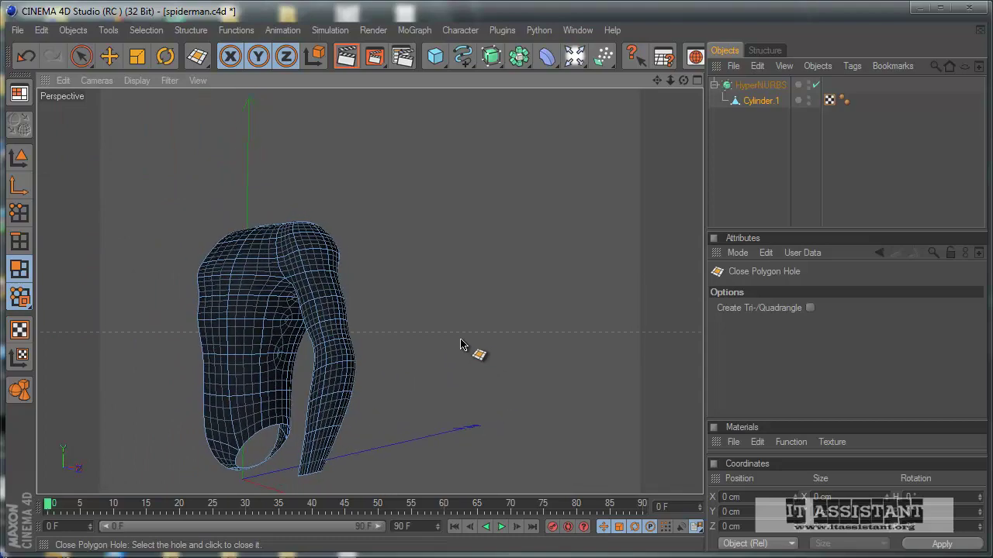
left_click(815, 84)
left_click_drag(464, 344, 475, 343, "alt")
mouse_move(476, 379)
left_mouse_down("alt")
mouse_move(472, 346)
mouse_move(450, 409)
mouse_move(474, 344)
left_mouse_up("alt")
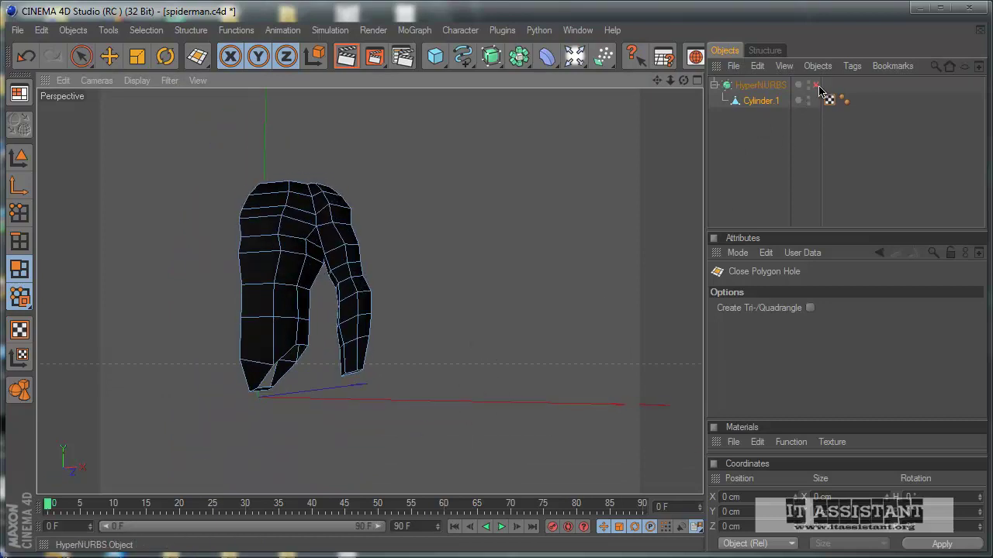
mouse_move(464, 368)
left_mouse_down("alt")
mouse_move(483, 346)
mouse_move(349, 450)
mouse_move(348, 437)
mouse_move(470, 344)
mouse_move(499, 348)
mouse_move(455, 343)
mouse_move(481, 349)
mouse_move(469, 345)
left_mouse_up("alt")
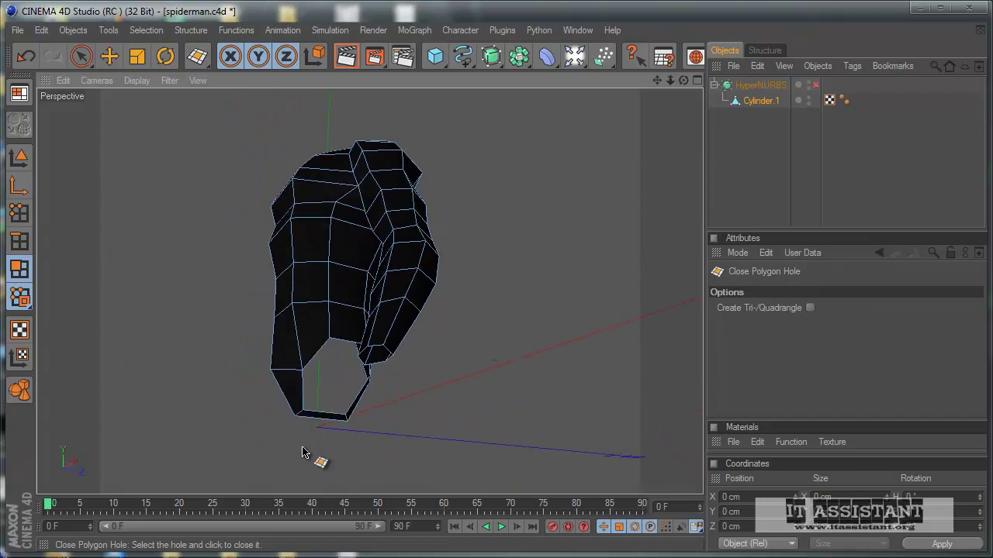
scroll(302, 453, "up", 2)
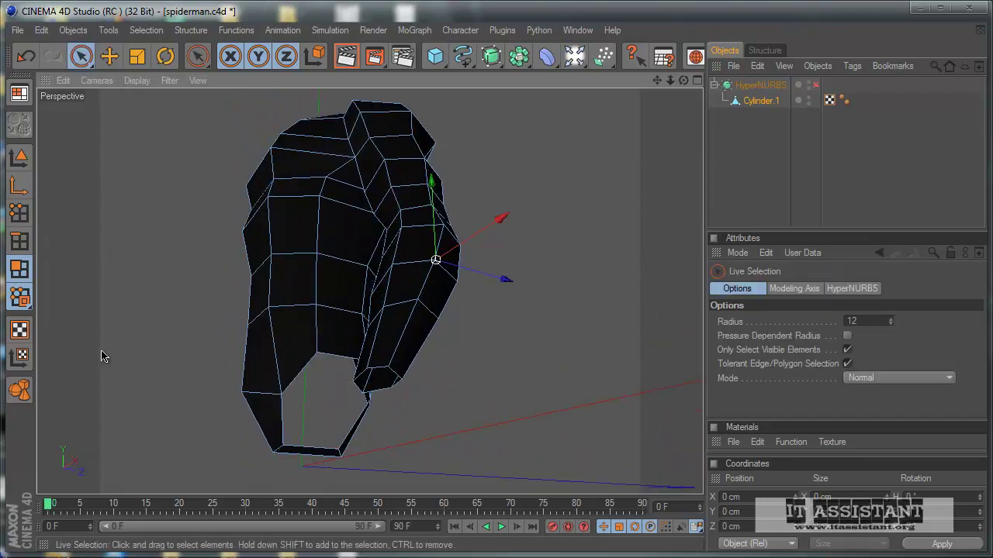
Inspect the torso's bottom edge loop, then add a Cylinder primitive (radius 50 cm, height 200 cm).
left_click(20, 246)
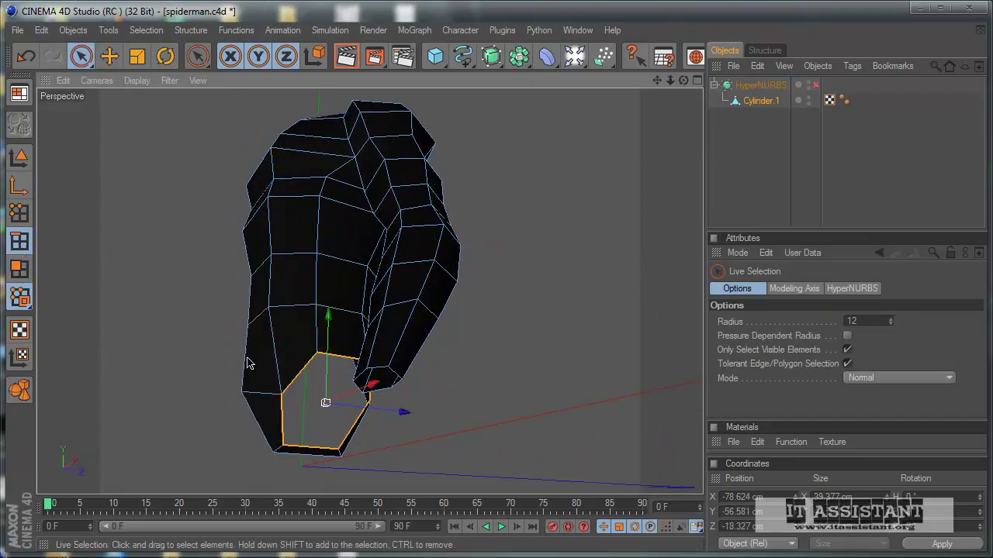
left_click_drag(431, 464, 473, 343, "alt")
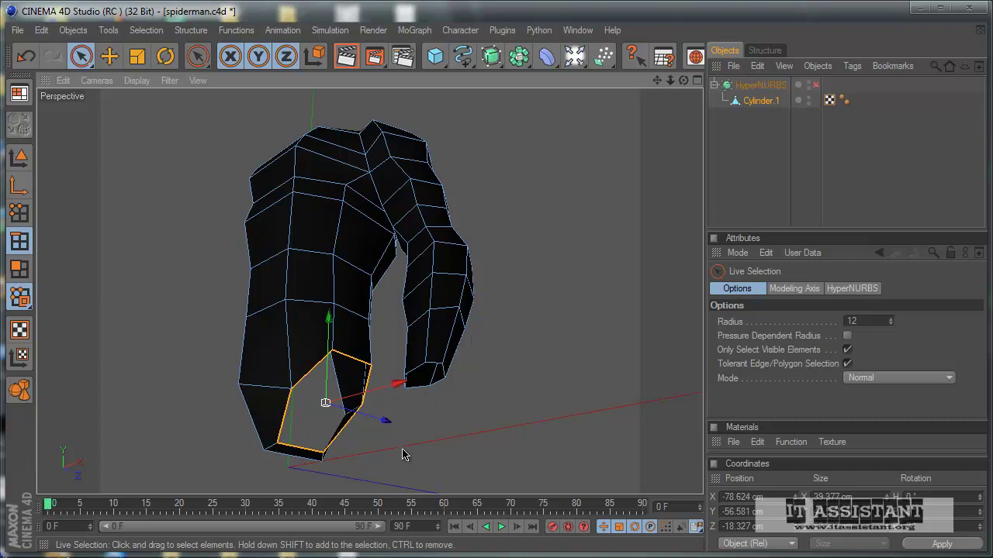
mouse_move(481, 336)
left_mouse_down("alt")
mouse_move(492, 355)
mouse_move(465, 345)
left_mouse_up("alt")
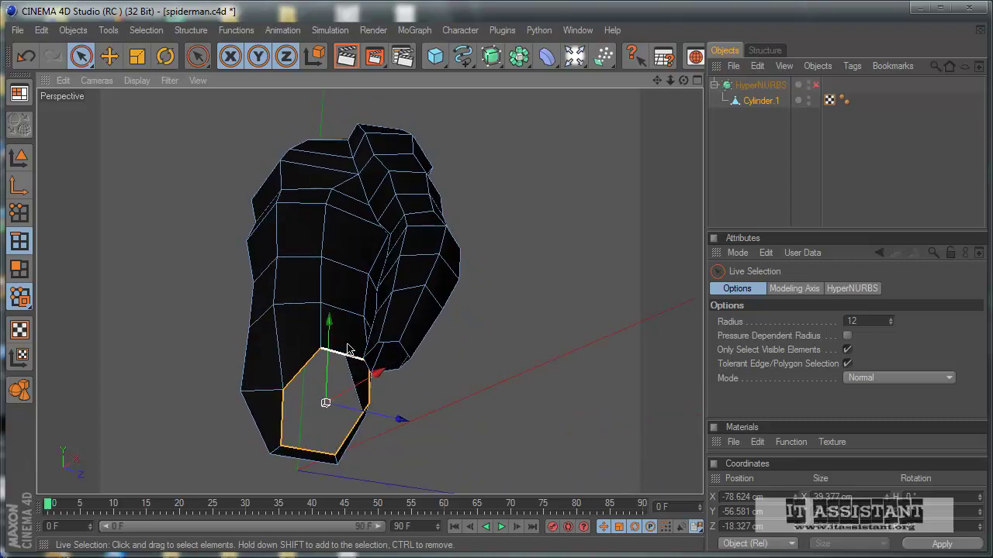
mouse_move(402, 433)
left_mouse_down("alt")
mouse_move(450, 339)
mouse_move(472, 344)
mouse_move(473, 375)
mouse_move(523, 336)
mouse_move(455, 424)
mouse_move(472, 344)
mouse_move(411, 454)
mouse_move(505, 404)
mouse_move(476, 339)
mouse_move(420, 449)
mouse_move(472, 339)
mouse_move(410, 441)
left_mouse_up("alt")
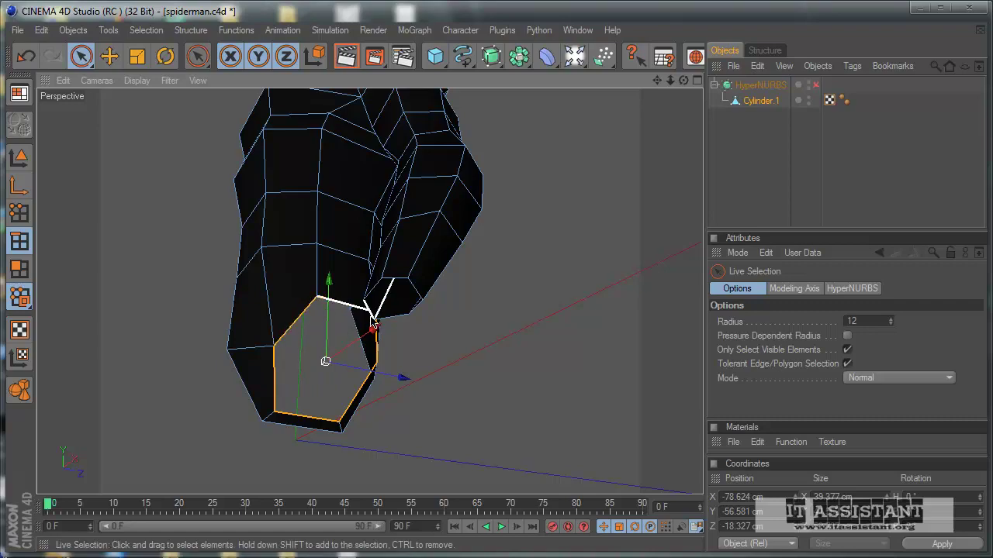
left_click_drag(383, 411, 372, 95, "alt")
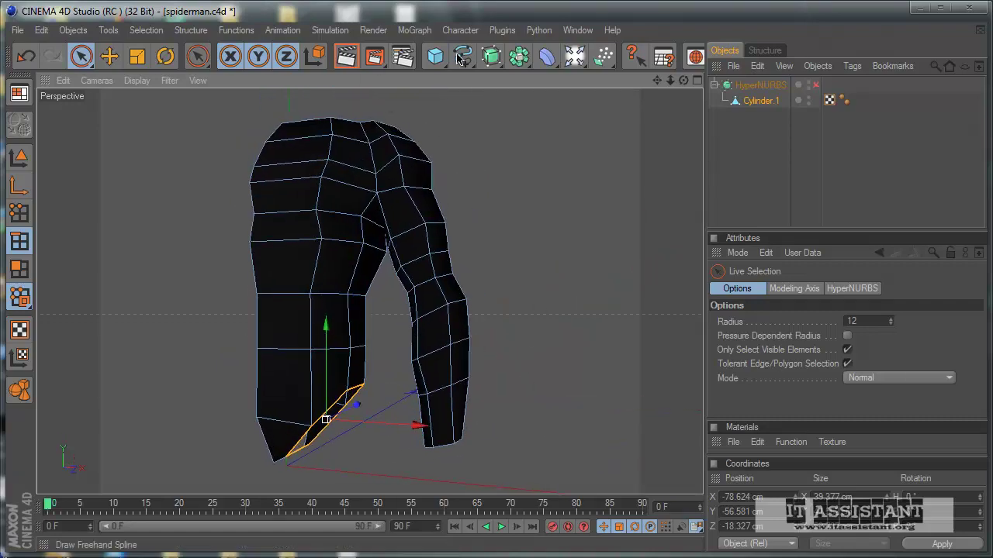
left_click(435, 56)
left_click(717, 68)
Maximise the front reference view, turn off torso smoothing, and frame the legs.
mouse_move(696, 99)
left_mouse_down("alt")
mouse_move(576, 272)
mouse_move(474, 343)
mouse_move(512, 360)
left_mouse_up("alt")
middle_click(512, 360)
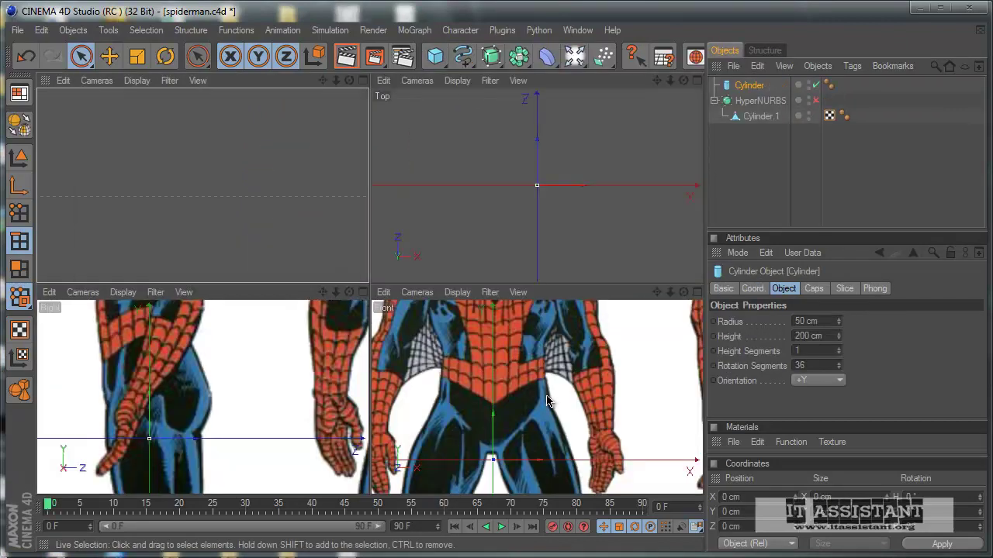
middle_click(576, 432)
scroll(474, 339, "down", 1)
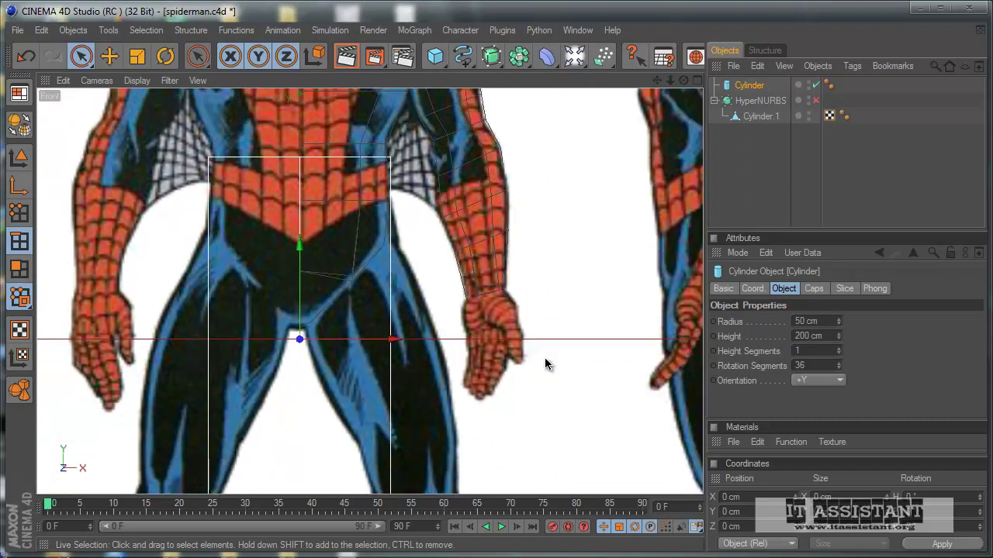
scroll(543, 361, "down", 1)
left_click(815, 100)
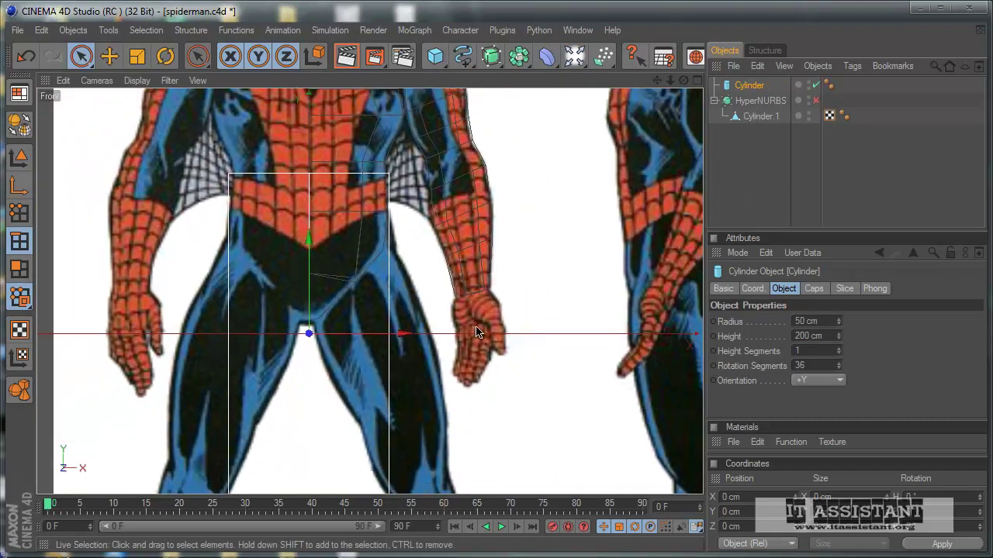
middle_click_drag(472, 328, 528, 275, "alt")
scroll(528, 274, "down", 1)
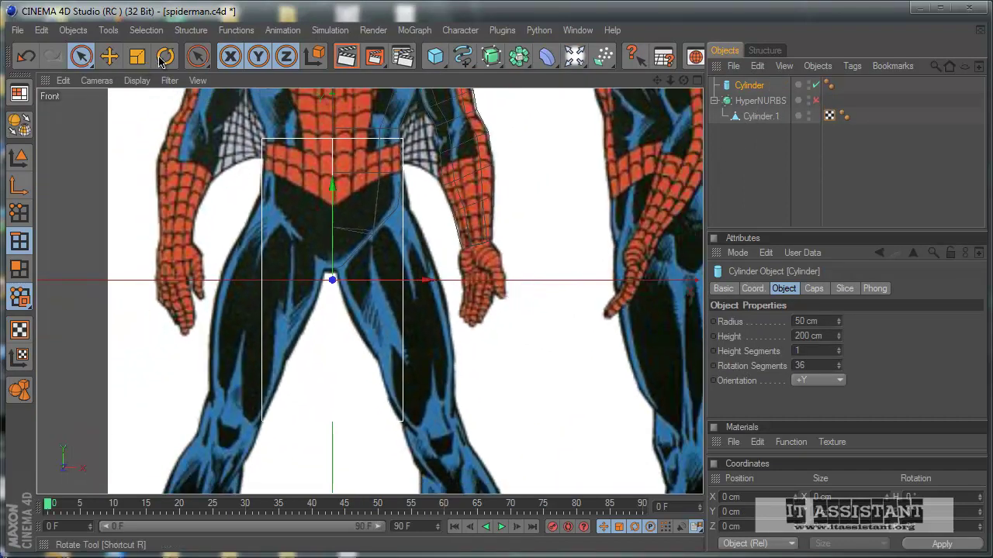
Tilt the cylinder -20° and move it down over the reference thigh.
key("r")
left_click_drag(295, 241, 283, 256)
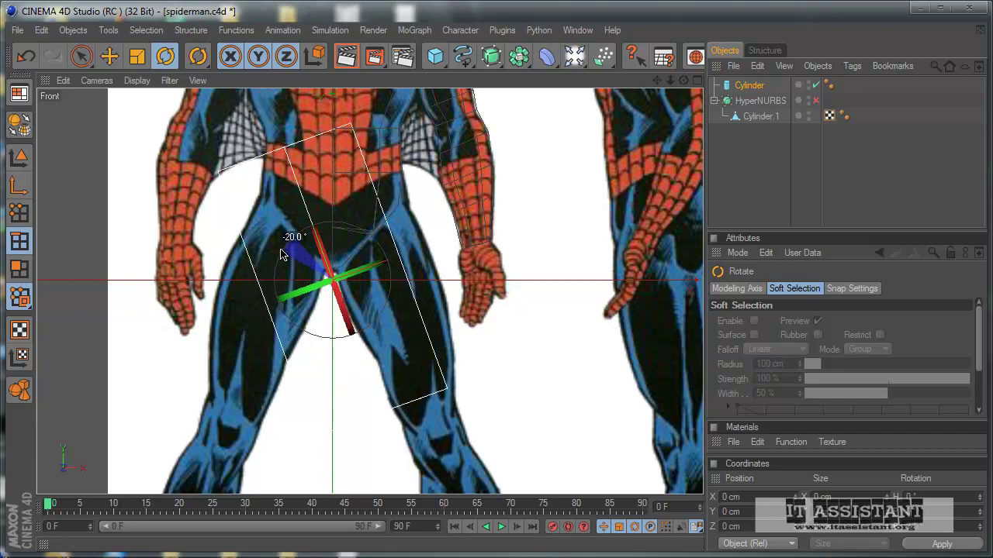
key("e")
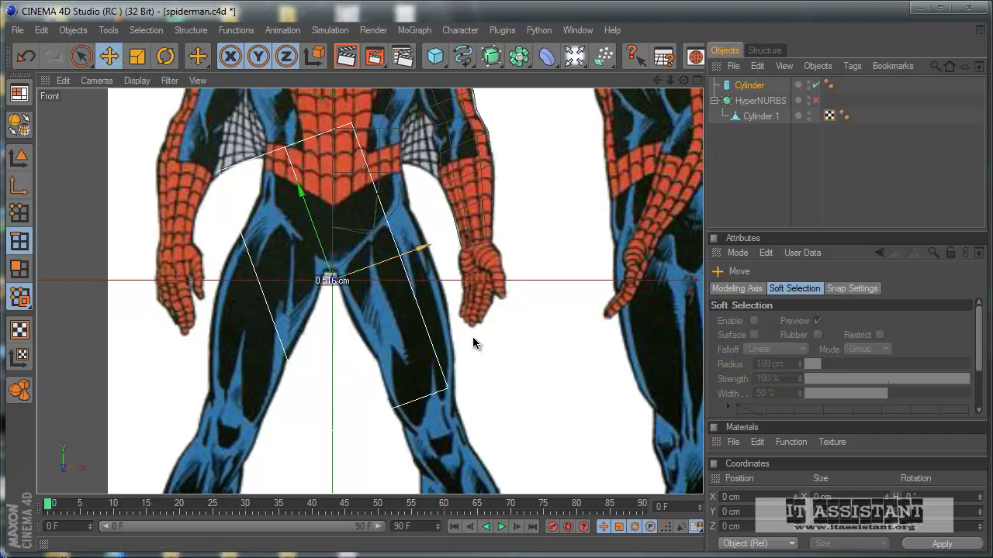
left_click_drag(474, 342, 473, 344)
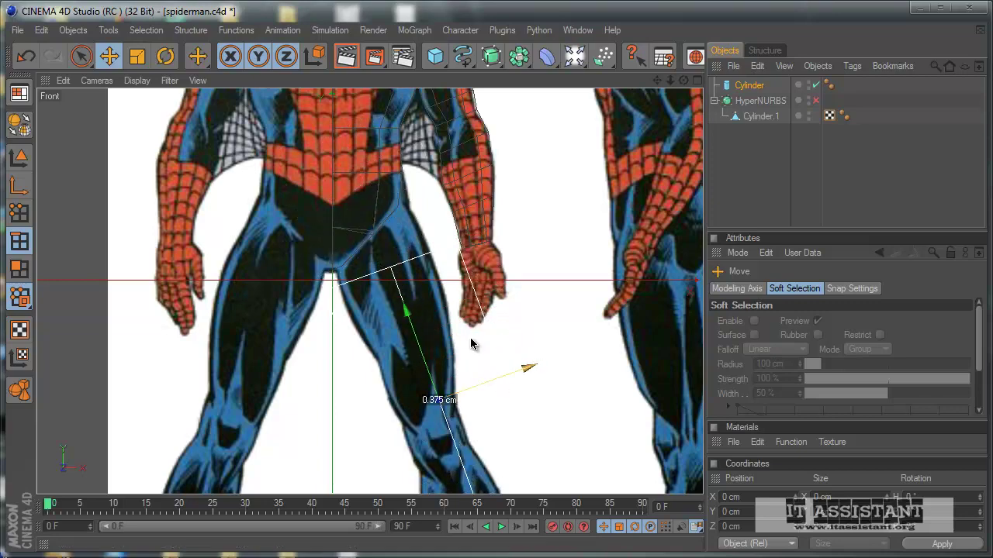
left_click_drag(473, 344, 483, 378)
scroll(508, 367, "up", 2)
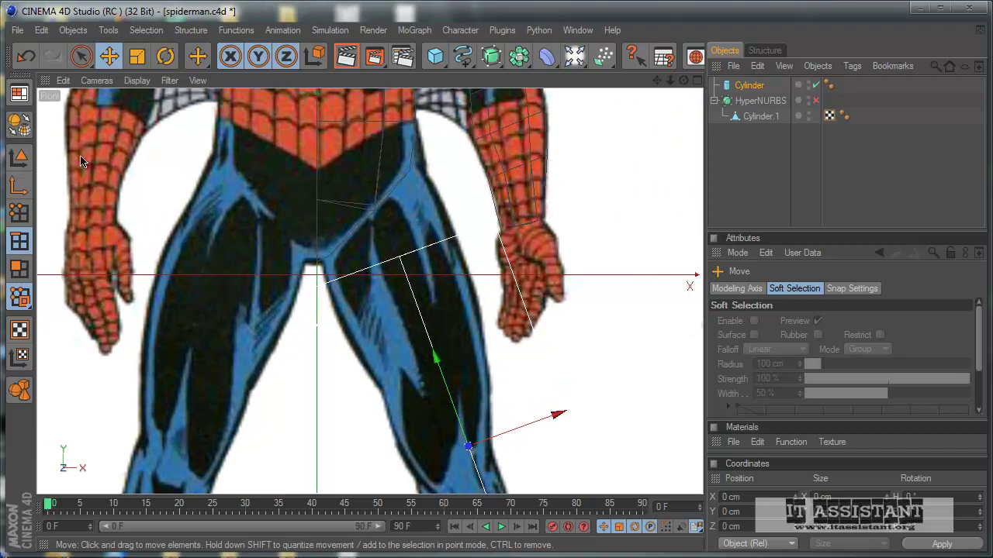
Shift the leg cylinder left and along its length to fit the thigh.
left_click(20, 158)
left_click(473, 342)
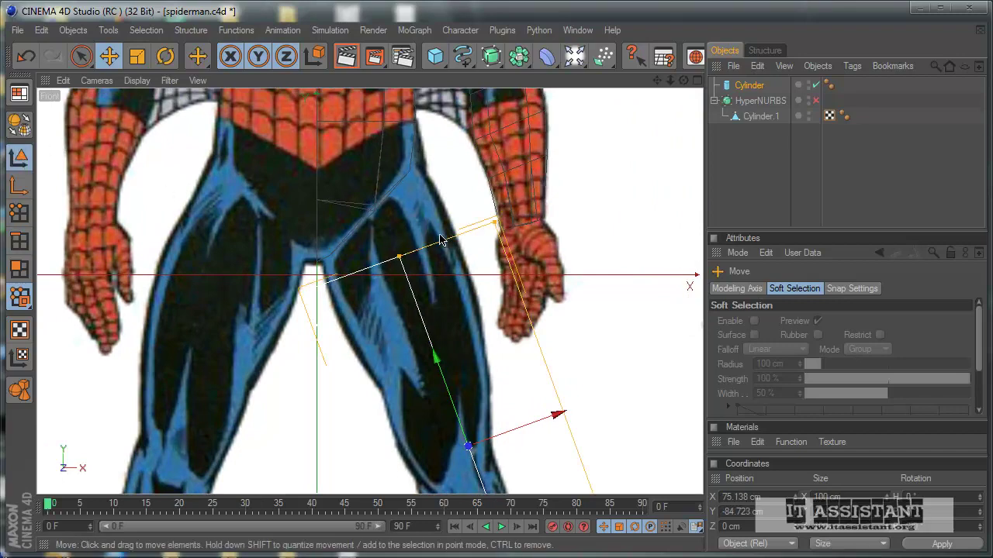
left_click(471, 344)
left_click_drag(547, 425, 537, 428)
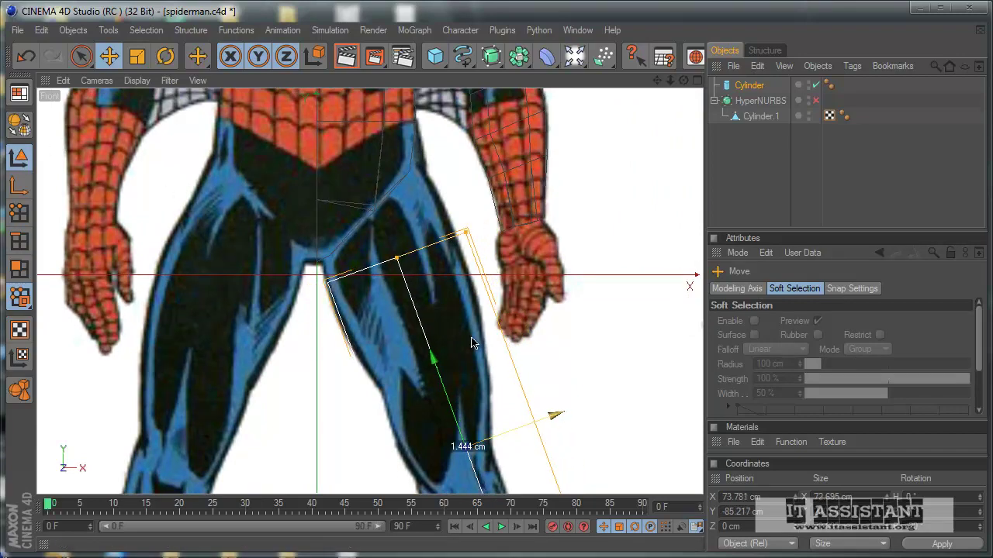
left_click(471, 344)
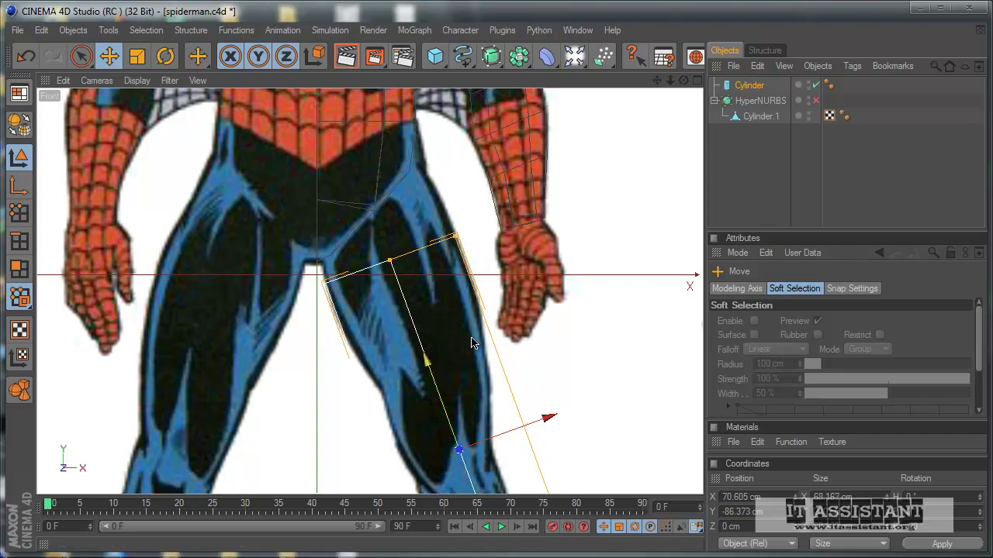
left_click_drag(427, 371, 424, 361)
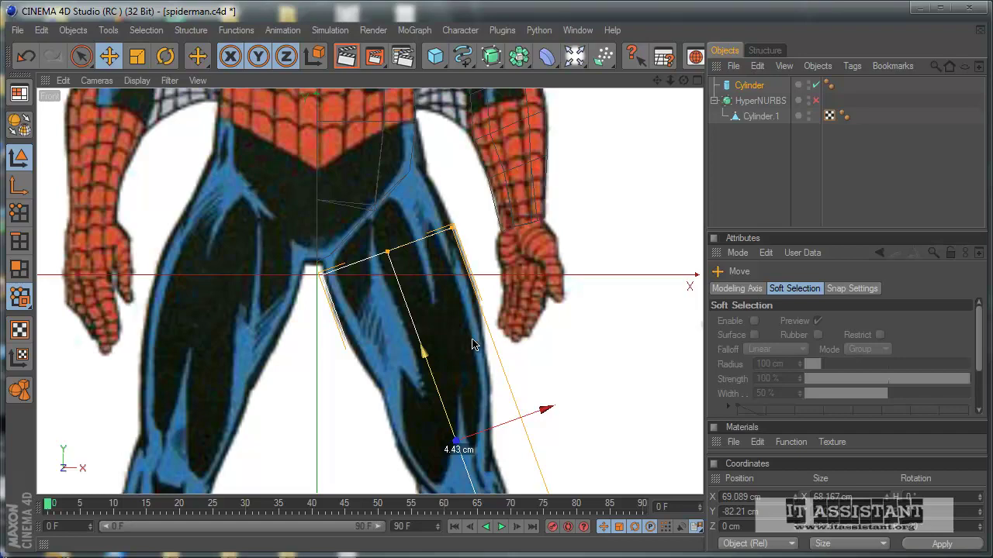
scroll(474, 344, "down", 2)
scroll(574, 301, "down", 2)
scroll(543, 349, "down", 2)
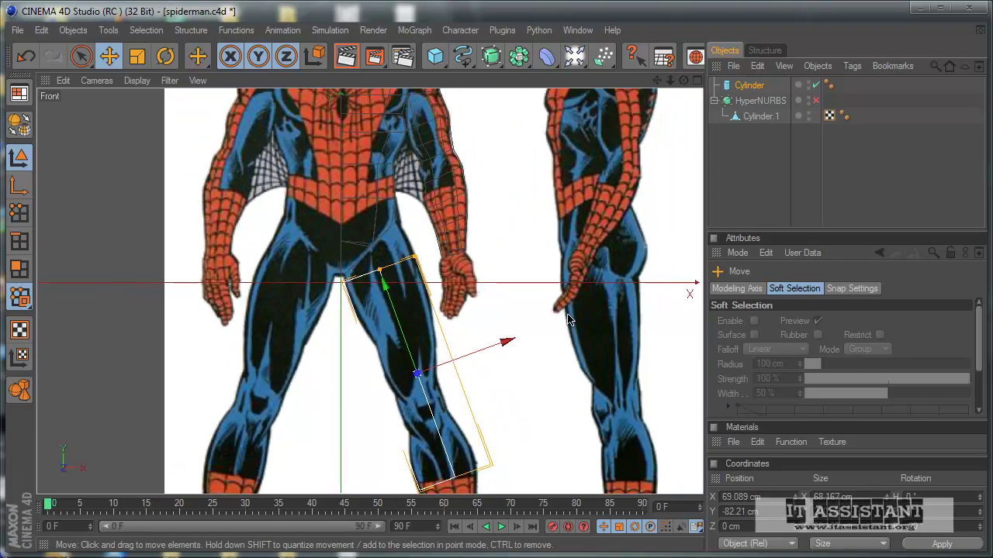
scroll(506, 400, "down", 1)
scroll(508, 401, "up", 1)
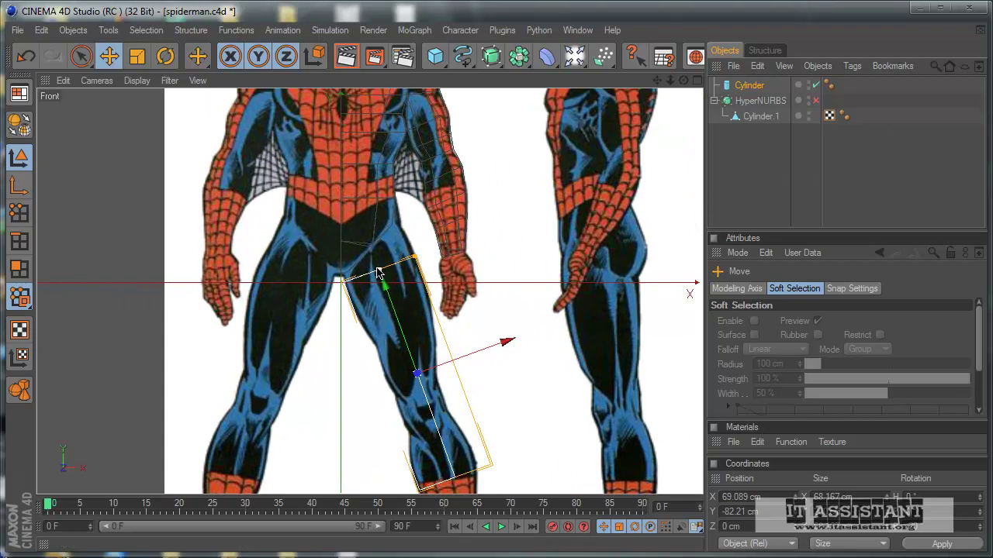
Slide the leg cylinder up toward the hip, then maximise the perspective view.
left_click_drag(473, 343, 473, 344)
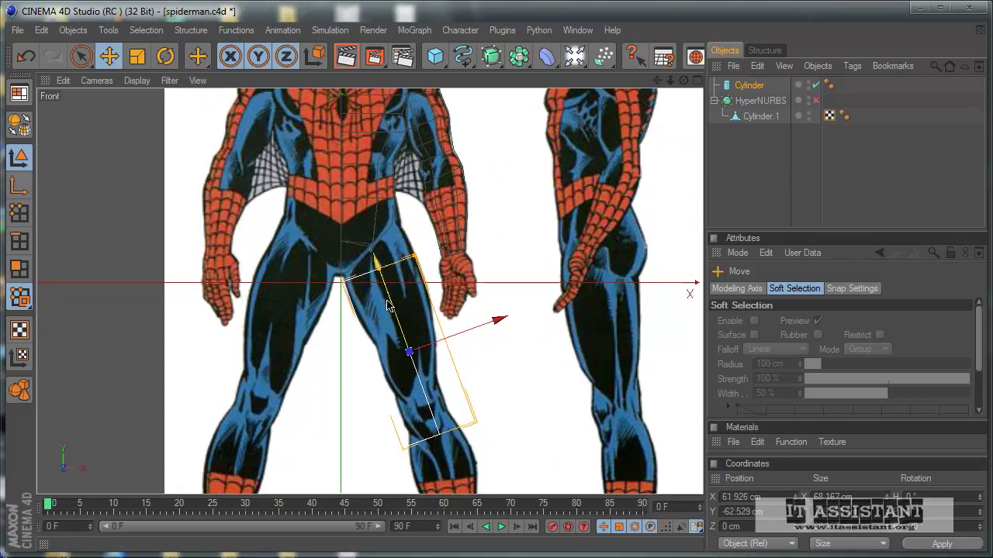
left_click_drag(380, 278, 473, 344)
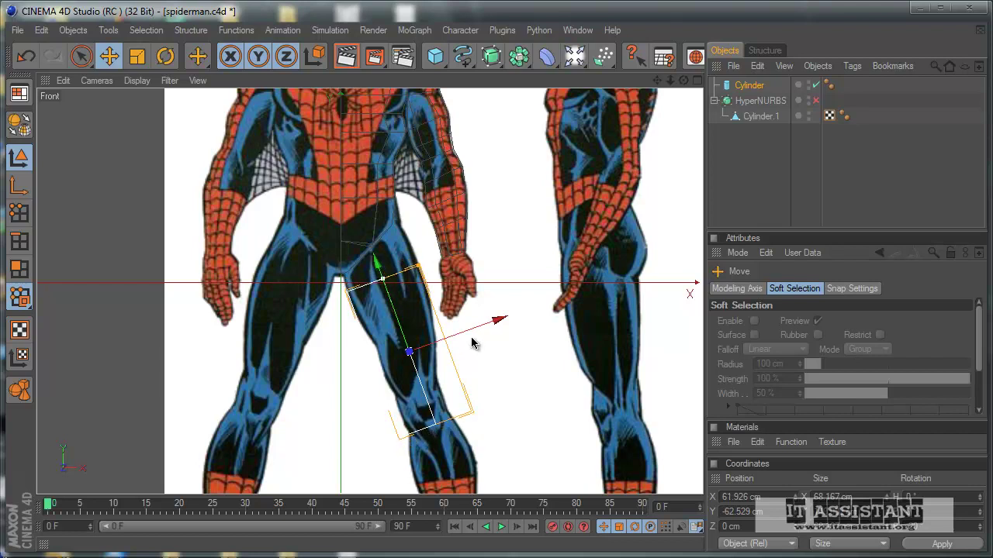
left_click_drag(395, 317, 474, 343)
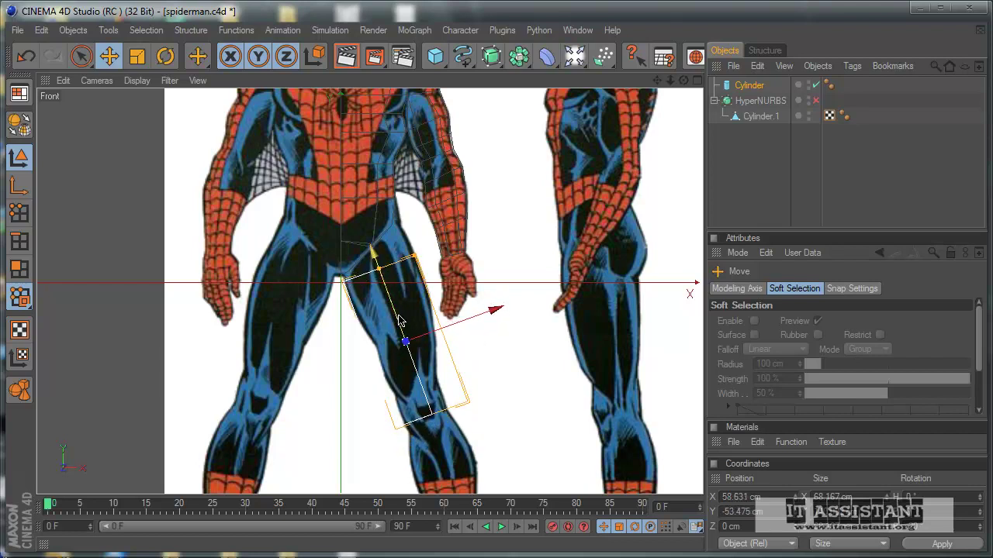
scroll(421, 355, "up", 2)
scroll(429, 356, "up", 2)
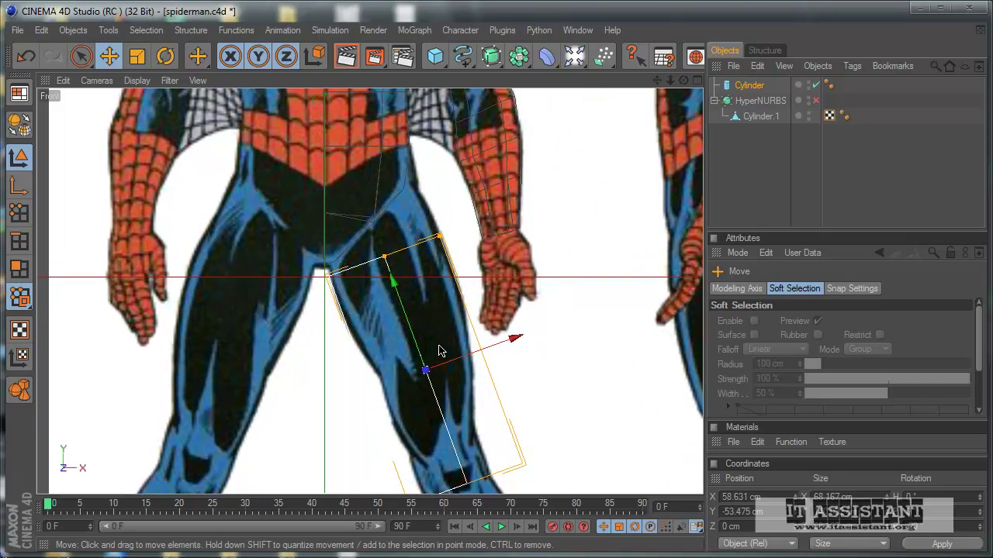
scroll(438, 351, "down", 1)
scroll(434, 351, "down", 1)
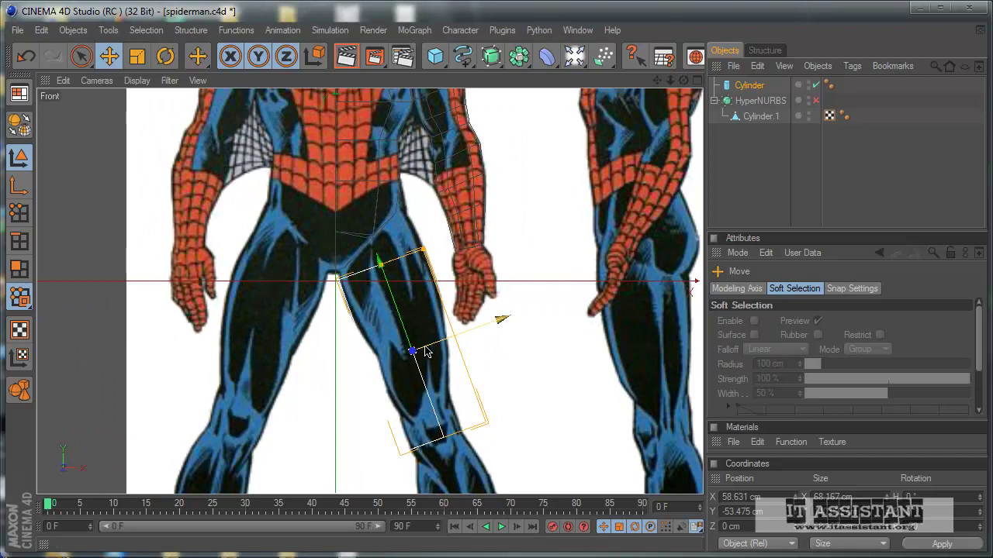
middle_click(425, 352)
middle_click(277, 222)
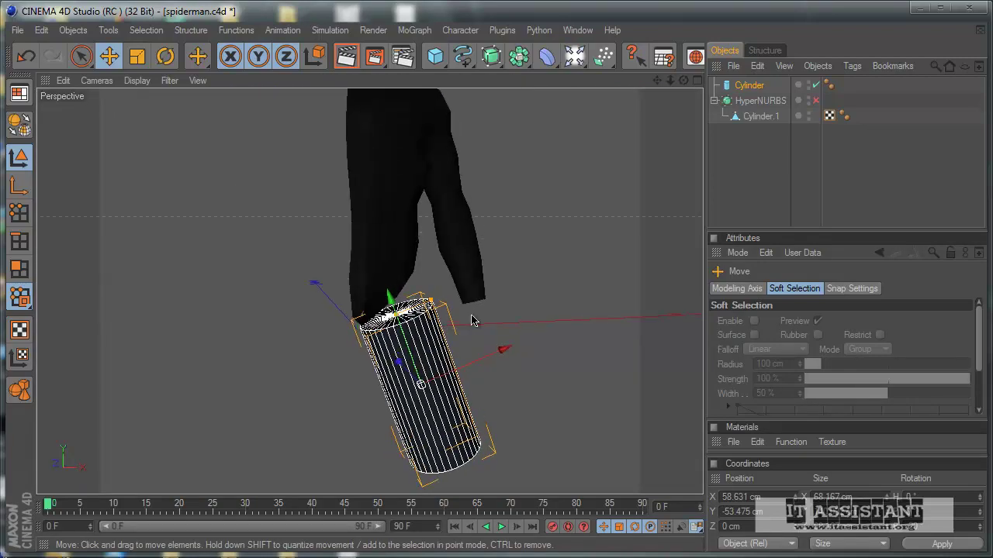
Turn off the leg cylinder's caps so both ends are open.
left_click(740, 86)
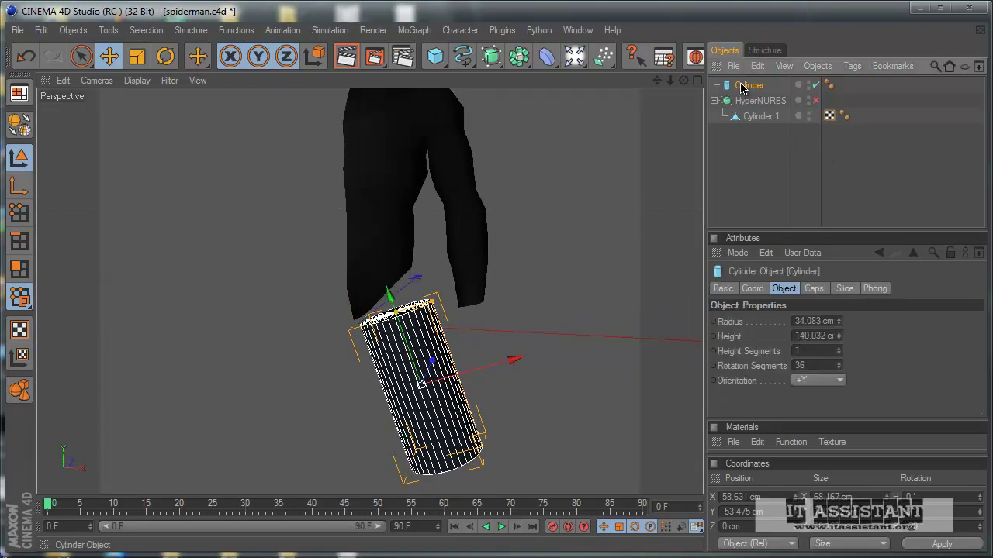
left_click(752, 289)
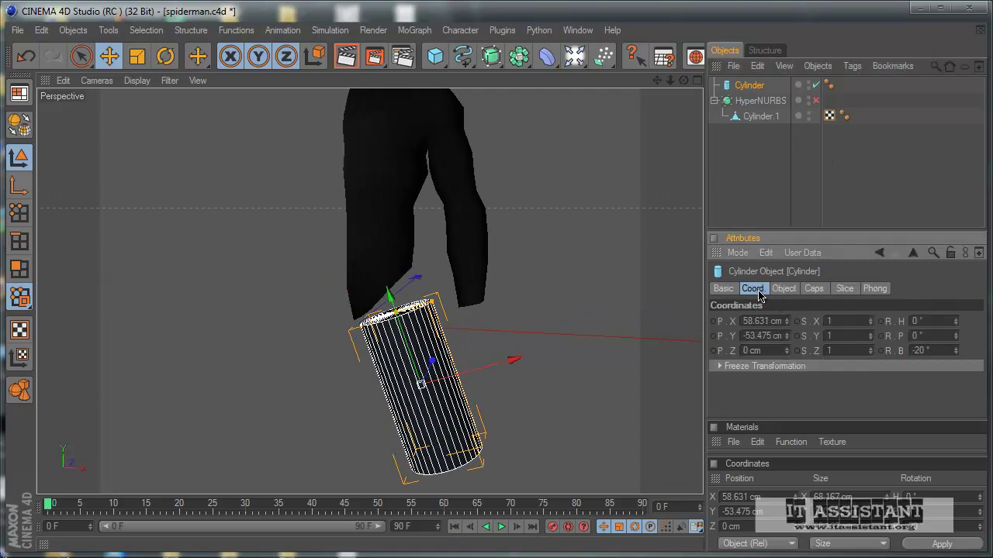
left_click(815, 290)
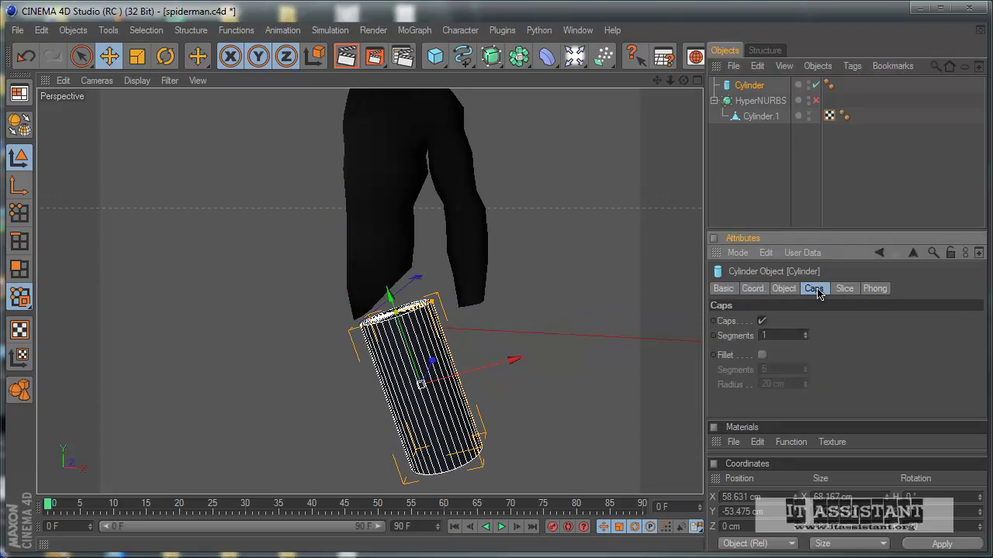
left_click(761, 321)
left_click_drag(527, 430, 472, 344, "alt")
Try Layer and Automatic display colours on the cylinder, then switch display colour back off.
left_click(723, 289)
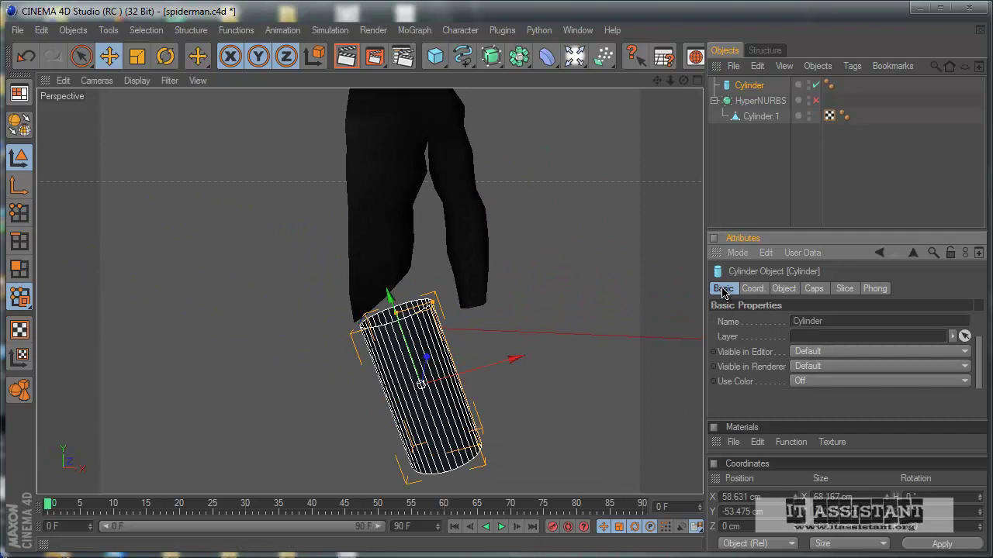
left_click(844, 381)
left_click(839, 384)
left_click(816, 381)
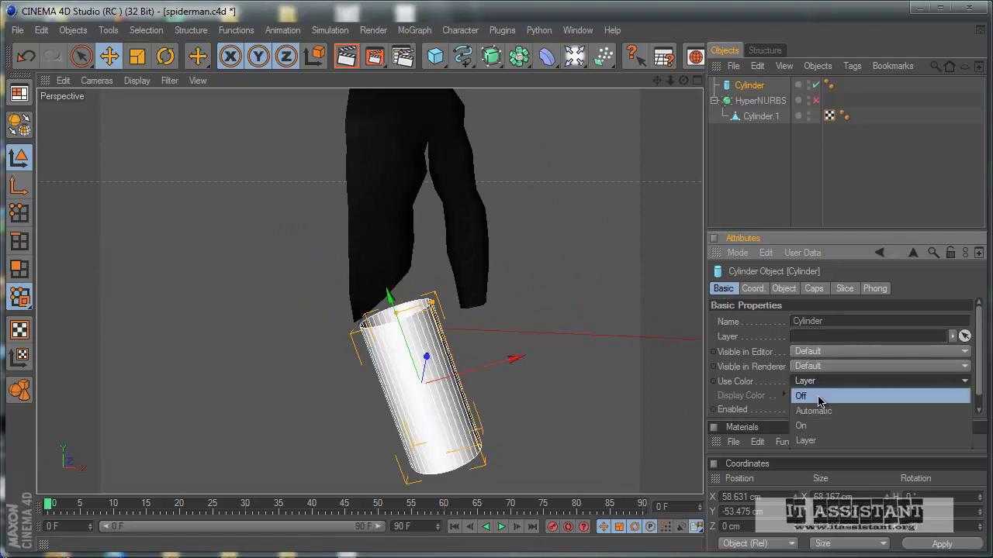
left_click(816, 408)
left_click(829, 383)
left_click(825, 395)
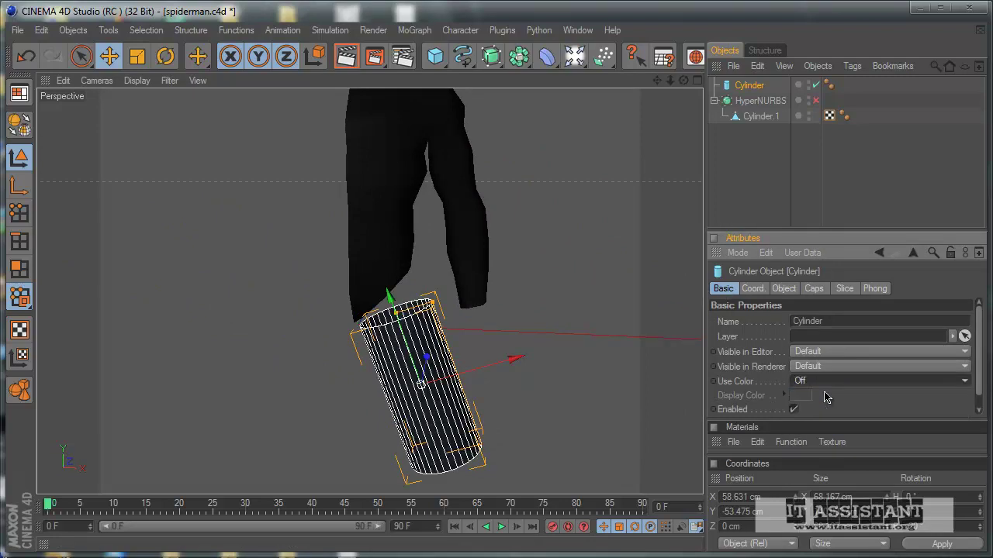
scroll(976, 356, "down", 1)
scroll(976, 355, "up", 1)
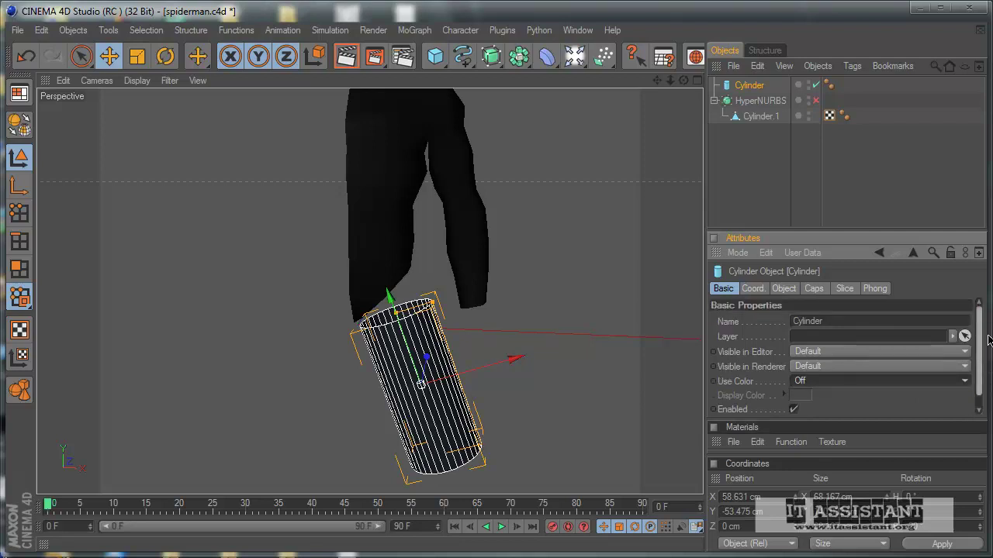
Set Rotation Segments to 6 and make the cylinder editable.
left_click(785, 288)
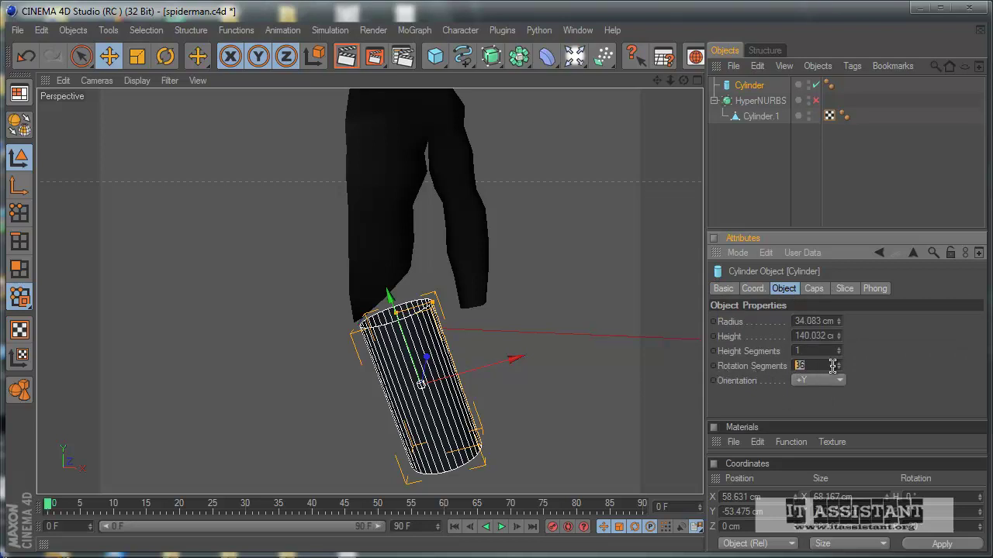
type("6")
key("Return")
left_click_drag(601, 378, 465, 353, "alt")
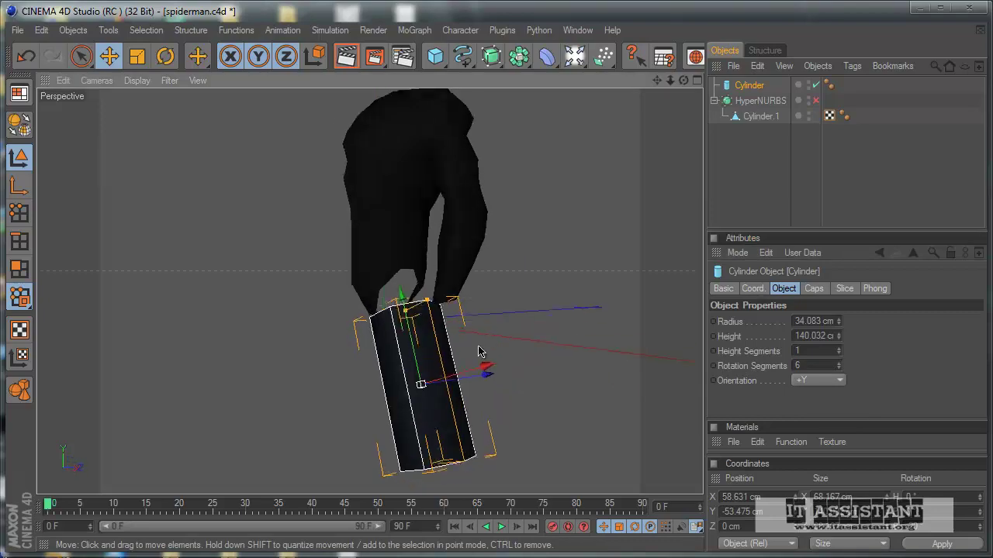
mouse_move(520, 377)
left_mouse_down("alt")
mouse_move(527, 361)
mouse_move(471, 339)
left_mouse_up("alt")
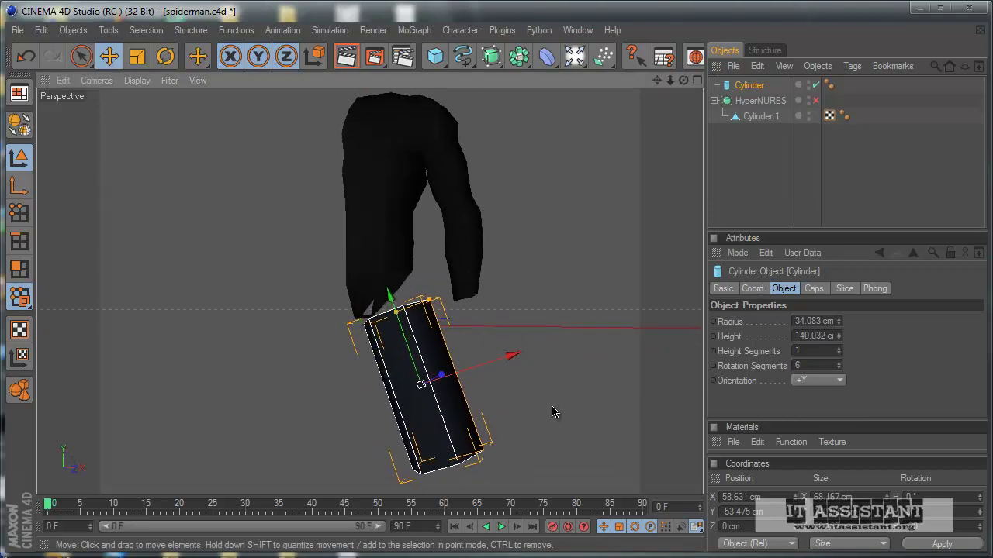
left_click(20, 124)
Switch to Edge mode and pick Knife from the viewport context menu.
left_click_drag(560, 411, 471, 341, "alt")
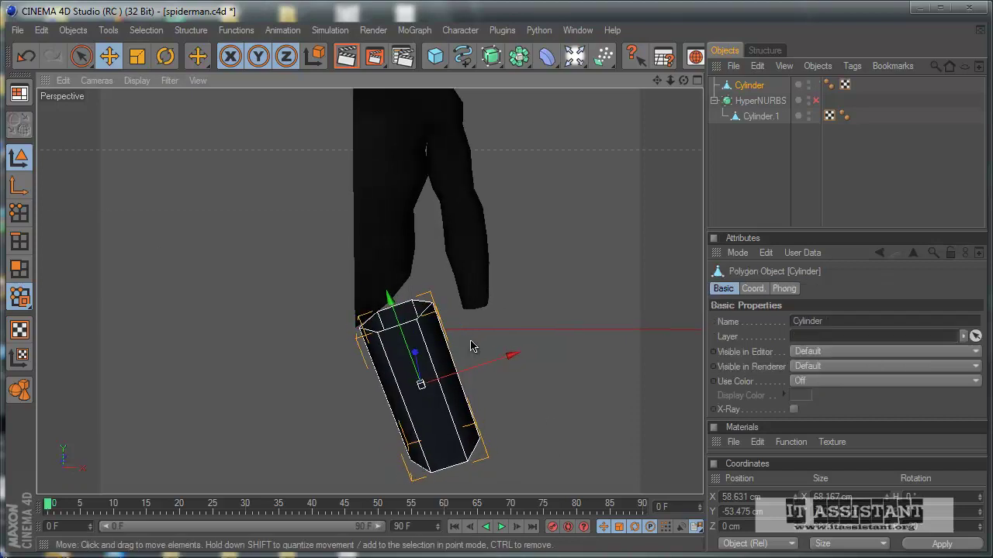
left_click(197, 56)
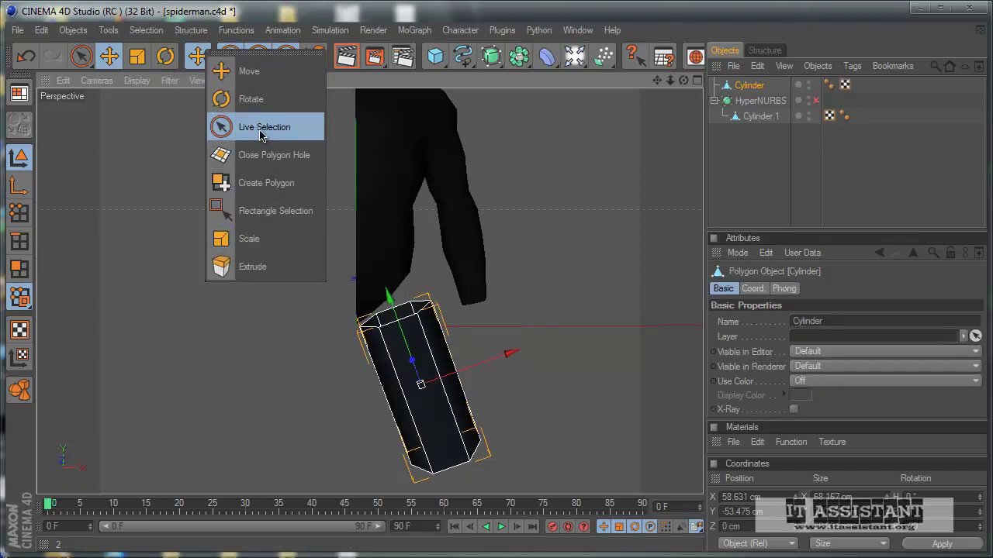
left_click(252, 267)
right_click(566, 240)
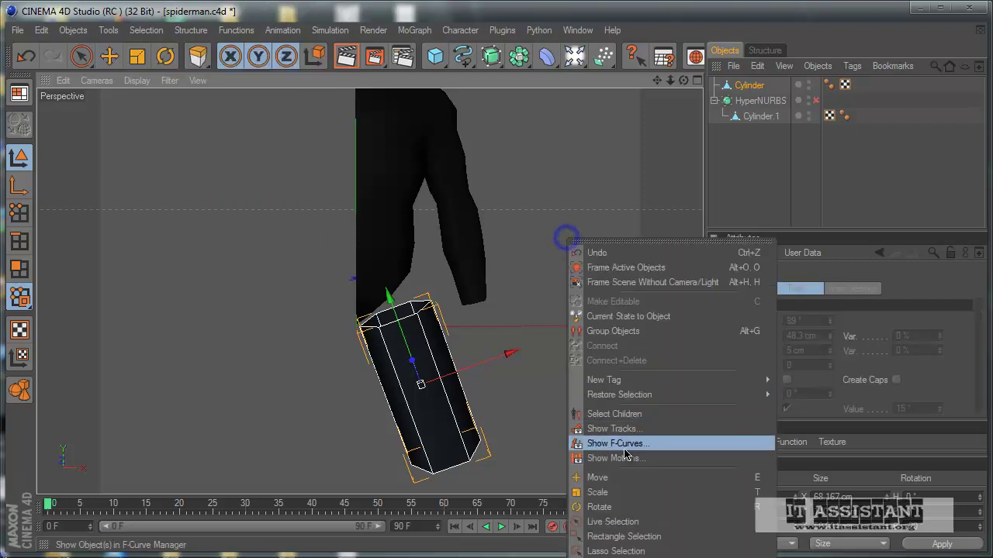
left_click(172, 36)
left_click(186, 31)
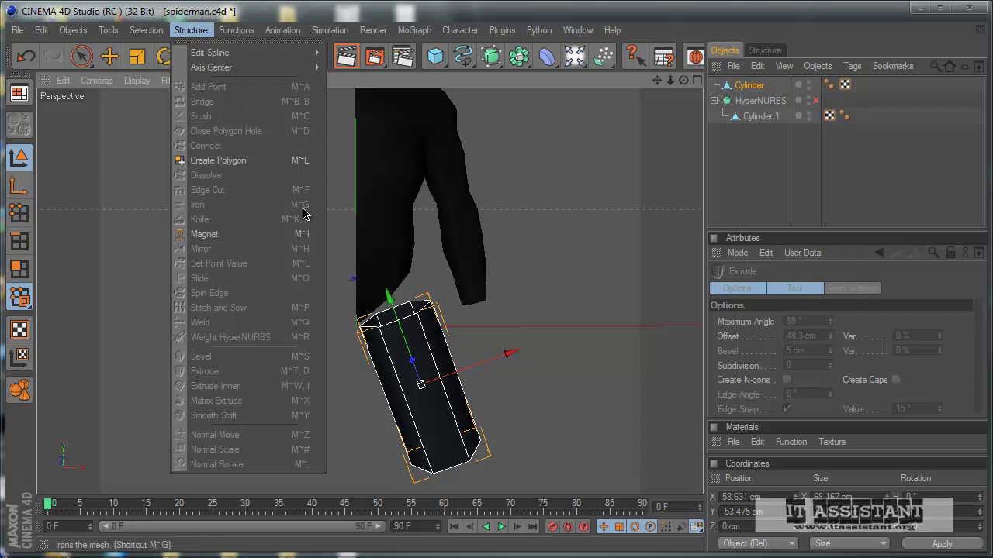
left_click(21, 239)
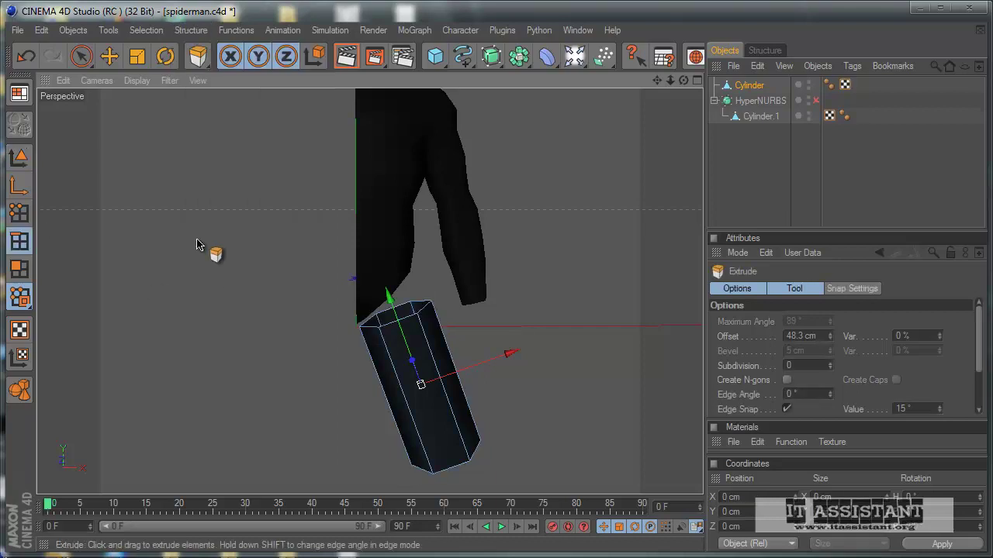
right_click(135, 194)
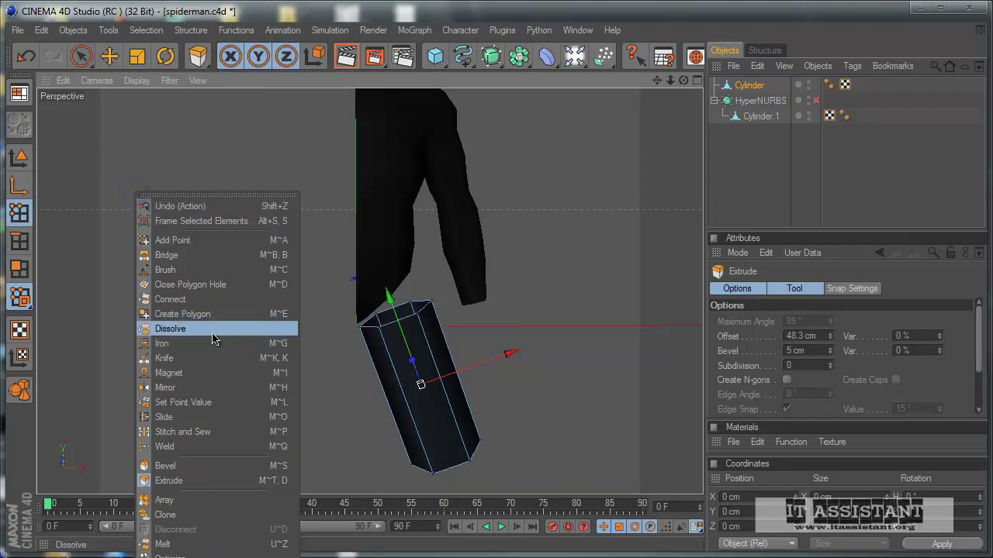
left_click(168, 358)
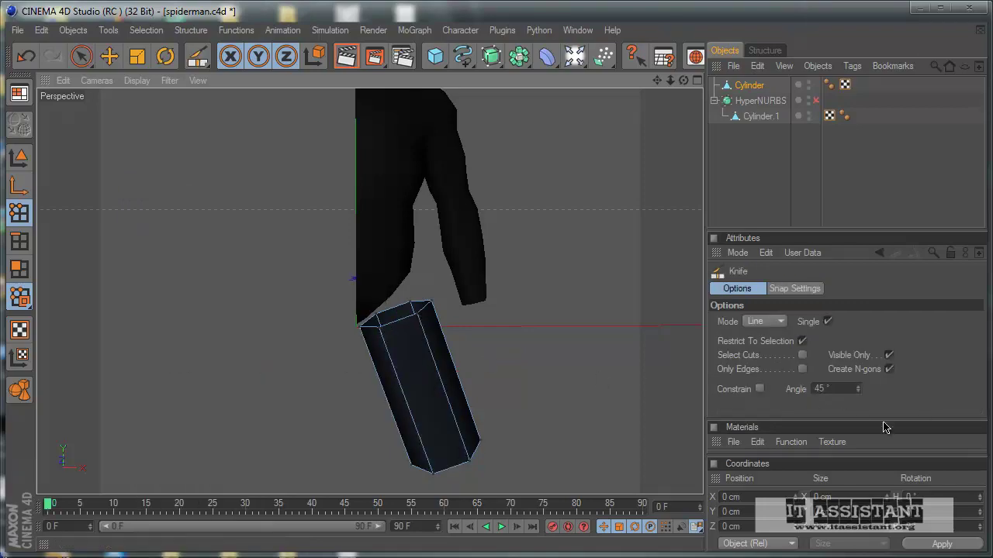
Set the Knife to Loop mode and maximise the front reference view.
left_click(764, 321)
left_click(768, 384)
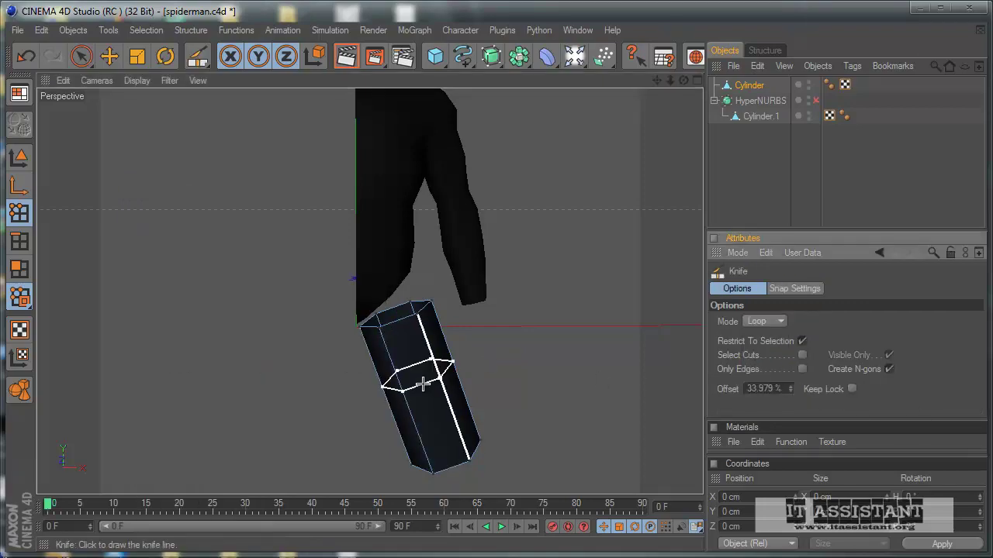
middle_click(427, 349)
middle_click(594, 416)
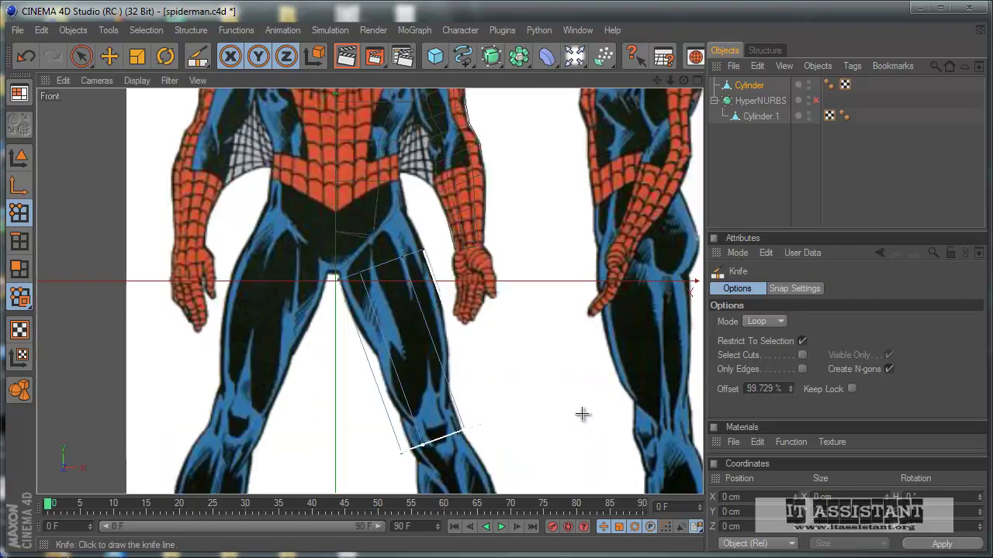
scroll(409, 296, "up", 2)
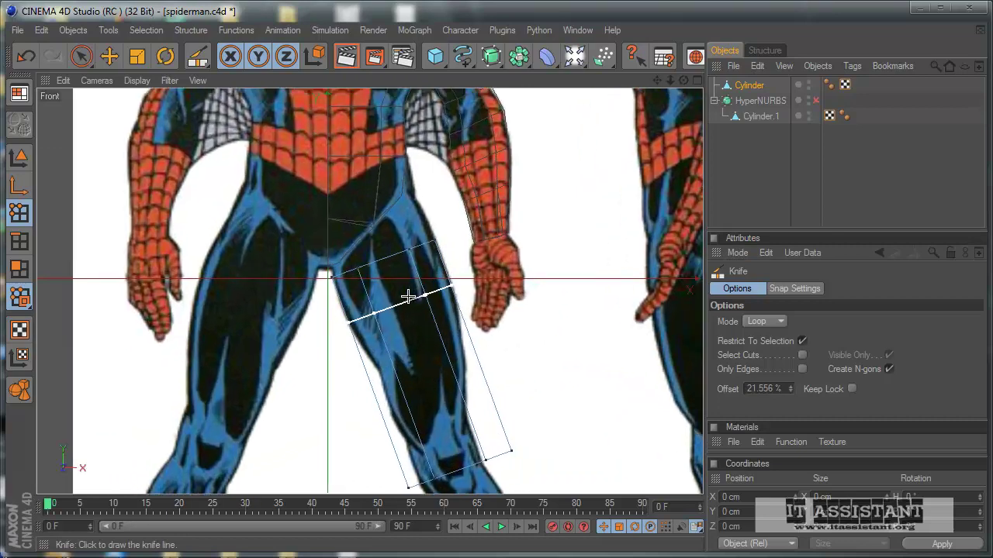
scroll(409, 297, "up", 1)
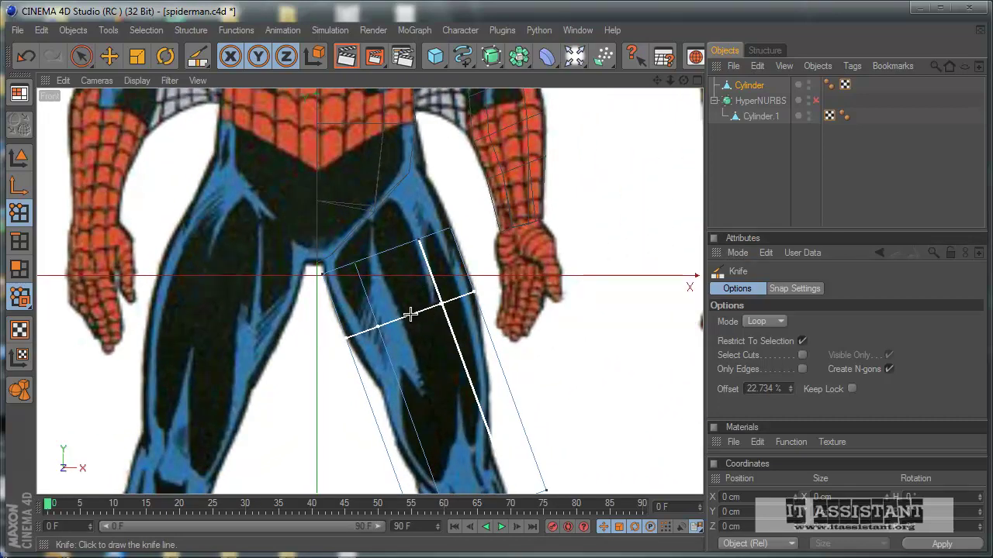
Cut edge loops across the upper and lower thigh, undoing one misplaced low cut.
left_click(409, 312)
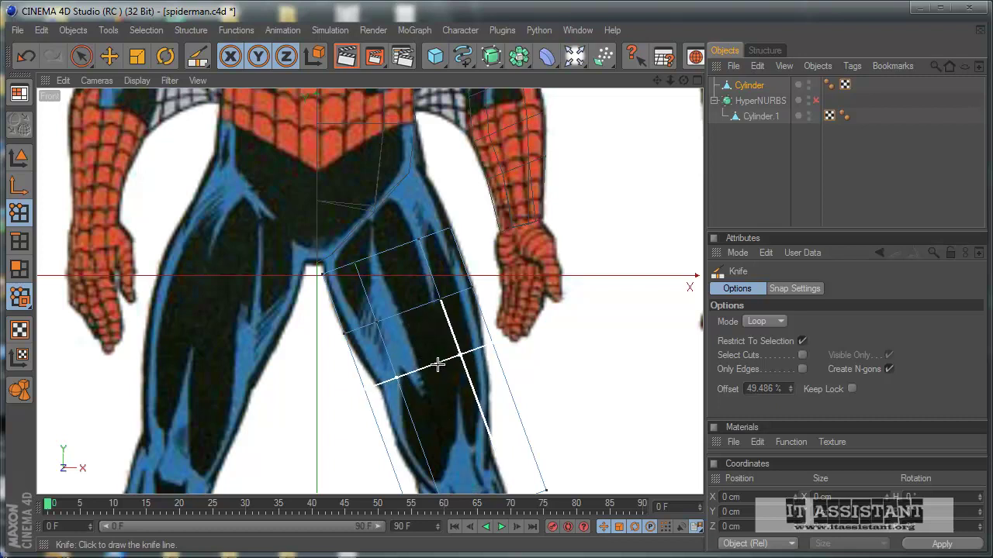
left_click(439, 365)
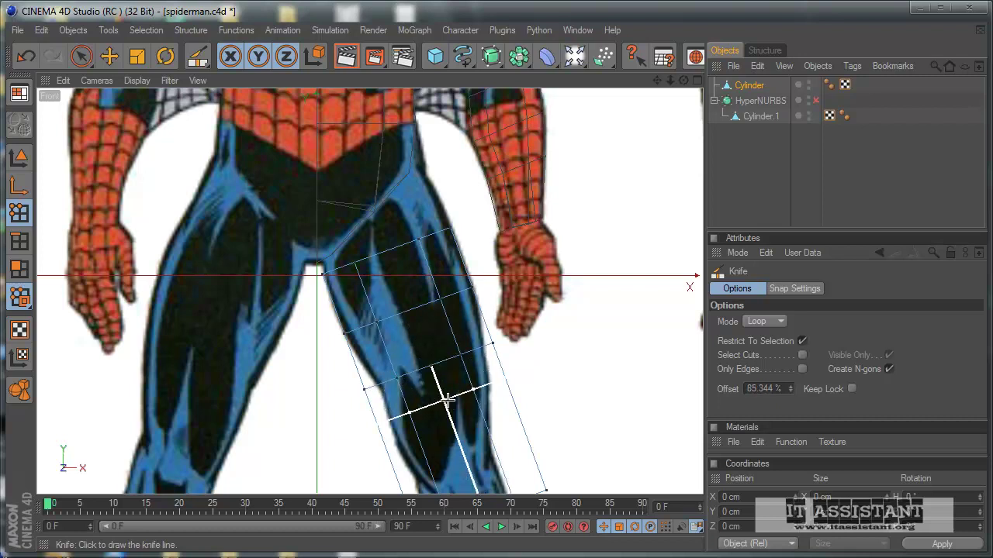
left_click(539, 419)
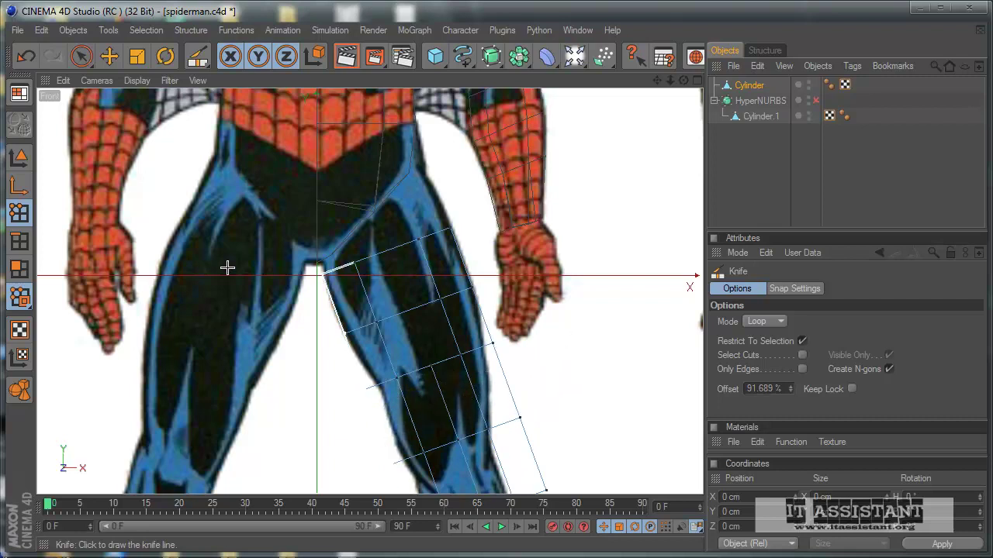
left_click(28, 59)
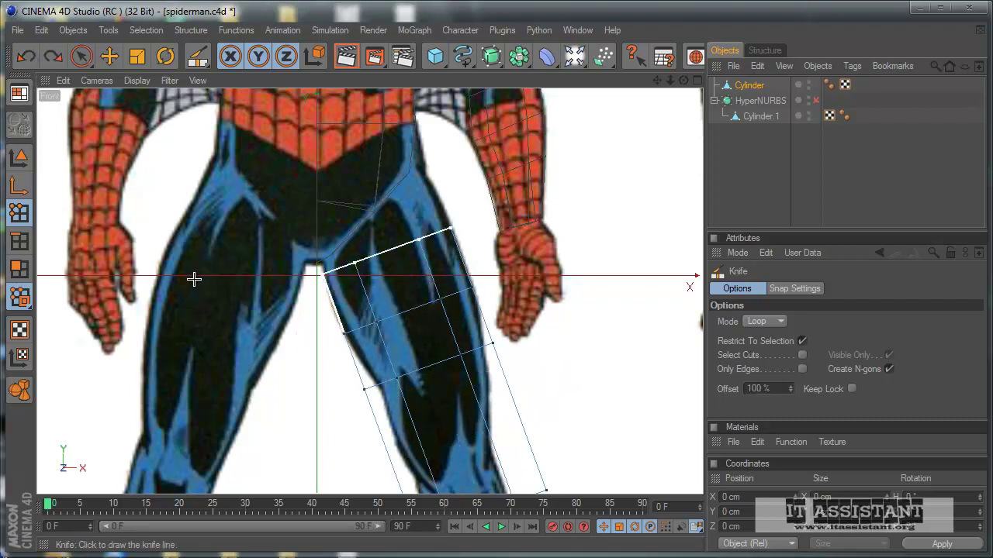
middle_click_drag(214, 418, 184, 279, "alt")
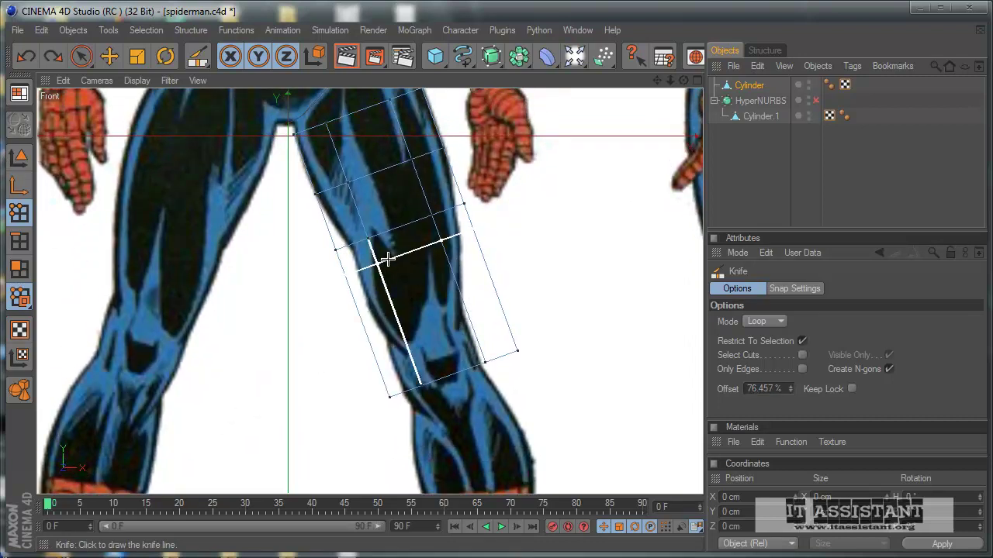
left_click(399, 300)
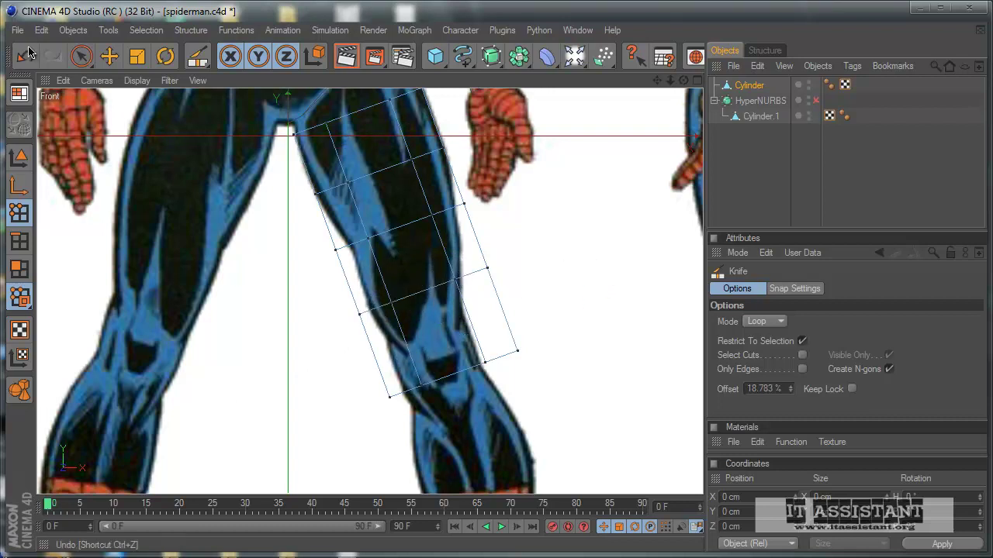
left_click(81, 56)
Box-select the inner-thigh cage points and move them across to the leg outline.
left_click_drag(83, 64, 133, 90)
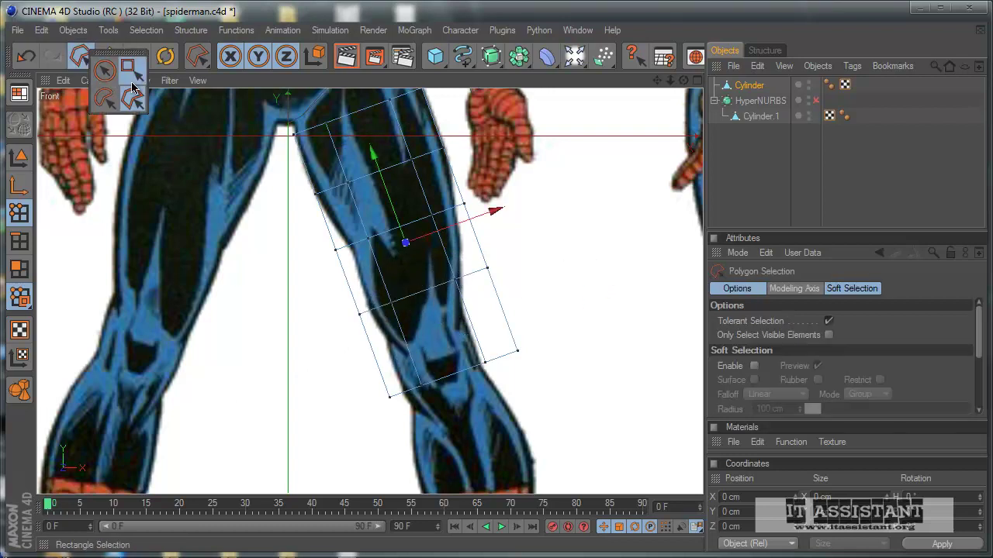
scroll(210, 185, "down", 2)
scroll(235, 286, "up", 2)
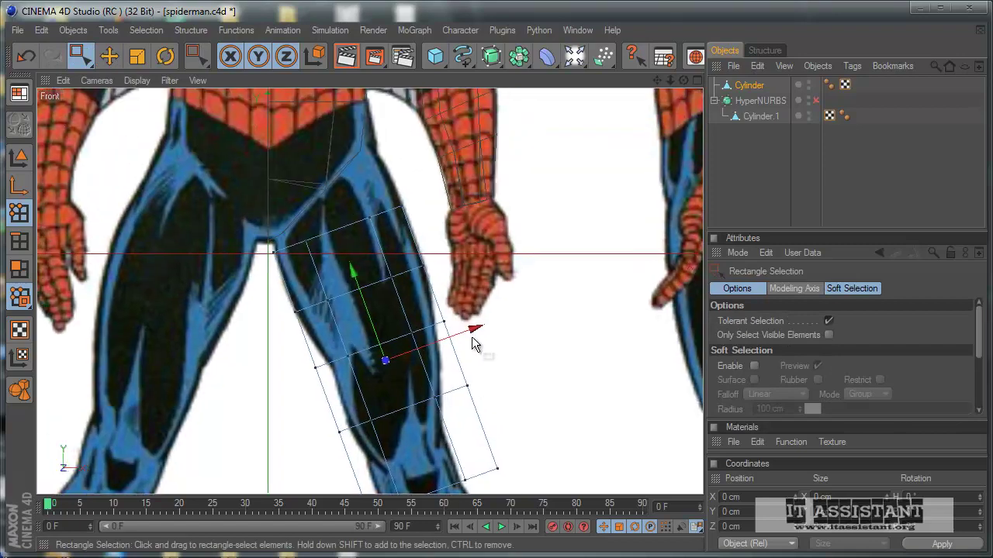
scroll(234, 286, "up", 2)
scroll(234, 285, "up", 1)
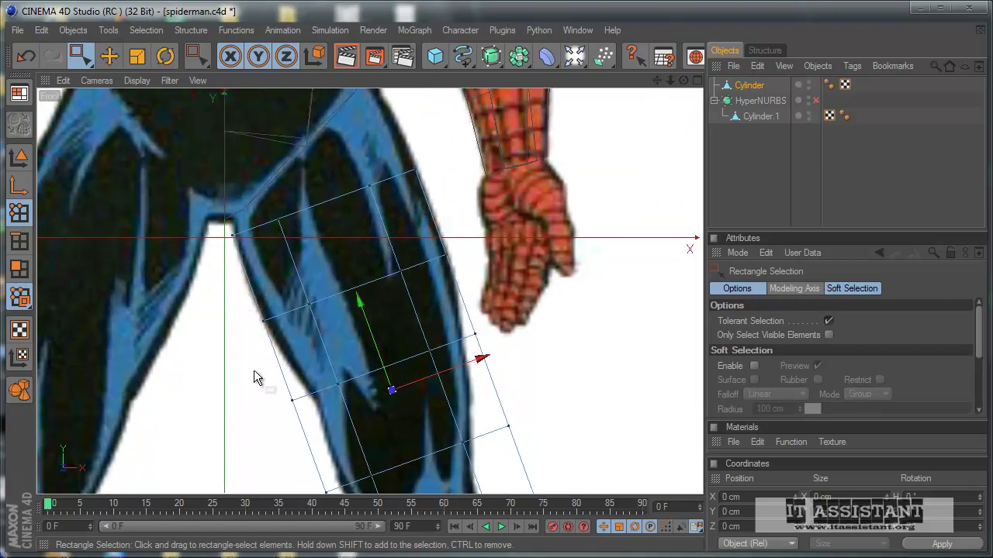
left_click_drag(251, 311, 275, 329)
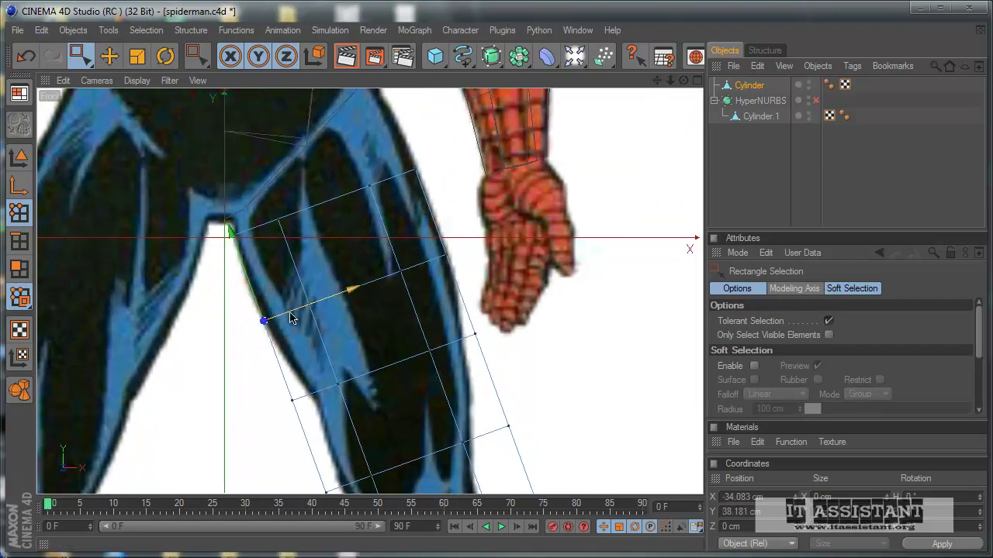
key("ctrl+z")
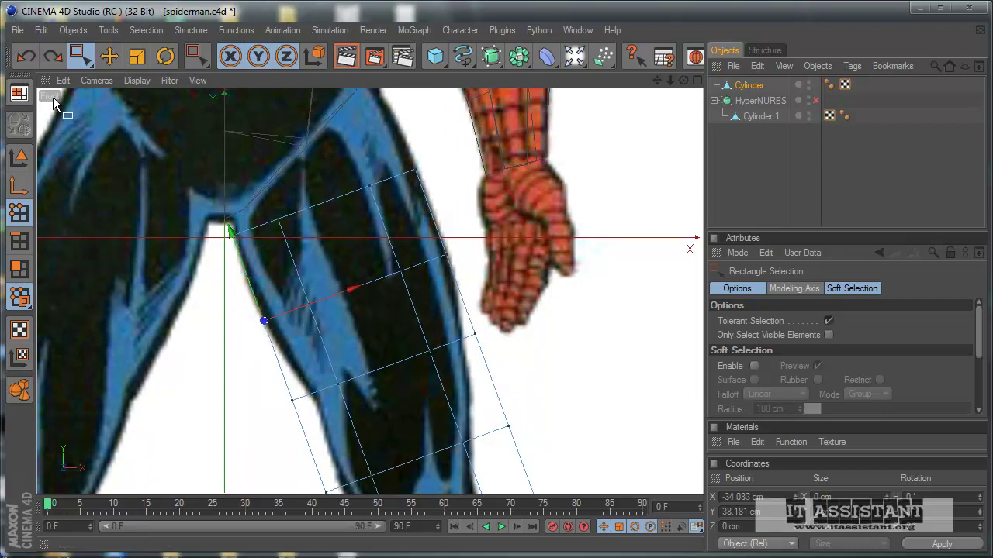
left_click_drag(332, 329, 217, 276)
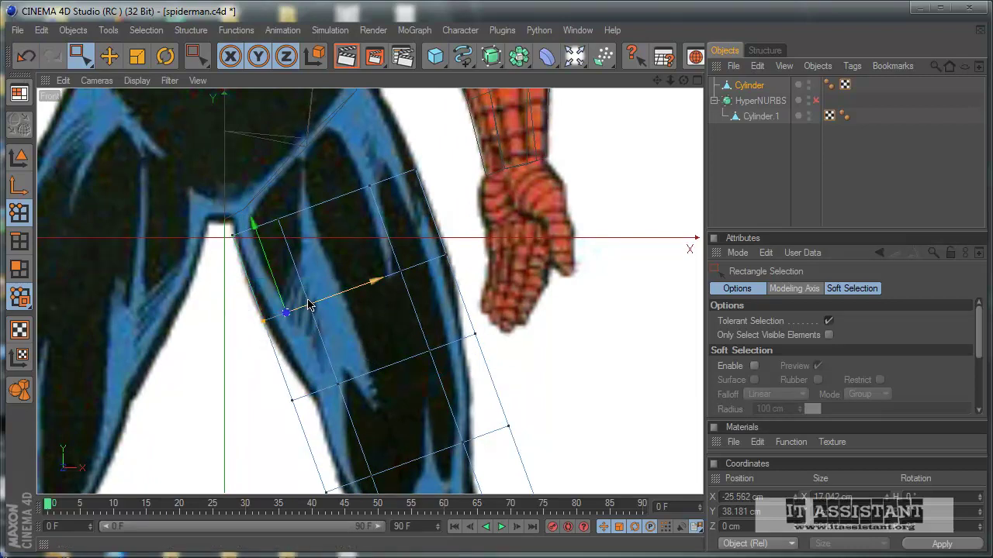
left_click_drag(314, 306, 474, 341)
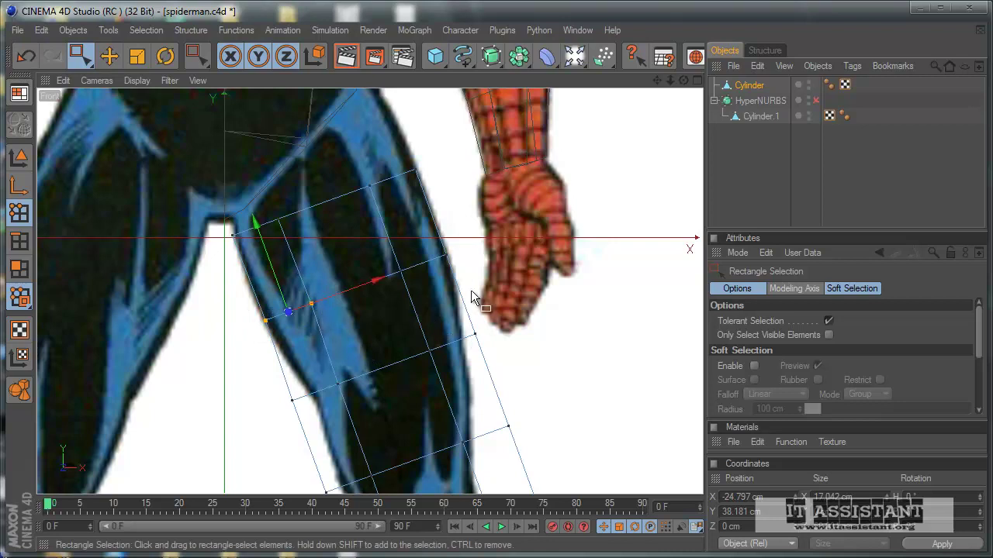
left_click_drag(376, 276, 472, 253)
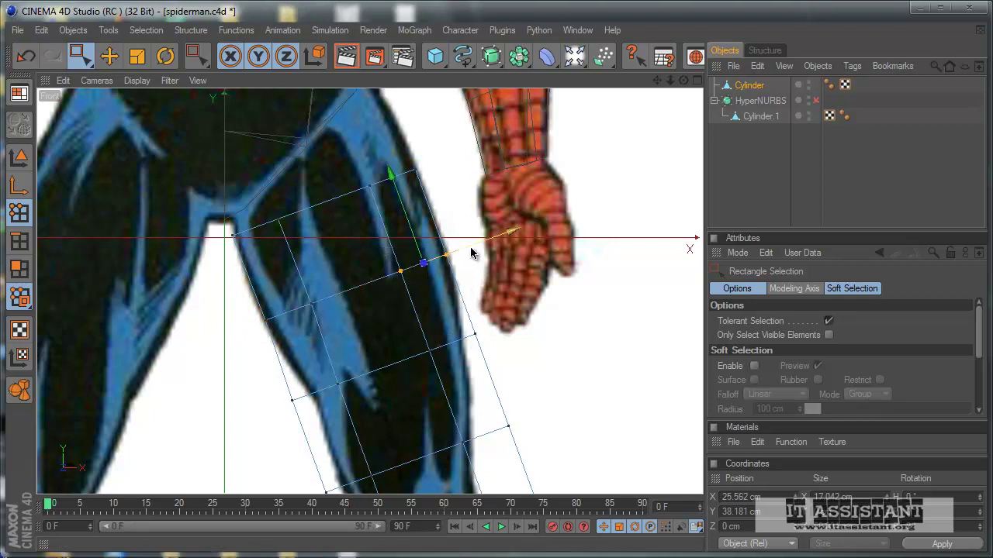
Pull the left-side thigh points in to the reference leg outline.
left_click_drag(240, 303, 355, 355)
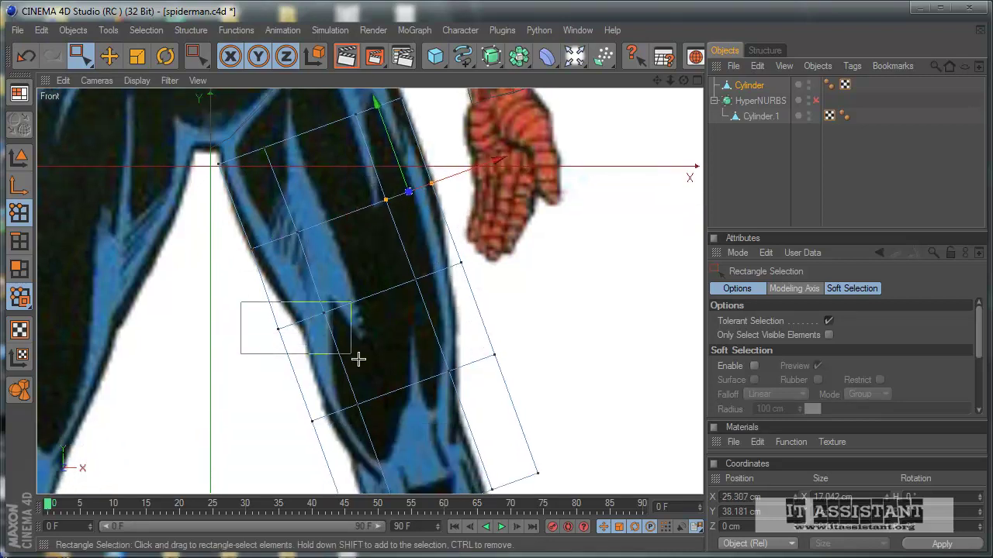
left_click_drag(369, 316, 465, 339)
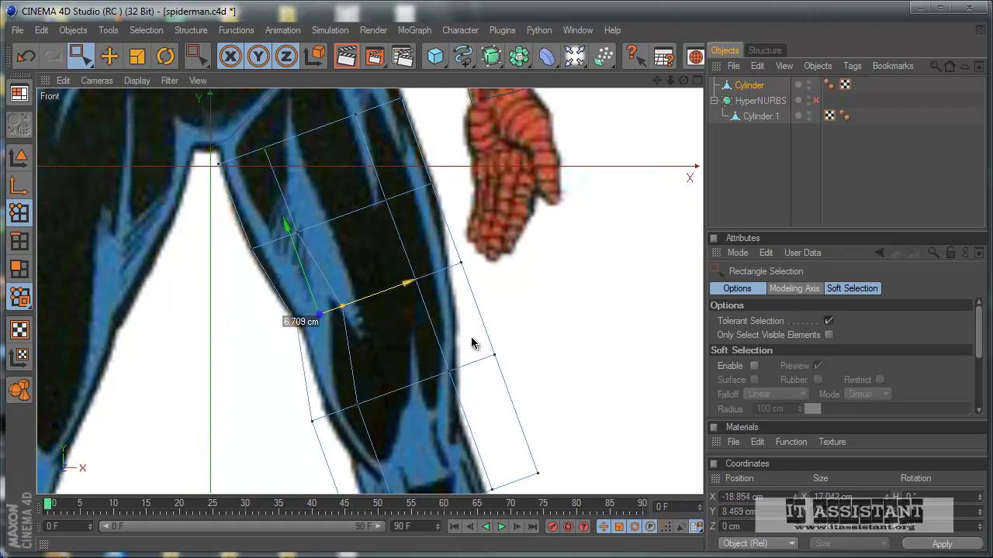
middle_click_drag(465, 338, 446, 313)
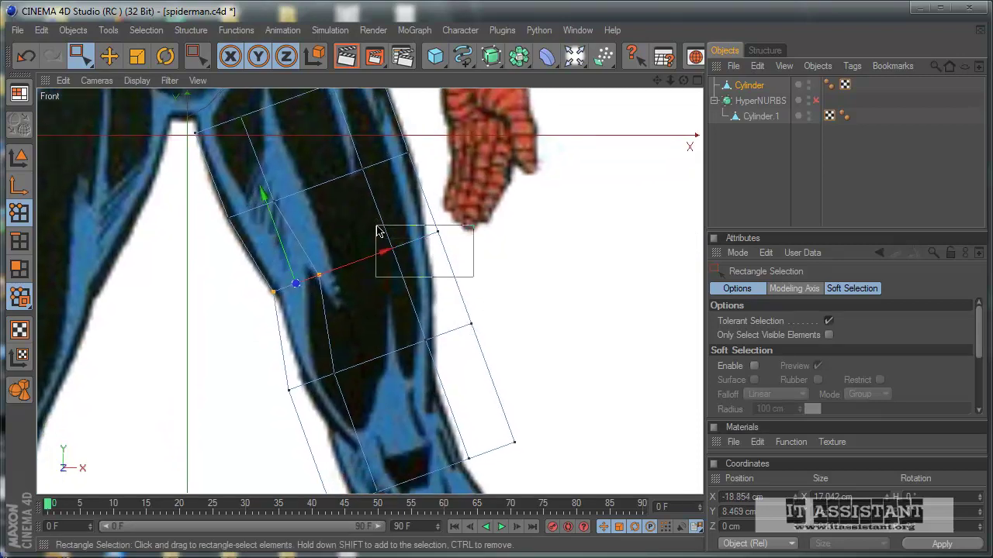
left_click_drag(377, 227, 377, 226)
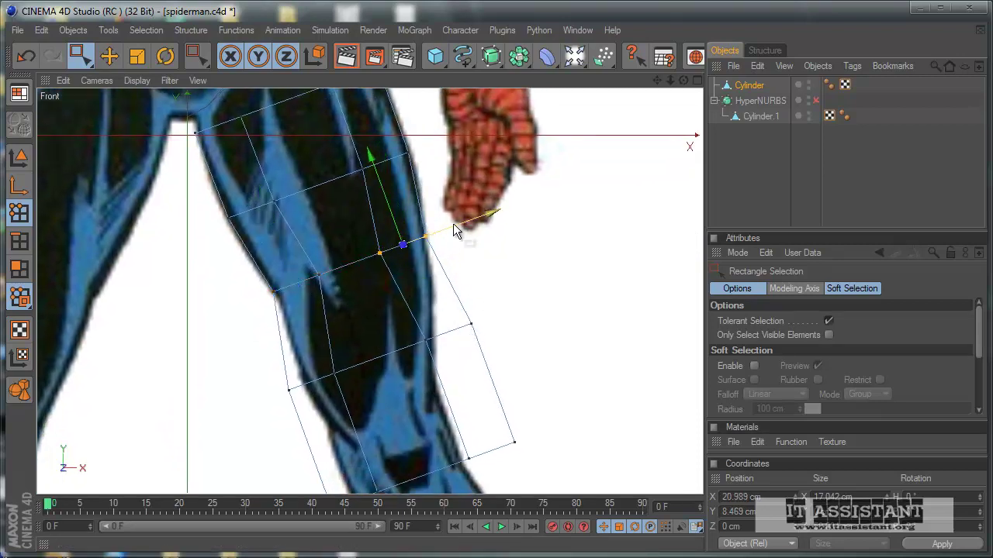
middle_click_drag(454, 231, 470, 343)
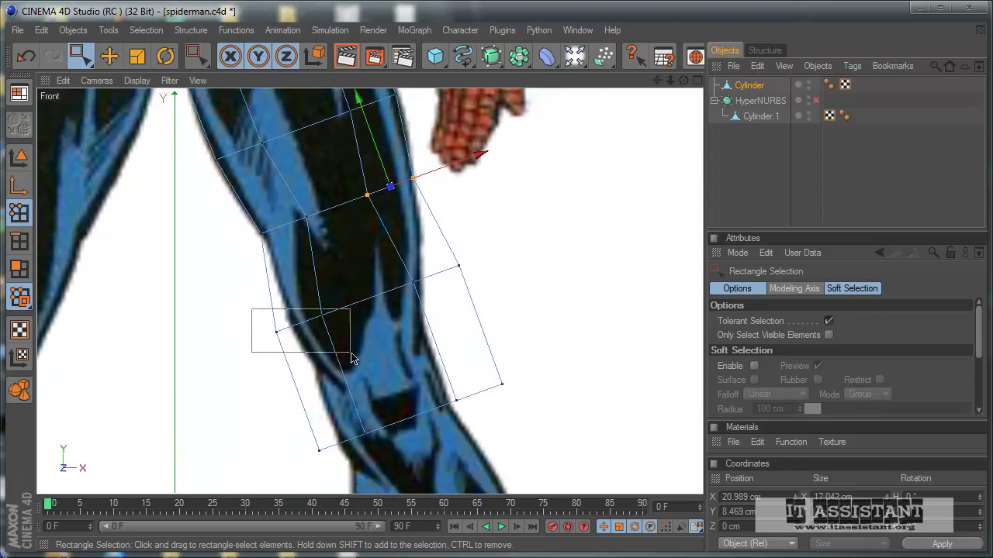
Fit the knee and lowest cage points to the knee and shin outline.
left_click_drag(351, 358, 351, 357)
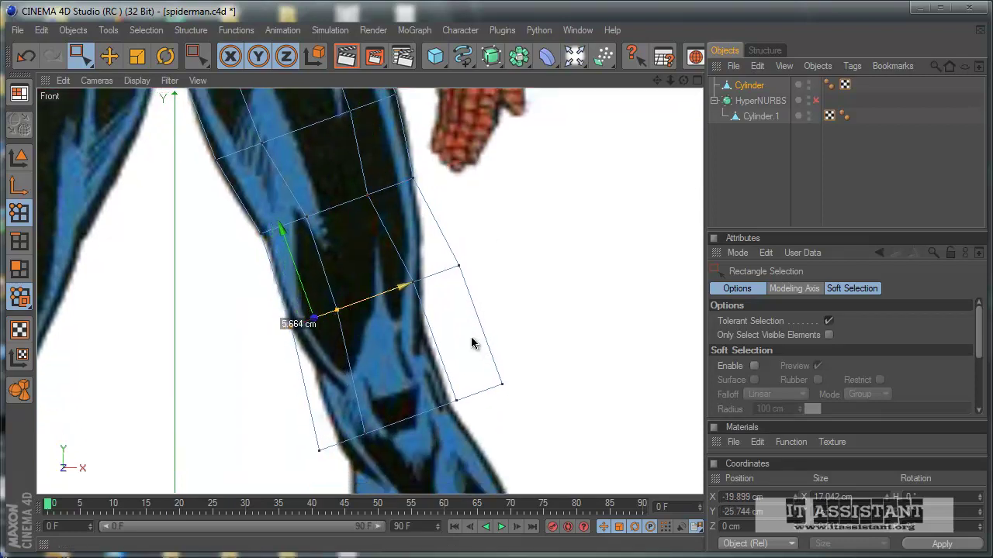
left_click_drag(471, 342, 471, 342)
left_click_drag(404, 266, 405, 267)
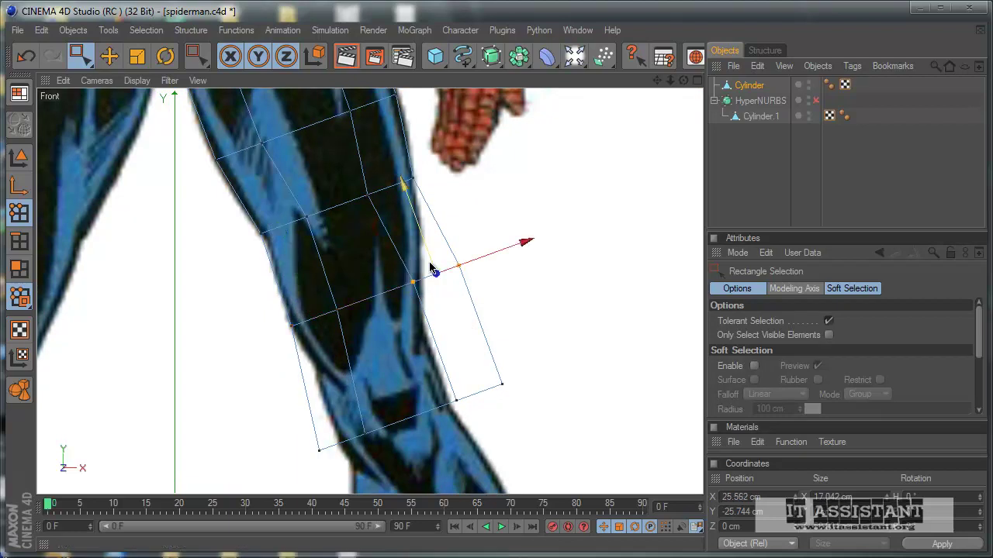
left_click_drag(466, 269, 473, 363)
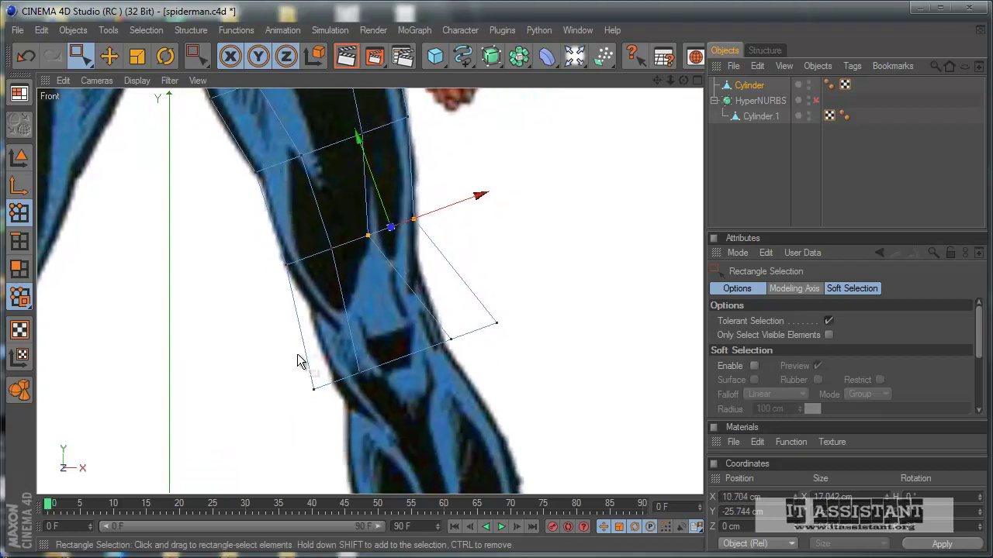
left_click_drag(380, 405, 380, 406)
mouse_move(428, 357)
left_mouse_down()
mouse_move(468, 343)
mouse_move(410, 381)
left_mouse_up()
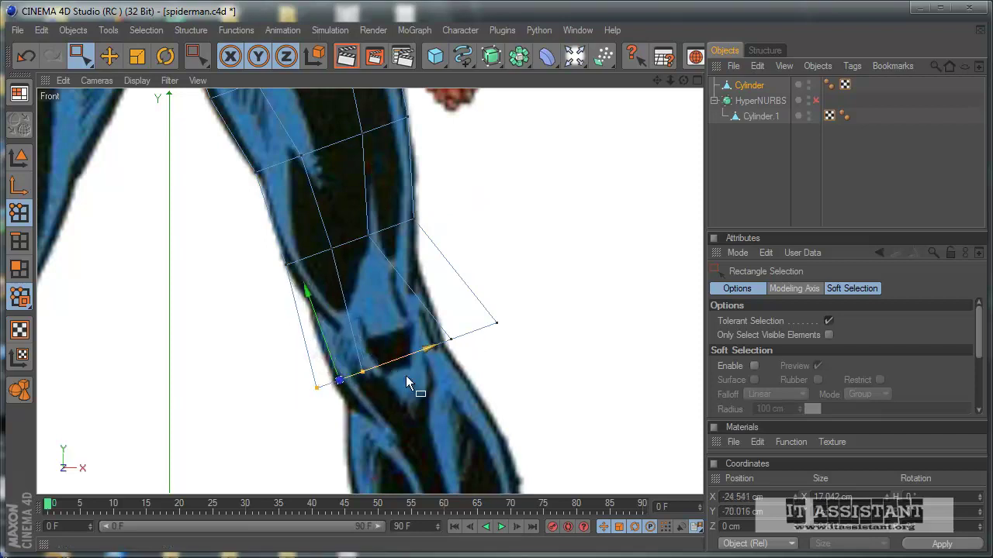
In the maximized Right view, move the leg's front and back edge points along Z to the hip and thigh reference.
middle_click(416, 375)
middle_click(271, 413)
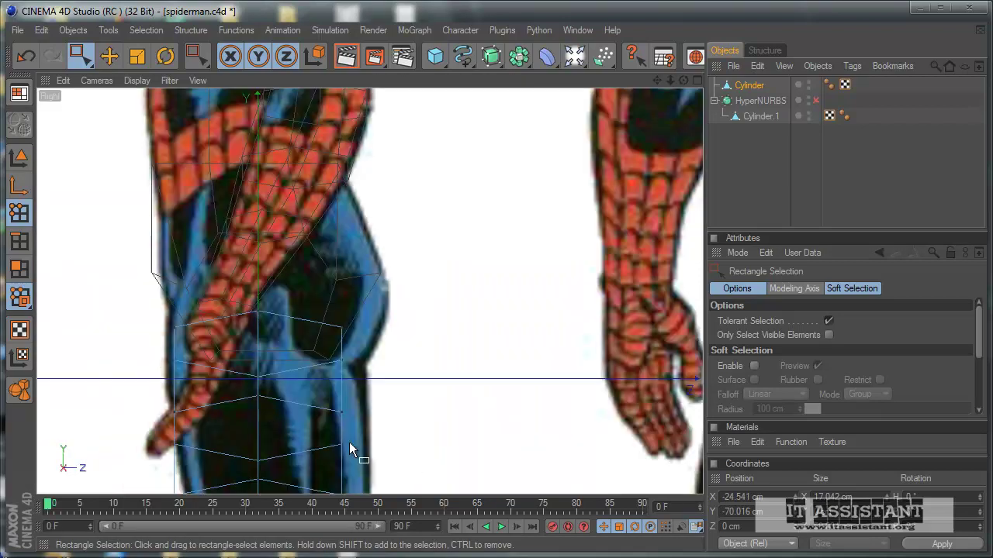
middle_click_drag(349, 442, 471, 336, "alt")
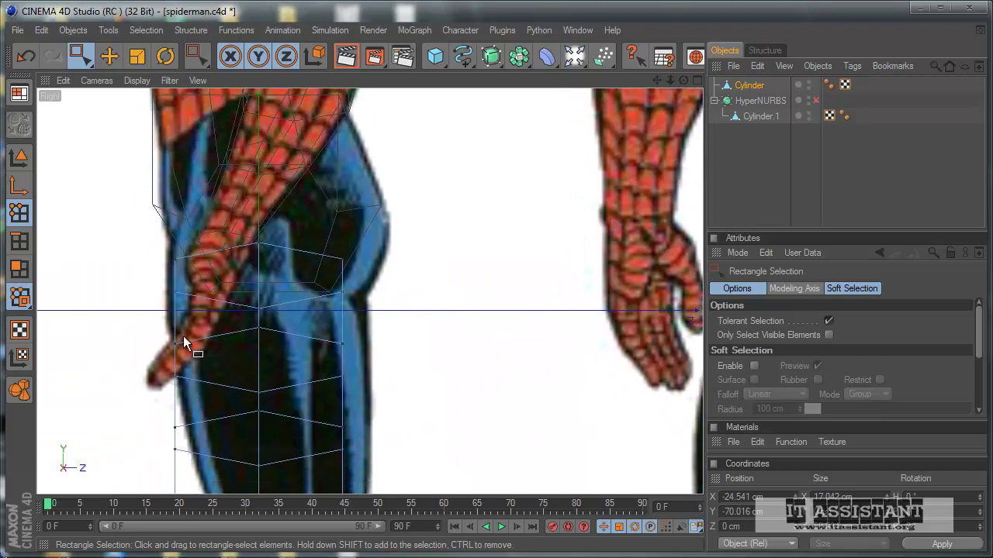
left_click_drag(196, 308, 218, 281)
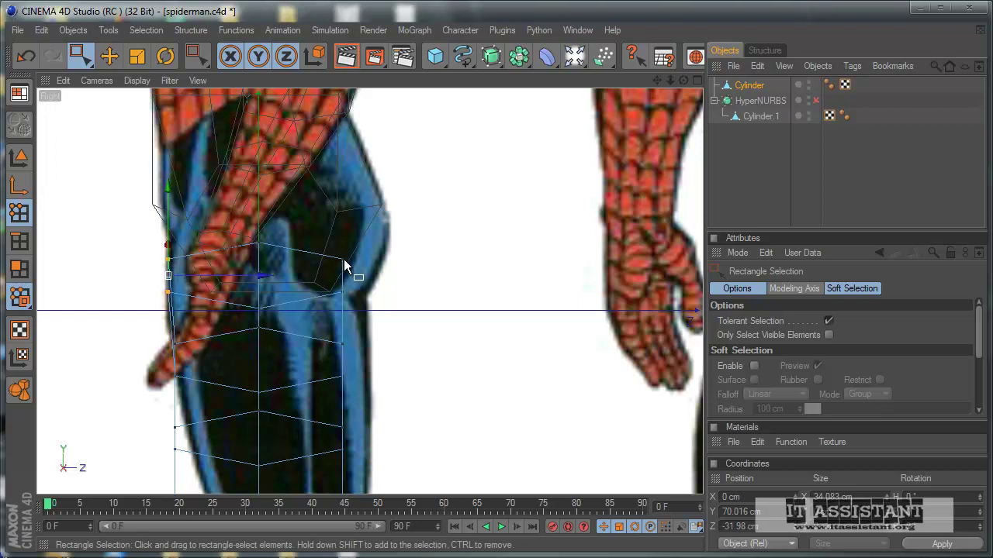
mouse_move(357, 304)
left_mouse_down()
mouse_move(364, 281)
mouse_move(471, 344)
left_mouse_up()
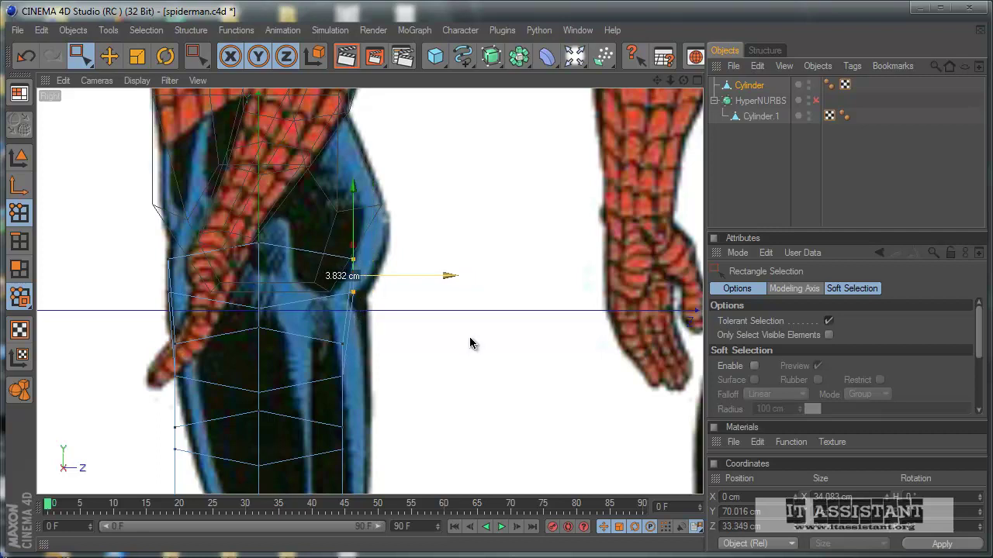
left_click_drag(470, 344, 359, 357)
middle_click_drag(359, 357, 475, 344)
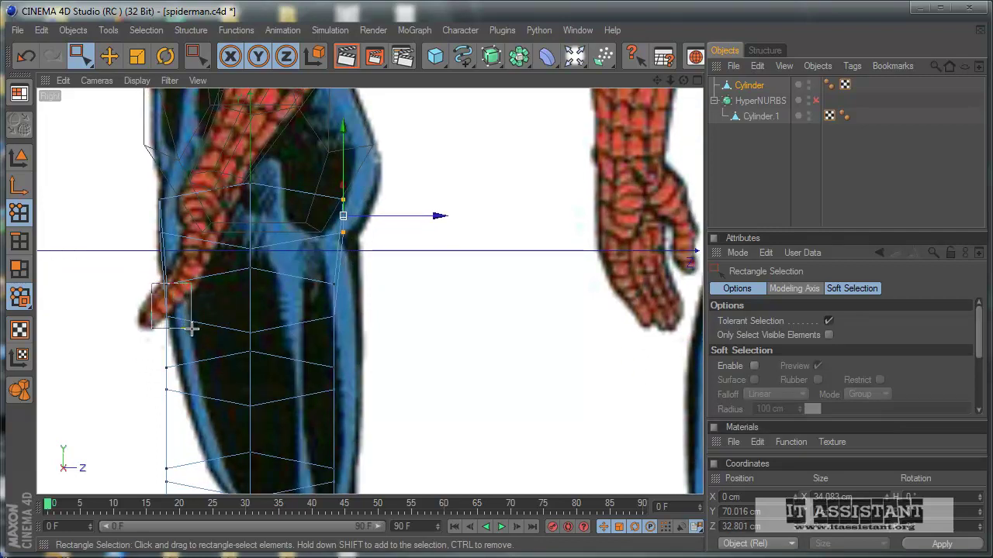
left_click_drag(192, 328, 214, 311)
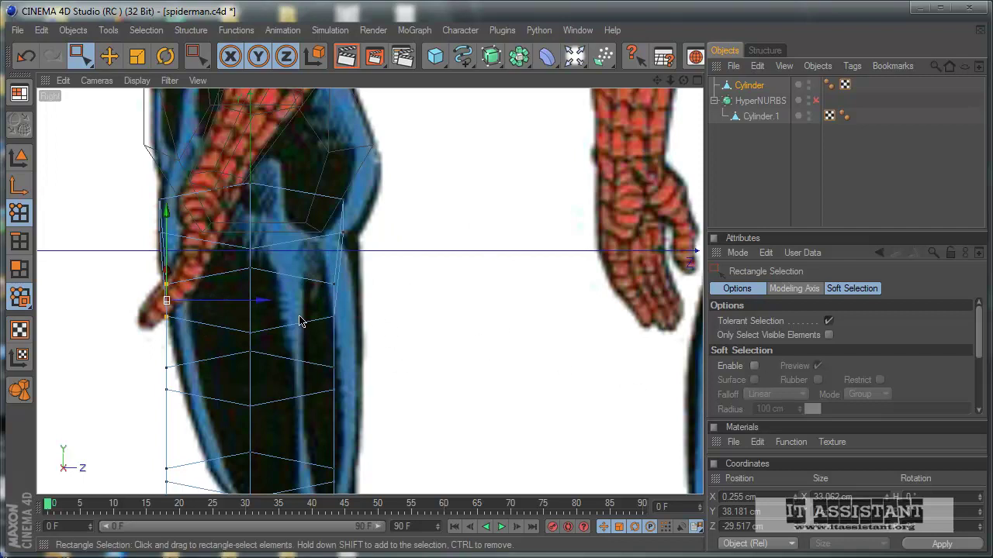
In the maximized Right view, move the leg's back-edge points along Z onto the reference outline.
middle_click(357, 316)
middle_click(261, 274)
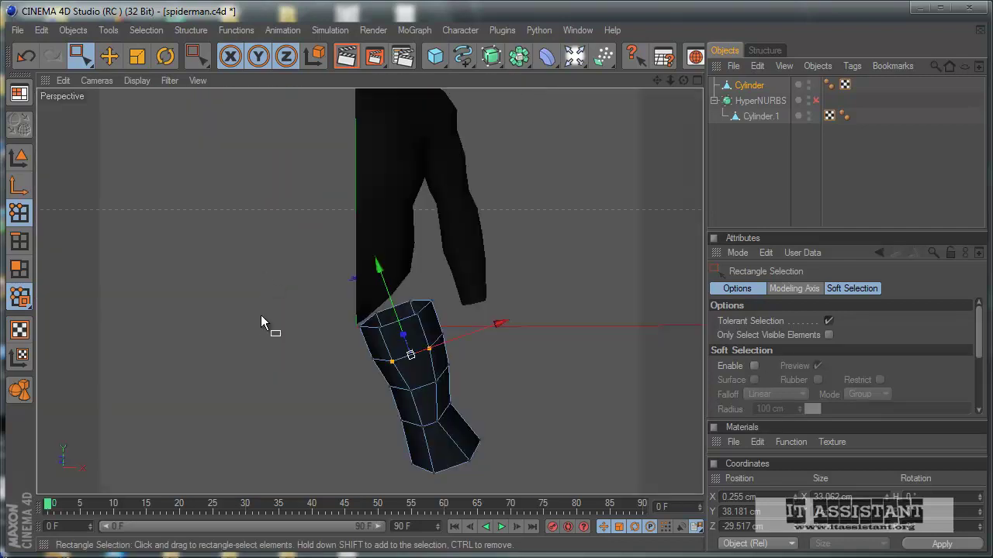
mouse_move(261, 324)
left_mouse_down("alt")
mouse_move(505, 363)
mouse_move(475, 345)
mouse_move(508, 354)
left_mouse_up("alt")
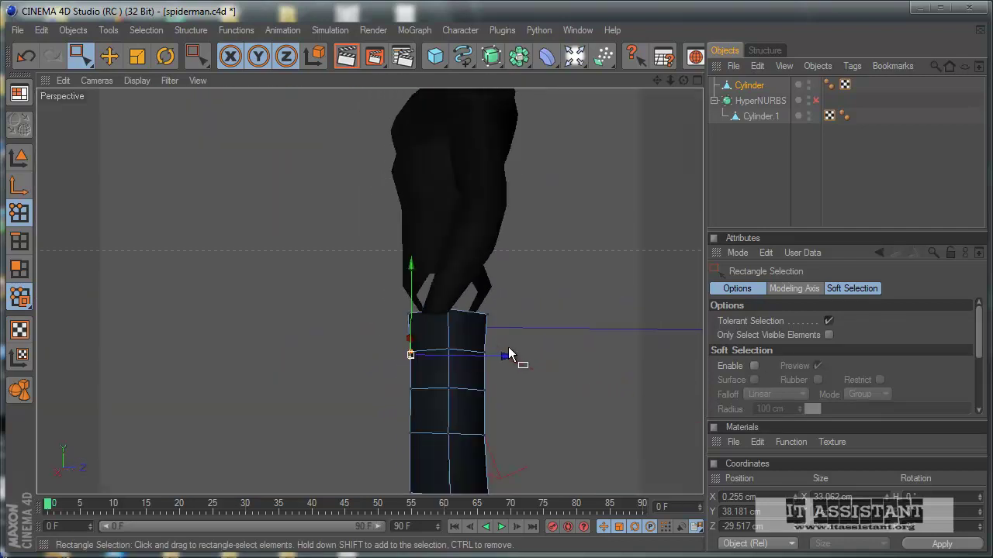
left_click_drag(483, 421, 462, 409, "alt")
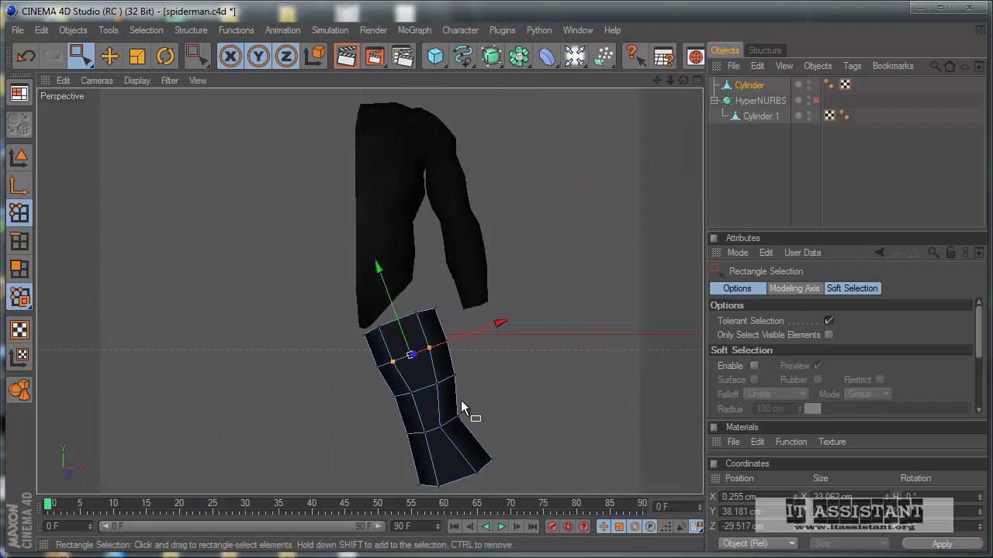
middle_click(461, 409)
middle_click(353, 418)
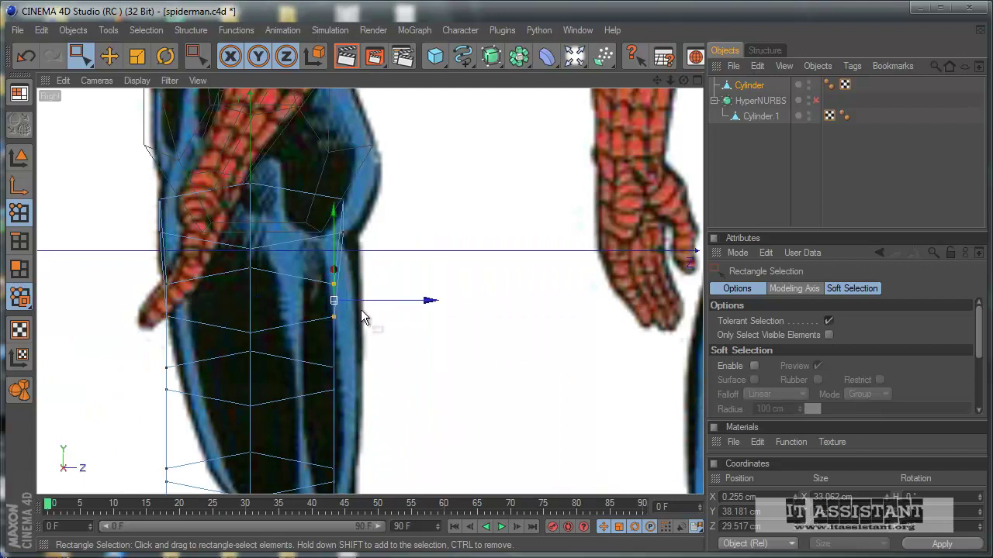
left_click_drag(361, 311, 471, 339)
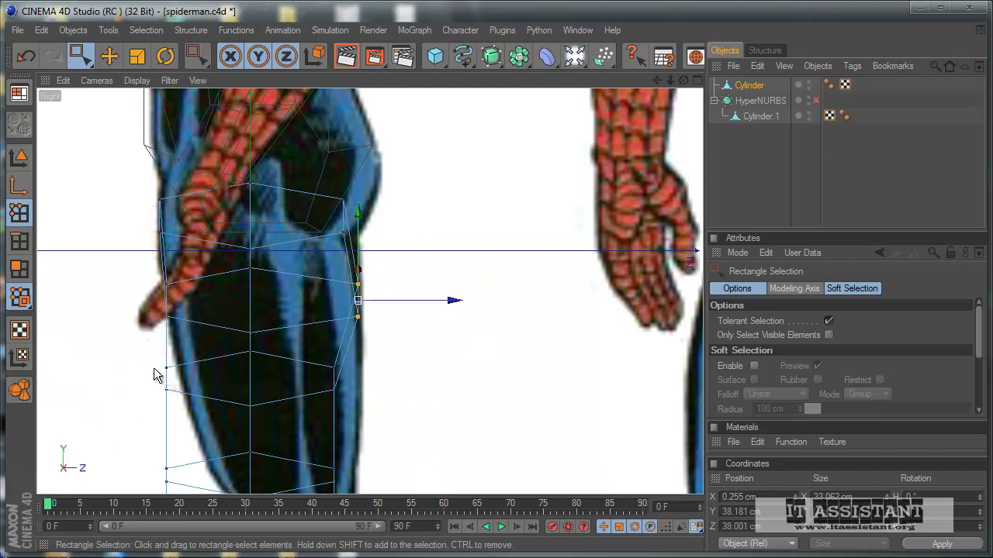
left_click_drag(150, 358, 195, 411)
left_click_drag(263, 378, 472, 343)
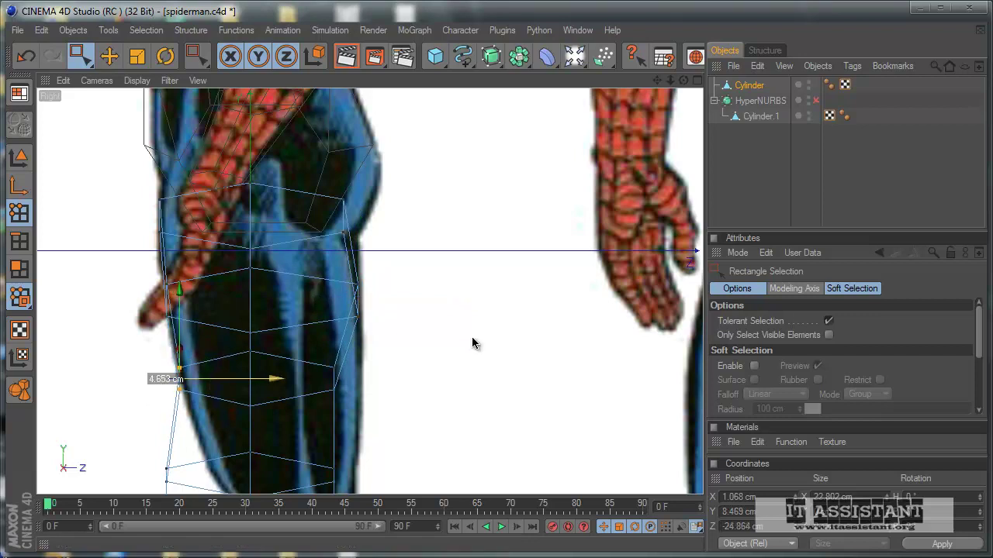
Shift the front-edge, lower back-edge and centre points along Z to the reference leg outline.
middle_click_drag(471, 336, 293, 356, "alt")
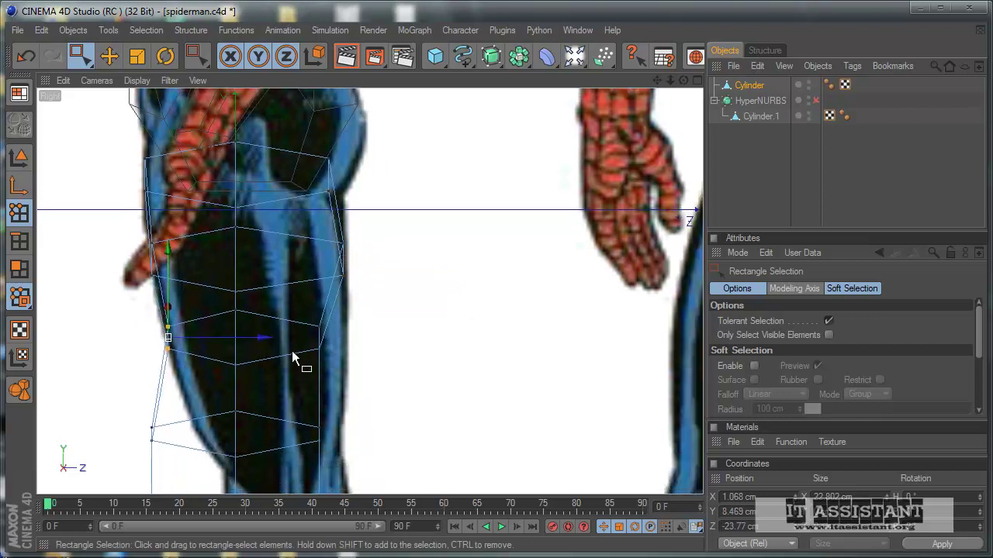
left_click_drag(320, 352, 324, 355)
left_click_drag(414, 337, 470, 343)
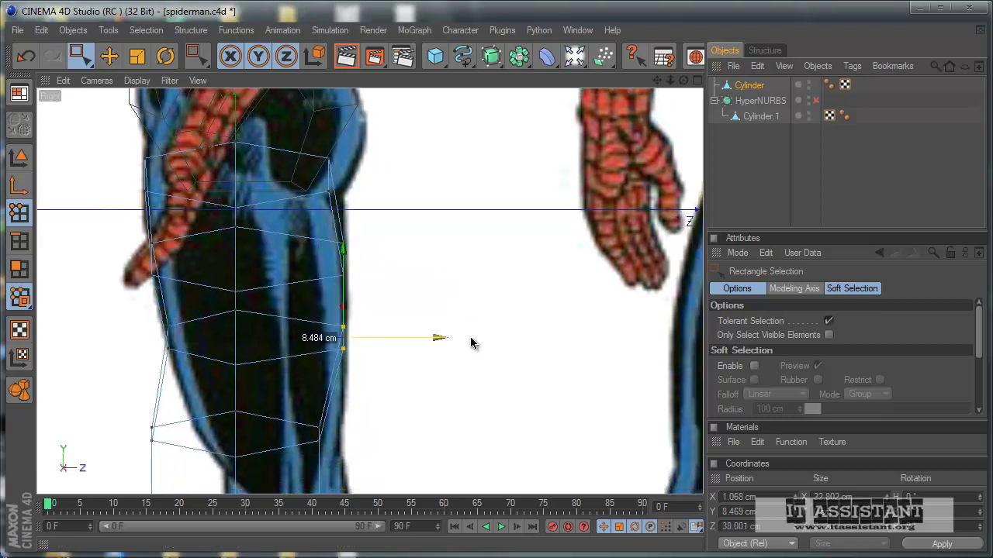
middle_click_drag(343, 353, 471, 345, "alt")
left_click_drag(138, 318, 167, 351)
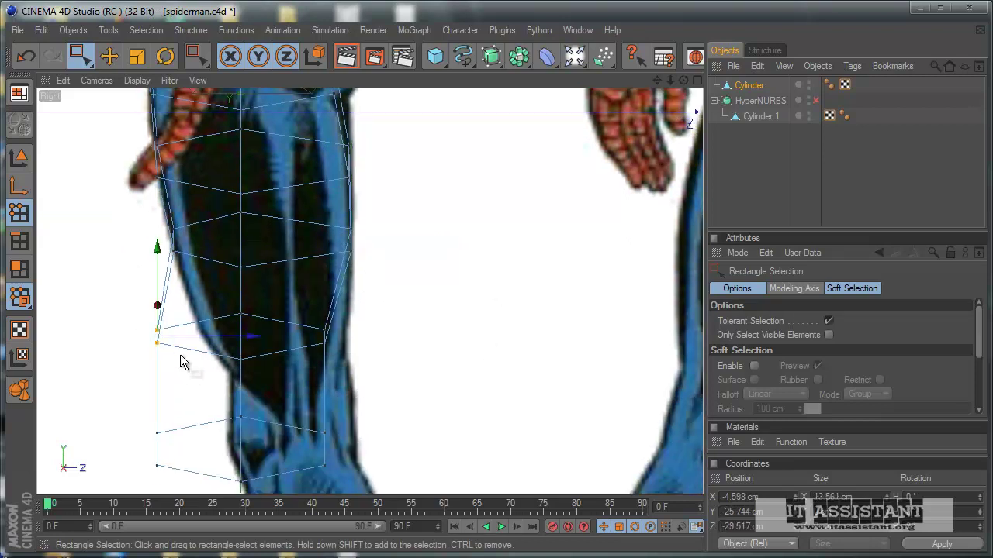
left_click_drag(253, 335, 299, 335)
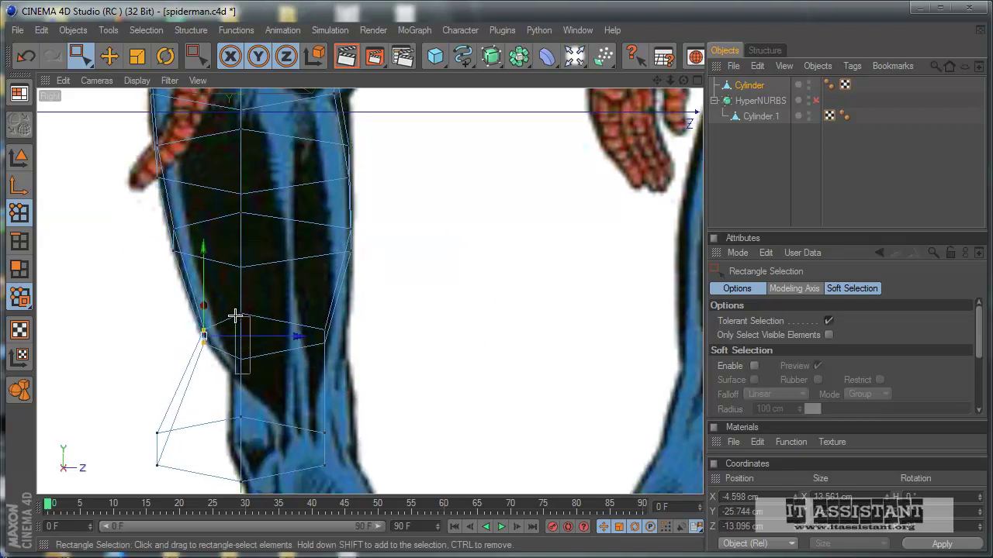
left_click_drag(235, 317, 237, 318)
left_click_drag(311, 336, 472, 344)
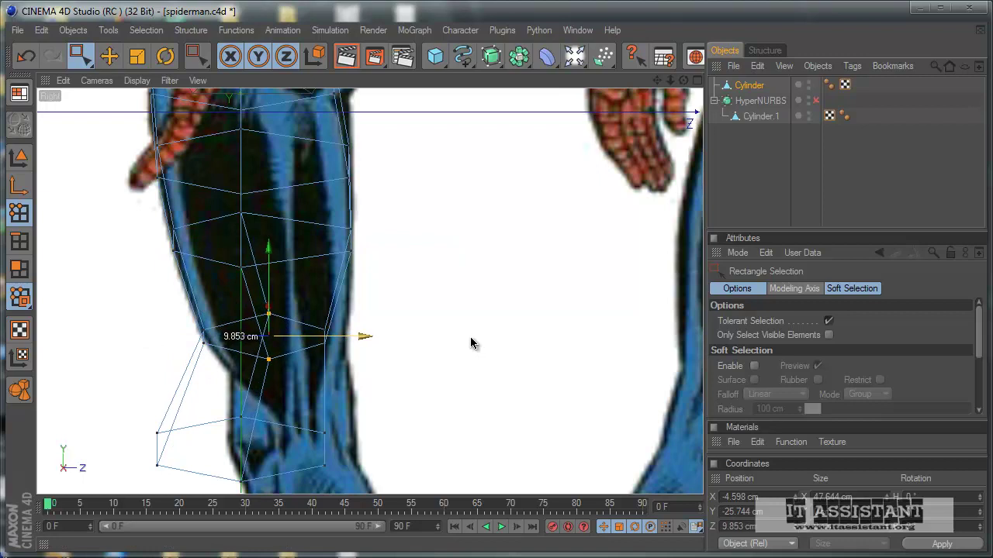
Nudge individual thigh and hip points forward in depth to match the reference outline.
middle_click_drag(470, 341, 471, 391, "alt")
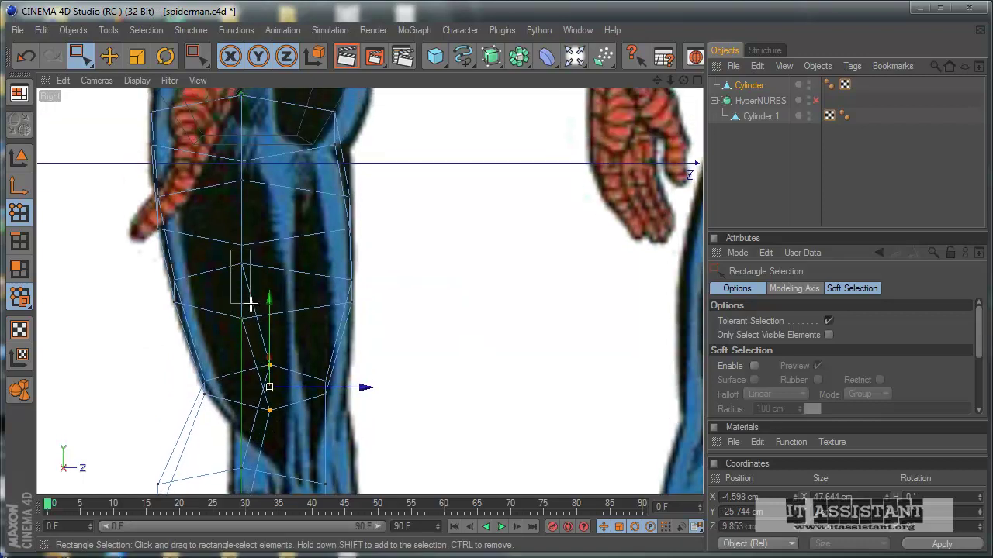
left_click_drag(255, 330, 256, 332)
left_click_drag(334, 288, 471, 336)
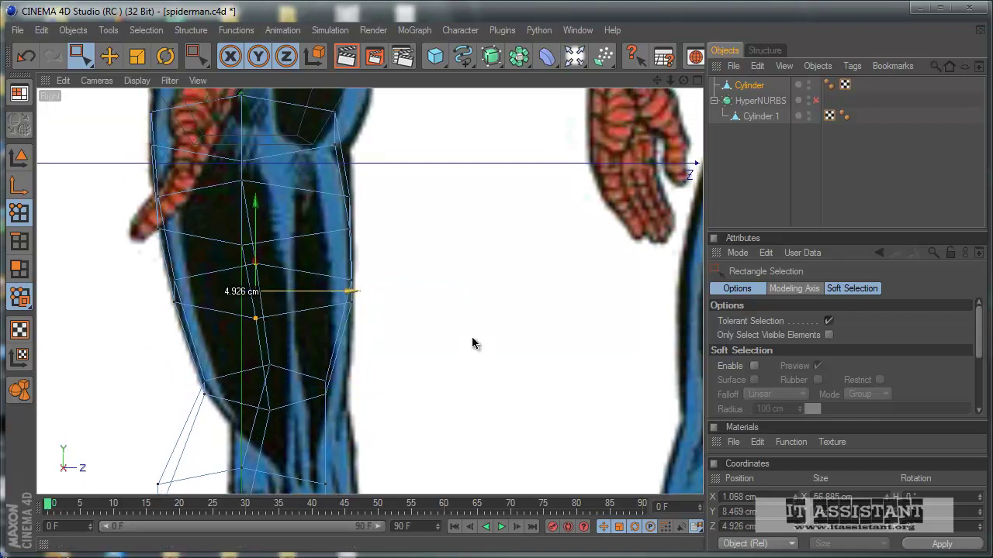
middle_click_drag(471, 337, 468, 413, "alt")
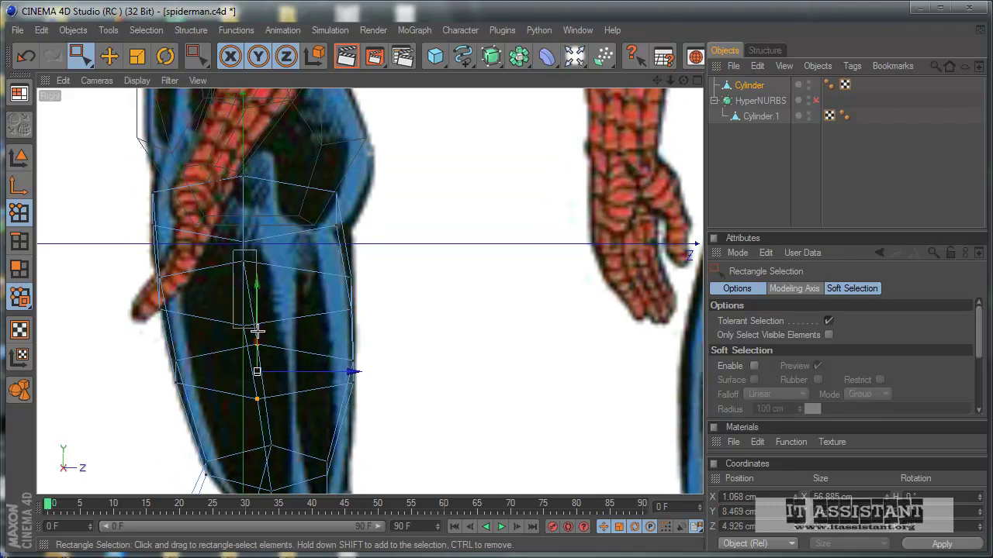
left_click_drag(261, 332, 261, 332)
left_click_drag(345, 293, 471, 337)
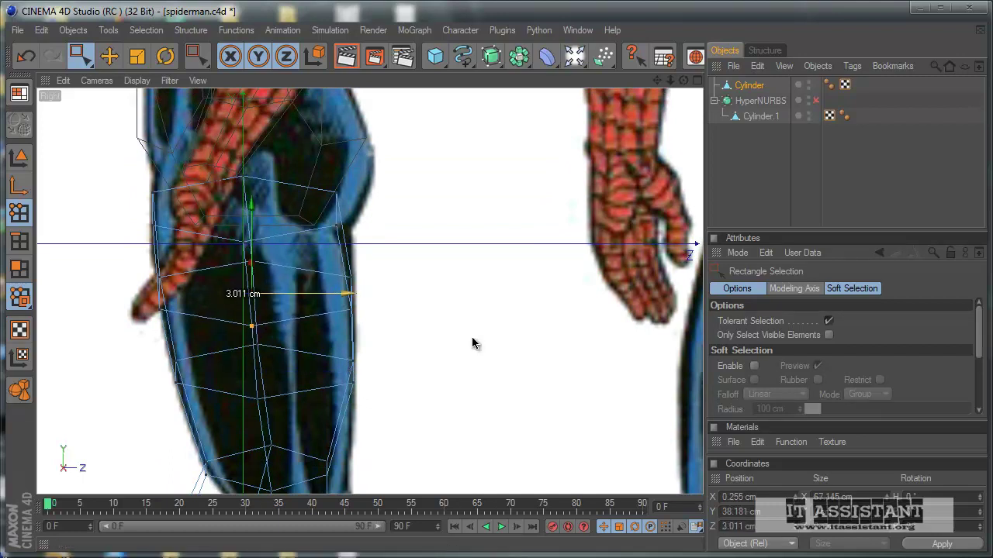
middle_click_drag(471, 347, 475, 415, "alt")
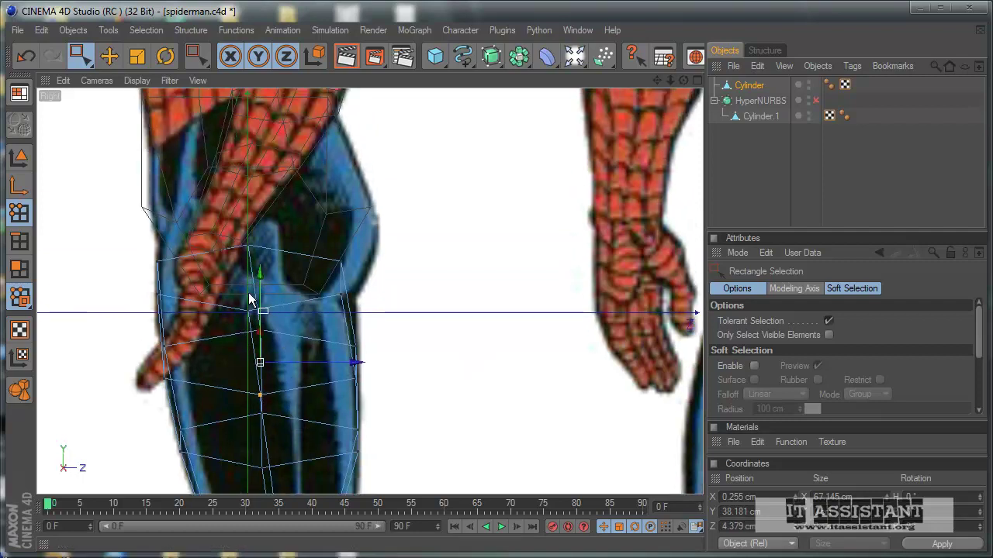
left_click_drag(254, 304, 472, 344)
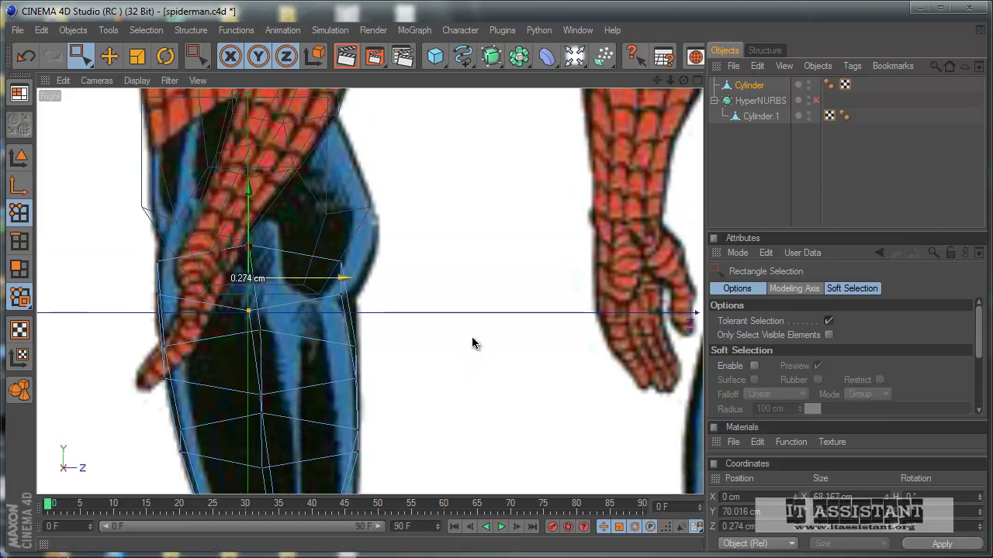
mouse_move(474, 344)
middle_mouse_down("alt")
mouse_move(470, 328)
mouse_move(473, 344)
middle_mouse_up("alt")
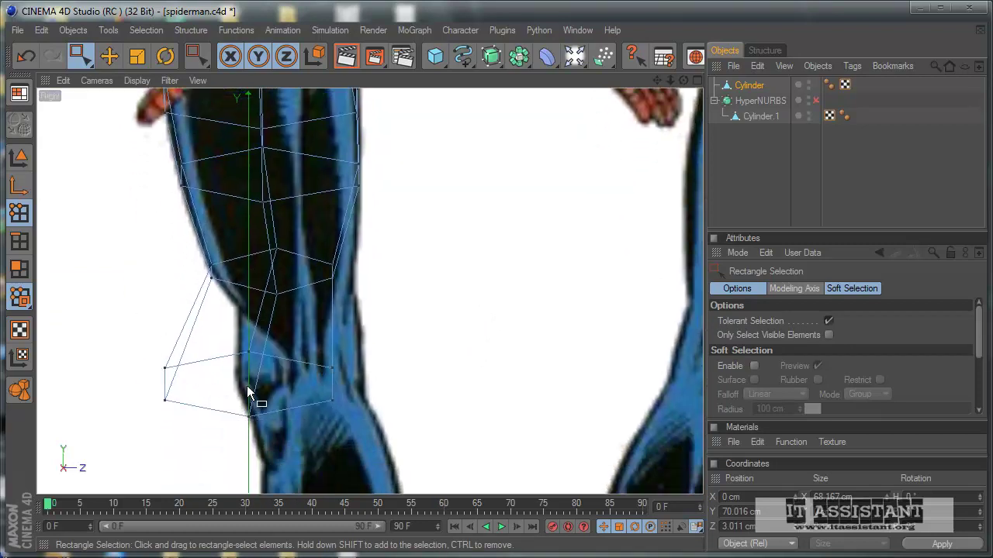
Move the knee ring's points along Z in the Right view to match the reference knee.
mouse_move(269, 451)
left_mouse_down()
mouse_move(283, 421)
mouse_move(471, 336)
mouse_move(339, 419)
left_mouse_up()
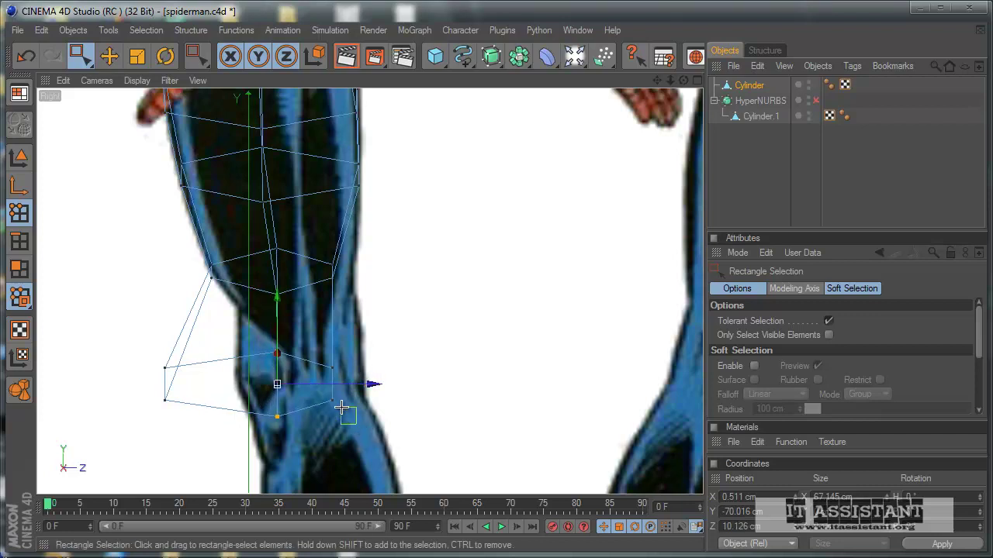
left_click_drag(325, 363, 324, 365)
left_click_drag(385, 387, 374, 385)
left_click_drag(321, 255, 343, 305)
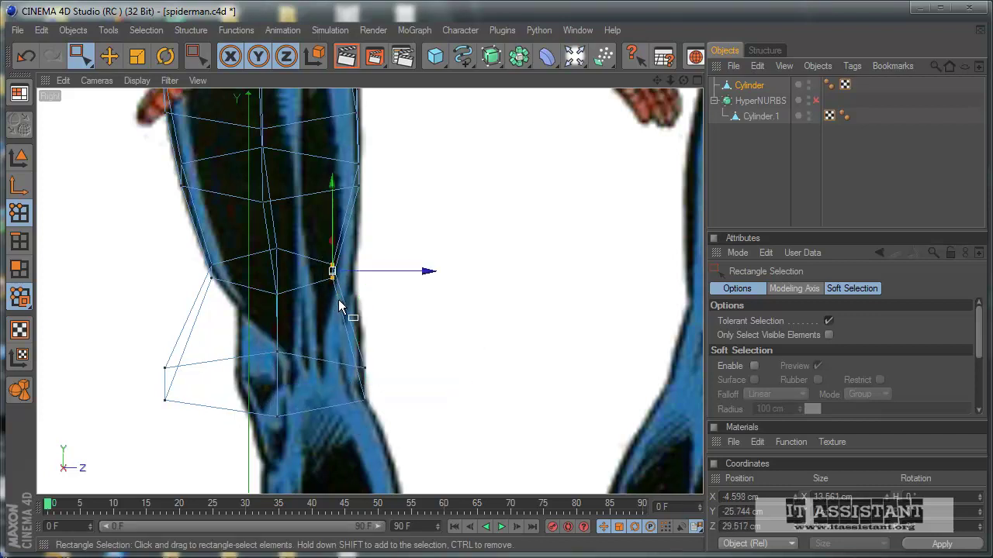
left_click_drag(472, 344, 471, 344)
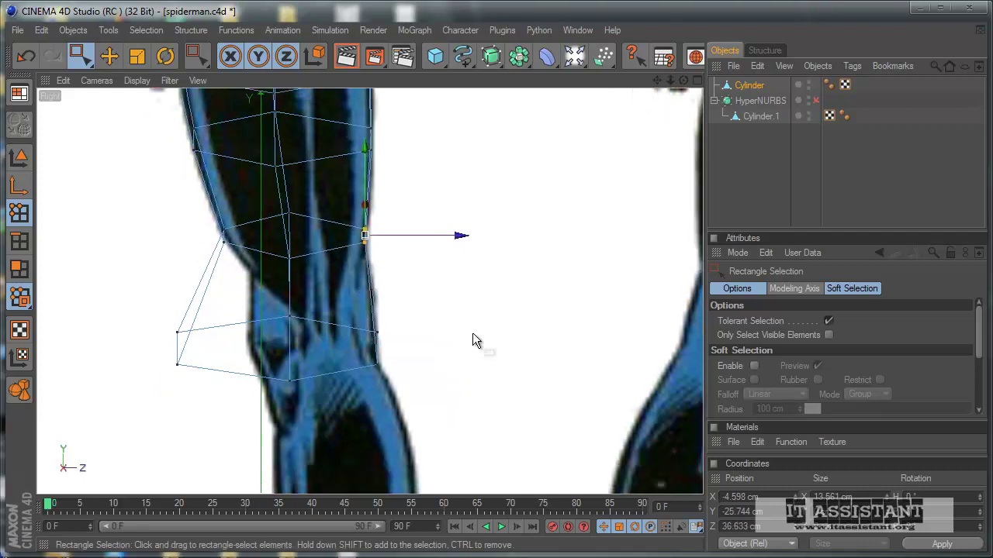
middle_click_drag(473, 334, 486, 291, "alt")
left_click_drag(313, 376, 313, 377)
left_click_drag(471, 344, 472, 344)
middle_click_drag(472, 344, 480, 339, "alt")
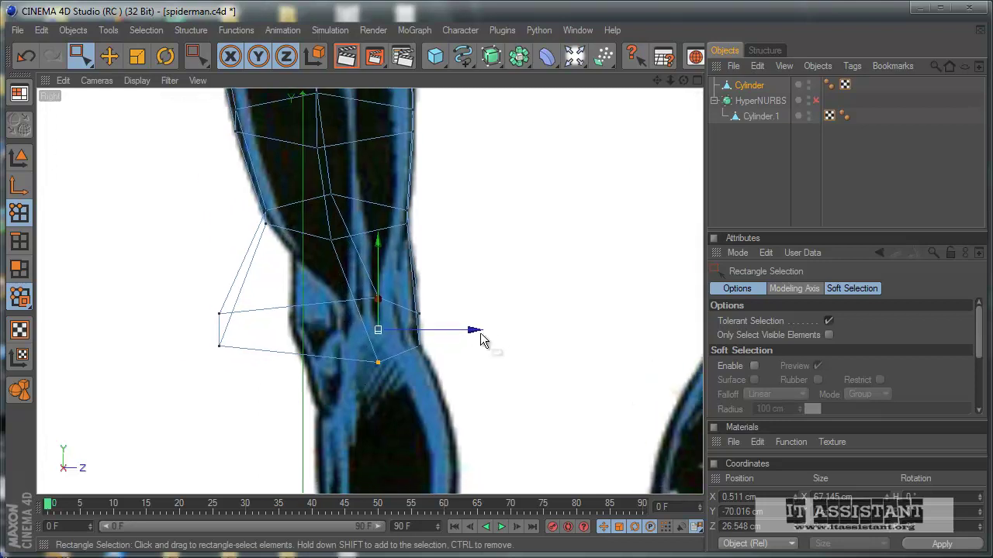
mouse_move(190, 301)
left_mouse_down()
mouse_move(271, 354)
mouse_move(472, 337)
left_mouse_up()
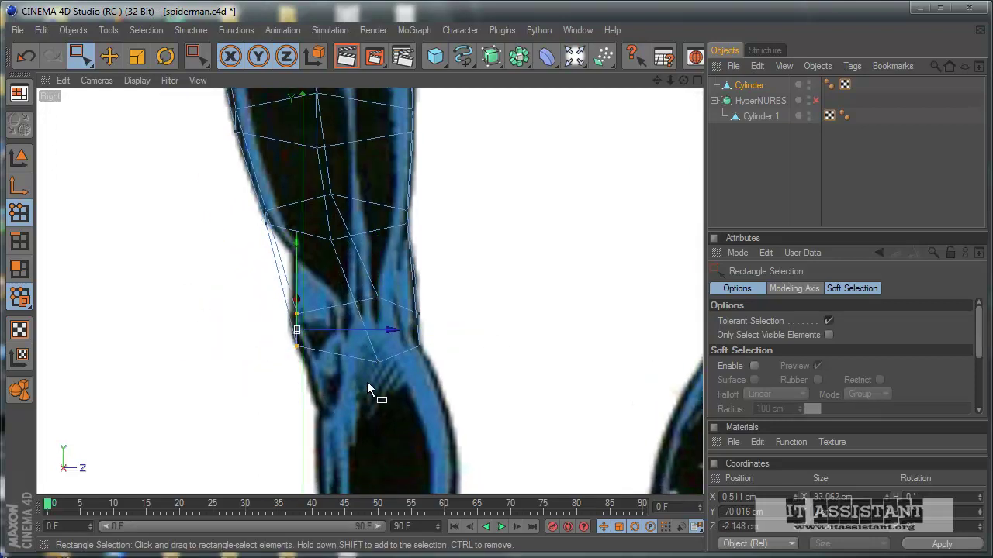
Maximize the Perspective view and orbit to inspect the reshaped leg.
middle_click(365, 382)
middle_click(283, 207)
mouse_move(256, 347)
left_mouse_down("alt")
mouse_move(444, 359)
mouse_move(507, 332)
mouse_move(483, 350)
mouse_move(469, 335)
mouse_move(435, 350)
mouse_move(507, 338)
mouse_move(452, 349)
mouse_move(486, 329)
mouse_move(483, 342)
mouse_move(472, 334)
left_mouse_up("alt")
Adjust a lower-leg point in the side view, then check the leg in perspective.
key("F5")
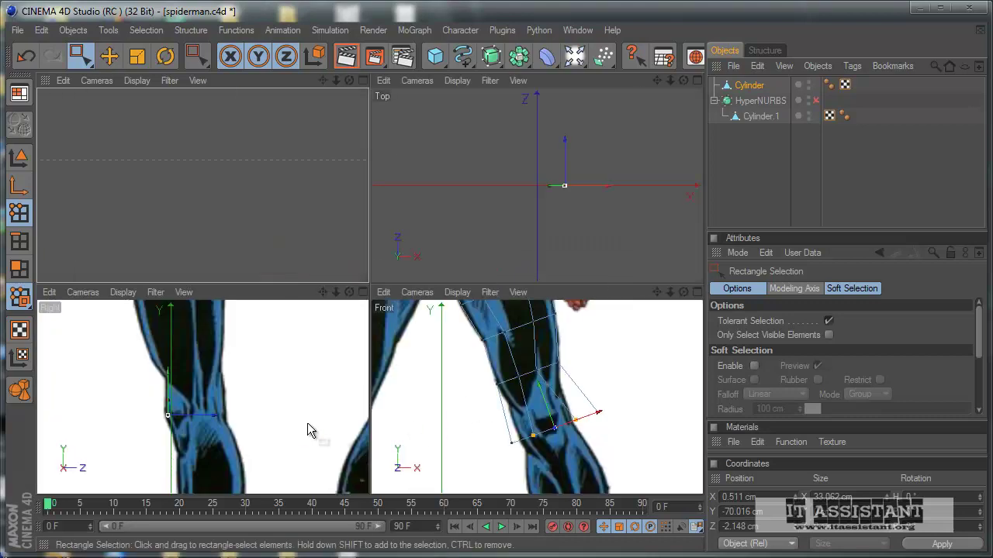
key("F3")
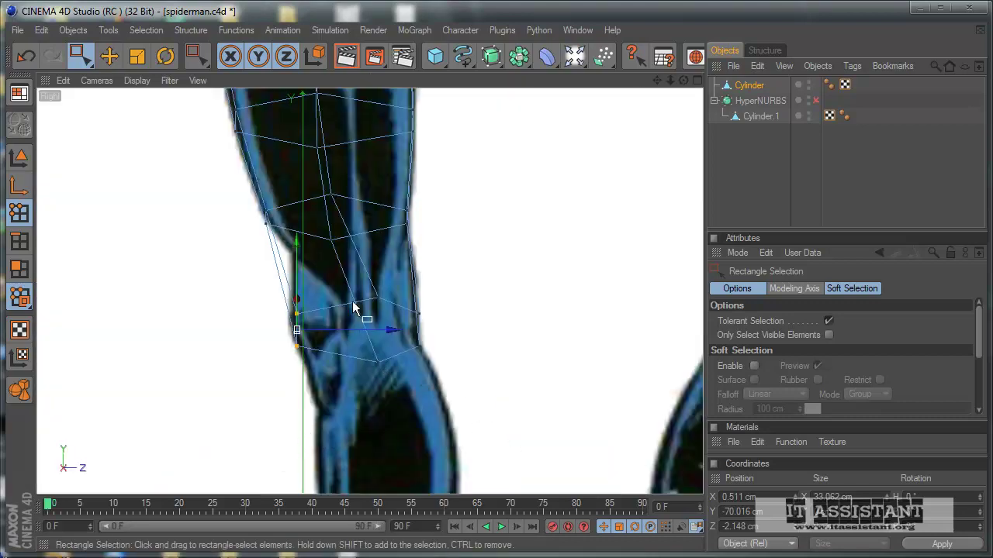
left_click(374, 362)
left_click_drag(465, 331, 470, 344)
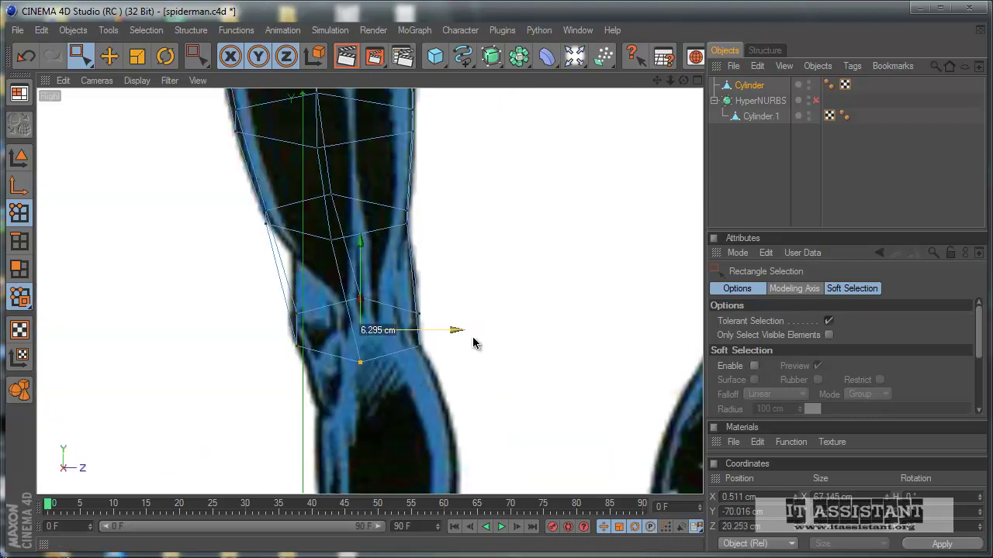
key("F5")
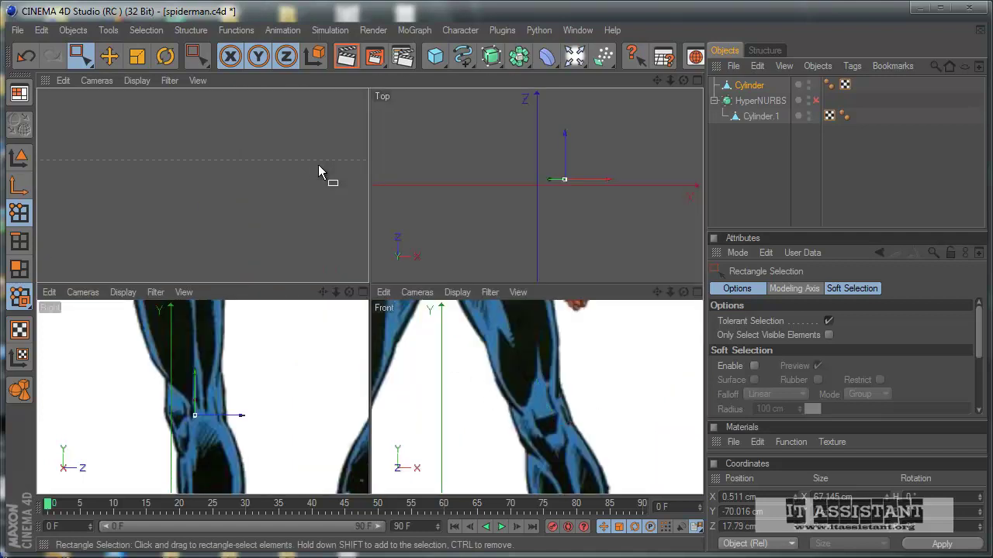
key("F1")
left_click_drag(243, 305, 472, 336, "alt")
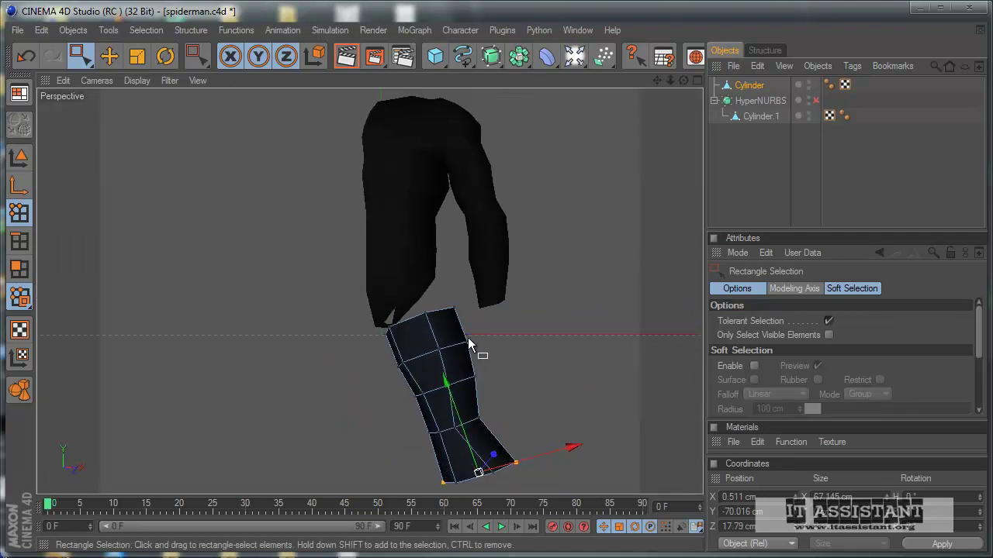
In the Front view, slide the cylinder's bottom-left and bottom-right points along X onto the knee outline.
key("F5")
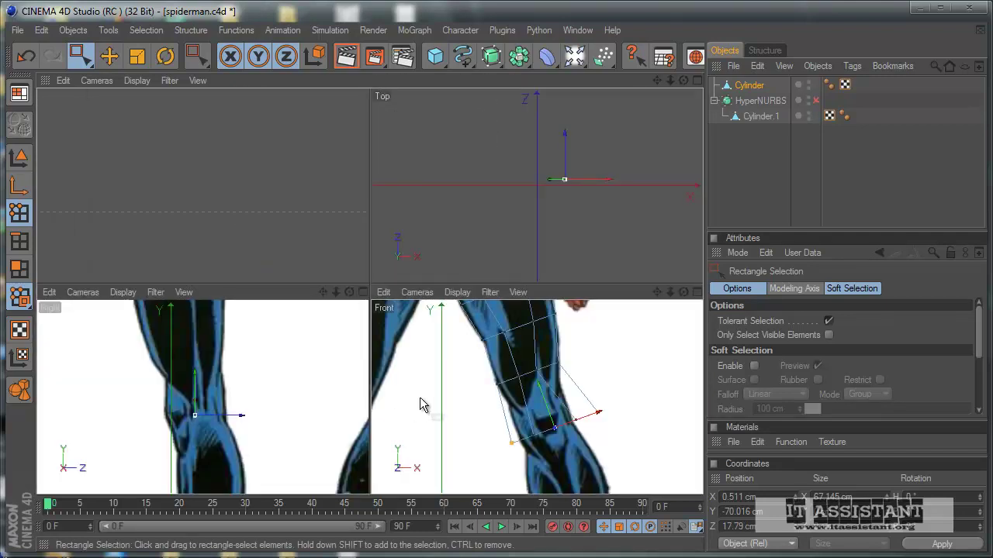
key("F4")
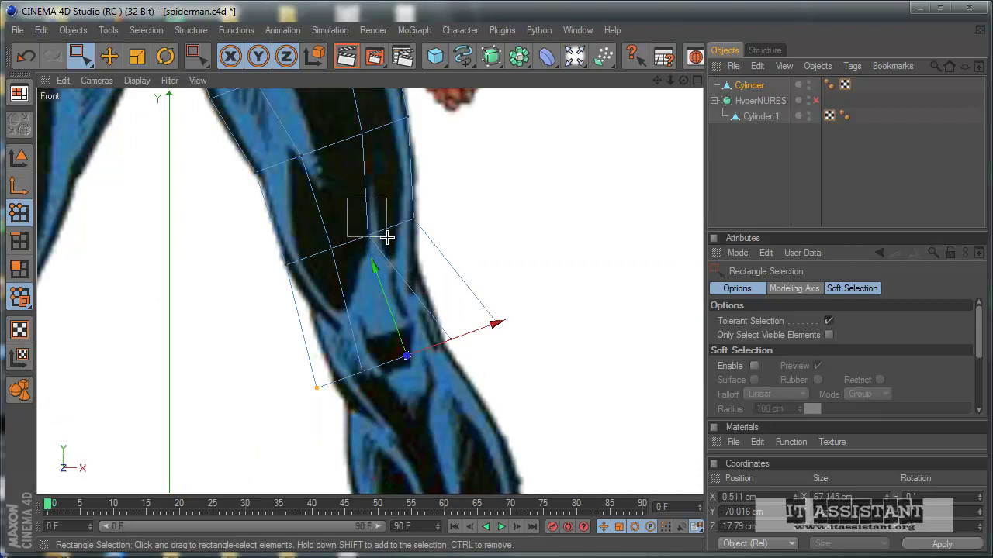
left_click(368, 223)
left_click_drag(378, 413, 380, 411)
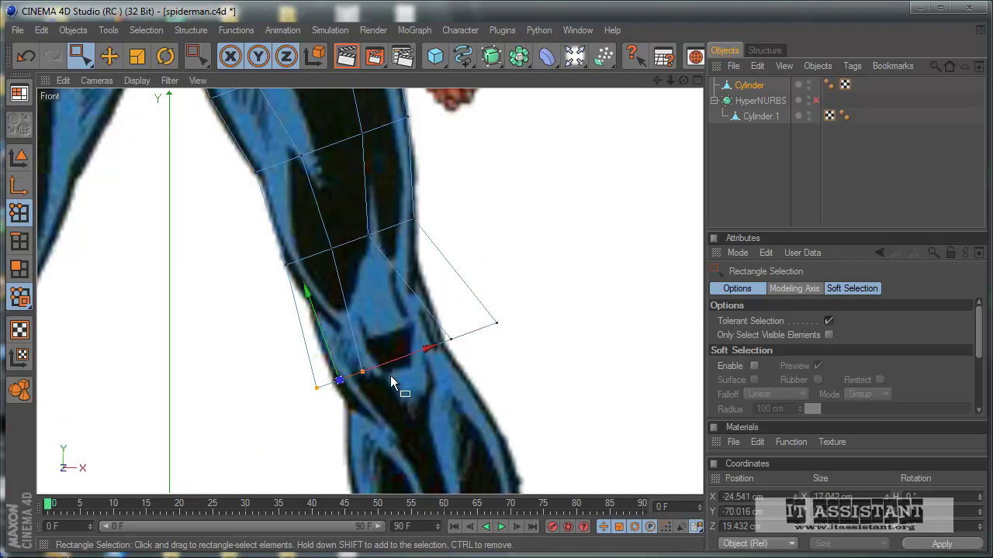
left_click_drag(422, 355, 472, 339)
left_click_drag(436, 302, 436, 302)
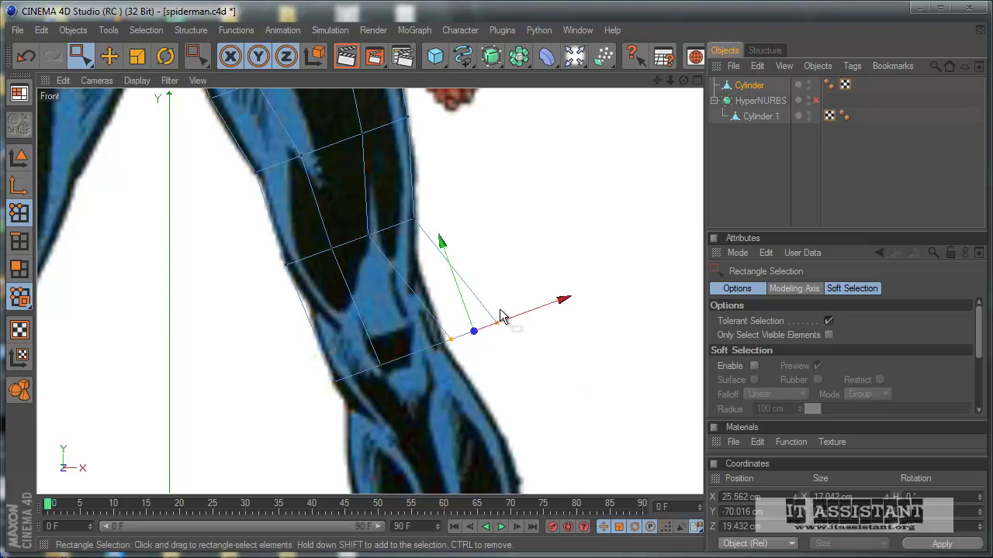
left_click_drag(472, 337, 471, 343)
Add a HyperNURBS object and place the Cylinder inside HyperNURBS.1 to smooth the lower leg.
middle_click(543, 350)
middle_click(279, 203)
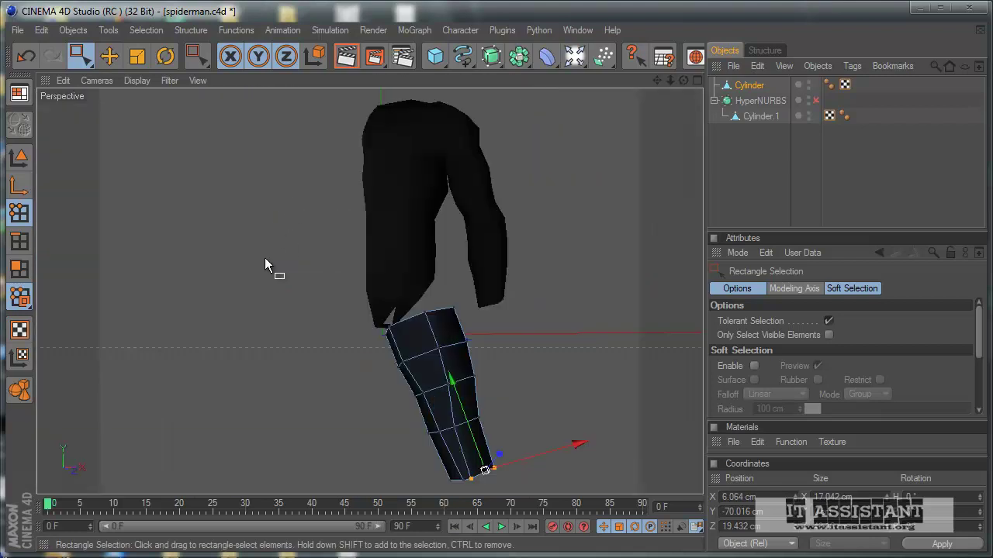
mouse_move(266, 266)
left_mouse_down("alt")
mouse_move(477, 354)
mouse_move(465, 350)
left_mouse_up("alt")
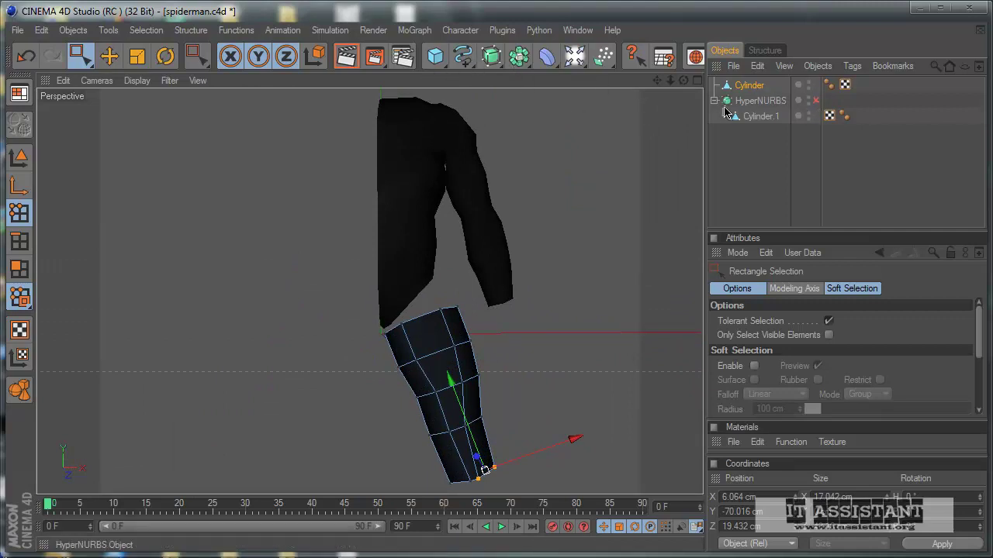
mouse_move(627, 283)
left_mouse_down("alt")
mouse_move(488, 349)
mouse_move(431, 342)
left_mouse_up("alt")
left_click_drag(491, 56, 571, 68)
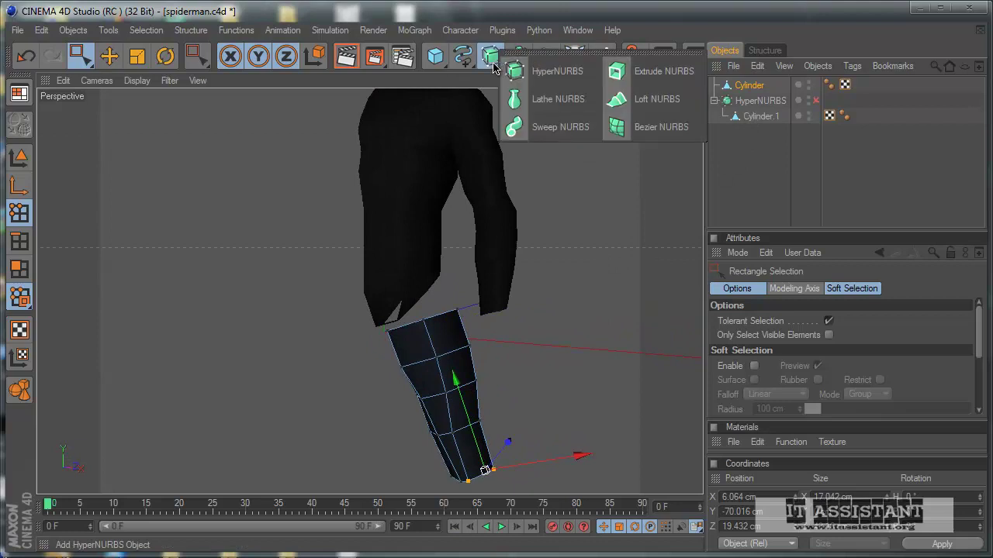
left_click(571, 68)
left_click_drag(756, 101, 770, 87)
left_click(757, 209)
mouse_move(488, 334)
left_mouse_down("alt")
mouse_move(454, 342)
mouse_move(532, 333)
mouse_move(435, 339)
mouse_move(466, 339)
mouse_move(470, 350)
mouse_move(474, 316)
mouse_move(469, 340)
mouse_move(494, 340)
mouse_move(463, 332)
mouse_move(462, 349)
mouse_move(482, 326)
mouse_move(468, 346)
mouse_move(482, 353)
mouse_move(480, 333)
mouse_move(467, 343)
mouse_move(474, 335)
left_mouse_up("alt")
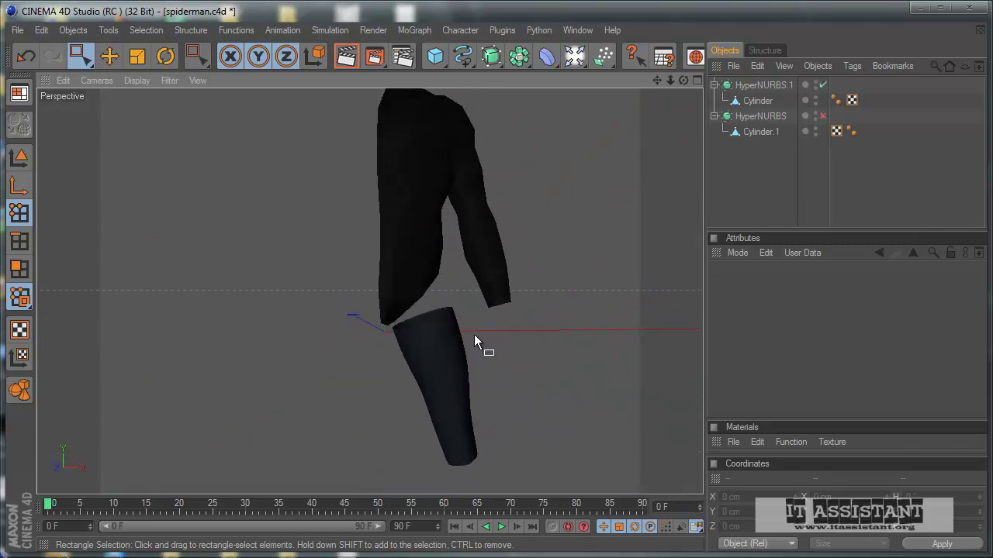
Disable HyperNURBS.1 smoothing, select the Cylinder, and maximize the Front view on the thigh and hip.
left_click(823, 84)
left_click(758, 101)
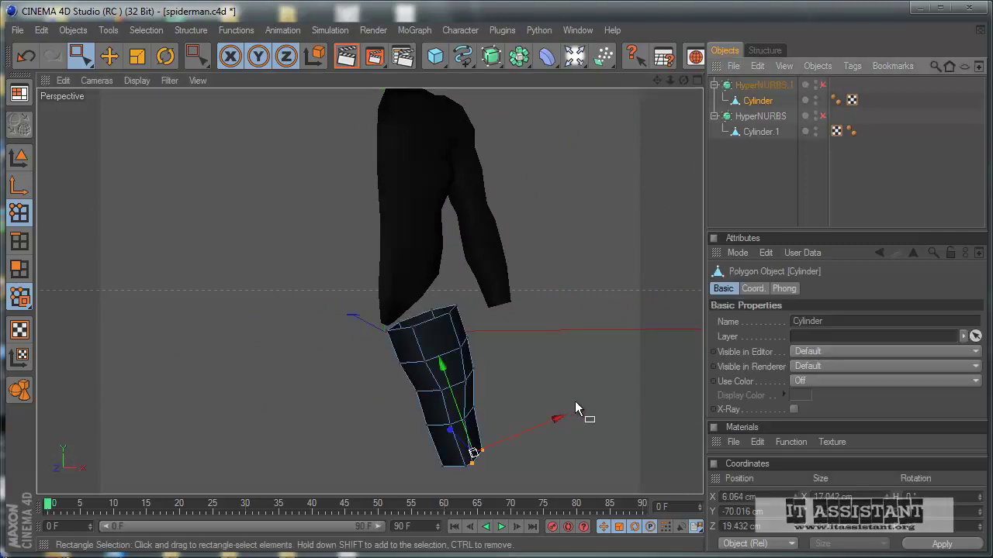
mouse_move(565, 468)
left_mouse_down("alt")
mouse_move(535, 478)
mouse_move(466, 337)
left_mouse_up("alt")
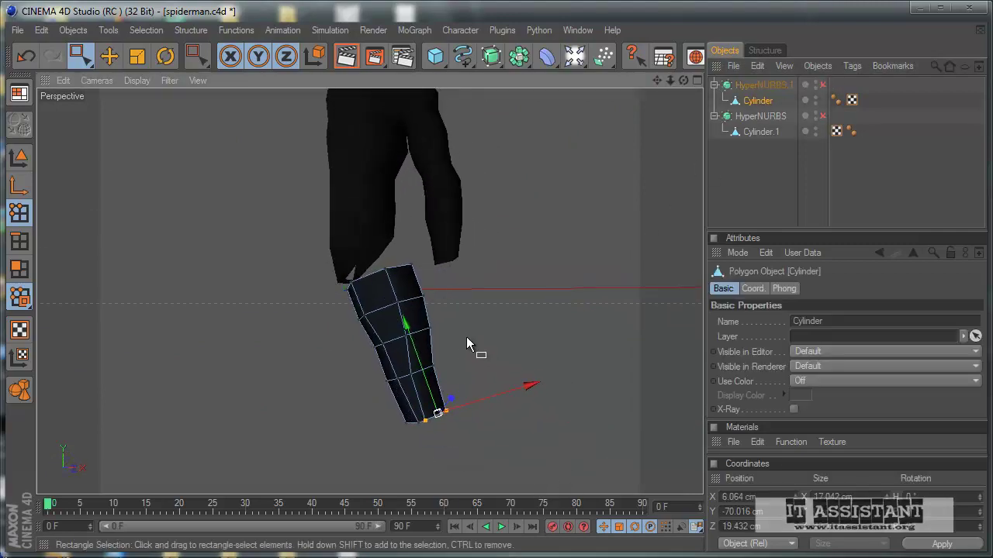
middle_click(519, 446)
middle_click(483, 461)
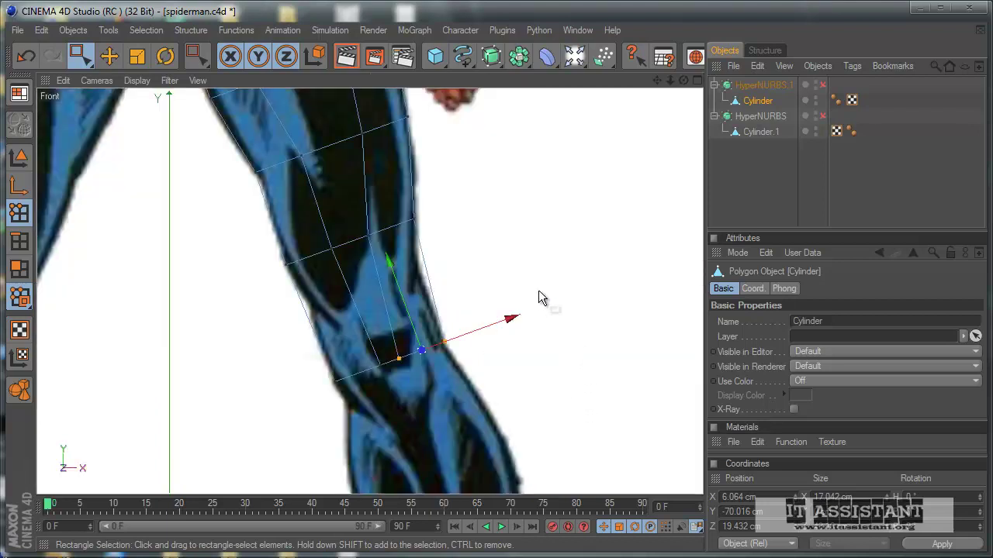
middle_click_drag(542, 299, 471, 338, "alt")
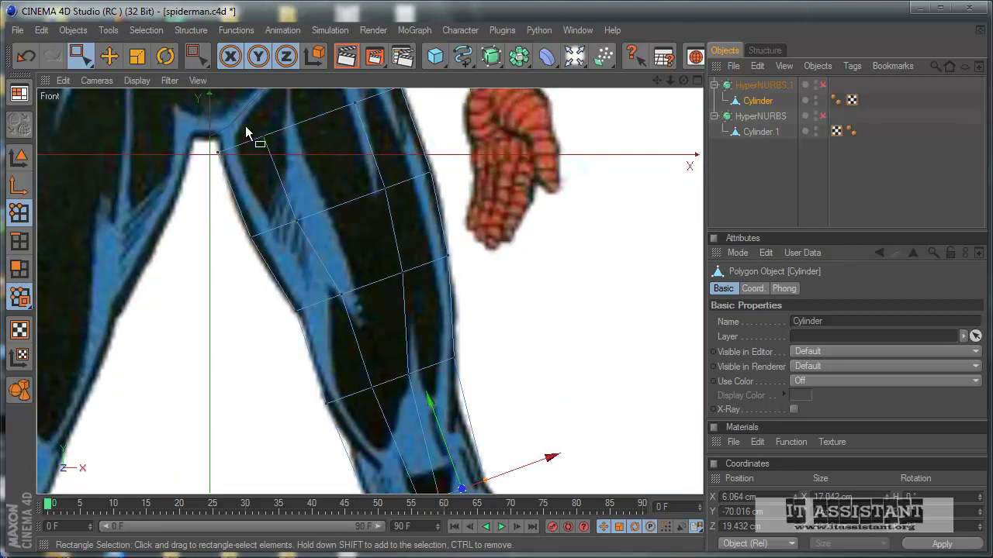
Move the top and upper-side vertices of the cylinder along X onto the hip and thigh outline.
left_click_drag(269, 161, 271, 157)
middle_click_drag(471, 343, 466, 321, "alt")
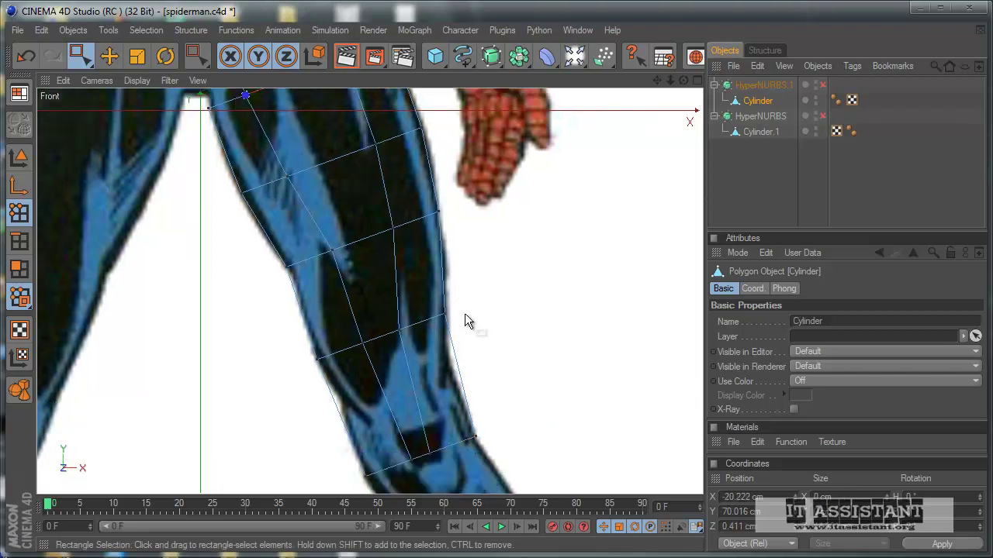
left_click(284, 178)
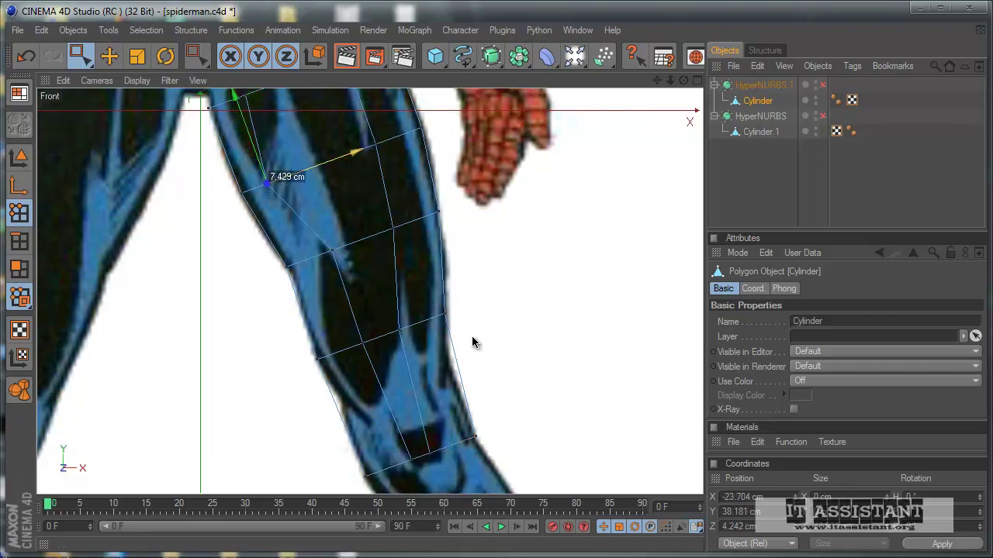
middle_click_drag(473, 339, 487, 392, "alt")
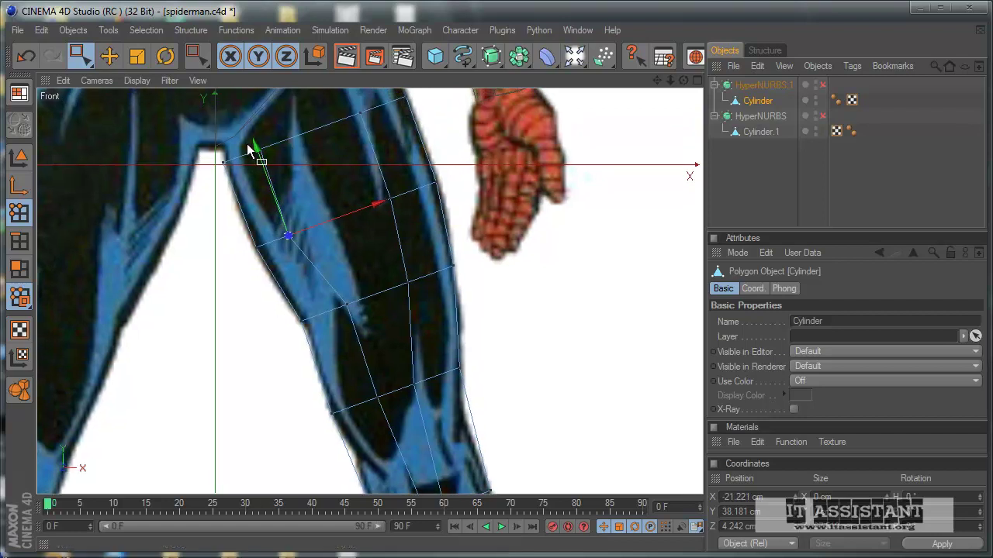
left_click(246, 144)
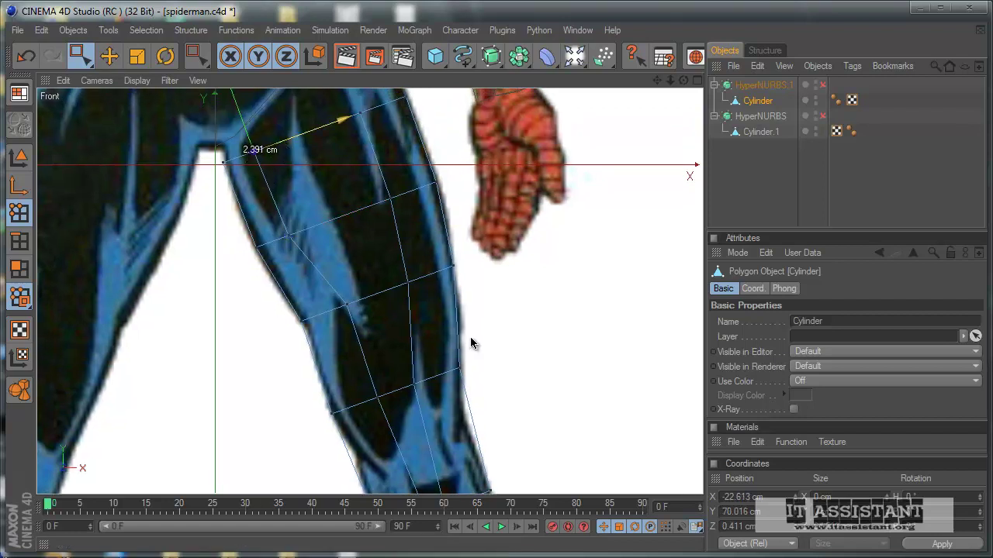
left_click_drag(301, 239, 315, 241)
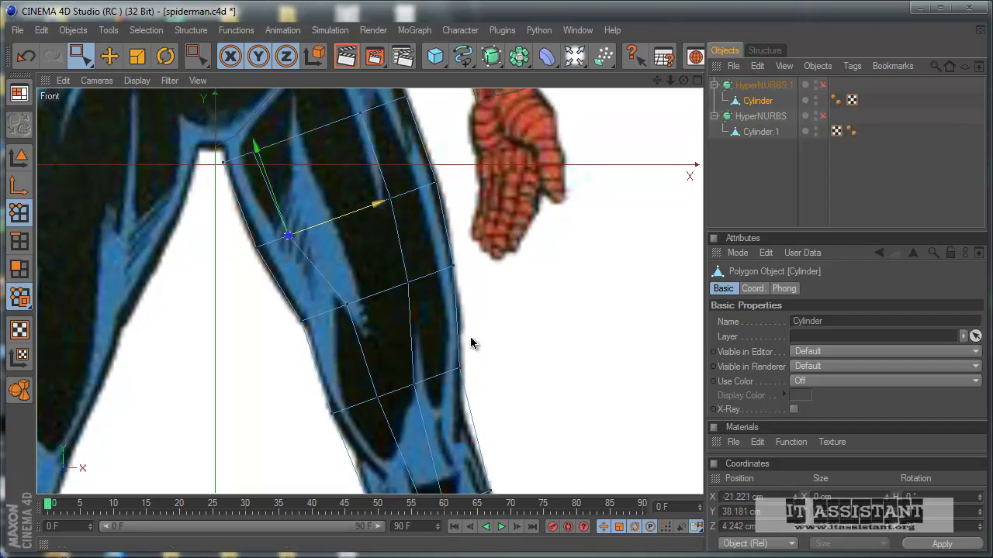
middle_click_drag(322, 297, 314, 238, "alt")
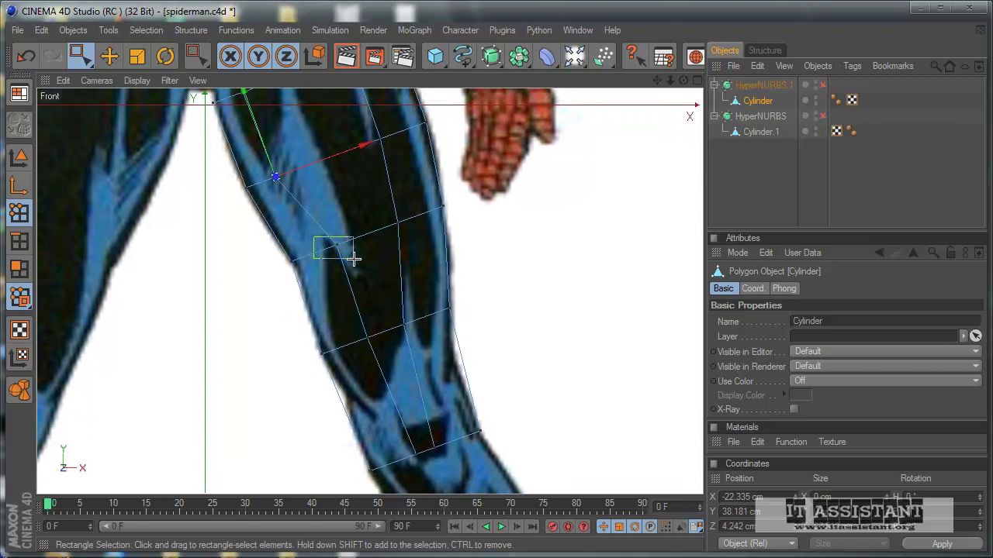
left_click_drag(353, 259, 353, 259)
middle_click_drag(357, 348, 341, 310, "alt")
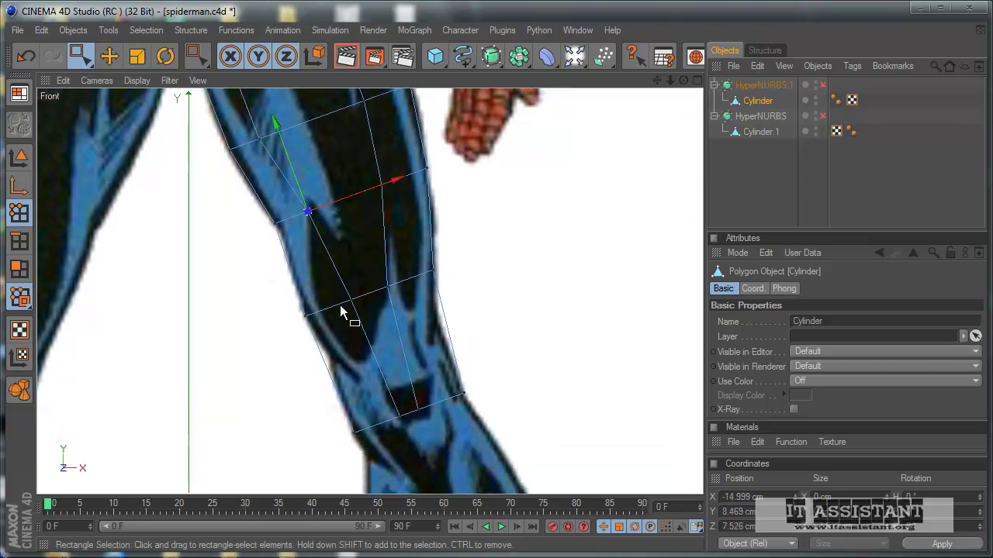
left_click(341, 312)
mouse_move(346, 293)
left_mouse_down()
mouse_move(470, 338)
mouse_move(381, 277)
mouse_move(415, 295)
left_mouse_up()
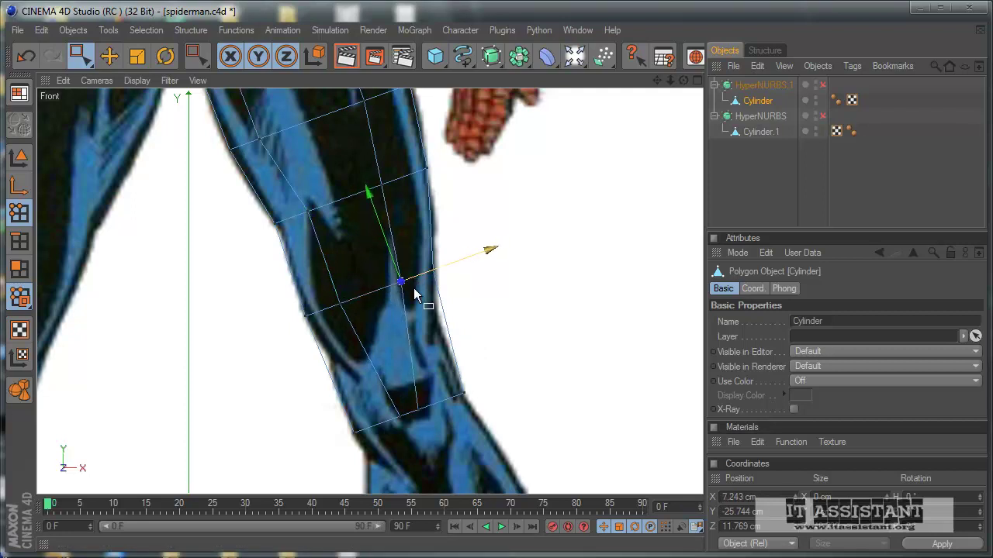
Shift the thigh-edge and knee vertices sideways to follow the reference leg outline.
middle_click_drag(415, 296, 373, 287, "alt")
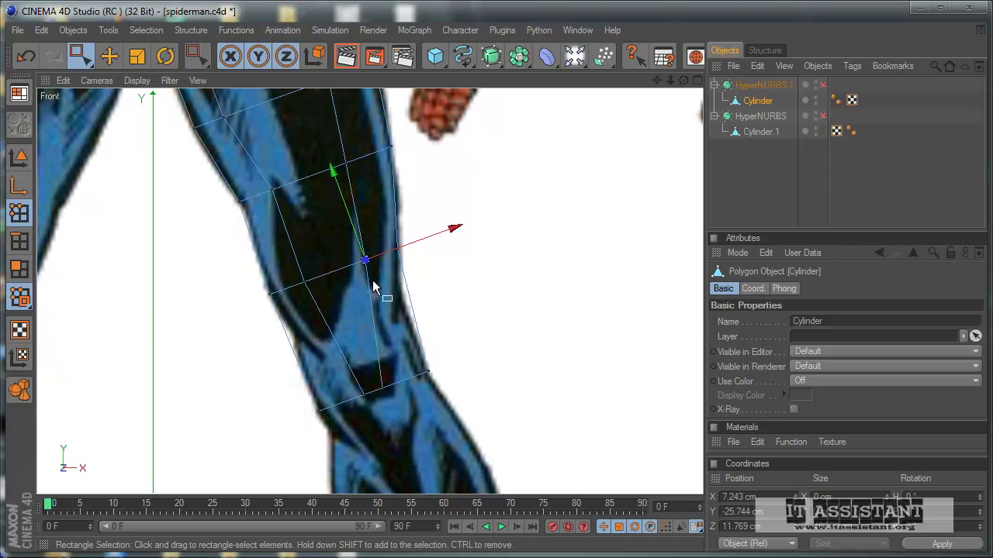
middle_click_drag(473, 346, 470, 335, "alt")
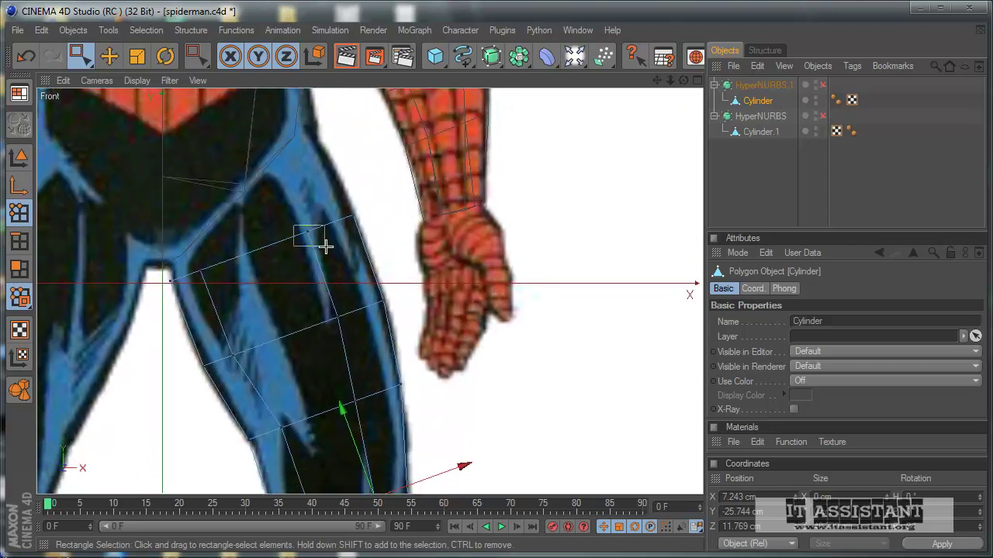
left_click_drag(326, 247, 326, 248)
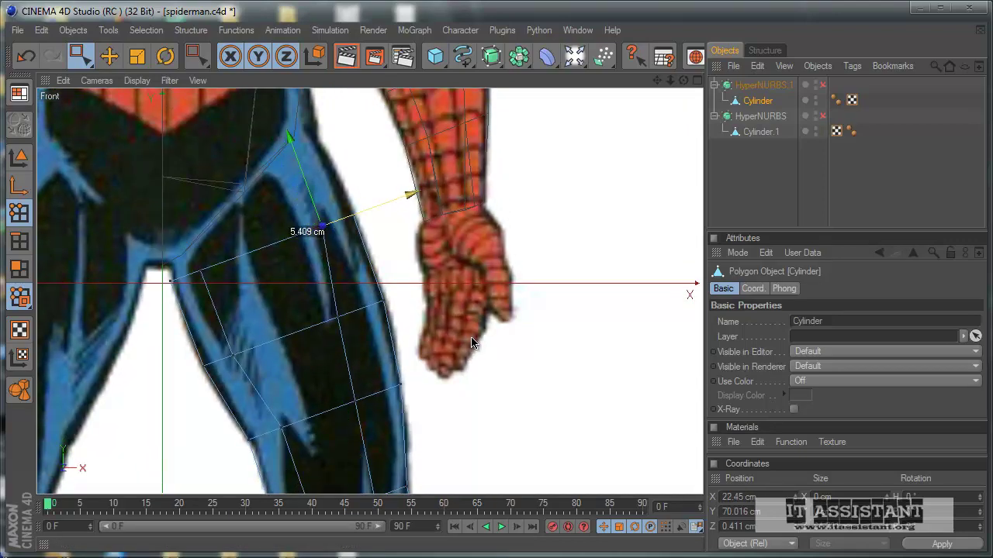
middle_click_drag(328, 275, 318, 269, "alt")
left_click_drag(342, 258, 342, 259)
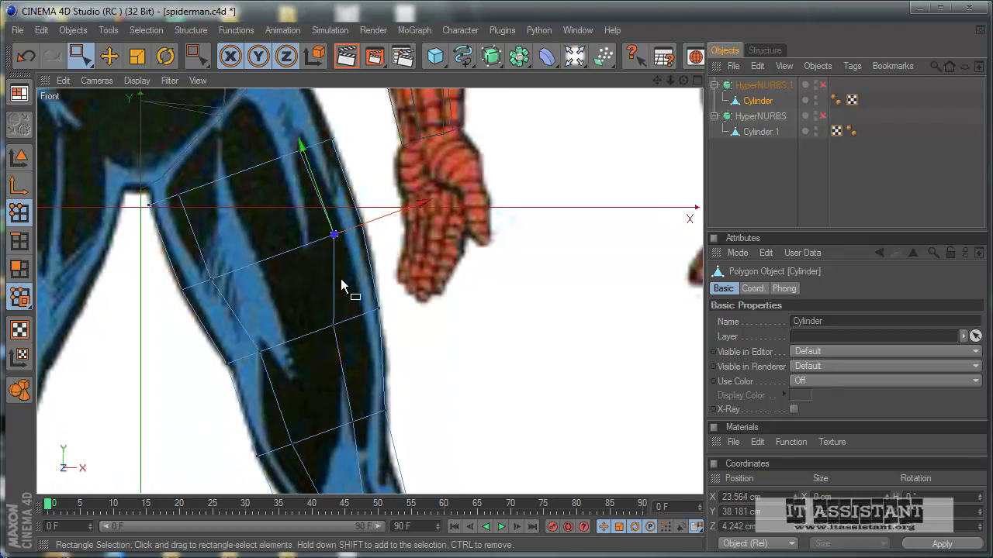
middle_click_drag(344, 283, 330, 280, "alt")
left_click_drag(350, 263, 473, 344)
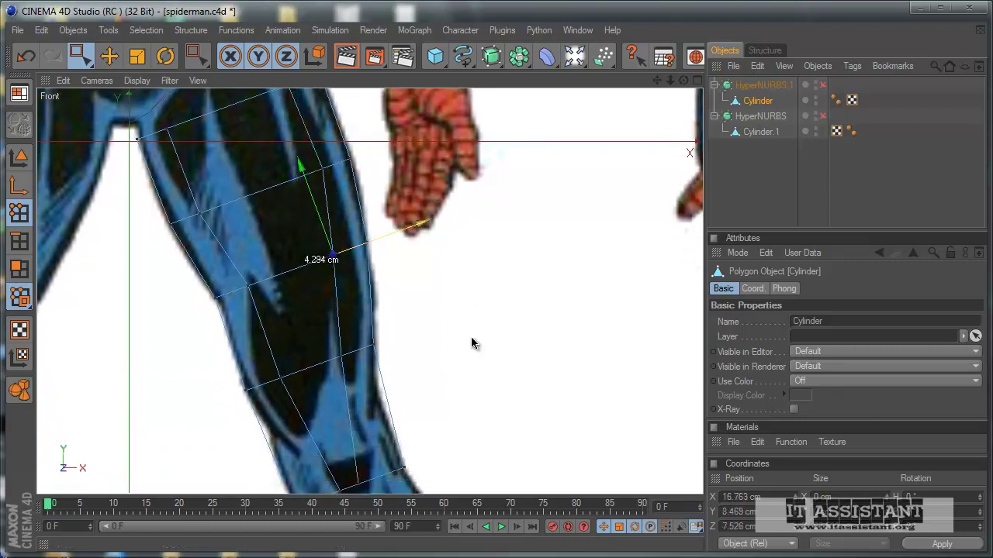
middle_click_drag(472, 342, 471, 339, "alt")
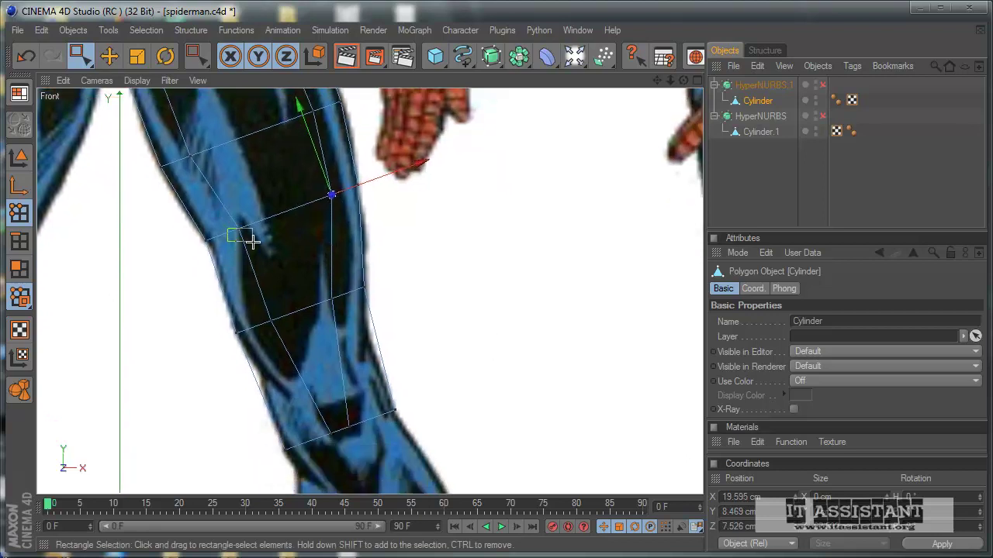
left_click_drag(253, 242, 469, 344)
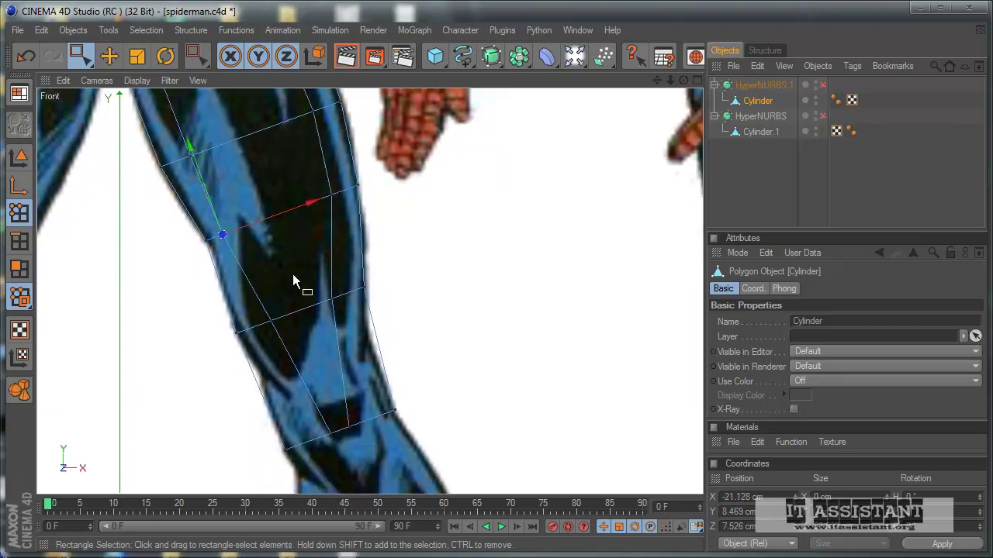
middle_click_drag(292, 274, 250, 277, "alt")
left_click_drag(250, 257, 266, 278)
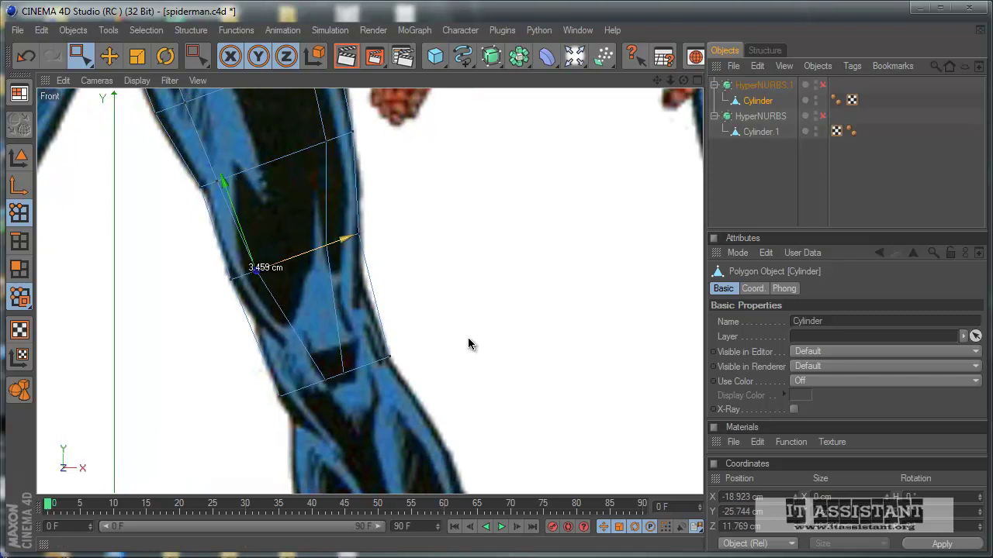
middle_click_drag(474, 342, 471, 317, "alt")
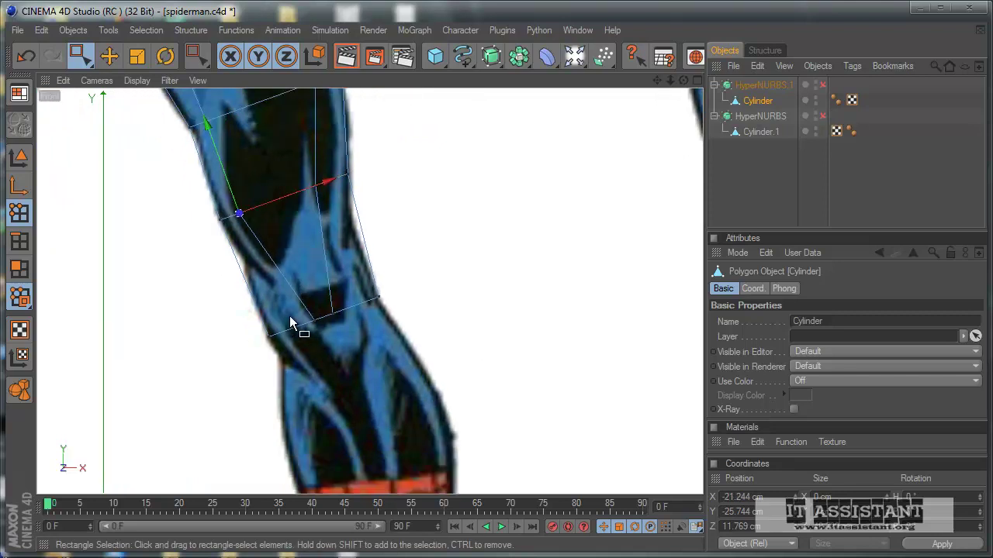
left_click_drag(322, 336, 322, 336)
left_click_drag(399, 289, 473, 344)
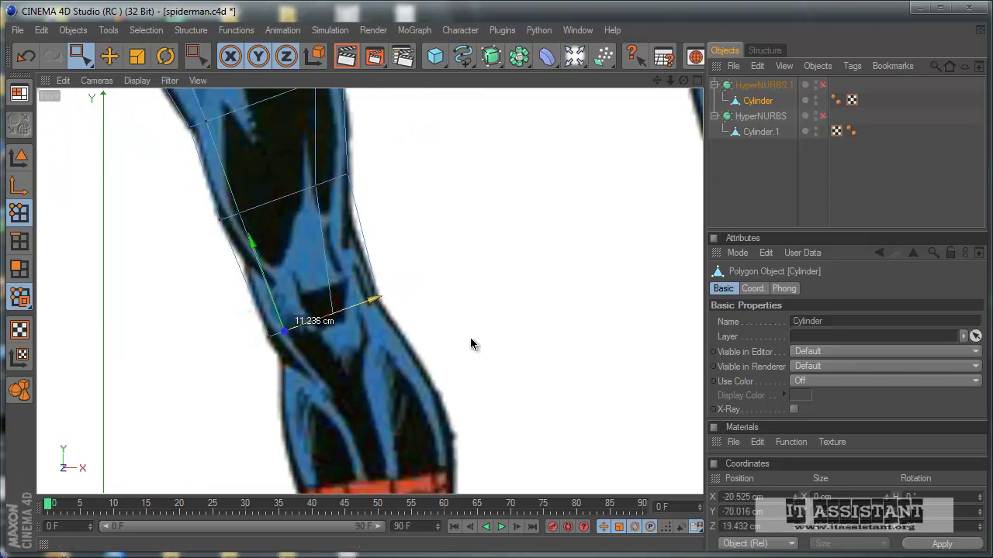
Push the shin points along X to follow the blue shin in the reference.
scroll(473, 343, "up", 2)
scroll(472, 344, "up", 1)
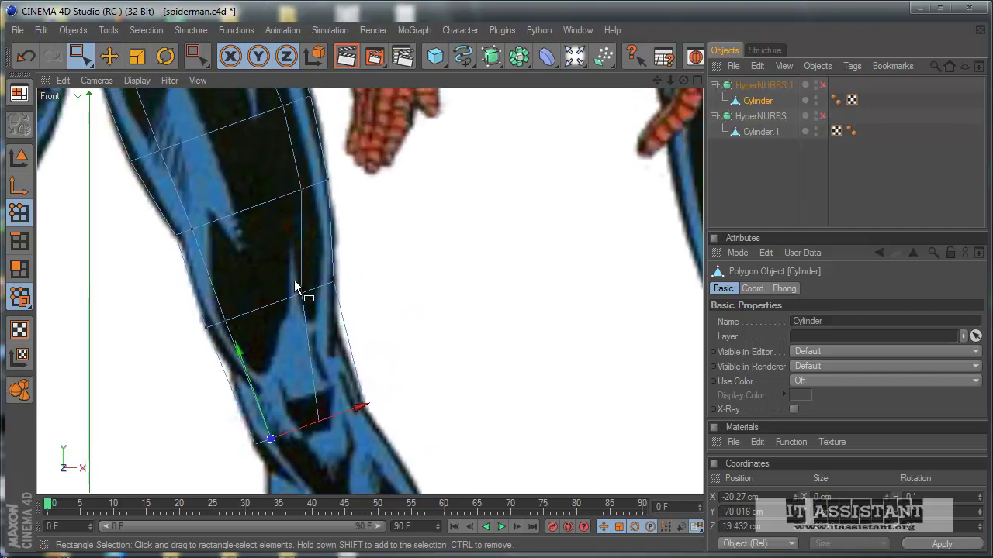
left_click_drag(333, 282, 473, 344)
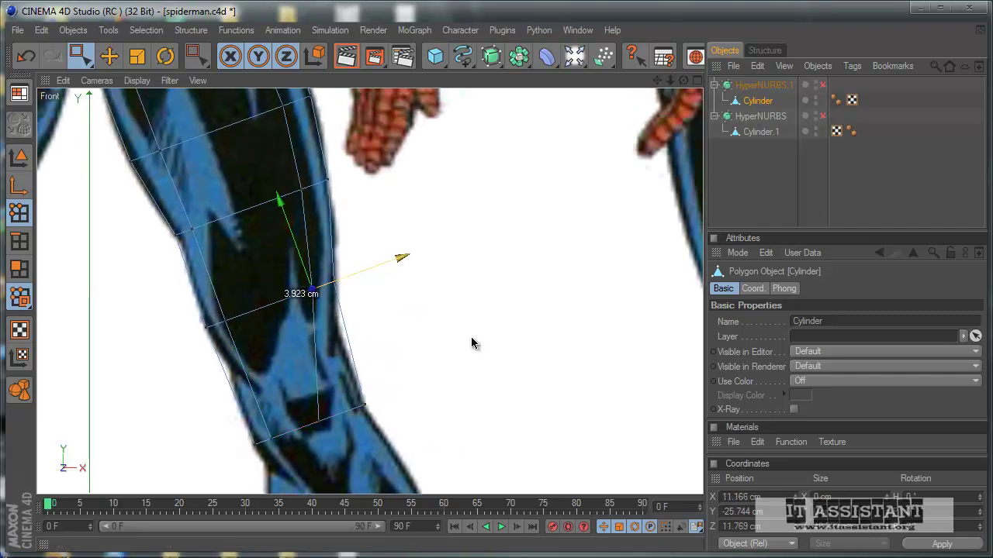
scroll(473, 344, "down", 2)
scroll(311, 353, "up", 2)
left_click_drag(334, 376, 383, 355)
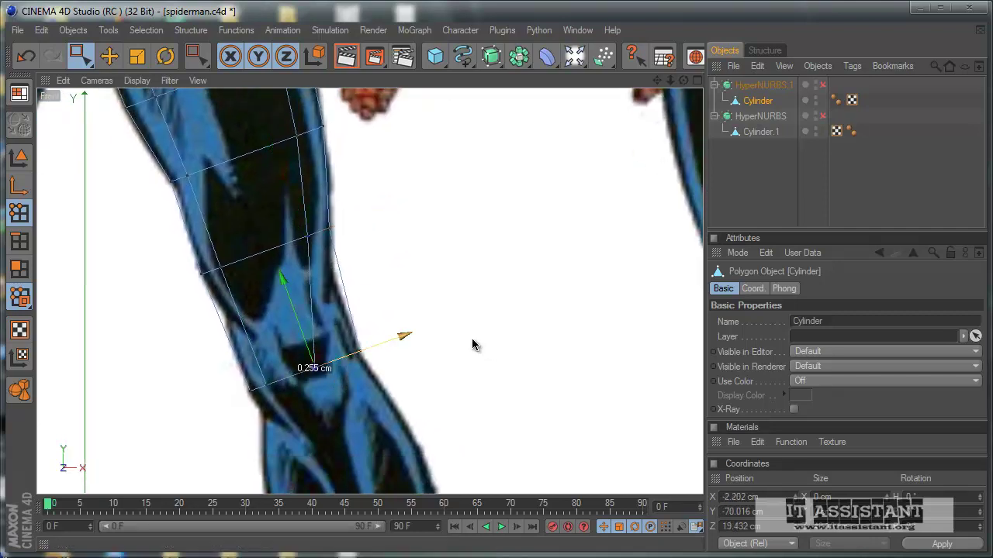
Preview the leg with HyperNURBS.1 turned on, then drag Cylinder out of it to the root level.
middle_click(383, 356)
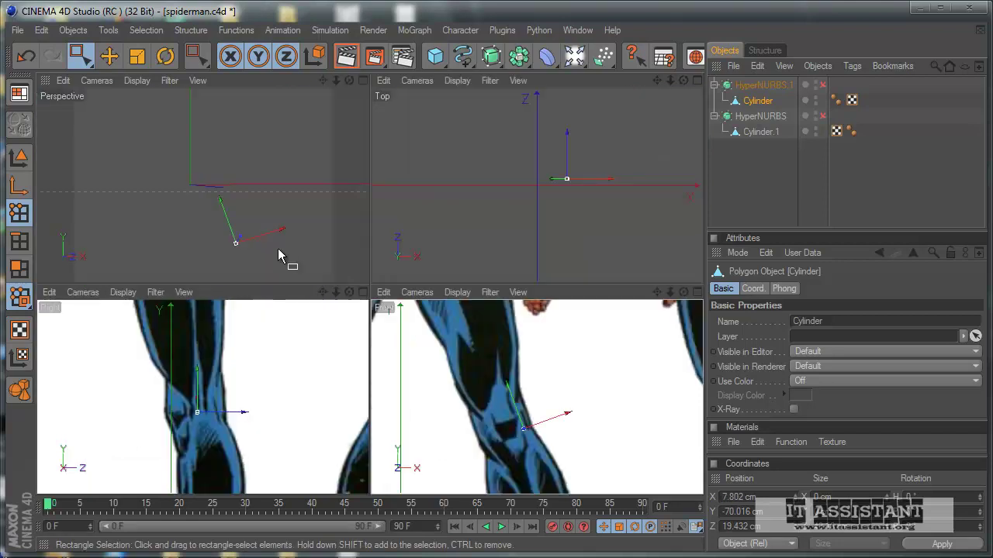
middle_click(278, 248)
mouse_move(278, 248)
left_mouse_down("alt")
mouse_move(475, 331)
mouse_move(461, 350)
mouse_move(466, 337)
mouse_move(452, 340)
mouse_move(487, 348)
mouse_move(503, 337)
mouse_move(483, 348)
left_mouse_up("alt")
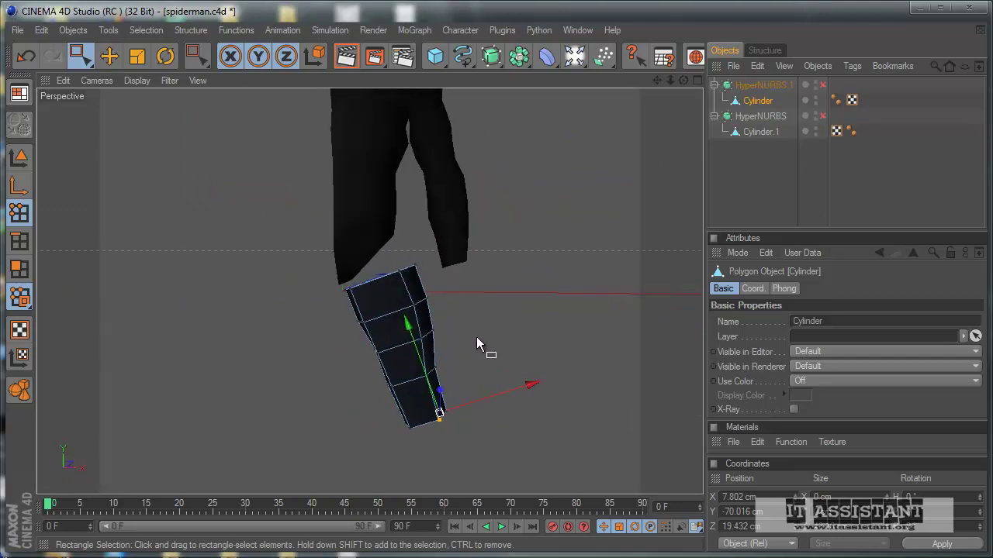
left_click(823, 86)
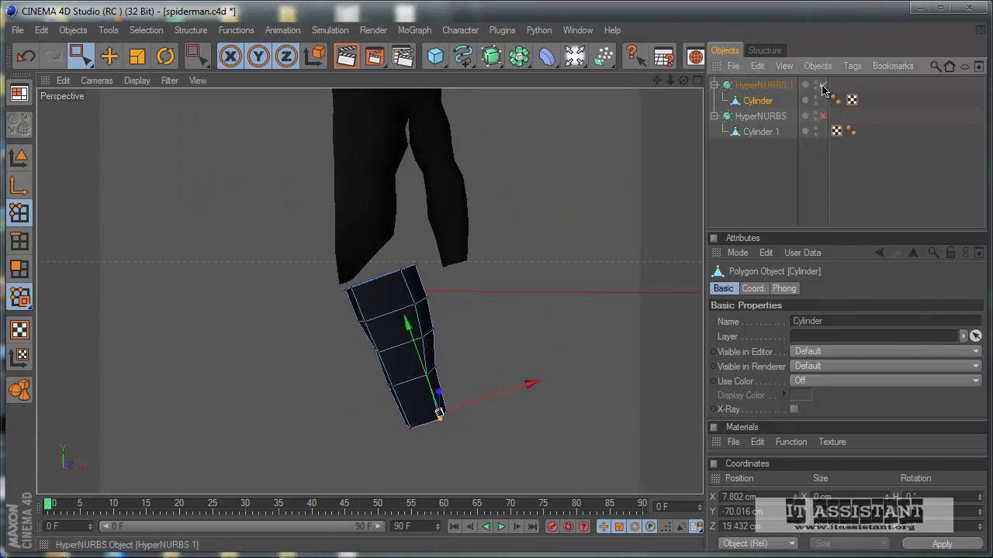
left_click(760, 192)
mouse_move(614, 320)
left_mouse_down("alt")
mouse_move(470, 347)
mouse_move(480, 336)
mouse_move(456, 326)
mouse_move(471, 345)
left_mouse_up("alt")
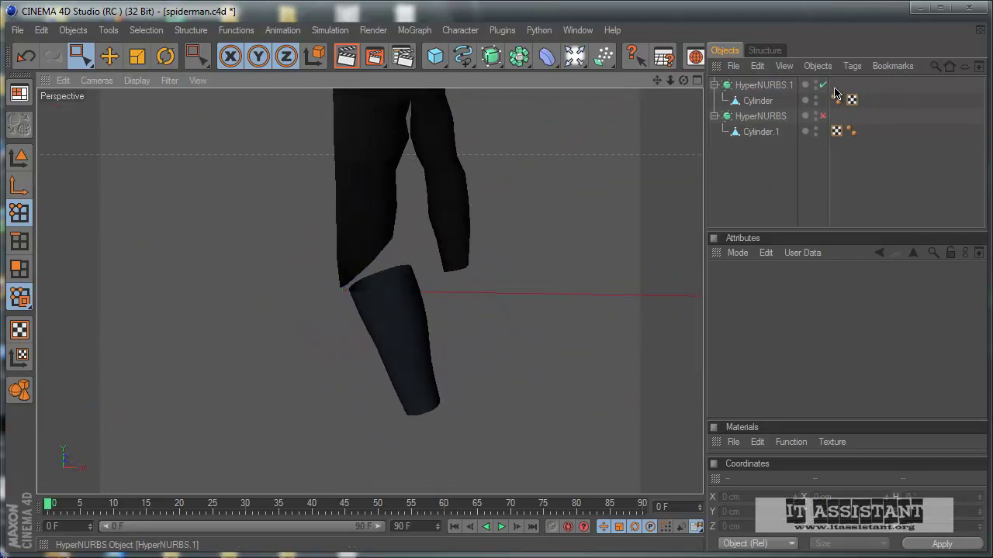
left_click_drag(757, 100, 791, 206)
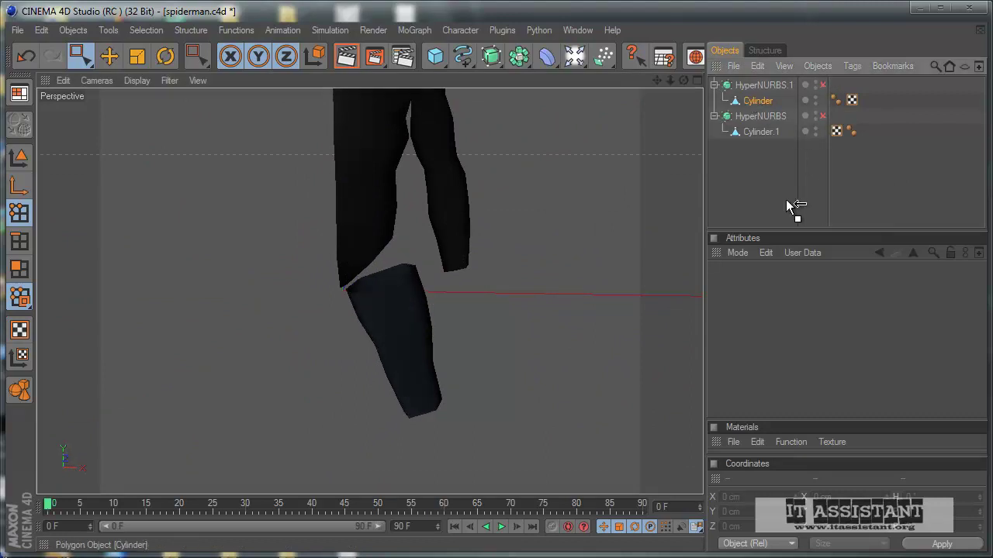
Delete the empty HyperNURBS.1 and select the upper-leg Cylinder.1.
left_click(764, 86)
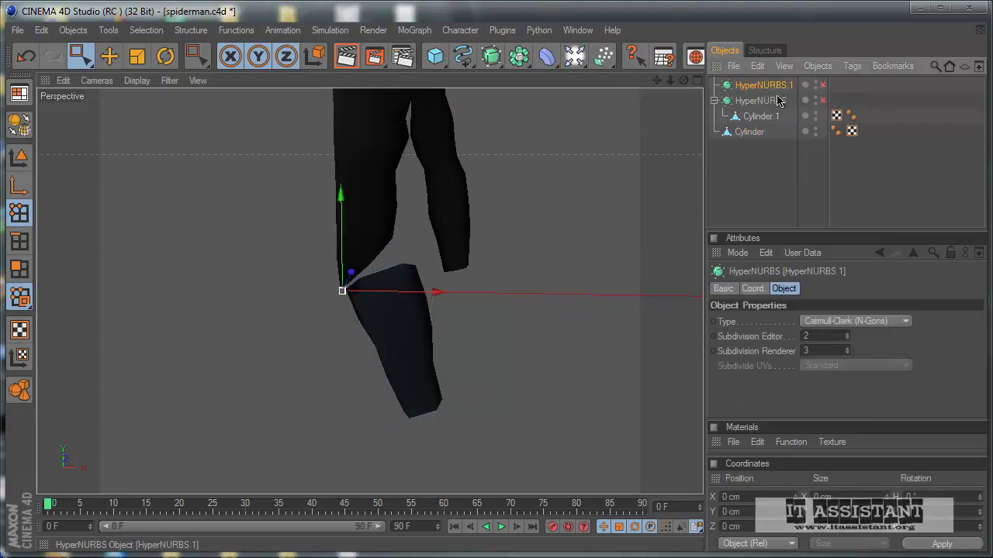
key("Delete")
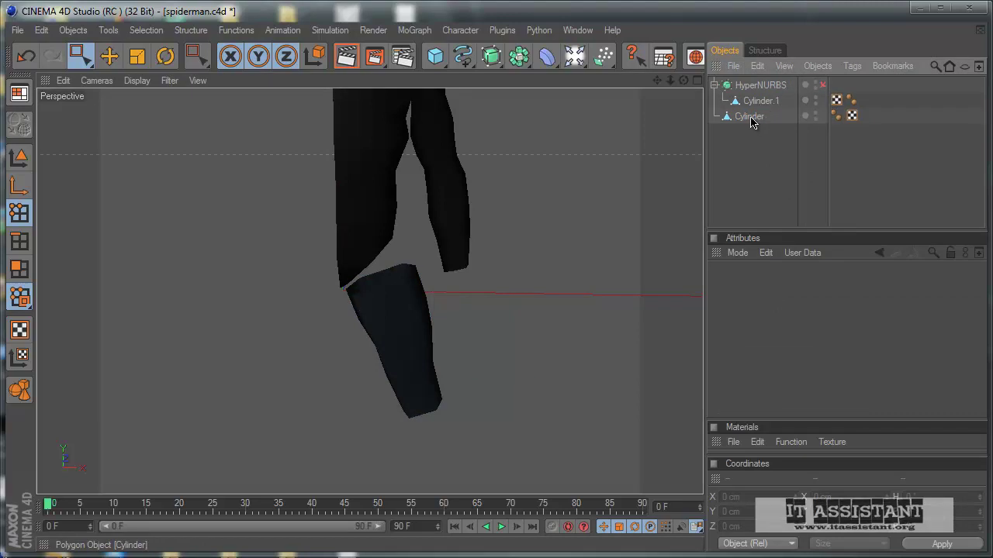
left_click(761, 101)
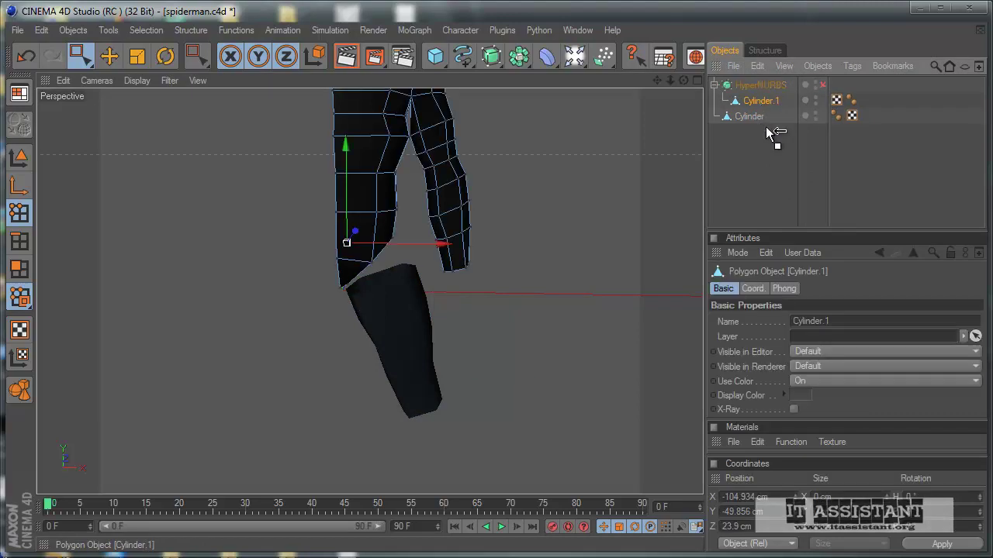
mouse_move(654, 235)
left_mouse_down("alt")
mouse_move(570, 278)
mouse_move(631, 274)
mouse_move(486, 326)
mouse_move(472, 346)
left_mouse_up("alt")
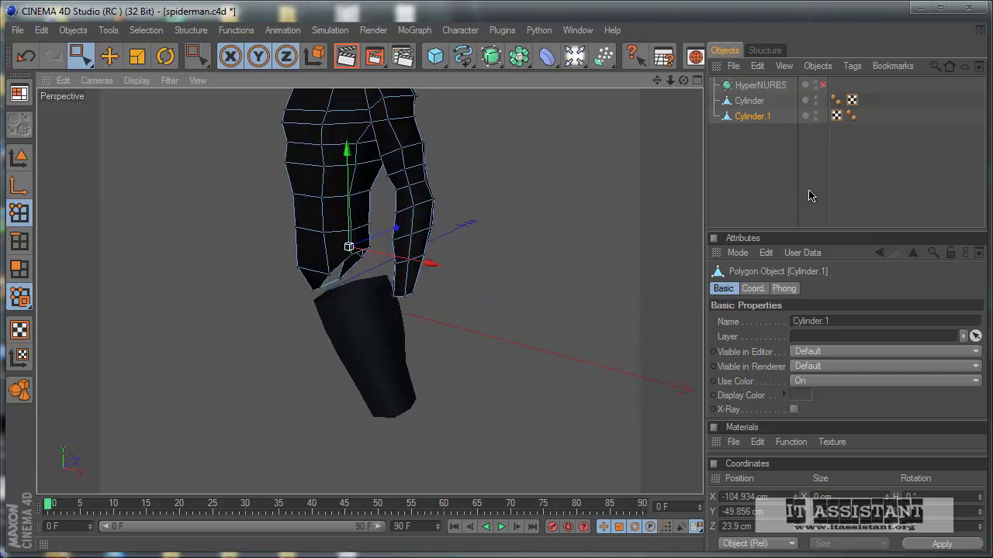
Merge Cylinder.1 and Cylinder with Connect+Delete and rename the resulting Cylinder.2 to 'corp'.
left_click(750, 102, "shift")
right_click(751, 109)
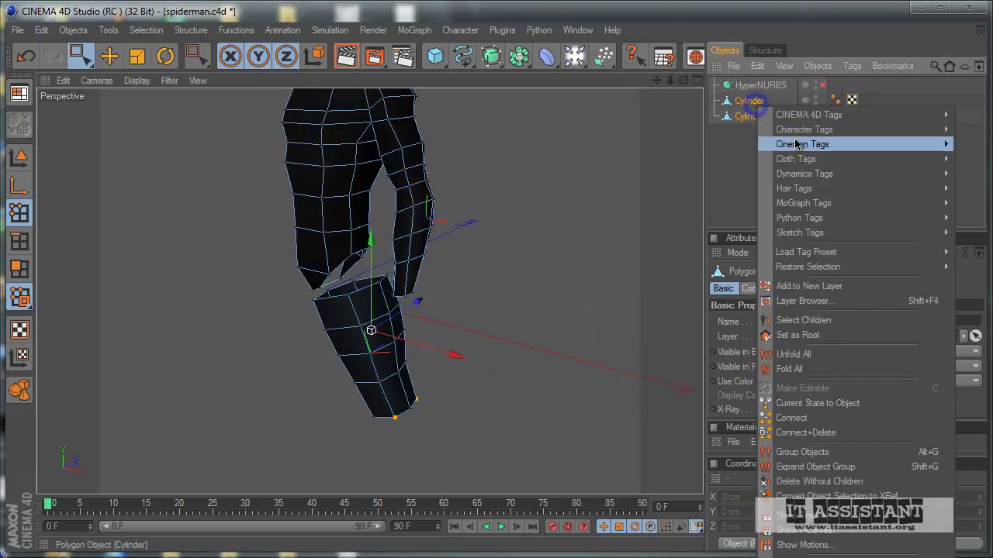
left_click(827, 433)
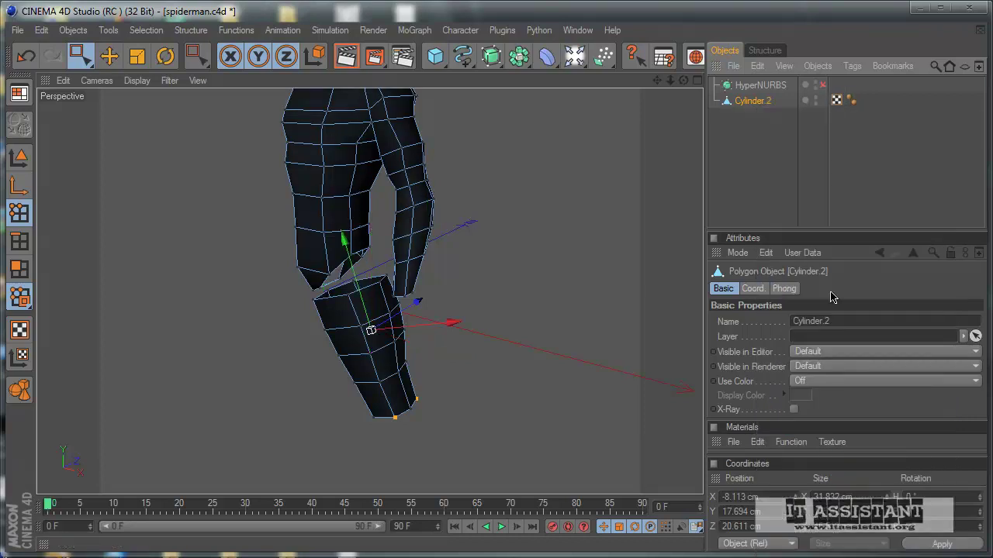
double_click(759, 102)
type("corp")
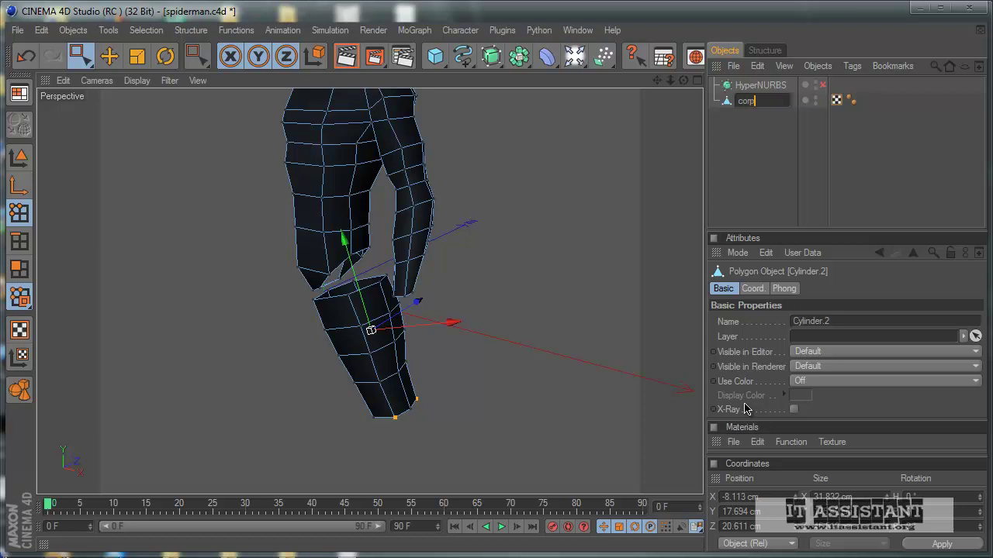
key("Return")
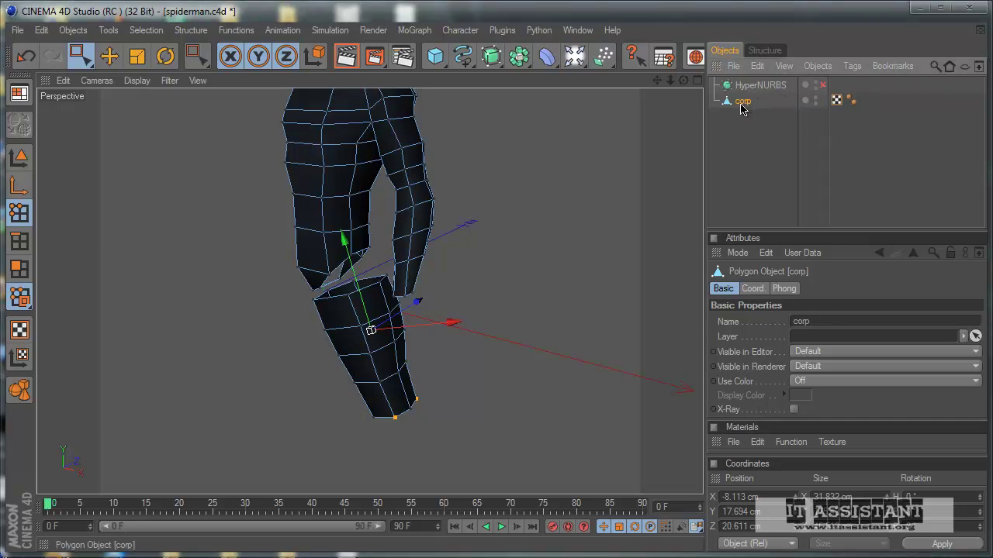
Orbit the Perspective view in close to the knee gap between the two leg pieces.
mouse_move(491, 328)
left_mouse_down("alt")
mouse_move(466, 344)
mouse_move(476, 339)
mouse_move(482, 387)
mouse_move(484, 337)
mouse_move(465, 339)
mouse_move(491, 353)
mouse_move(471, 336)
mouse_move(439, 343)
mouse_move(482, 338)
mouse_move(460, 338)
mouse_move(472, 337)
mouse_move(449, 430)
mouse_move(434, 423)
mouse_move(460, 322)
mouse_move(481, 342)
mouse_move(471, 334)
left_mouse_up("alt")
left_click_drag(80, 56, 105, 98)
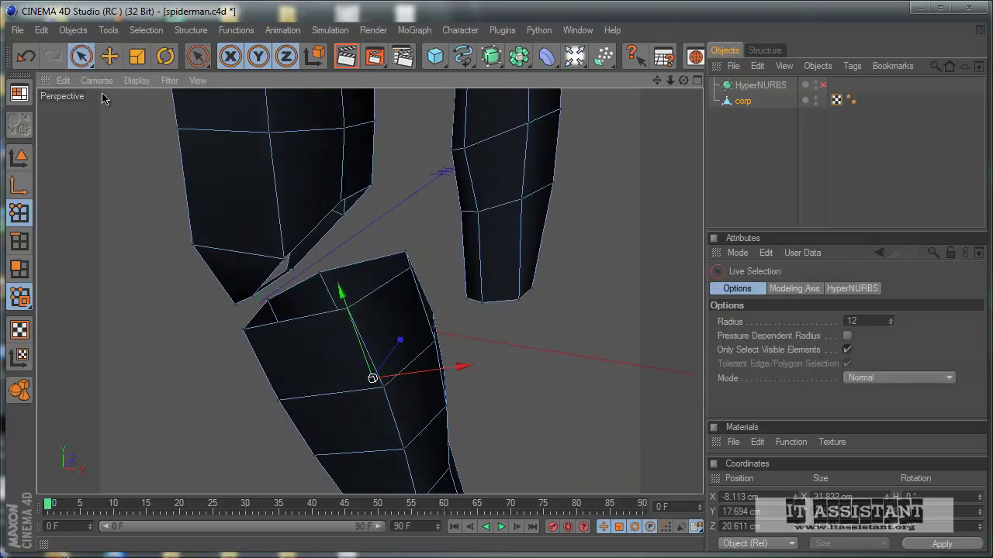
mouse_move(471, 353)
left_mouse_down("alt")
mouse_move(455, 329)
mouse_move(477, 344)
mouse_move(473, 333)
mouse_move(488, 348)
mouse_move(424, 335)
mouse_move(477, 342)
left_mouse_up("alt")
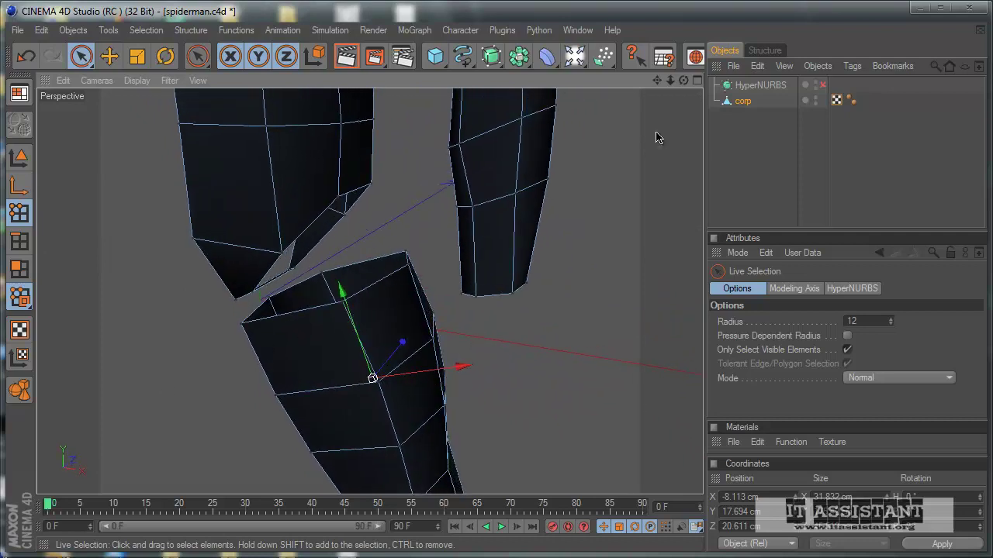
Undo the last two changes, select the lower-leg Cylinder and inspect the knee gap.
left_click(20, 66)
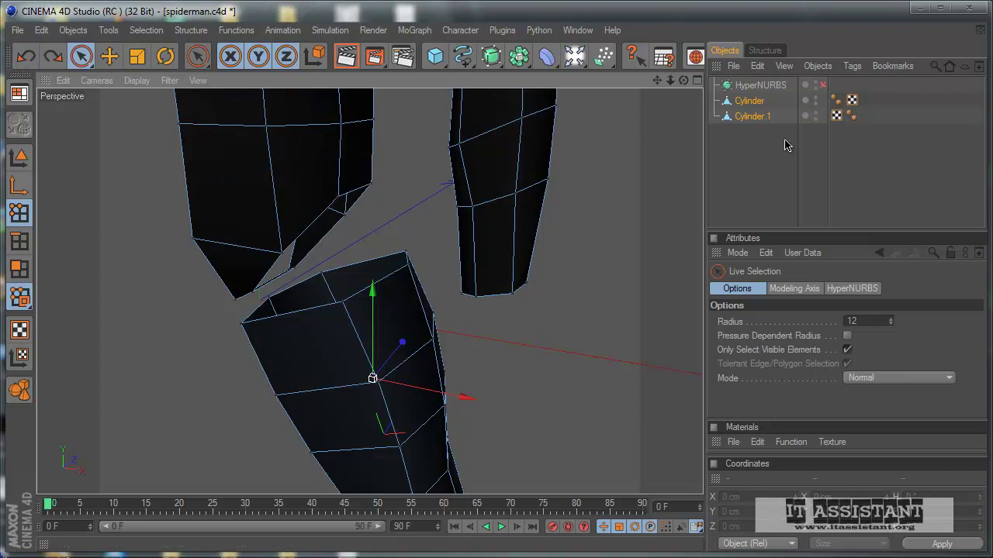
left_click(757, 118)
left_click(756, 105)
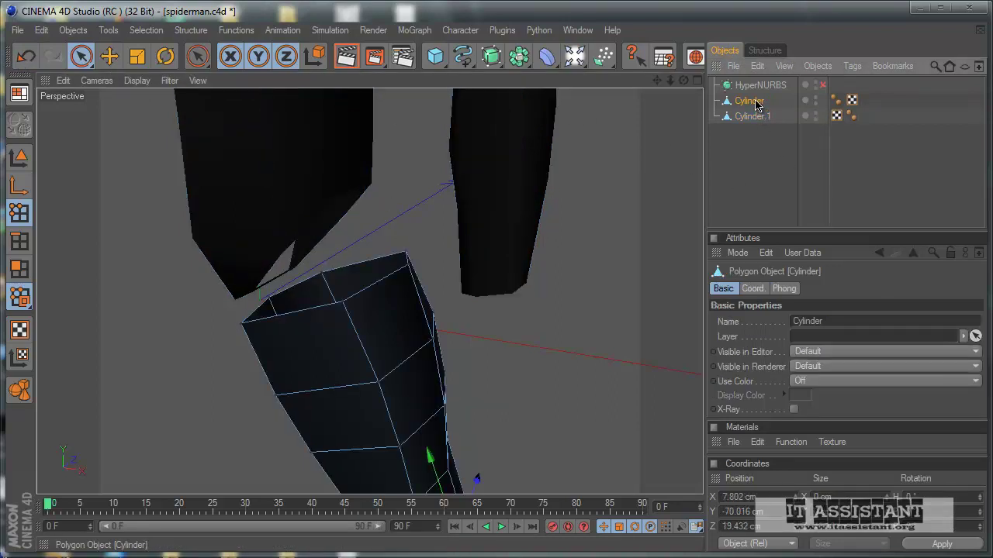
mouse_move(328, 398)
left_mouse_down("alt")
mouse_move(443, 381)
mouse_move(465, 342)
mouse_move(486, 342)
mouse_move(472, 335)
mouse_move(473, 346)
left_mouse_up("alt")
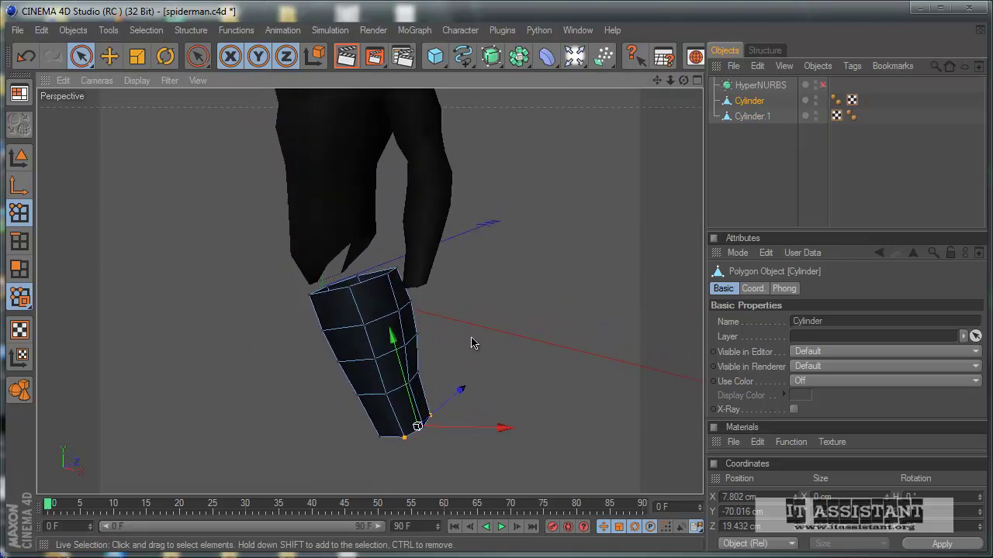
scroll(503, 421, "up", 2)
scroll(504, 423, "up", 2)
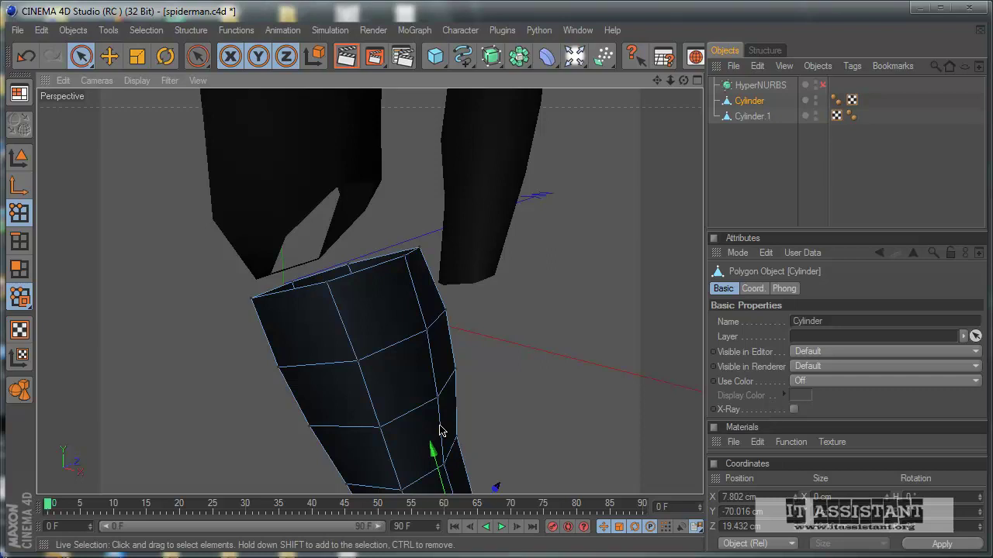
mouse_move(502, 441)
left_mouse_down("alt")
mouse_move(454, 337)
mouse_move(501, 341)
mouse_move(474, 343)
left_mouse_up("alt")
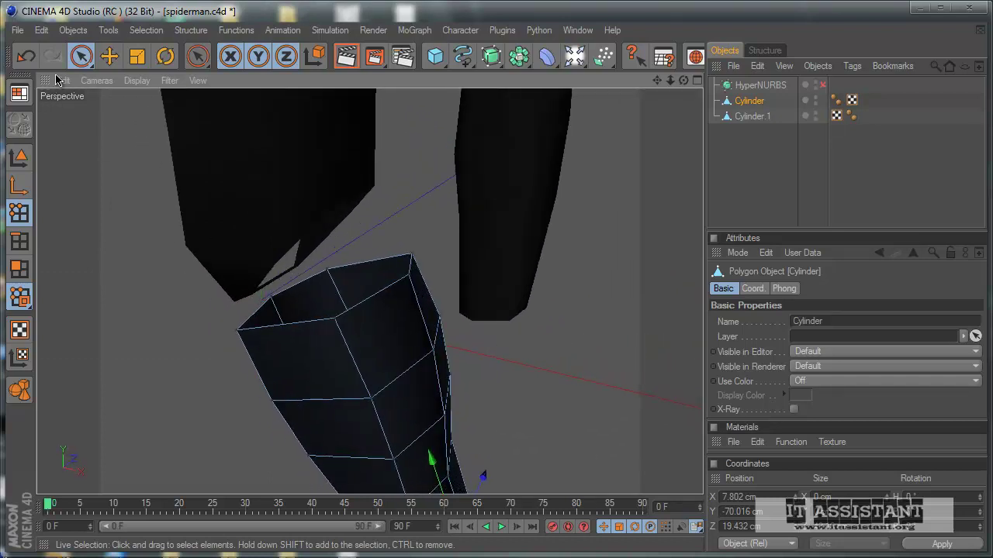
Undo three more times to separate the leg pieces, then move Cylinder.1 out of HyperNURBS to the top level.
left_click(27, 57)
left_click(27, 56)
left_click(27, 56)
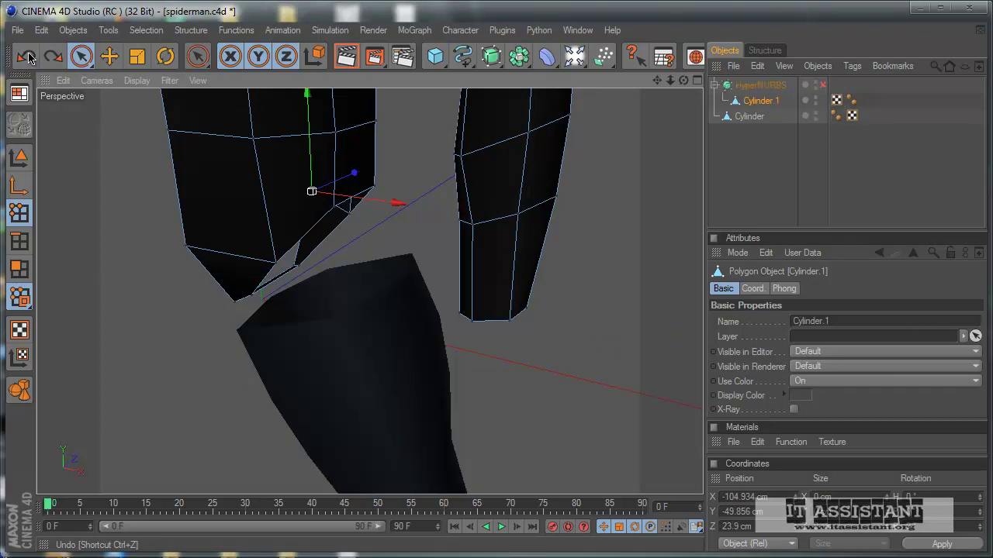
left_click_drag(770, 103, 764, 140)
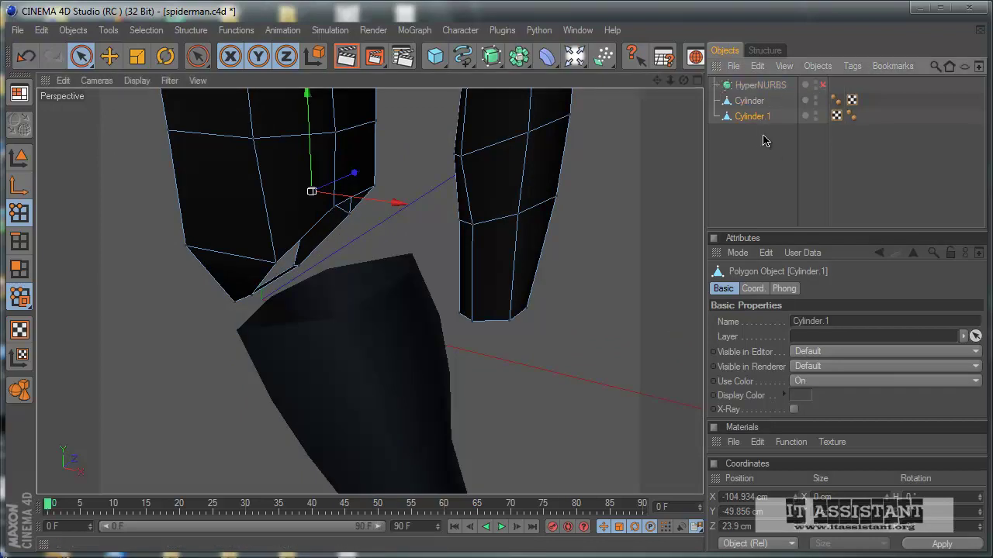
Merge the two leg cylinders into a single Cylinder.2 object.
left_click(749, 101, "ctrl")
right_click(747, 103)
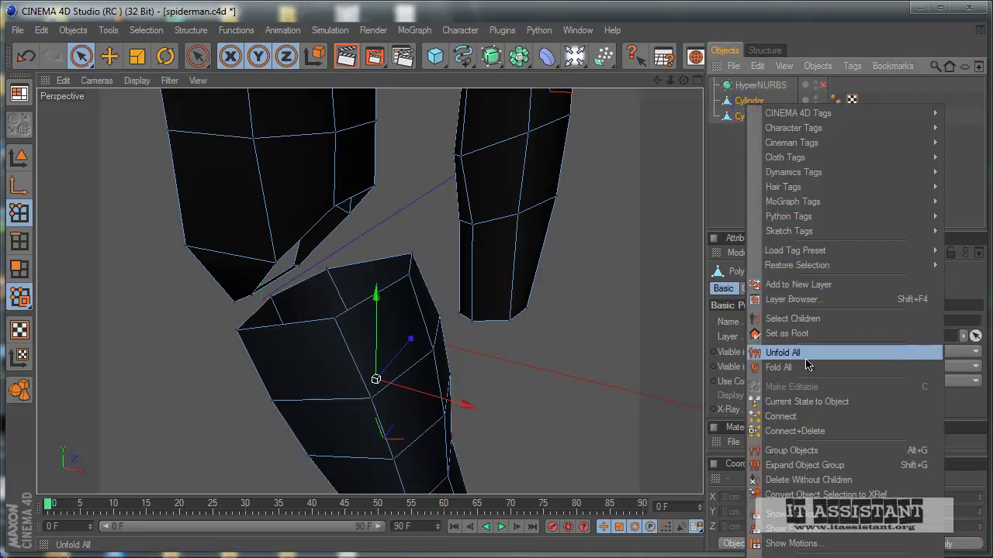
left_click(817, 432)
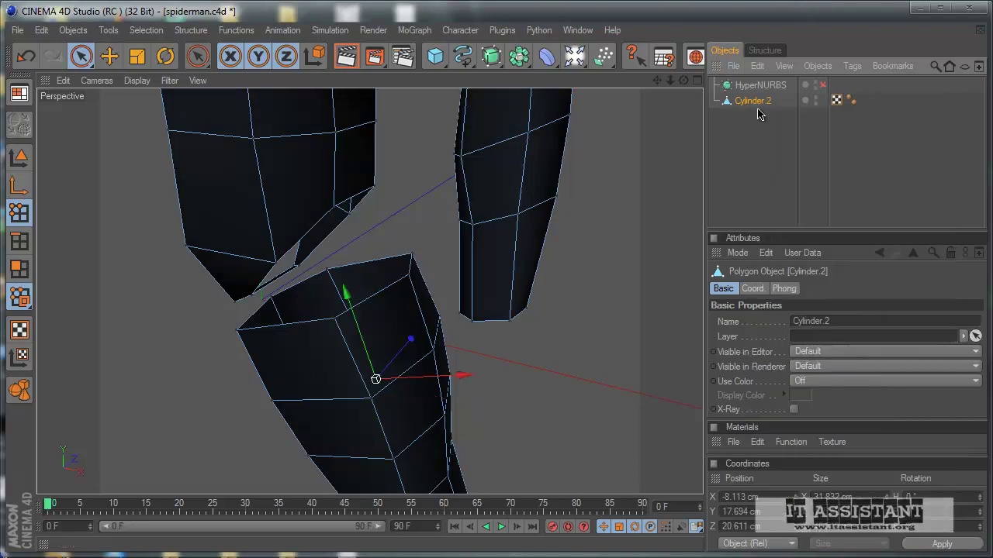
mouse_move(474, 337)
left_mouse_down("alt")
mouse_move(454, 360)
mouse_move(475, 345)
mouse_move(454, 346)
mouse_move(471, 345)
mouse_move(498, 318)
left_mouse_up("alt")
Weld the first pairs of knee points across the gap between the leg pieces.
left_click(81, 56)
left_click(232, 307)
left_click(256, 277, "shift")
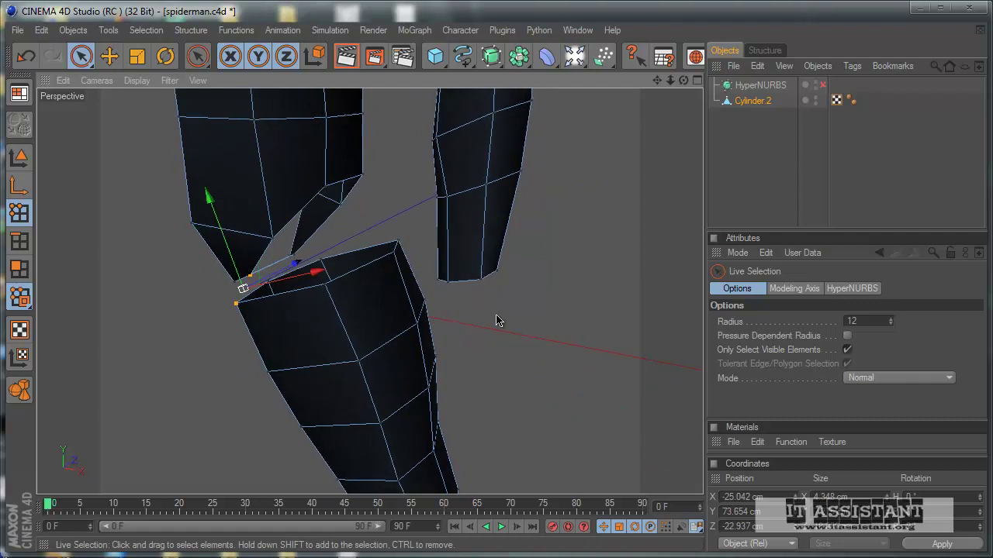
right_click(498, 318)
left_click(541, 539)
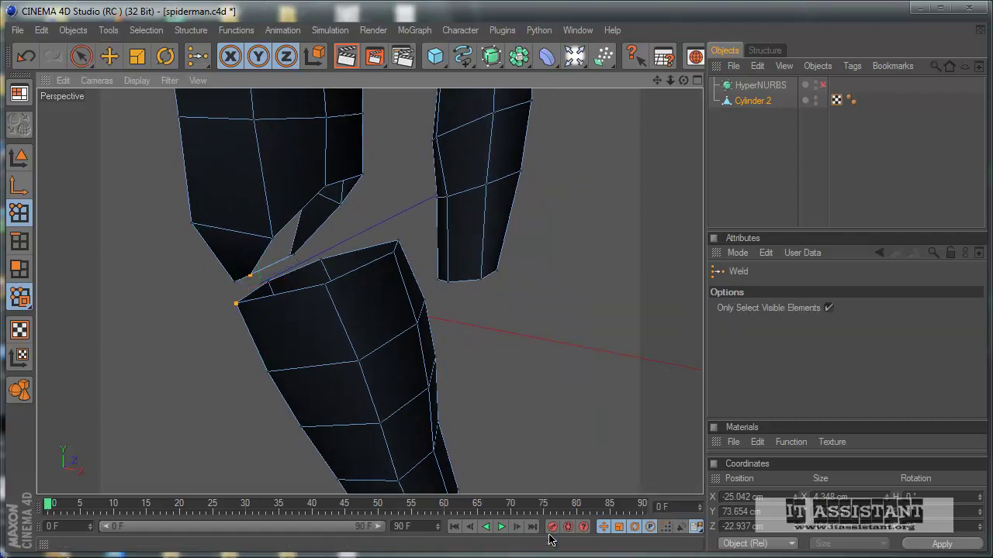
left_click_drag(533, 421, 474, 346, "alt")
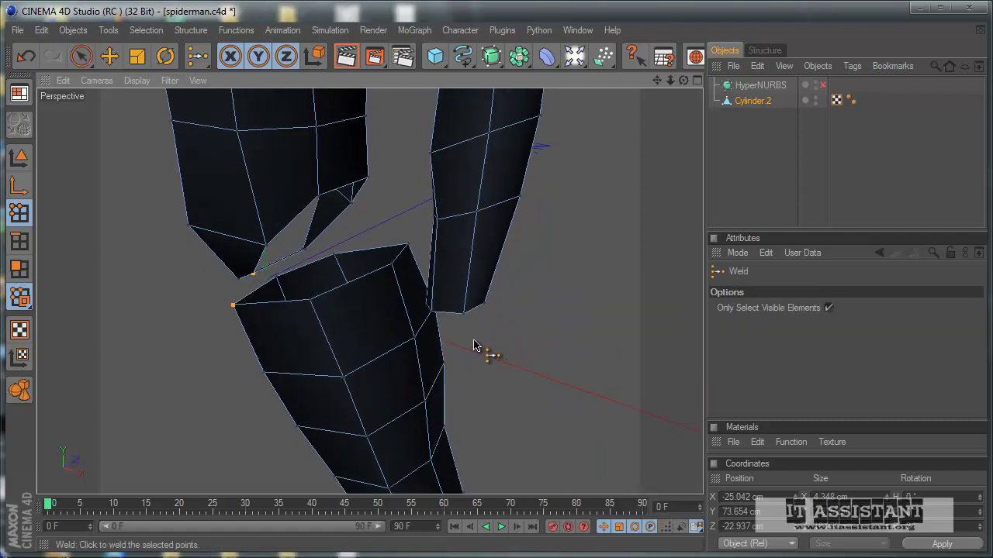
left_click(256, 277)
mouse_move(239, 338)
left_mouse_down("alt")
mouse_move(477, 348)
mouse_move(474, 333)
mouse_move(472, 342)
left_mouse_up("alt")
left_click(87, 55)
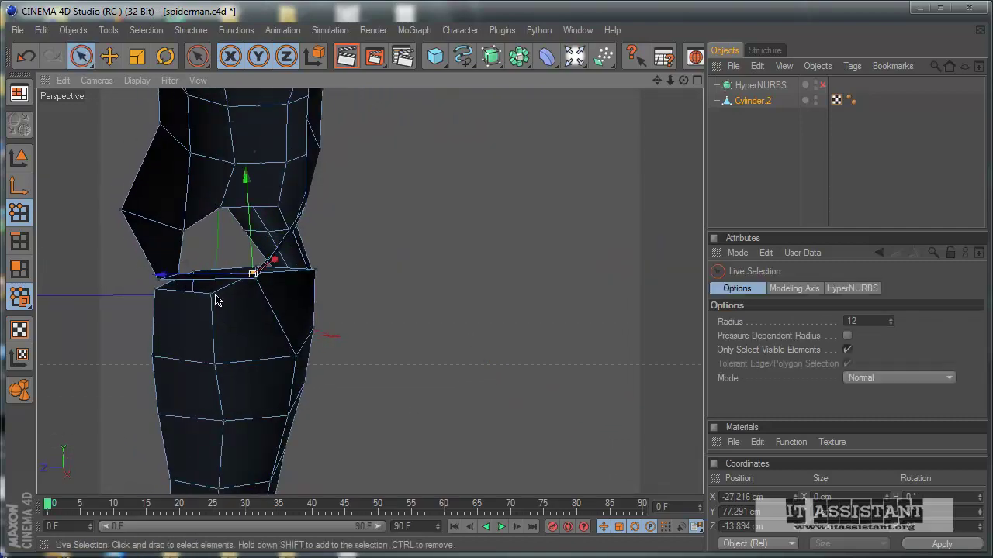
left_click_drag(223, 323, 469, 341, "alt")
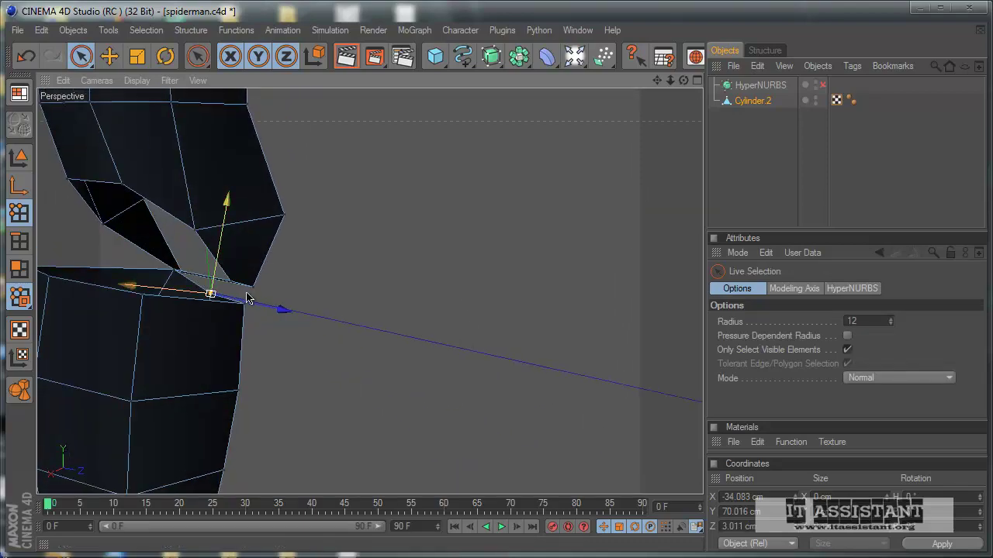
right_click(374, 267)
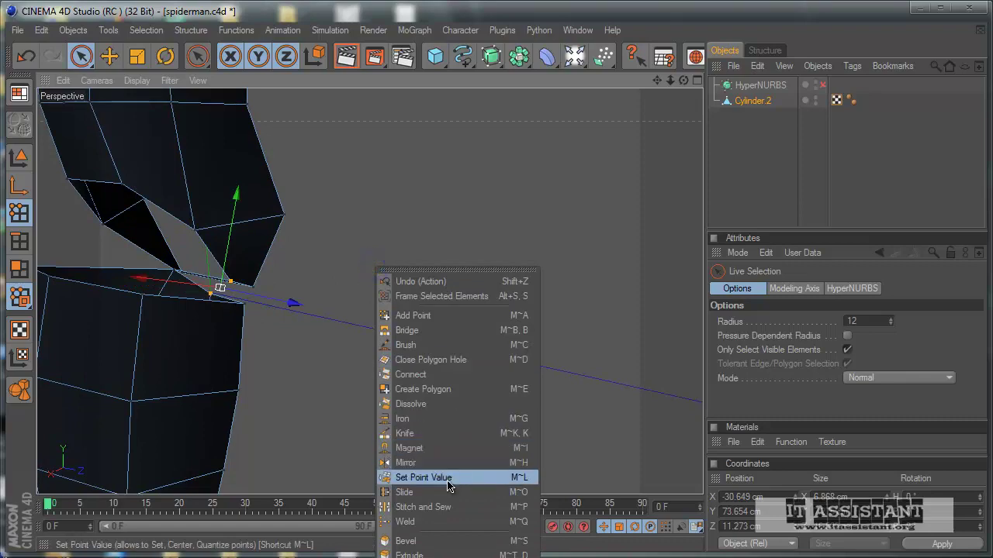
left_click(423, 522)
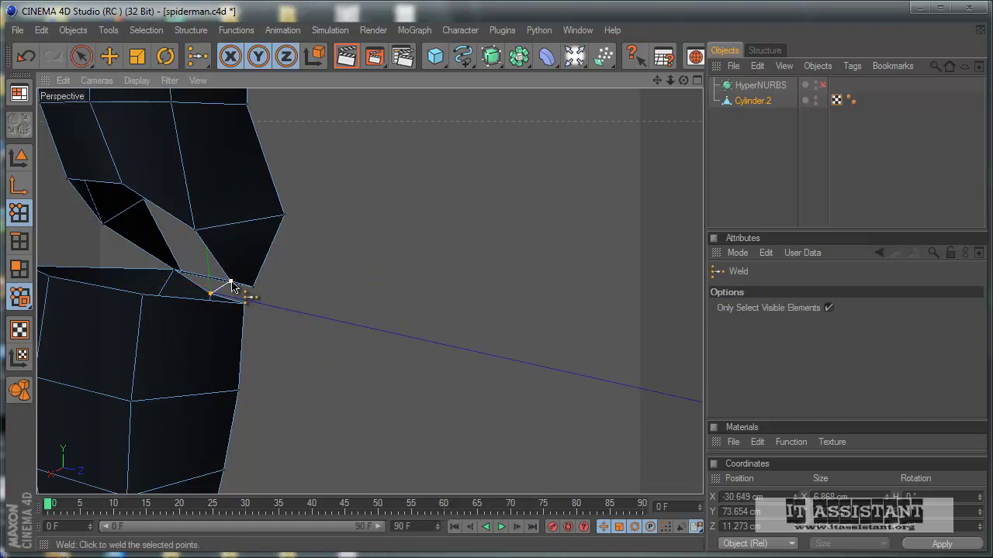
mouse_move(301, 373)
left_mouse_down("alt")
mouse_move(476, 344)
mouse_move(509, 354)
mouse_move(437, 334)
mouse_move(471, 343)
left_mouse_up("alt")
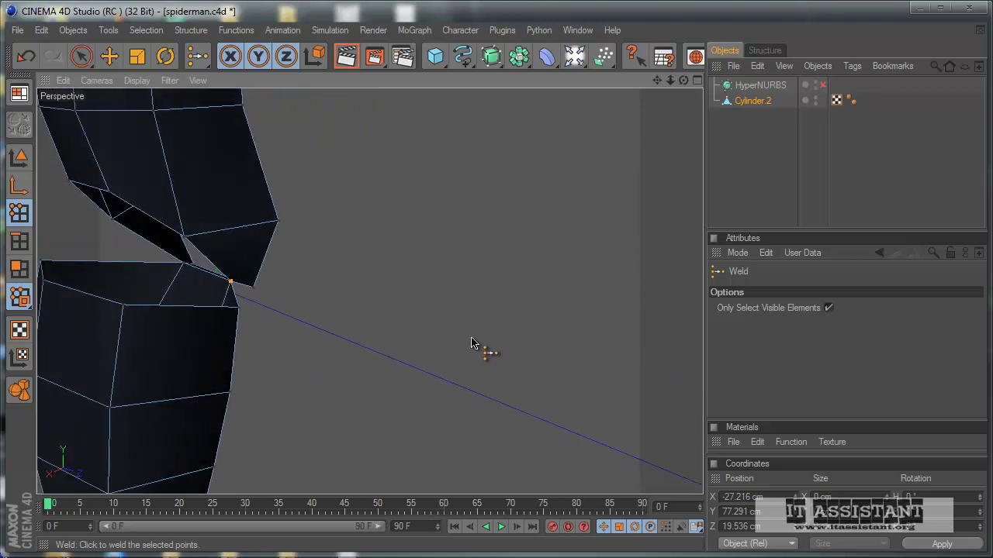
key("space")
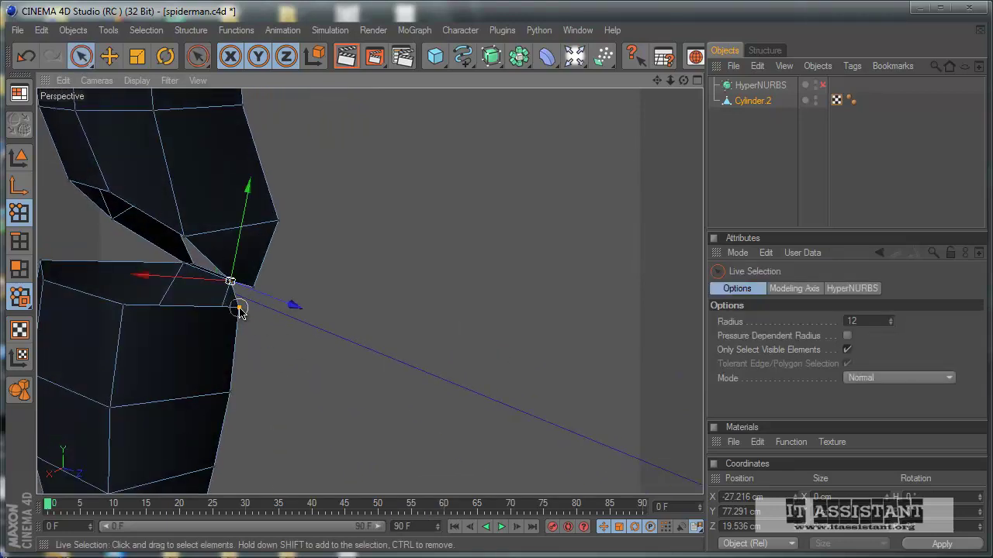
Weld two more lower-leg edge points onto their matching upper-leg points.
left_click(239, 308)
left_click(184, 238, "shift")
right_click(388, 289)
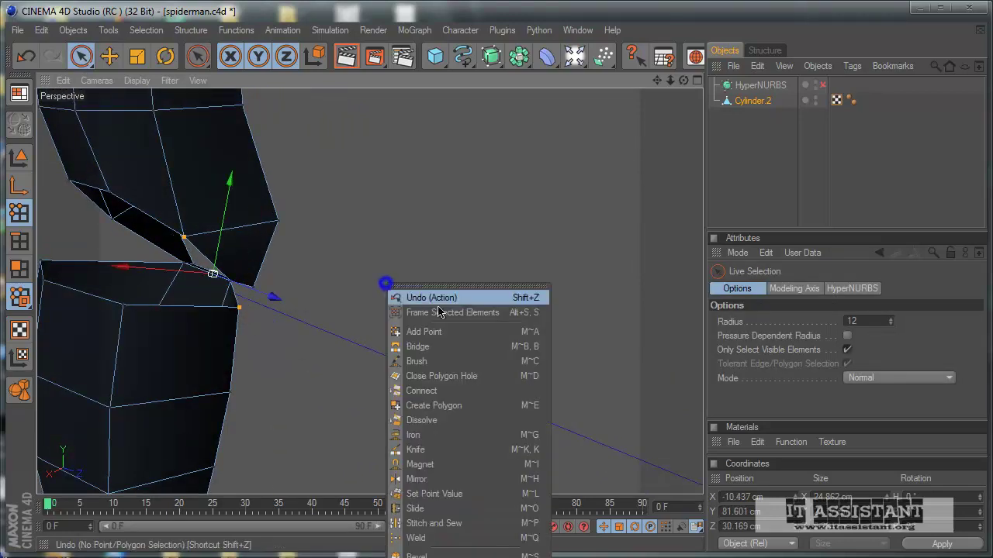
left_click(425, 539)
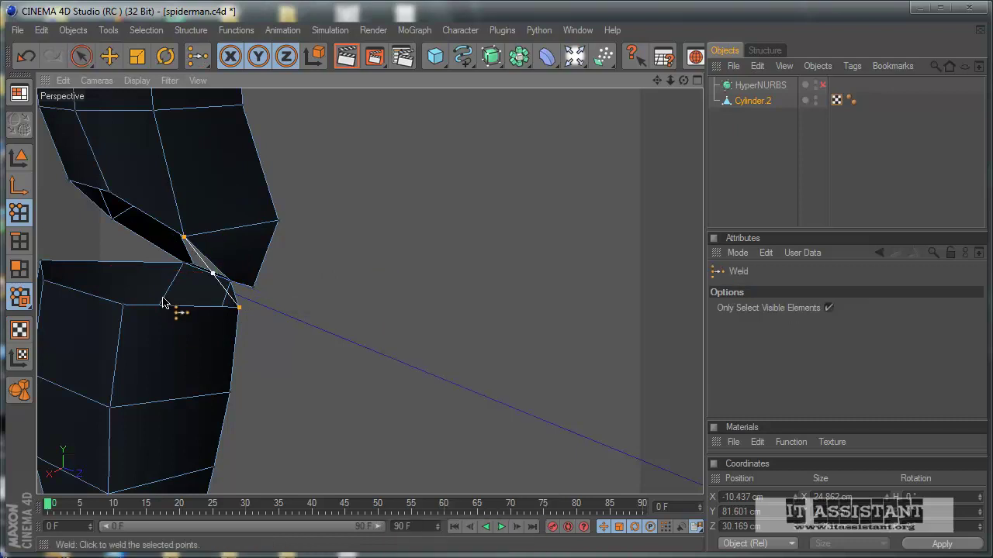
left_click(180, 237)
mouse_move(182, 239)
left_mouse_down("alt")
mouse_move(505, 359)
mouse_move(472, 343)
left_mouse_up("alt")
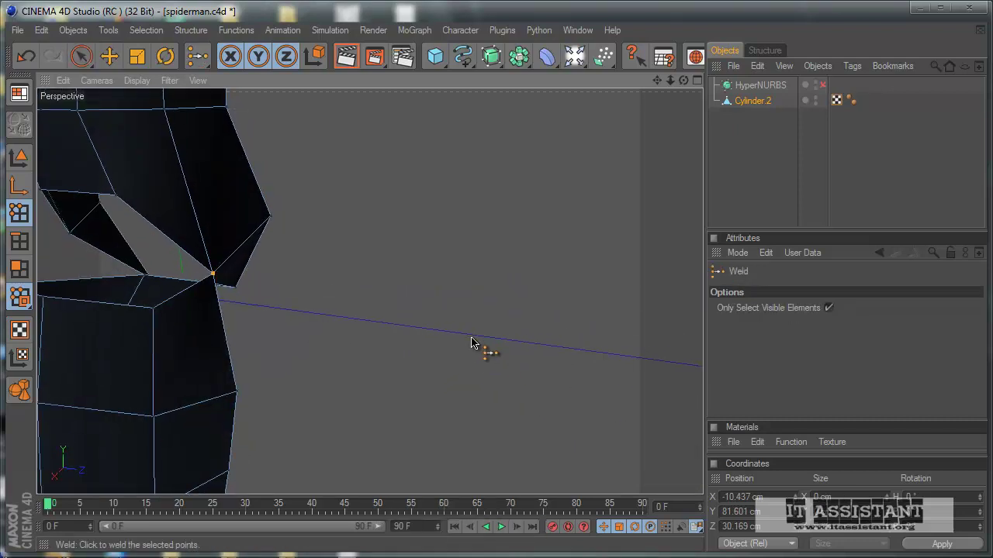
left_click(80, 57)
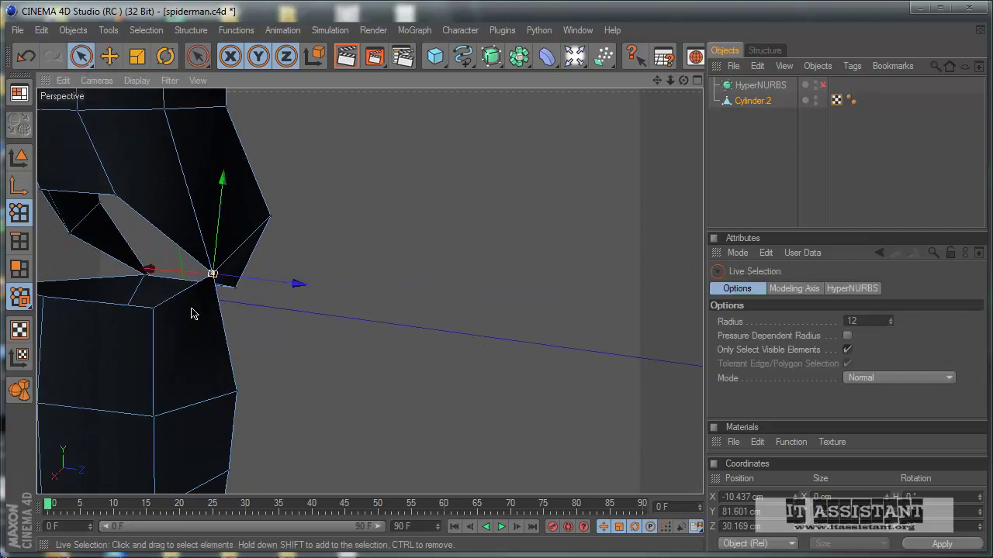
left_click(117, 198, "shift")
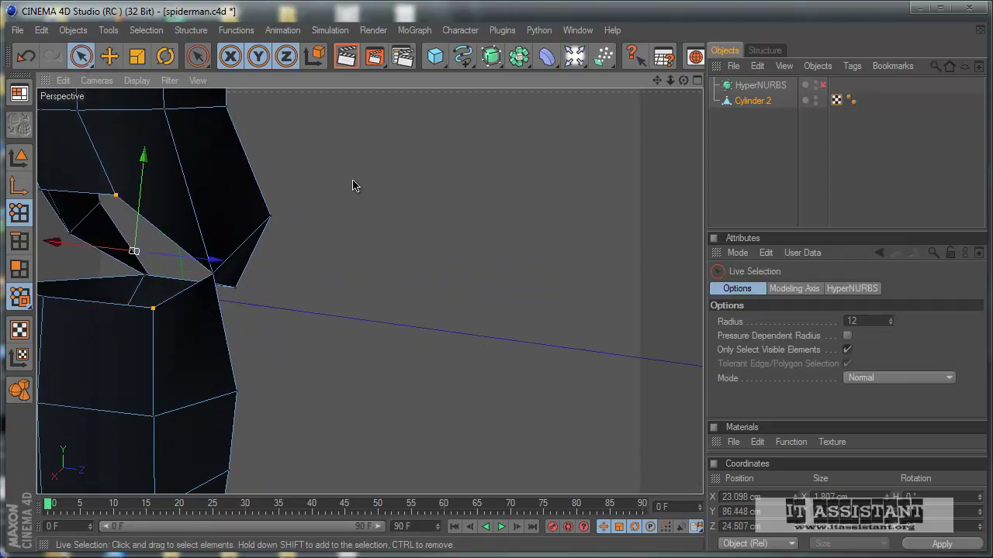
right_click(354, 186)
left_click(415, 435)
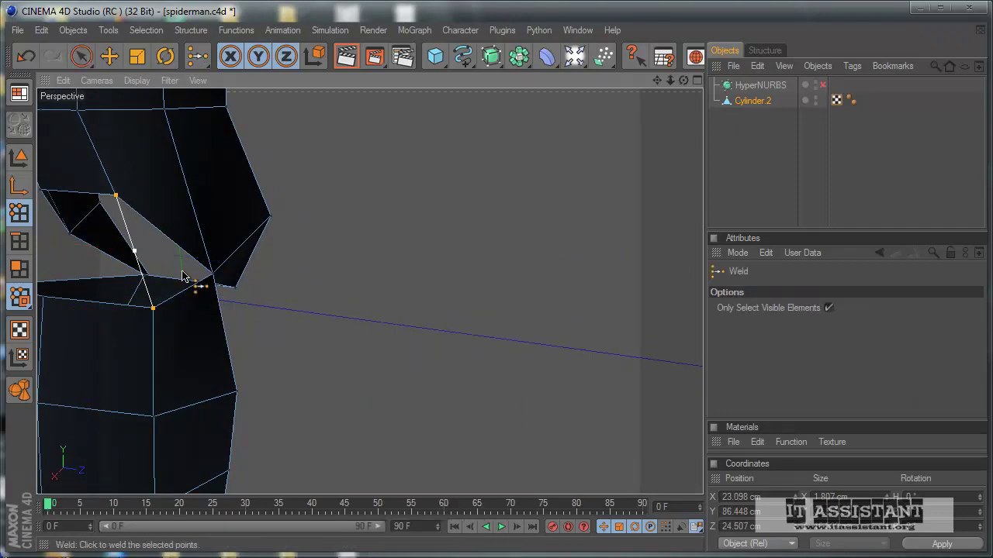
left_click(123, 205)
left_click_drag(126, 210, 474, 340, "alt")
mouse_move(155, 343)
left_mouse_down("alt")
mouse_move(477, 349)
mouse_move(144, 335)
left_mouse_up("alt")
Weld the last point pairs on the other side of the knee to close the gap.
left_click(90, 66)
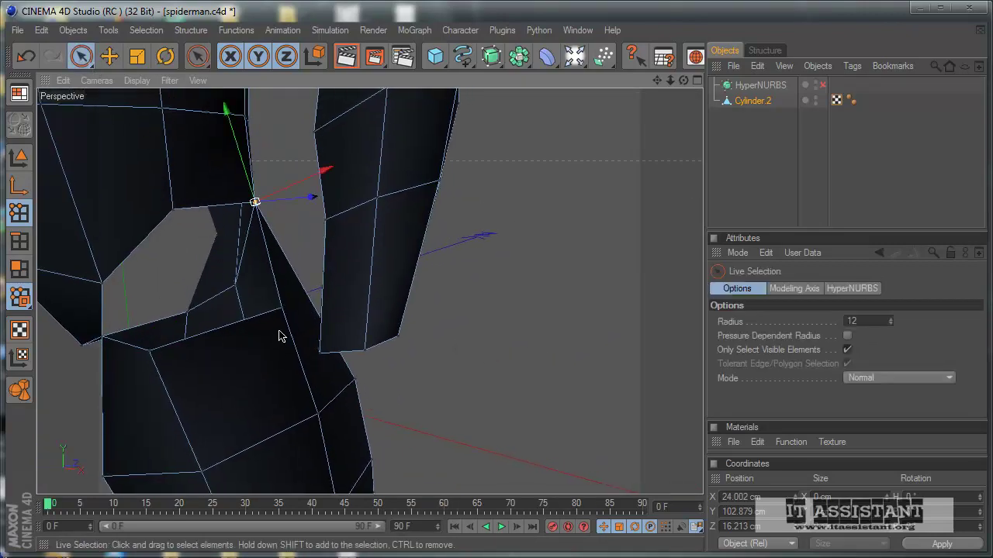
left_click(174, 218, "shift")
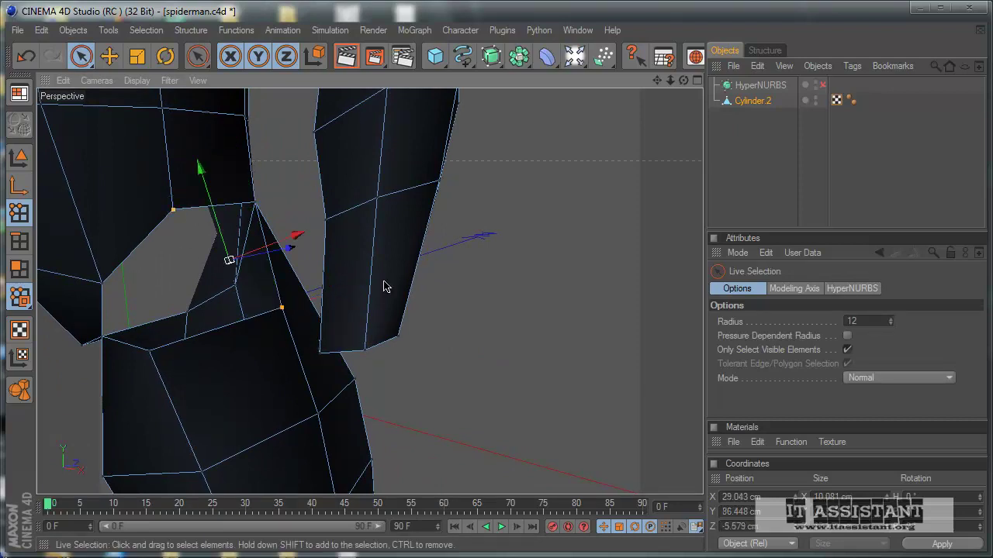
right_click(566, 285)
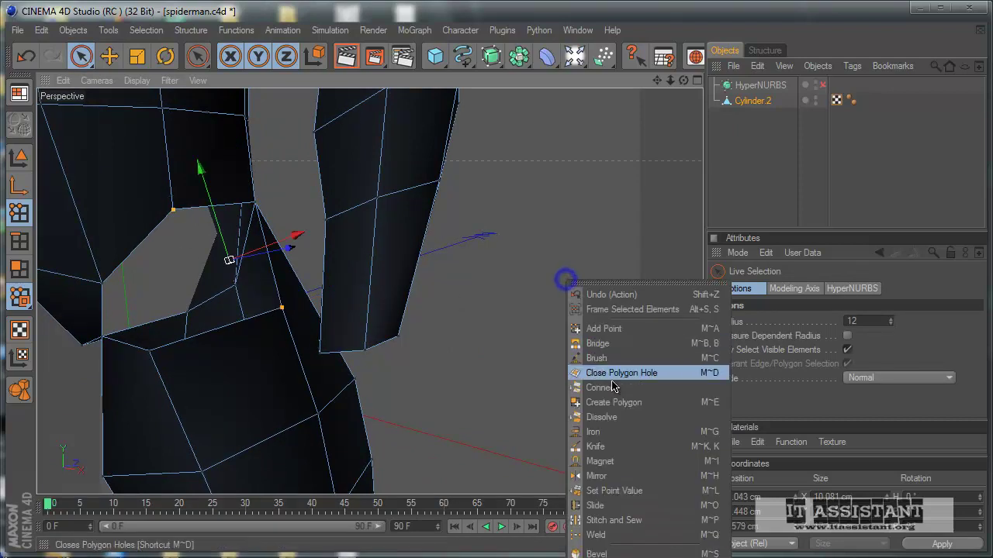
left_click(597, 533)
left_click(173, 211)
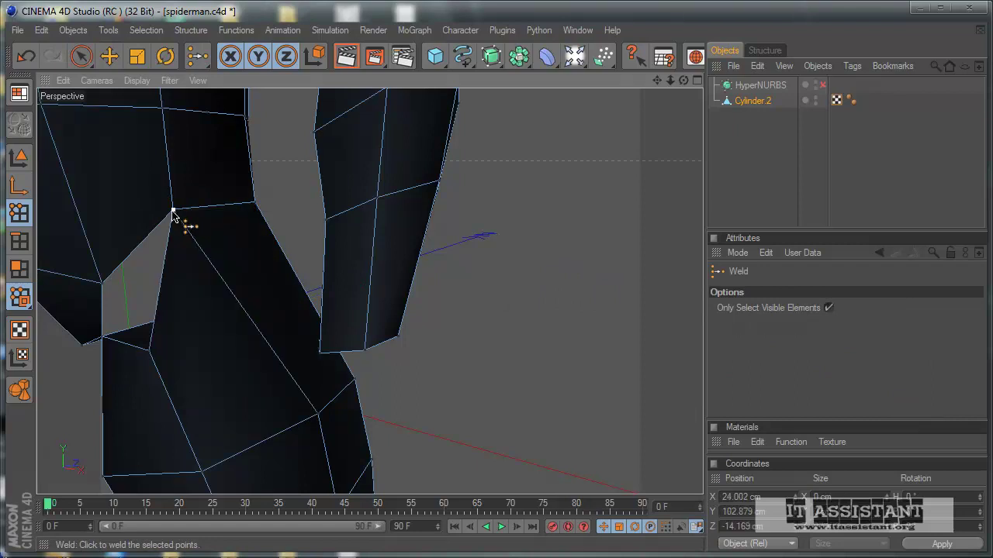
key("space")
left_click(149, 352)
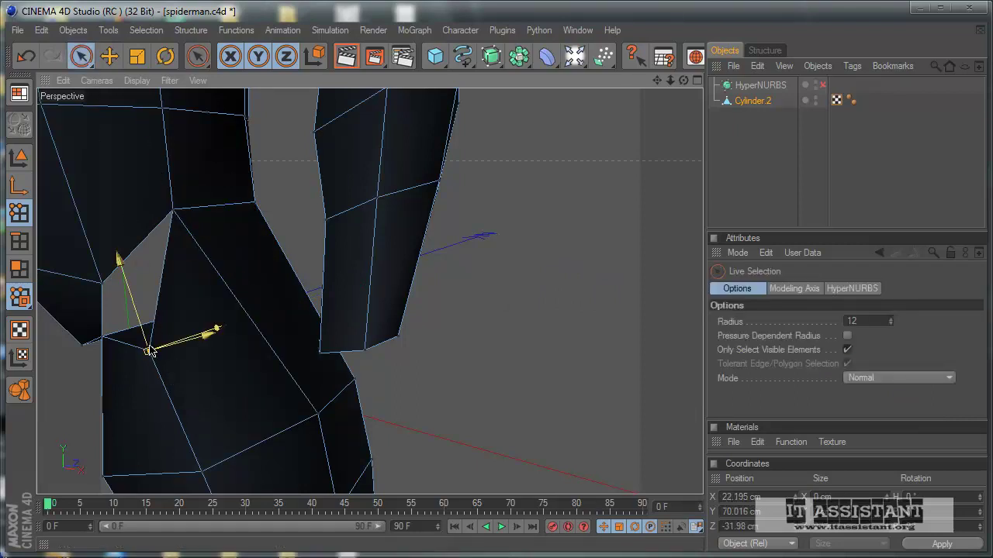
left_click(102, 285, "shift")
right_click(455, 345)
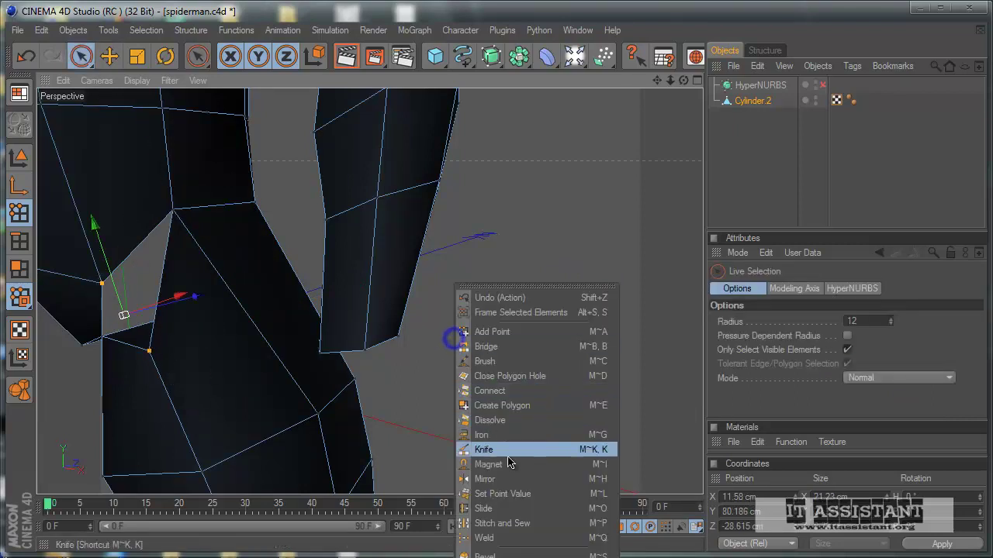
left_click(477, 538)
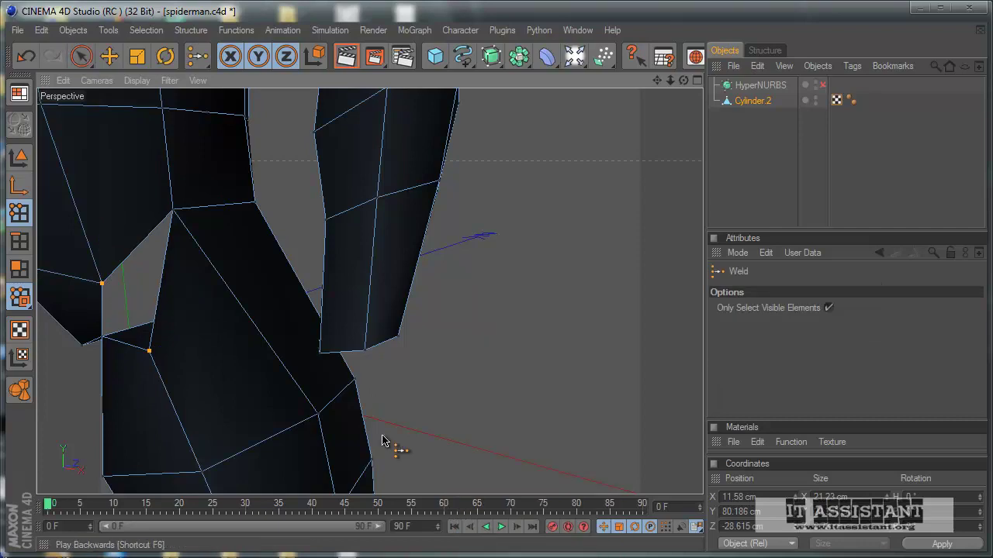
left_click(100, 286)
scroll(124, 295, "down", 3)
mouse_move(137, 303)
left_mouse_down("alt")
mouse_move(257, 404)
mouse_move(471, 346)
mouse_move(500, 349)
left_mouse_up("alt")
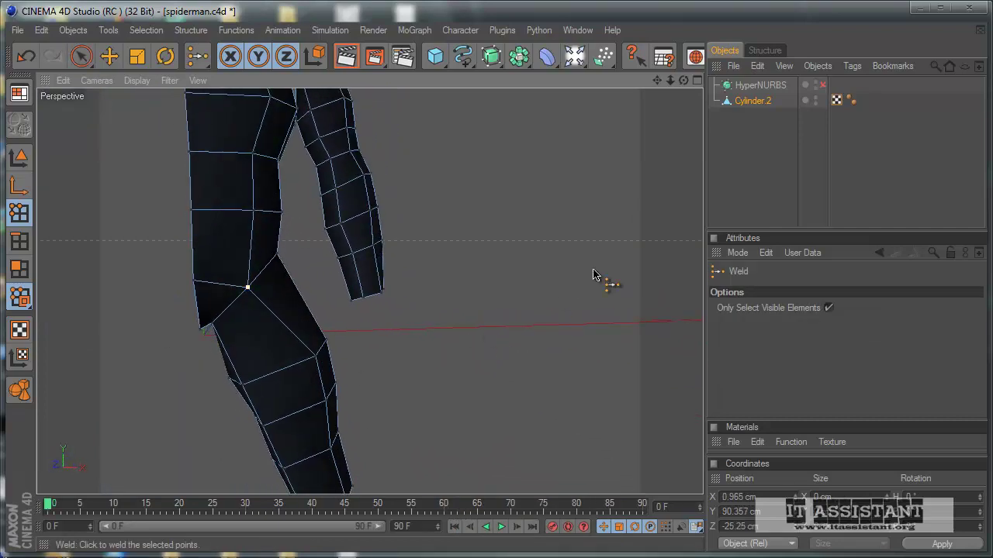
Enable HyperNURBS smoothing, orbit the smoothed body, and reselect Cylinder.2 to inspect the knee.
left_click(815, 184)
mouse_move(530, 326)
left_mouse_down("alt")
mouse_move(463, 348)
mouse_move(492, 328)
mouse_move(478, 349)
mouse_move(463, 341)
mouse_move(495, 359)
mouse_move(455, 348)
mouse_move(501, 343)
mouse_move(442, 348)
mouse_move(468, 339)
mouse_move(451, 325)
mouse_move(479, 354)
mouse_move(505, 344)
mouse_move(466, 339)
mouse_move(477, 343)
left_mouse_up("alt")
left_click(761, 101)
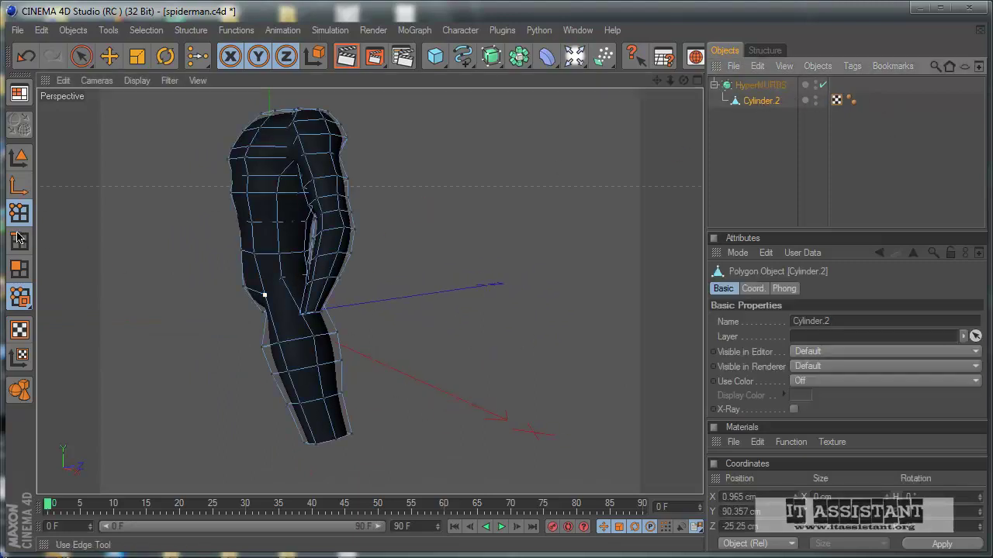
scroll(148, 337, "up", 1)
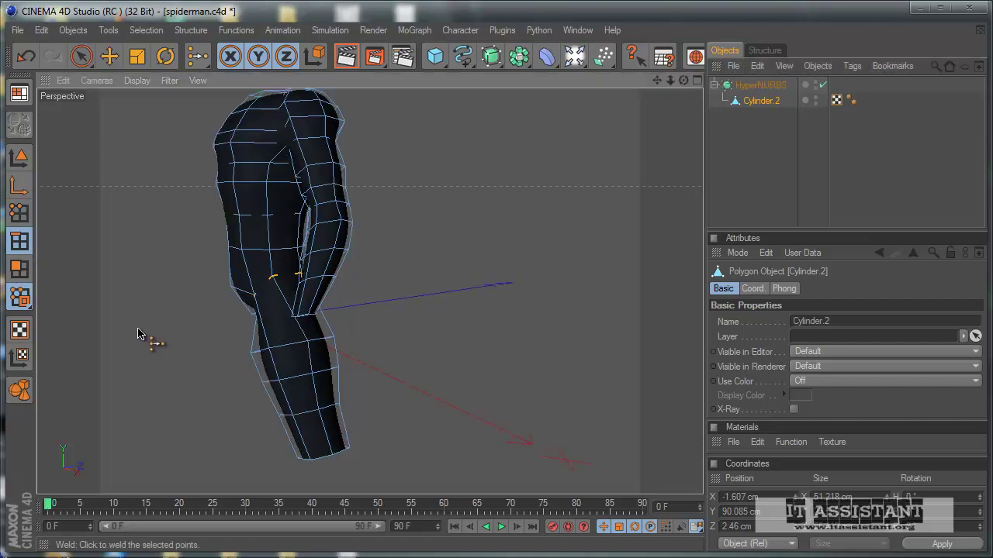
scroll(159, 336, "up", 3)
left_click_drag(472, 342, 476, 344, "alt")
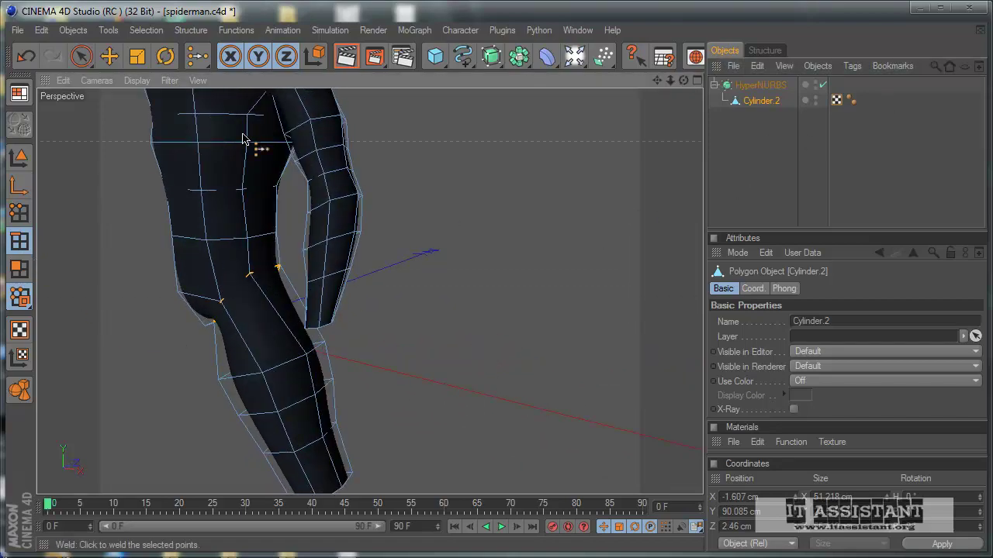
Loop-select the knee edge ring and scale it slightly outward to 61.282 cm in X.
left_click(81, 56)
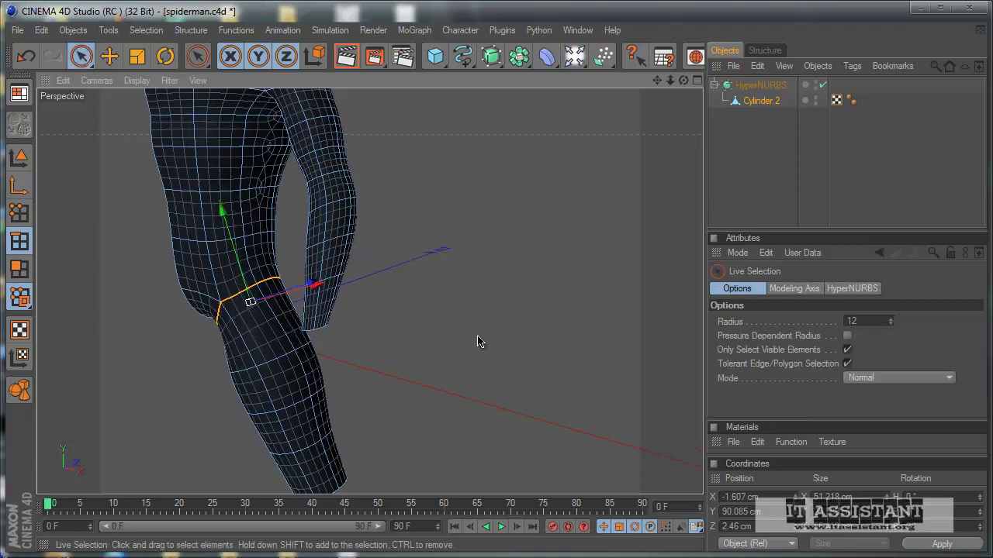
mouse_move(477, 339)
left_mouse_down("alt")
mouse_move(492, 337)
mouse_move(464, 336)
mouse_move(476, 344)
left_mouse_up("alt")
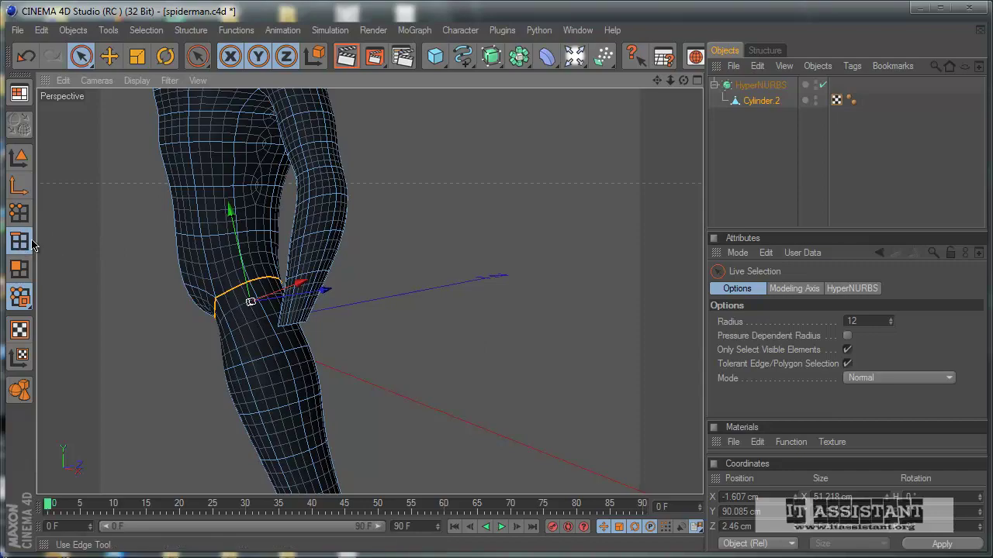
mouse_move(450, 340)
left_mouse_down("alt")
mouse_move(576, 326)
mouse_move(473, 343)
mouse_move(365, 341)
mouse_move(434, 351)
mouse_move(481, 339)
mouse_move(497, 349)
left_mouse_up("alt")
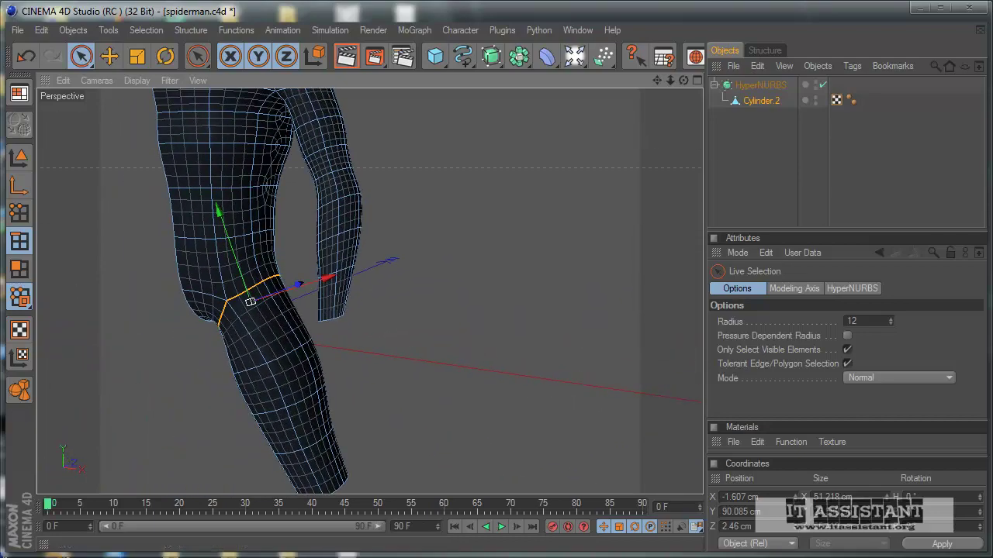
scroll(122, 299, "up", 2)
scroll(122, 300, "up", 2)
left_click(139, 62)
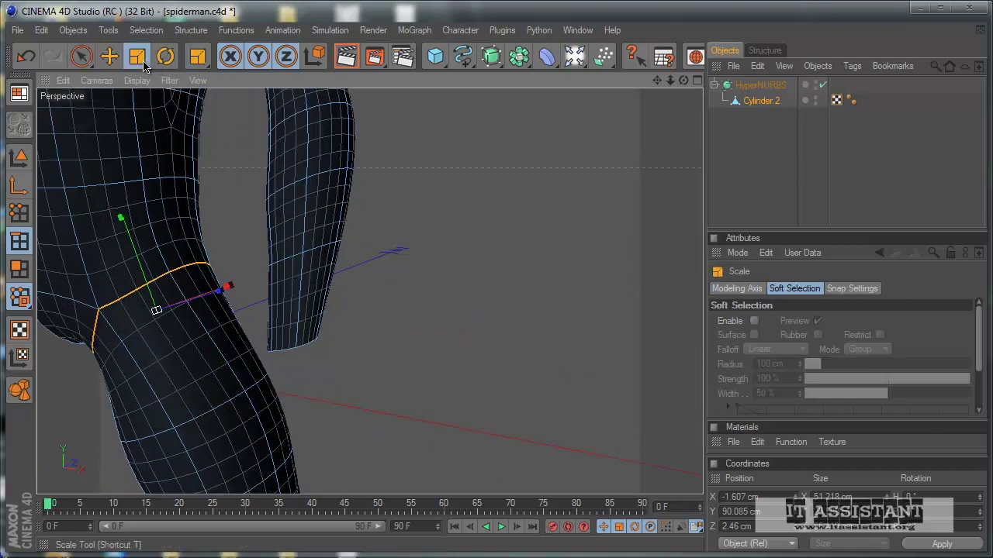
scroll(122, 196, "down", 1)
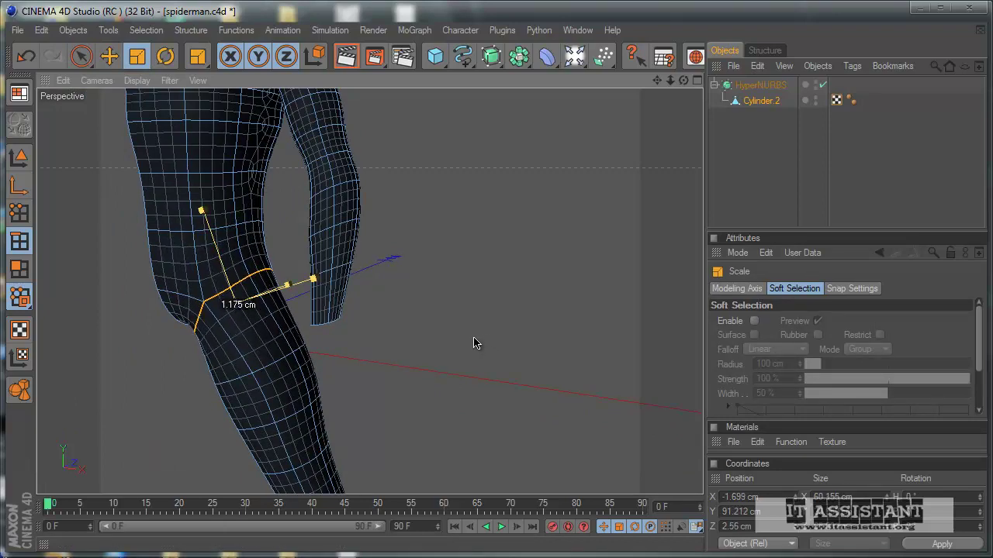
mouse_move(473, 344)
left_mouse_down("alt")
mouse_move(461, 344)
mouse_move(483, 330)
mouse_move(488, 344)
mouse_move(458, 353)
mouse_move(473, 339)
mouse_move(492, 341)
mouse_move(453, 344)
mouse_move(490, 341)
mouse_move(475, 342)
left_mouse_up("alt")
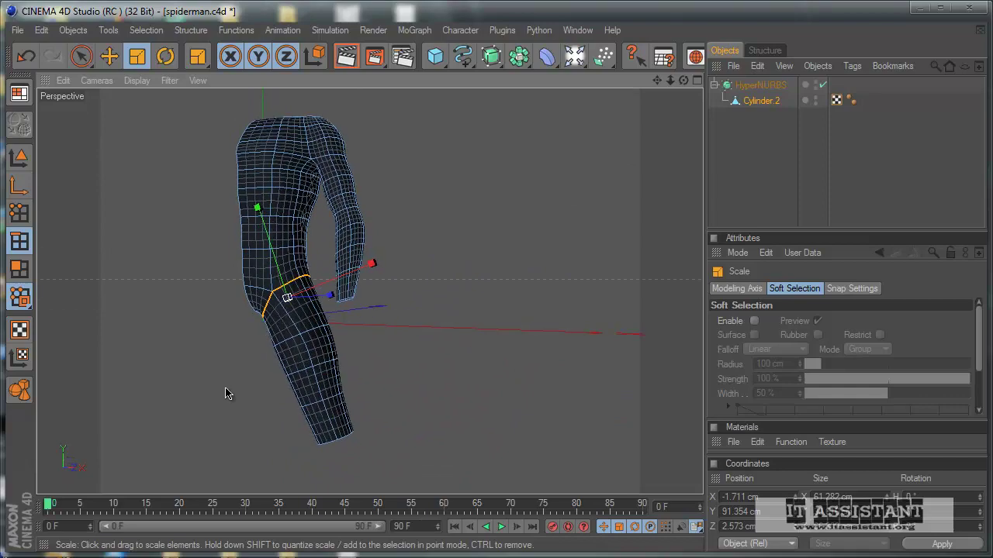
In the maximized side view, scale the upper-leg edge loop up to fit the reference.
middle_click(224, 393)
middle_click(249, 393)
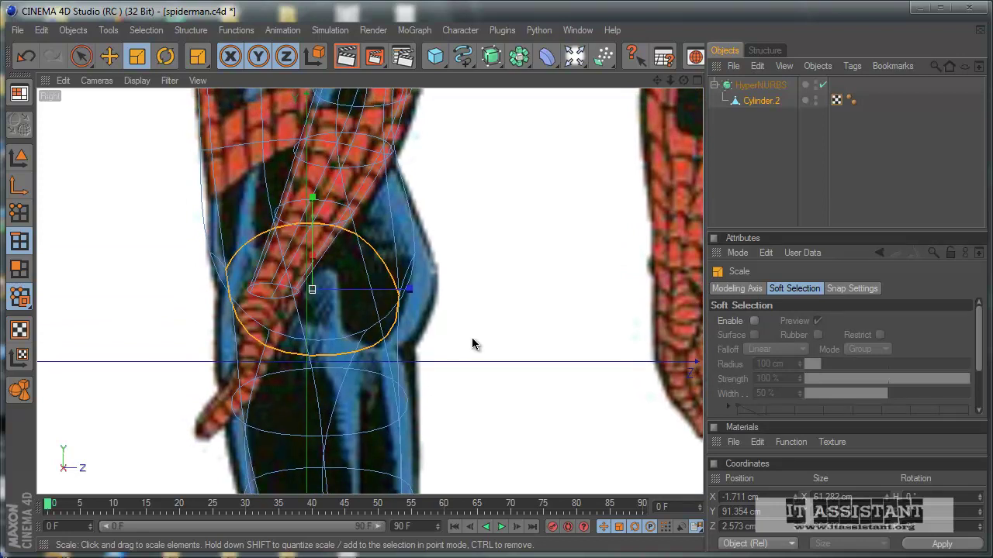
left_click(135, 66)
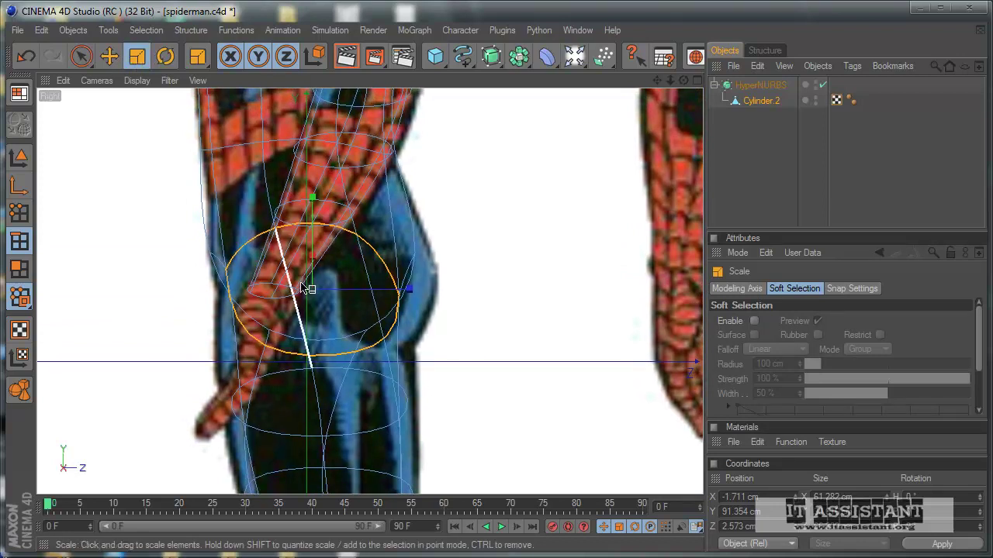
left_click_drag(300, 284, 475, 344)
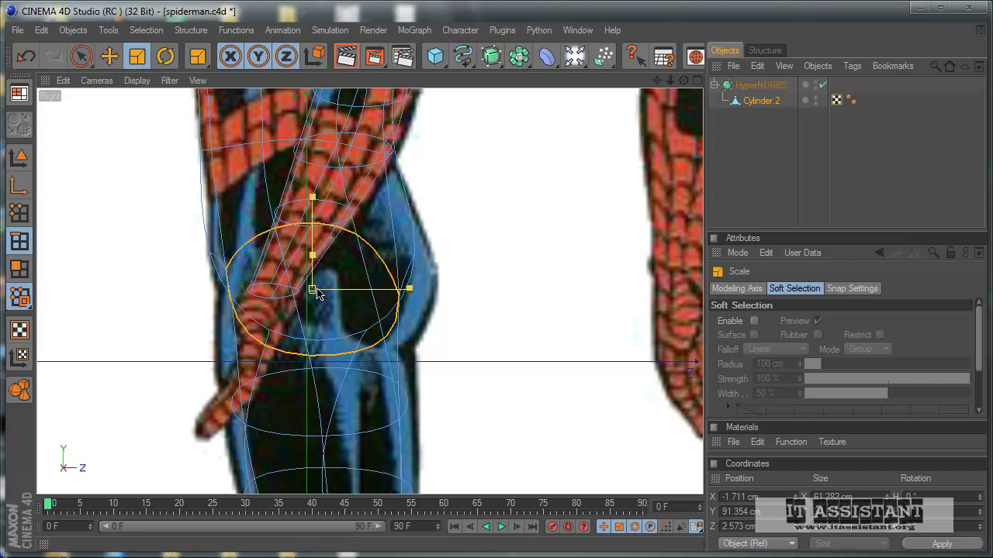
mouse_move(476, 342)
left_mouse_down()
mouse_move(499, 337)
mouse_move(443, 350)
mouse_move(500, 345)
mouse_move(472, 339)
mouse_move(405, 287)
left_mouse_up()
Maximize the Perspective view, deselect the mesh and orbit to check the smoothed leg.
middle_click(492, 338)
middle_click(228, 237)
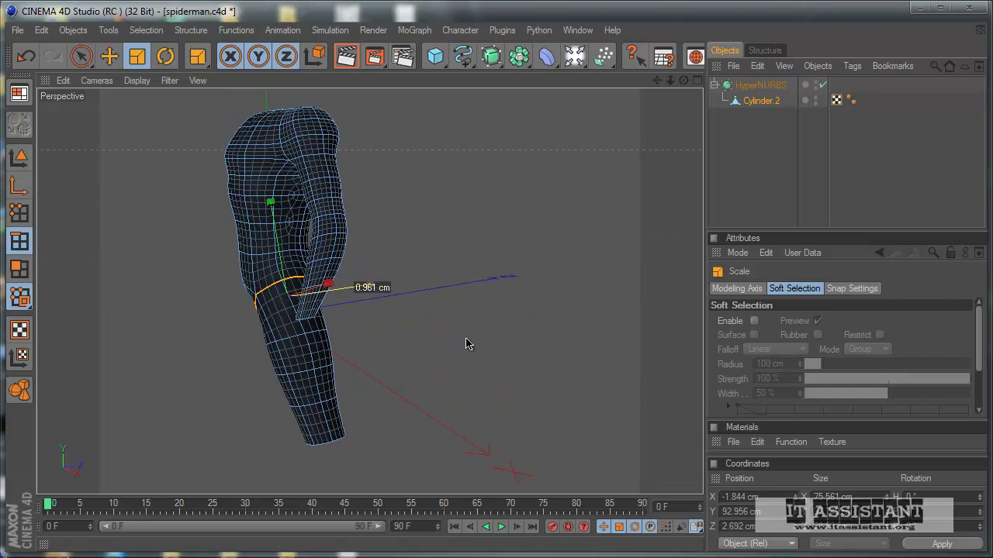
left_click_drag(475, 344, 447, 340, "alt")
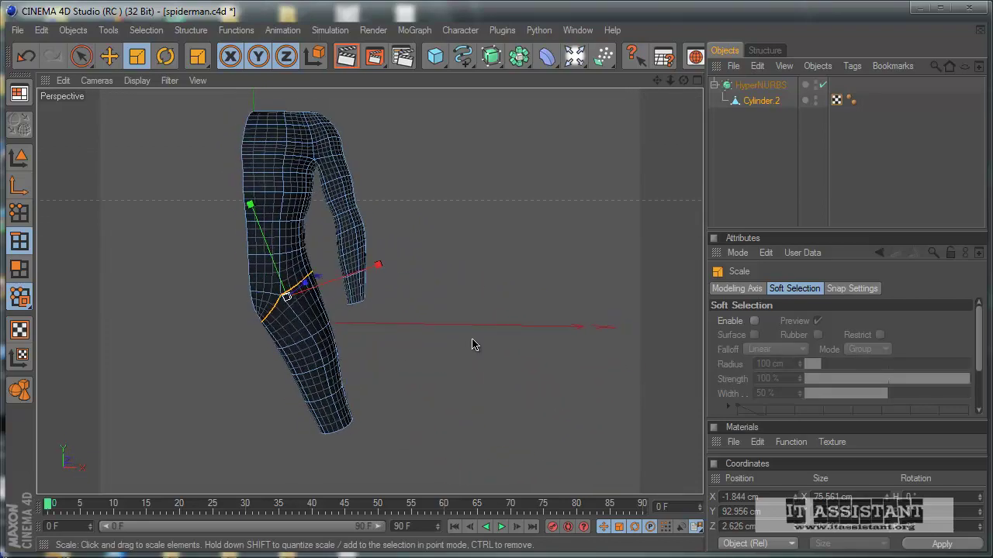
left_click(861, 180)
mouse_move(658, 277)
left_mouse_down("alt")
mouse_move(470, 344)
mouse_move(506, 348)
mouse_move(461, 346)
mouse_move(468, 337)
mouse_move(475, 346)
mouse_move(484, 339)
mouse_move(457, 346)
mouse_move(454, 333)
mouse_move(474, 345)
left_mouse_up("alt")
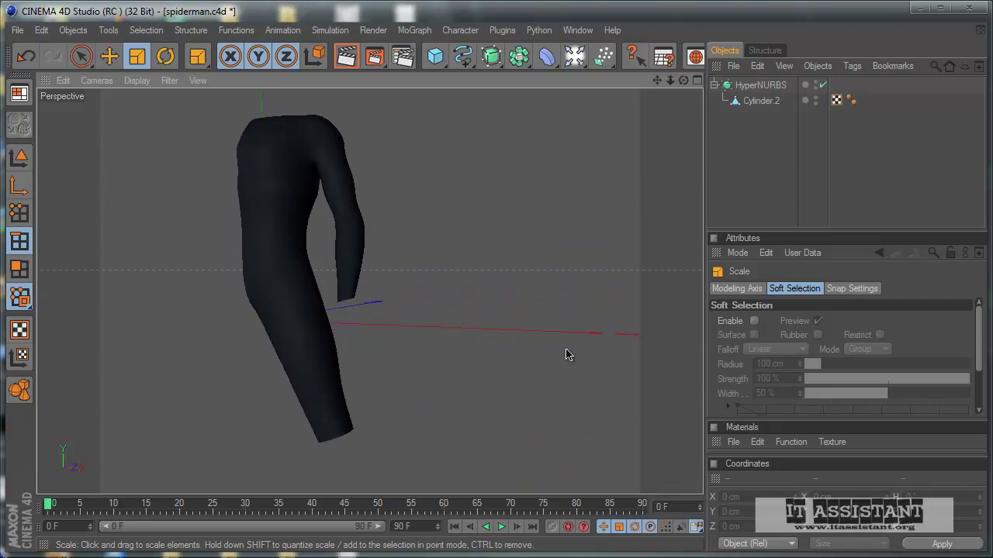
Render a quick preview of the leg, then maximize the Front view with the reference.
mouse_move(567, 355)
left_mouse_down("alt")
mouse_move(470, 341)
mouse_move(505, 372)
mouse_move(472, 343)
left_mouse_up("alt")
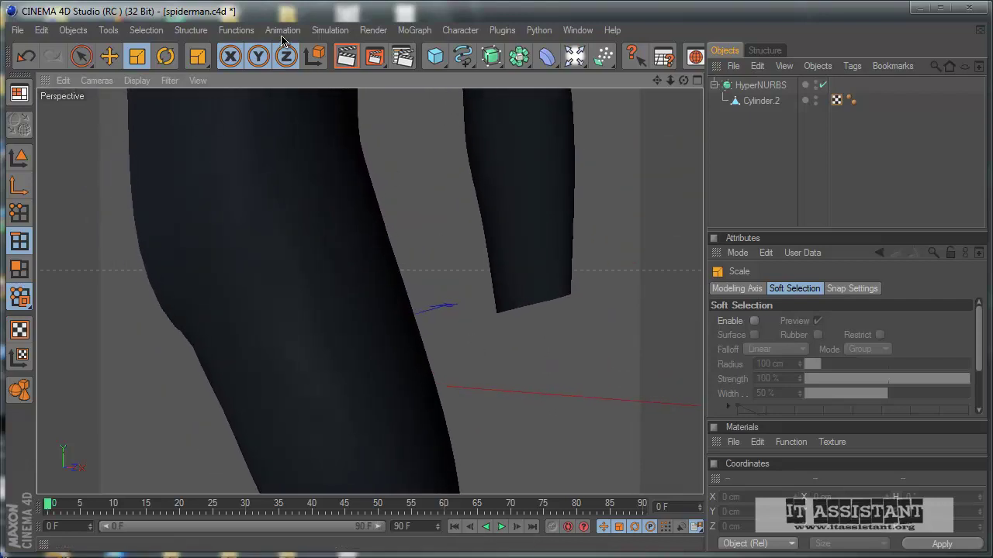
left_click(345, 62)
right_click_drag(401, 184, 400, 218, "alt")
mouse_move(400, 218)
left_mouse_down("alt")
mouse_move(481, 328)
mouse_move(457, 342)
mouse_move(567, 349)
mouse_move(470, 343)
mouse_move(504, 333)
mouse_move(470, 343)
mouse_move(474, 288)
mouse_move(465, 363)
mouse_move(473, 330)
mouse_move(472, 343)
left_mouse_up("alt")
middle_click(466, 350)
middle_click(579, 409)
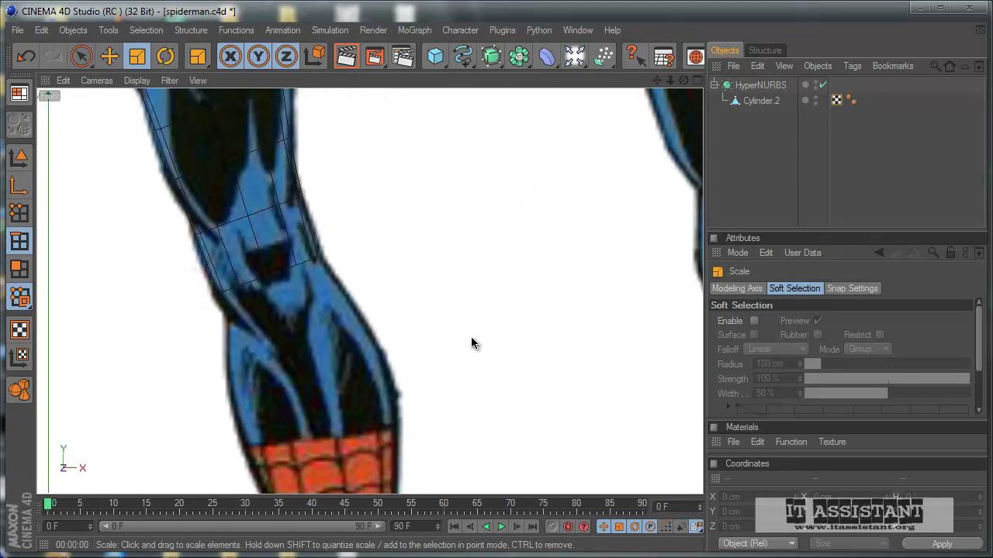
Select Cylinder.2 and return to the single Front view.
left_click(780, 102)
middle_click(143, 321)
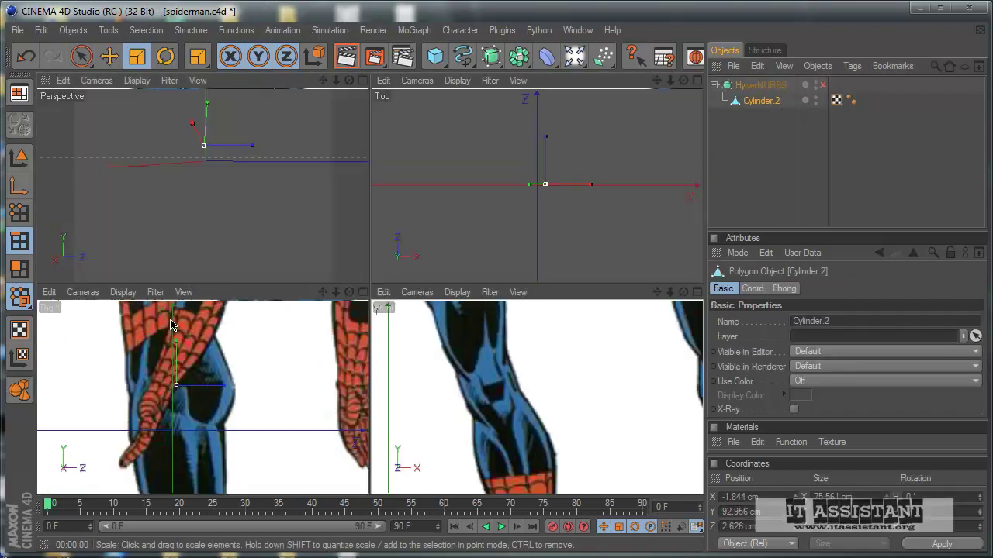
middle_click(442, 438)
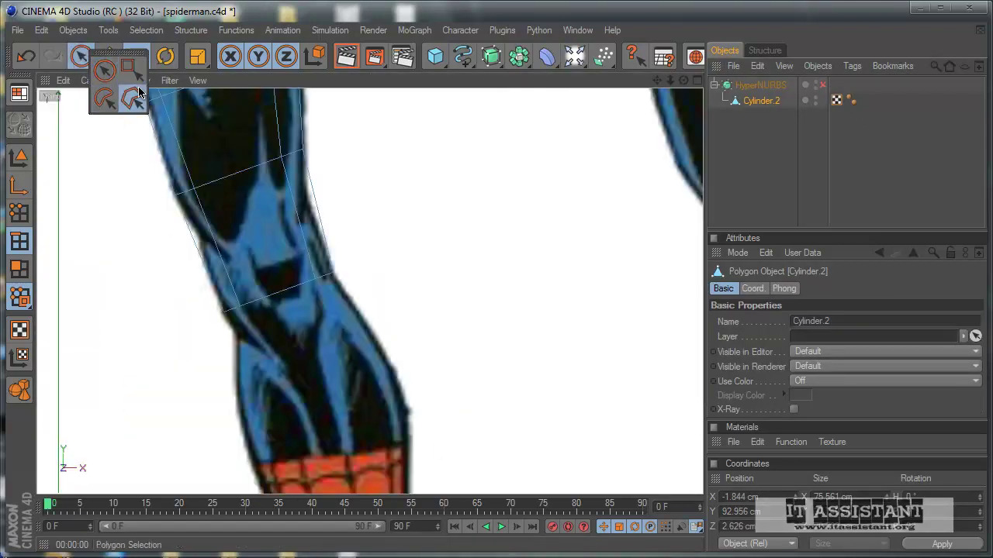
Box-select the bottom edge loop of the upper leg at the knee.
left_click_drag(80, 56, 124, 84)
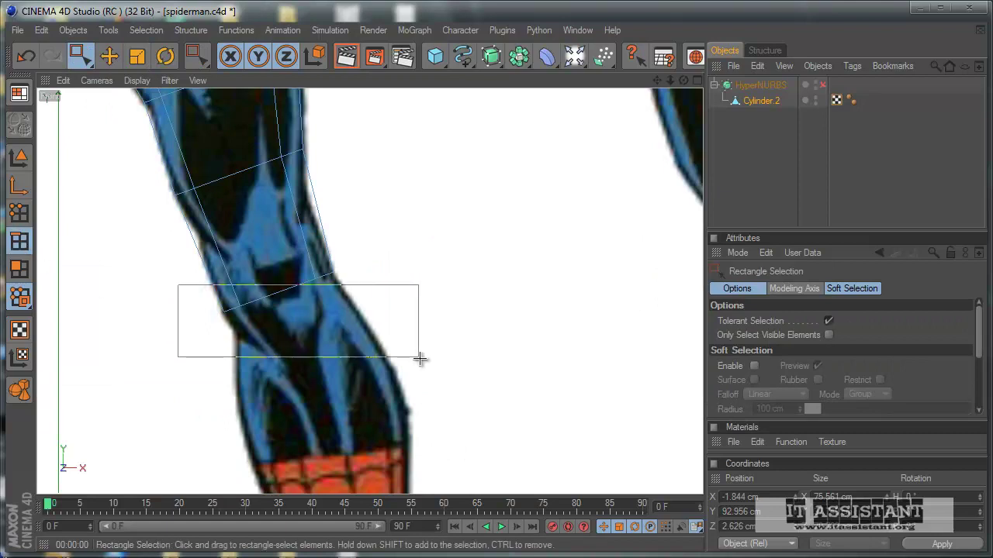
left_click_drag(419, 358, 338, 305)
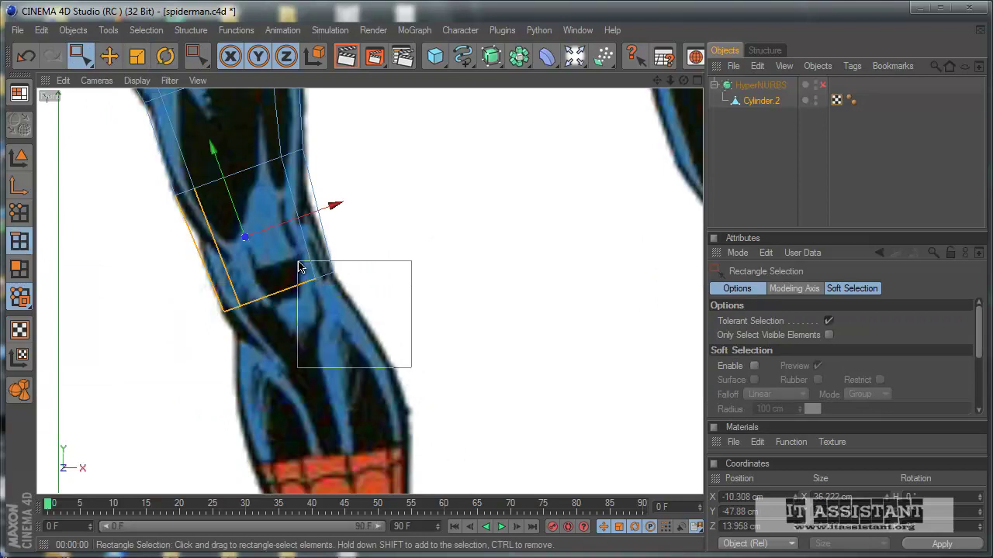
left_click_drag(301, 267, 301, 268)
left_click_drag(349, 244, 350, 244)
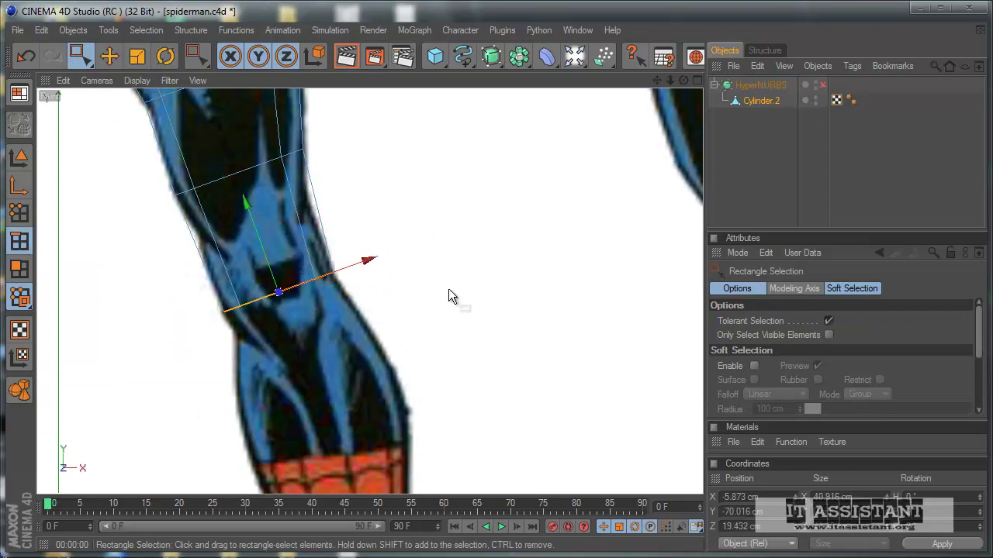
scroll(438, 291, "down", 1)
scroll(437, 292, "up", 2)
scroll(434, 293, "up", 2)
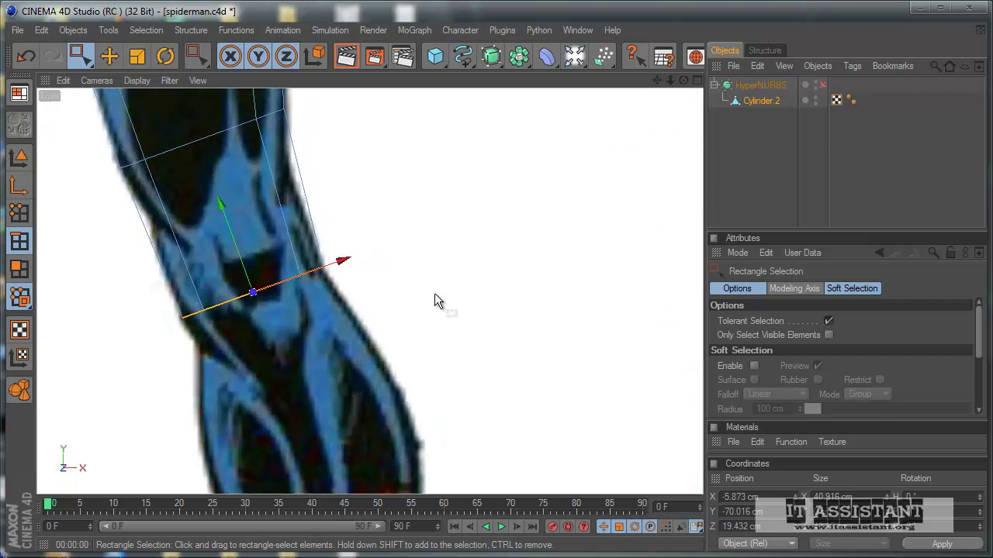
scroll(434, 301, "down", 1)
scroll(434, 301, "down", 1)
scroll(431, 301, "down", 1)
scroll(431, 302, "up", 2)
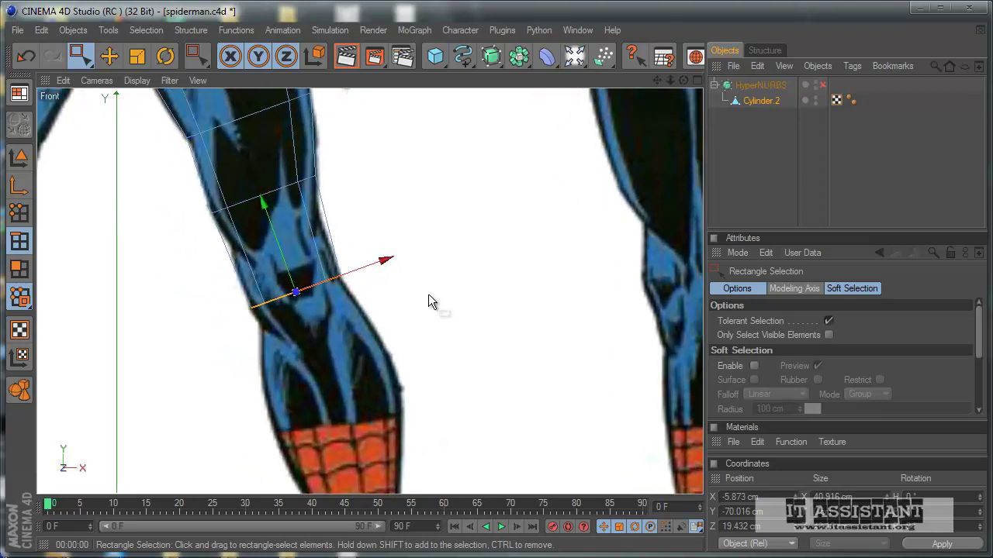
scroll(429, 296, "up", 1)
scroll(429, 296, "up", 1)
scroll(427, 295, "down", 1)
scroll(427, 295, "down", 1)
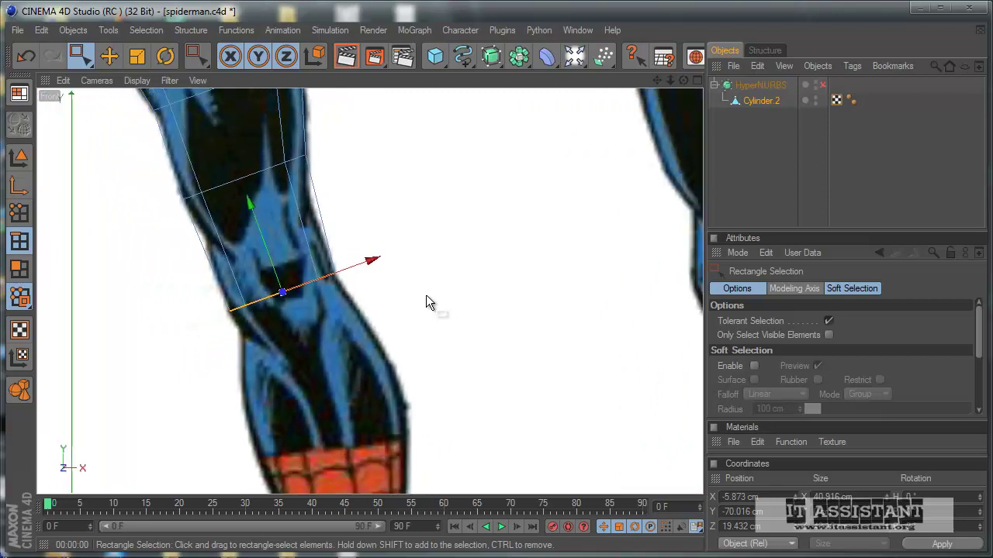
scroll(427, 302, "down", 1)
scroll(426, 297, "up", 1)
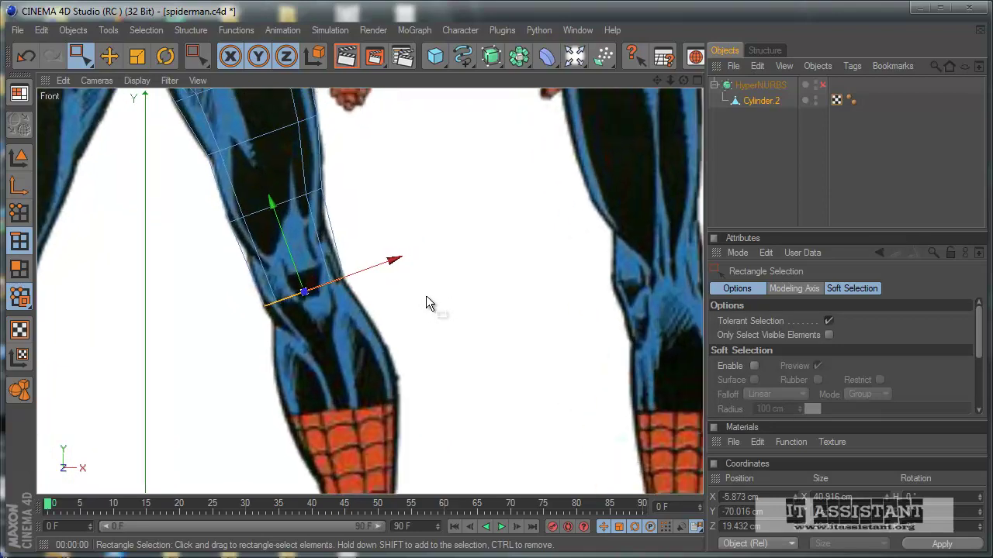
scroll(471, 339, "down", 2)
scroll(472, 340, "up", 2)
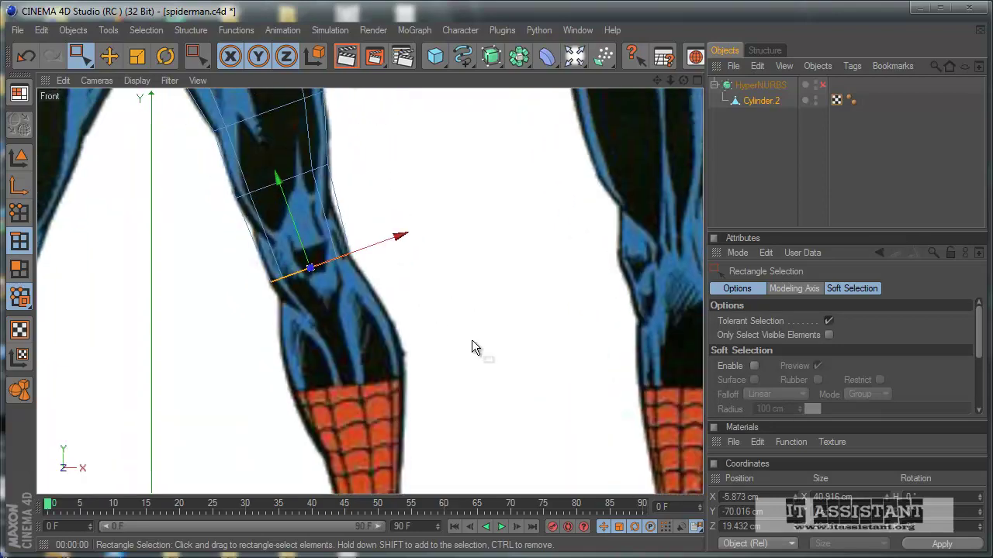
scroll(471, 336, "down", 2)
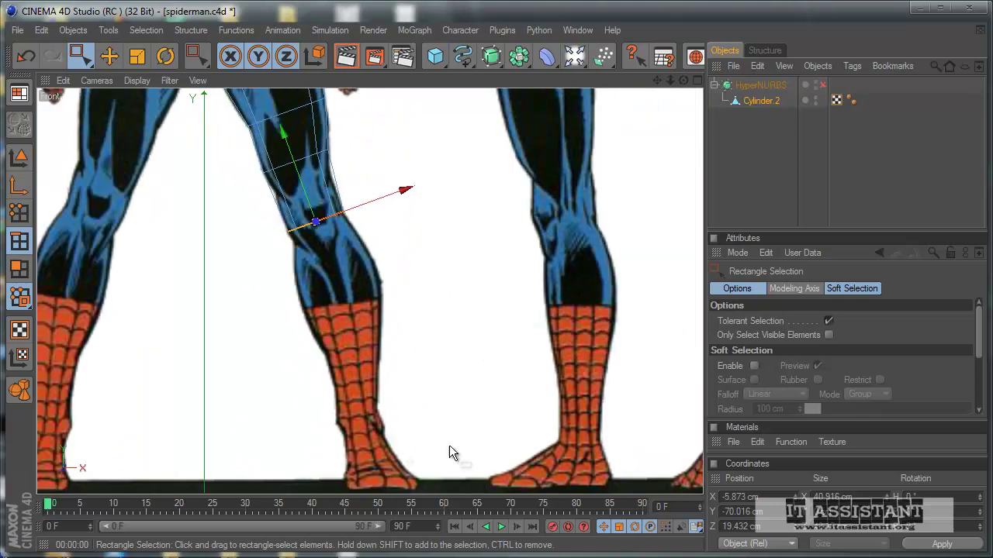
scroll(448, 445, "up", 2)
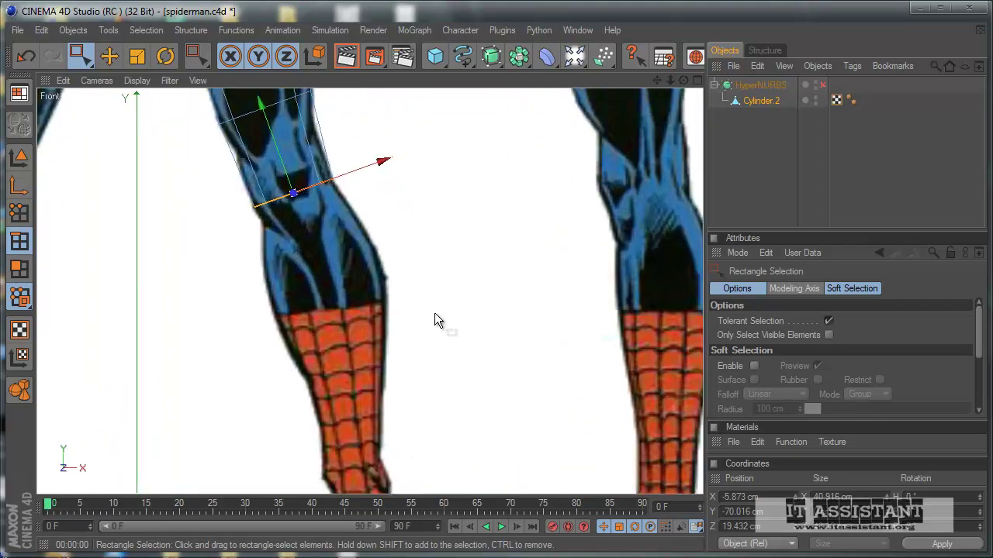
scroll(434, 313, "up", 1)
scroll(443, 302, "down", 1)
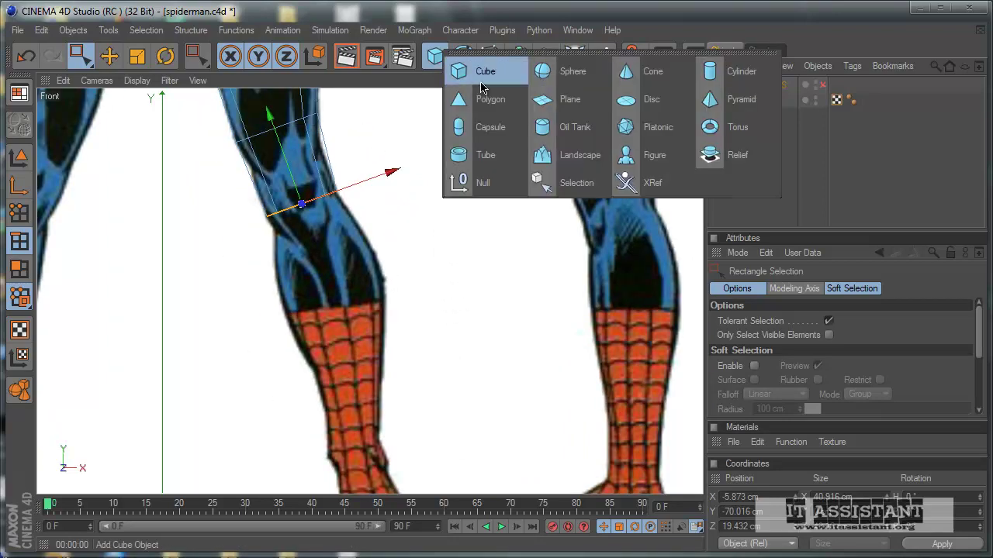
Add a new Cylinder primitive and bring it over the reference's lower leg.
left_click_drag(435, 56, 736, 88)
scroll(612, 231, "down", 2)
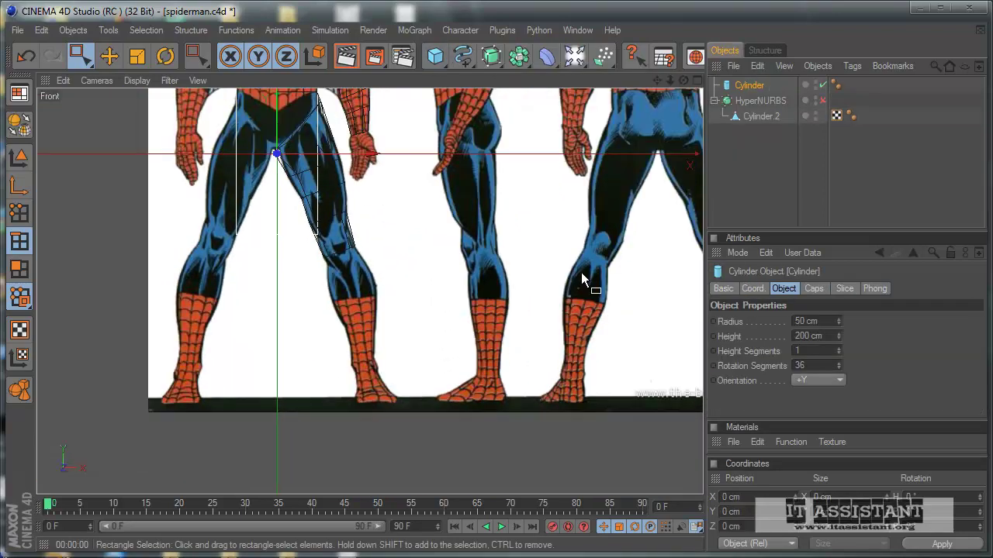
scroll(293, 159, "down", 1)
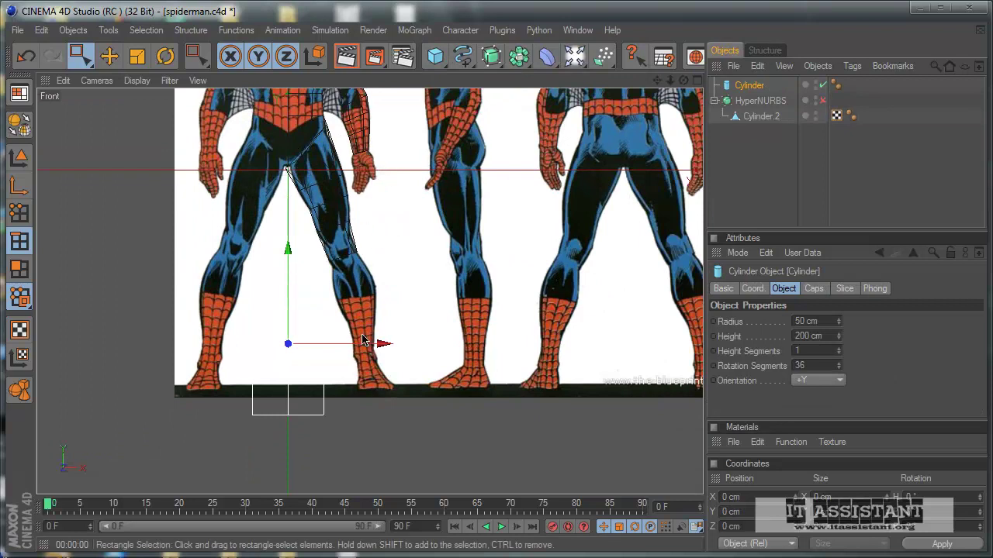
left_click_drag(473, 342, 482, 343)
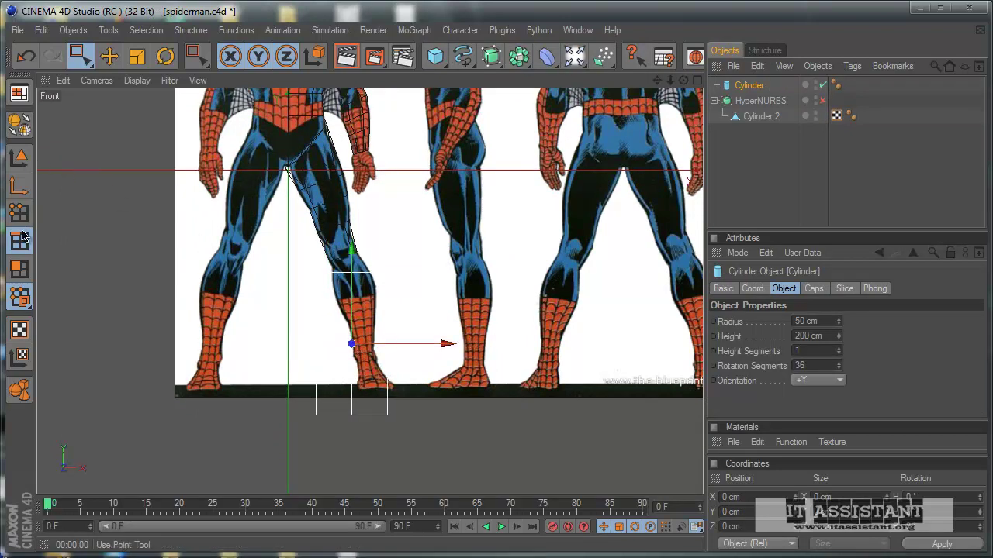
Tilt the cylinder about -20°, move it onto the shin and narrow it to 53.89 cm.
left_click(20, 167)
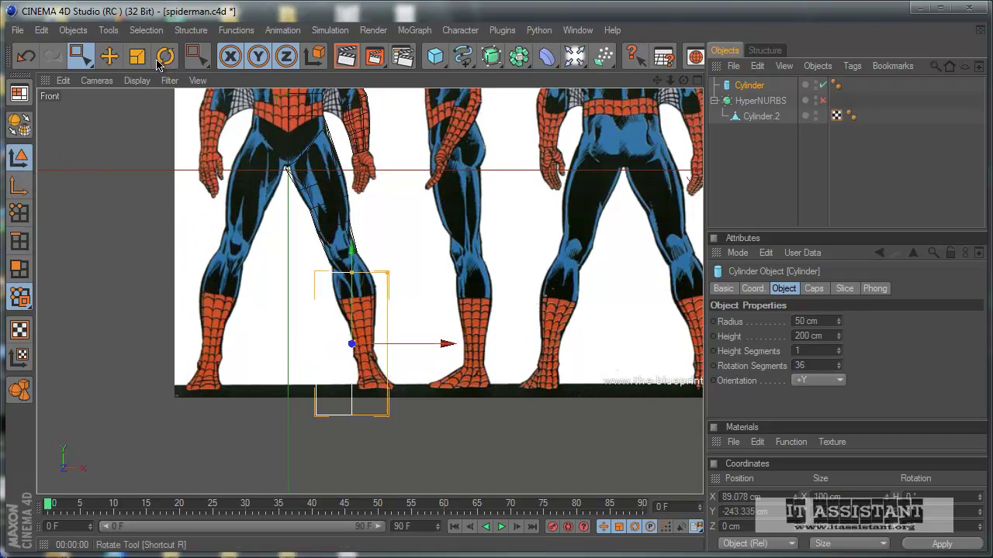
left_click(164, 62)
left_click_drag(317, 304, 299, 322)
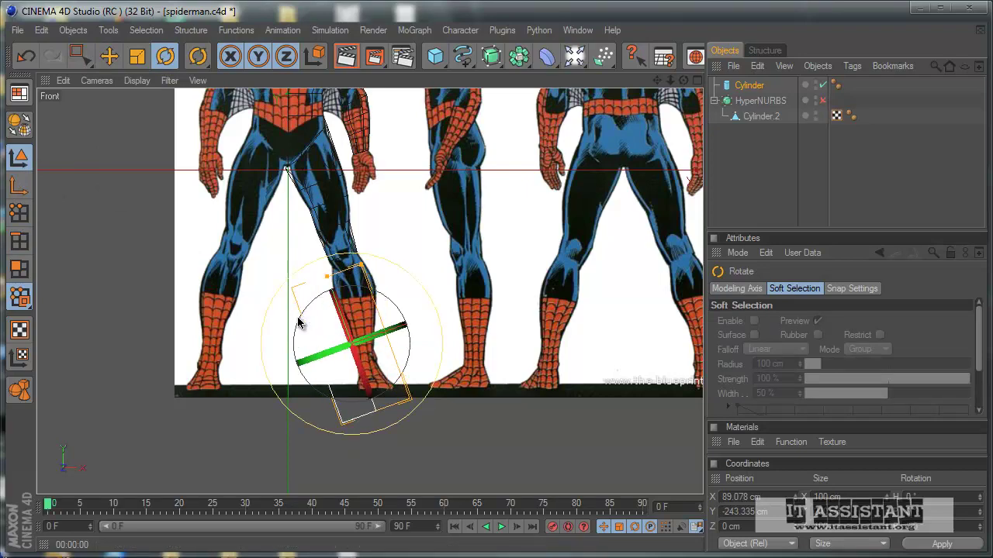
key("e")
scroll(176, 321, "up", 4)
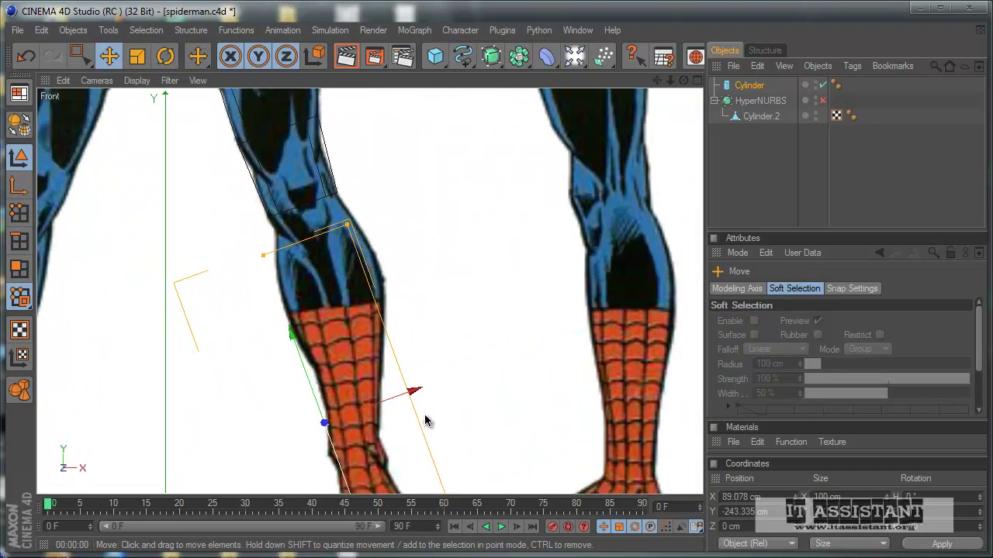
left_click_drag(411, 367, 474, 344)
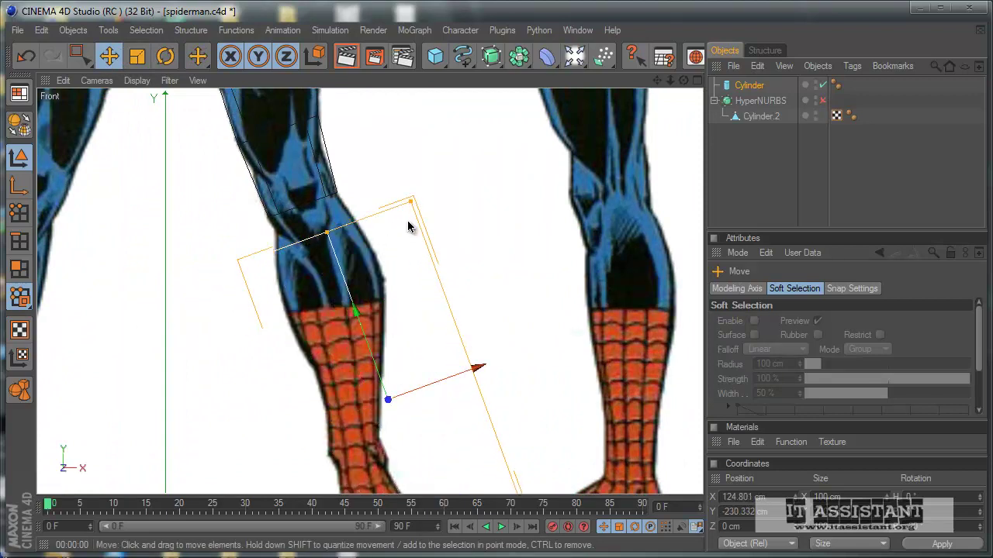
left_click_drag(409, 226, 473, 344)
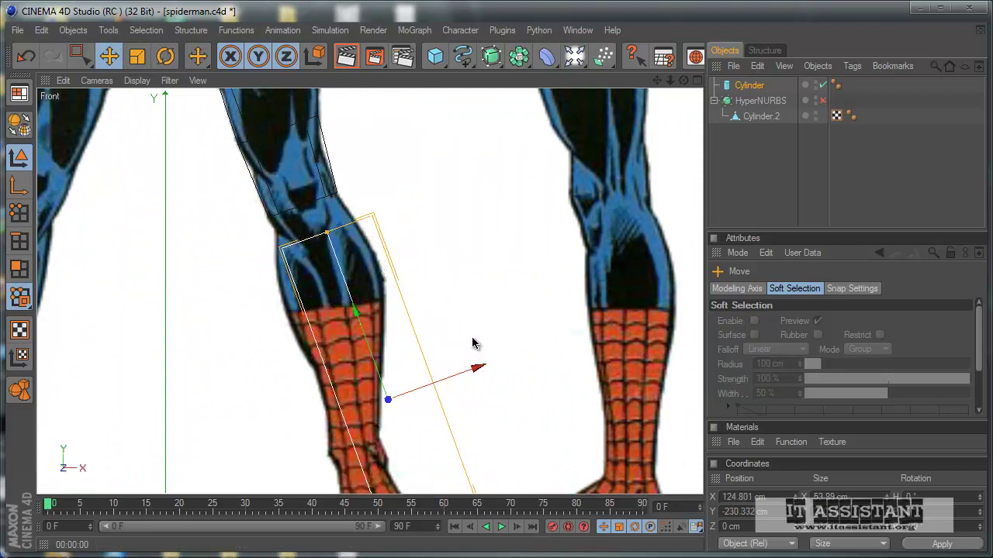
left_click_drag(388, 399, 377, 404)
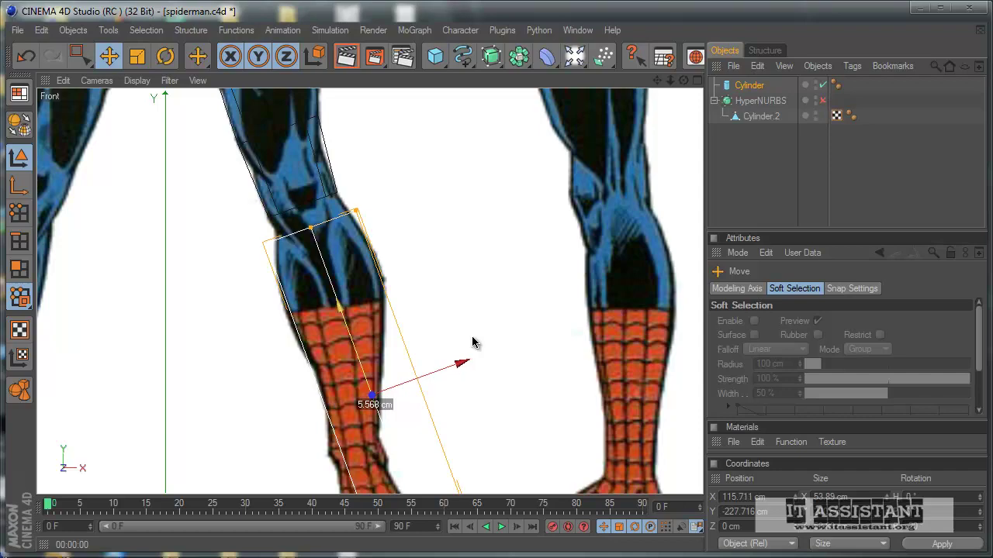
scroll(492, 414, "down", 3)
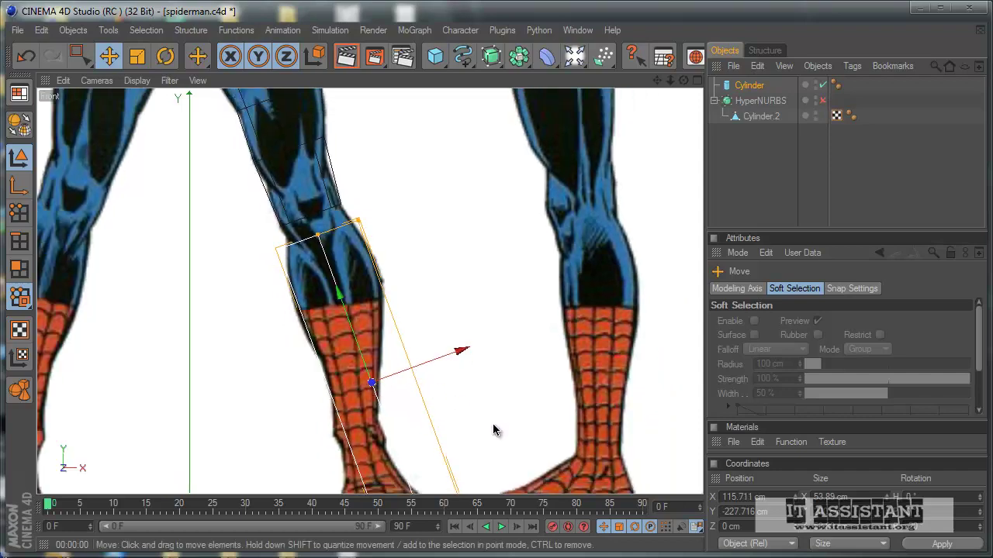
middle_click(492, 414)
Set the new cylinder's Rotation Segments to 6.
middle_click(239, 152)
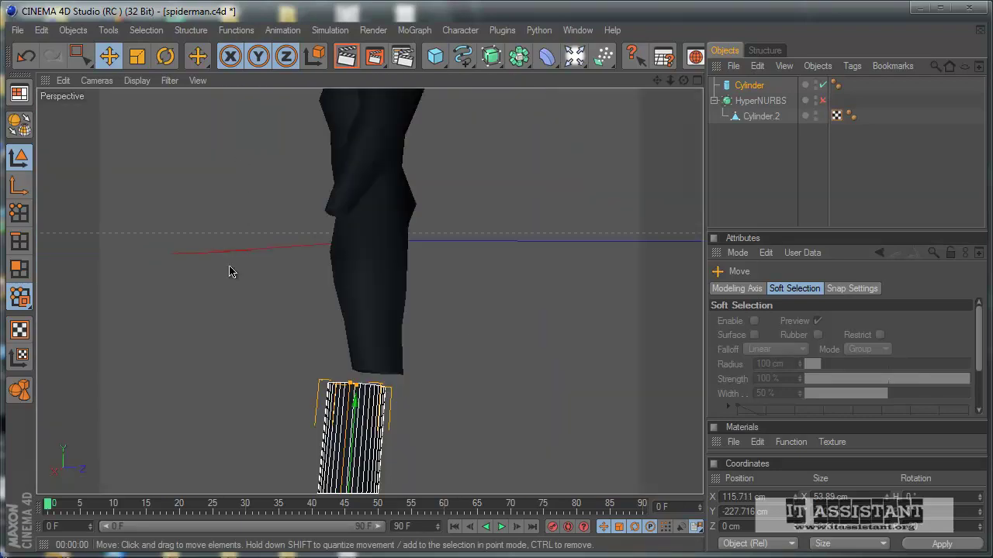
mouse_move(230, 270)
left_mouse_down("alt")
mouse_move(466, 339)
mouse_move(241, 267)
left_mouse_up("alt")
left_click(758, 93)
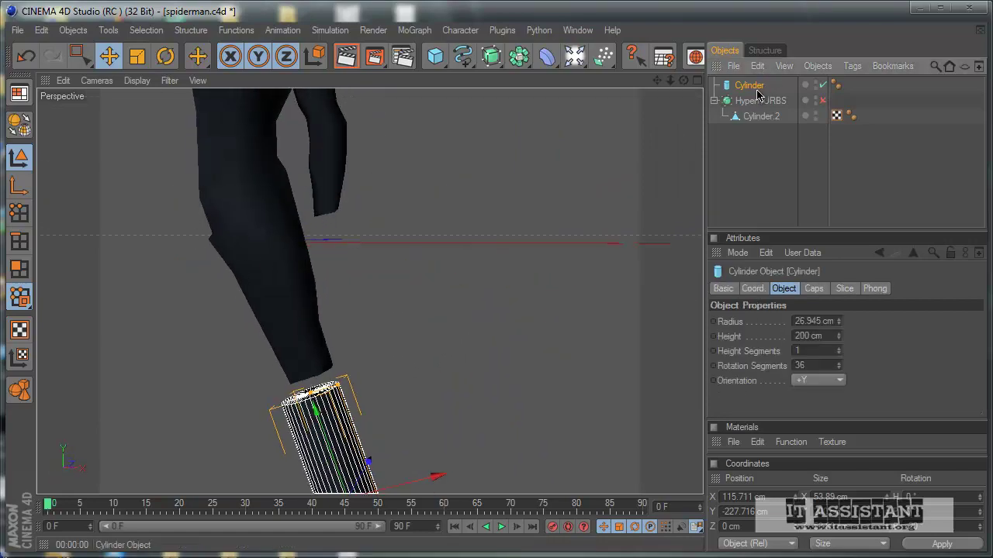
left_click(815, 289)
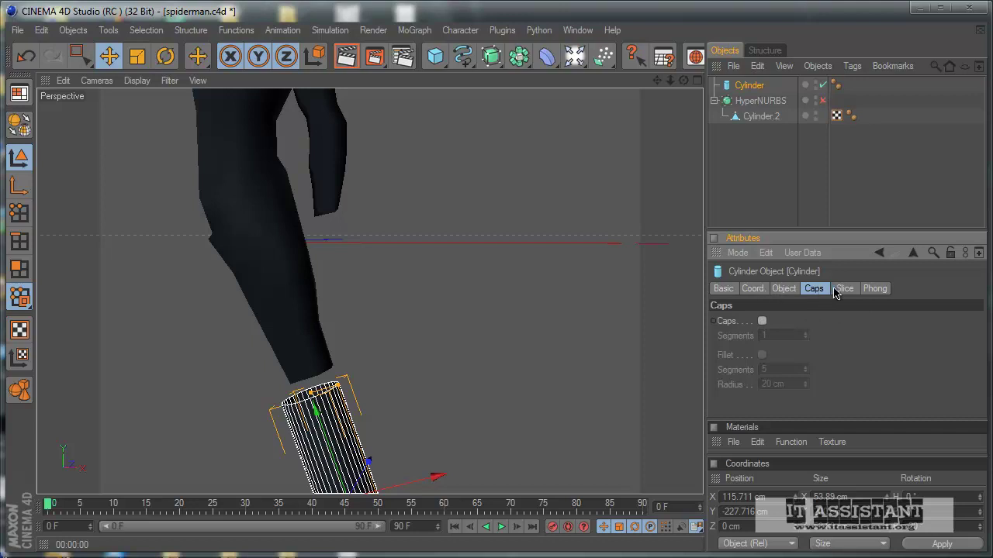
left_click(785, 290)
type("6")
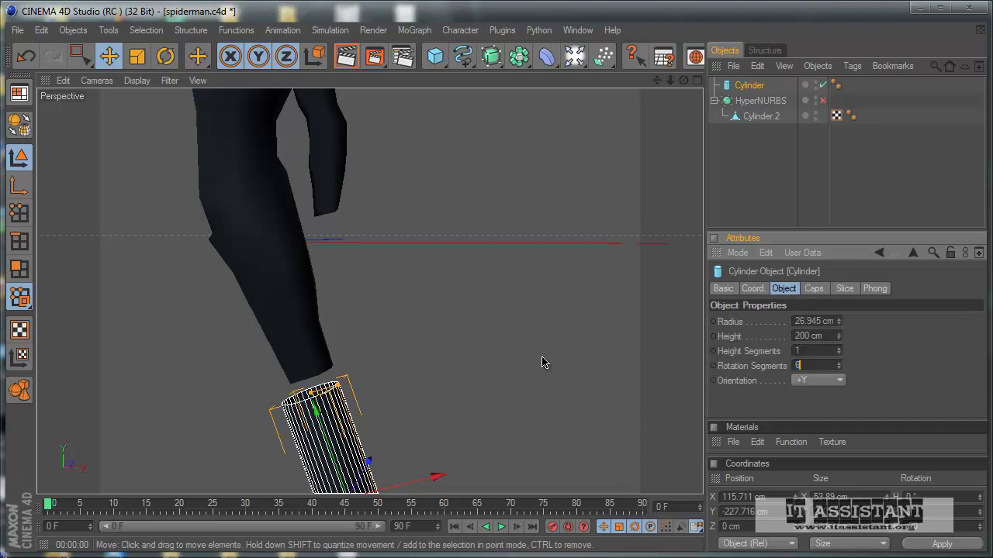
key("Return")
Make the cylinder an editable polygon mesh and maximize the Front view over the reference.
left_click(19, 124)
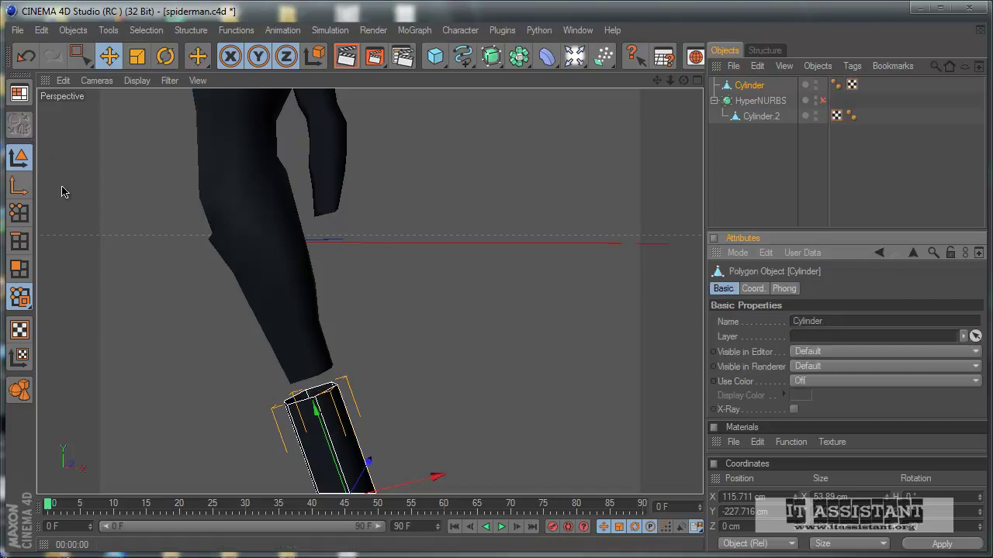
mouse_move(256, 248)
left_mouse_down("alt")
mouse_move(447, 299)
mouse_move(487, 353)
mouse_move(470, 343)
left_mouse_up("alt")
key("F5")
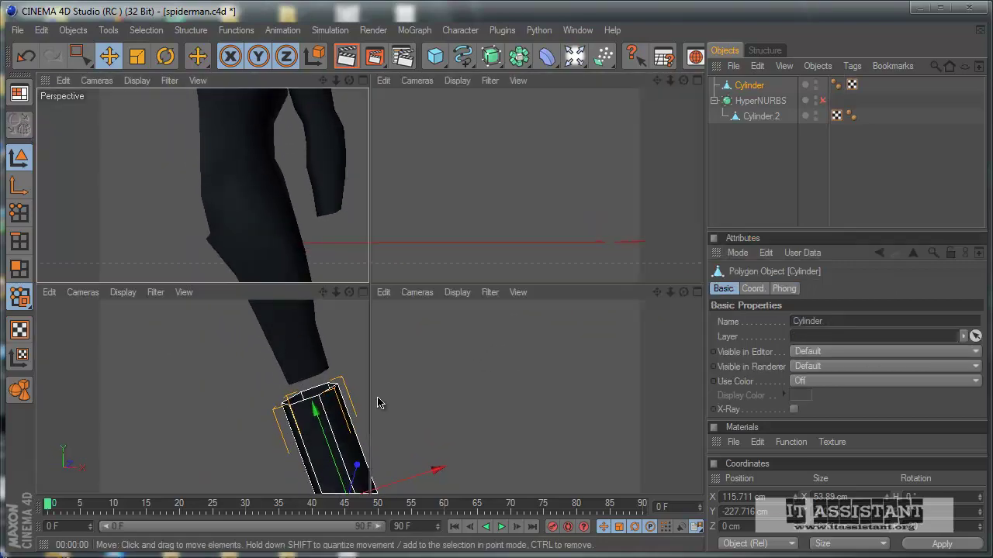
key("F4")
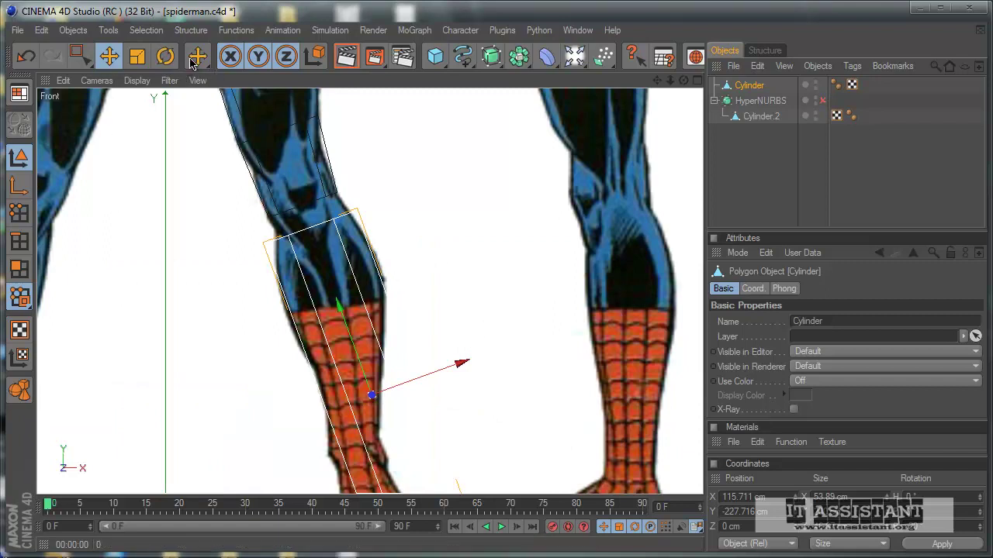
Cut extra horizontal edge loops along the lower-leg cylinder with the Knife tool in Loop mode.
left_click_drag(198, 57, 261, 269)
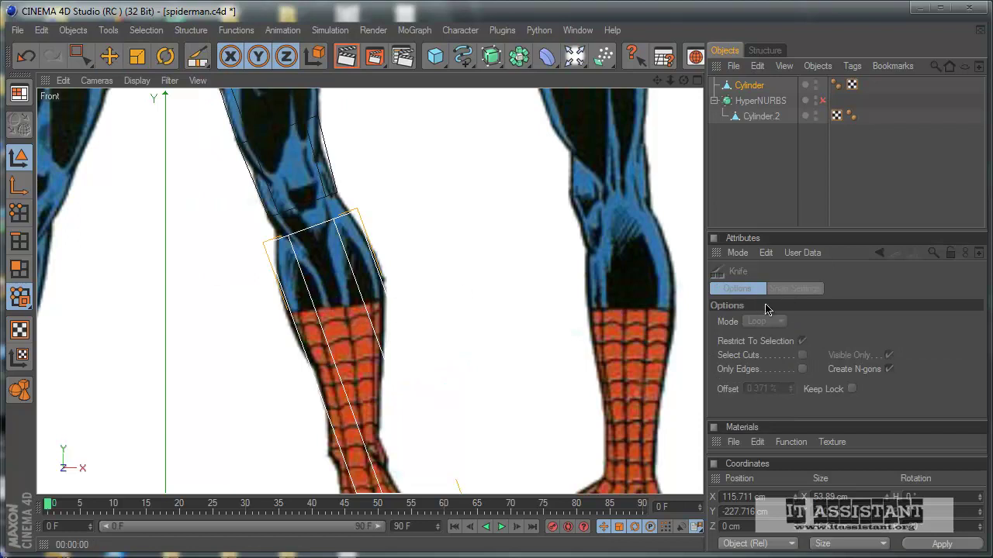
left_click(19, 242)
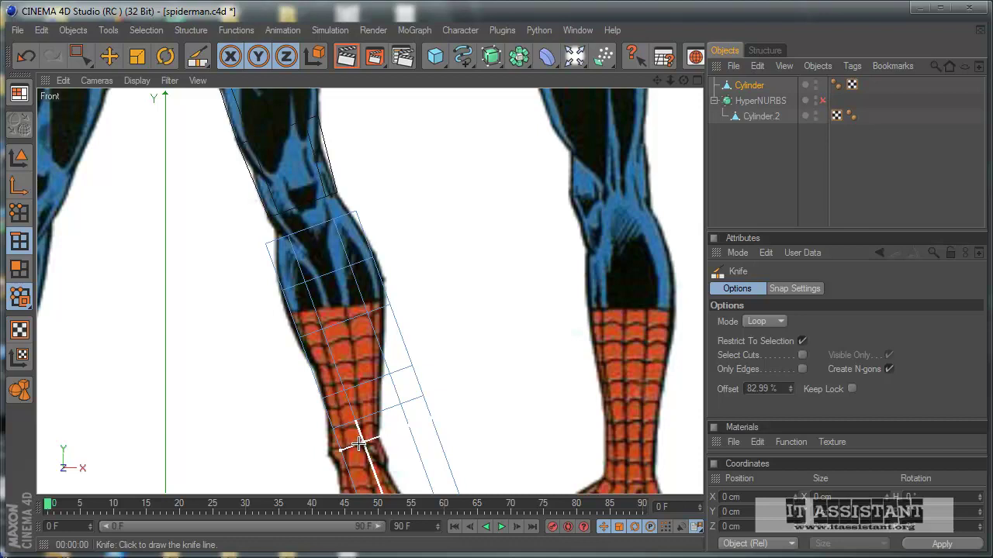
left_click(357, 449)
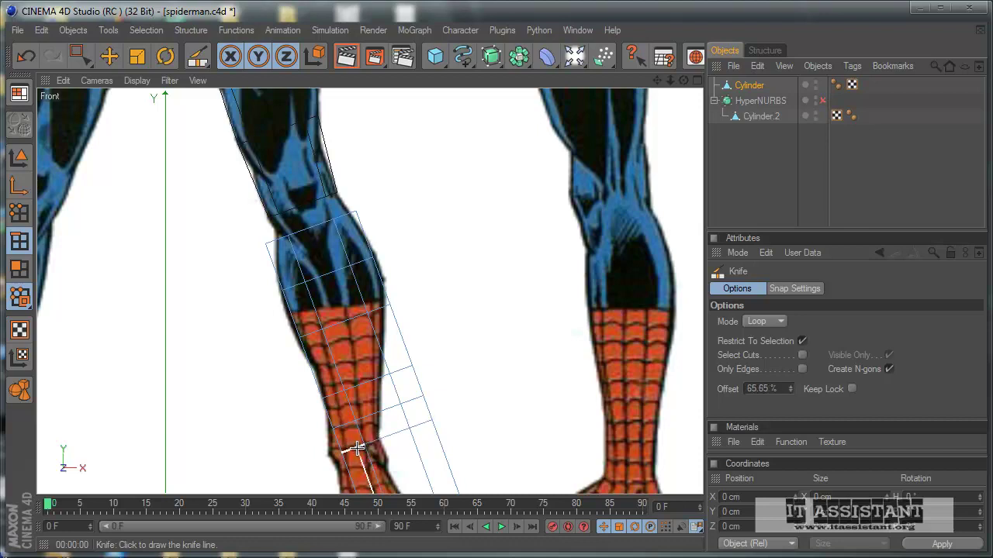
middle_click_drag(494, 429, 471, 337, "alt")
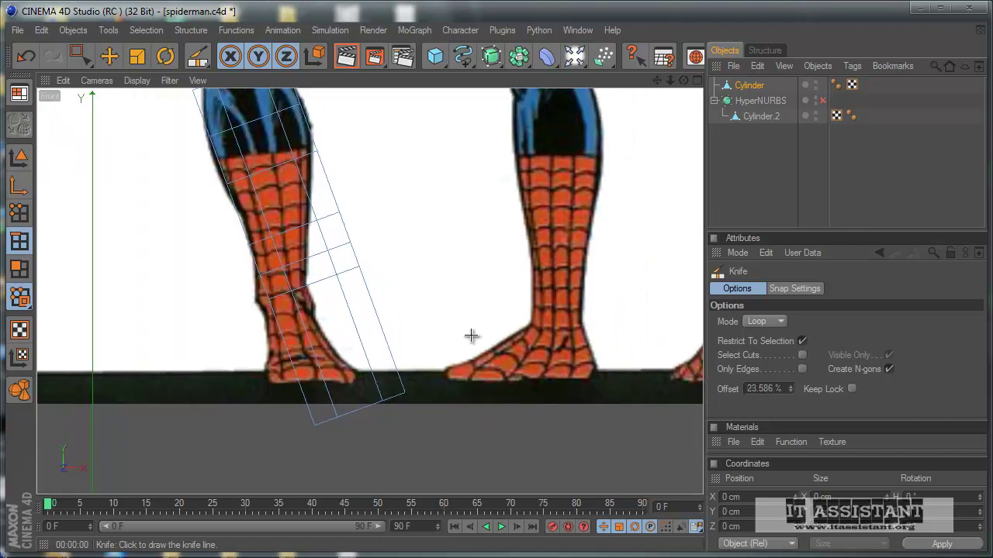
left_click(92, 55)
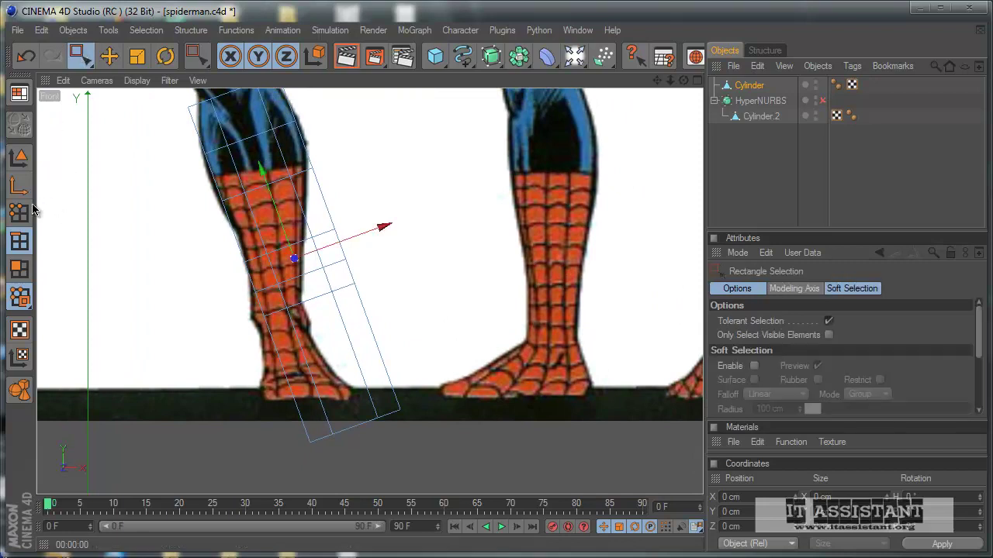
Rectangle-select the bottom ring of points and pull it up toward the ankle.
left_click(20, 213)
left_click_drag(250, 368, 441, 462)
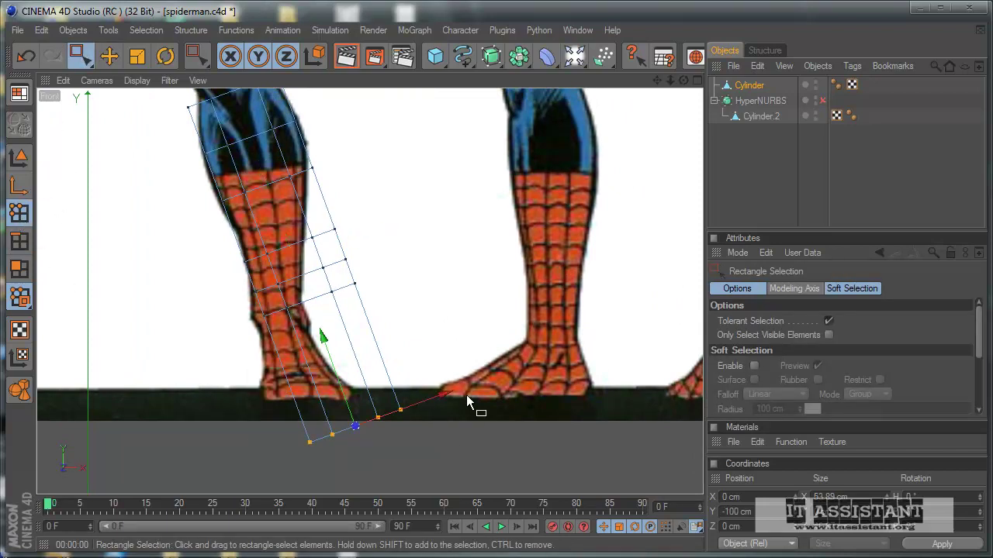
left_click_drag(467, 404, 417, 239)
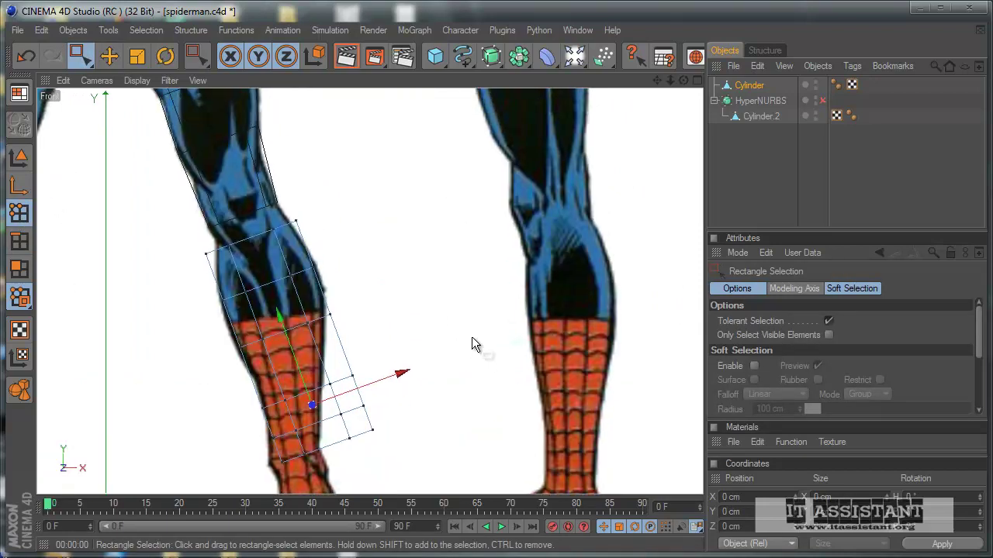
Move the left and right knee points onto the reference leg outline.
scroll(476, 344, "up", 2)
scroll(443, 275, "up", 2)
scroll(478, 350, "up", 2)
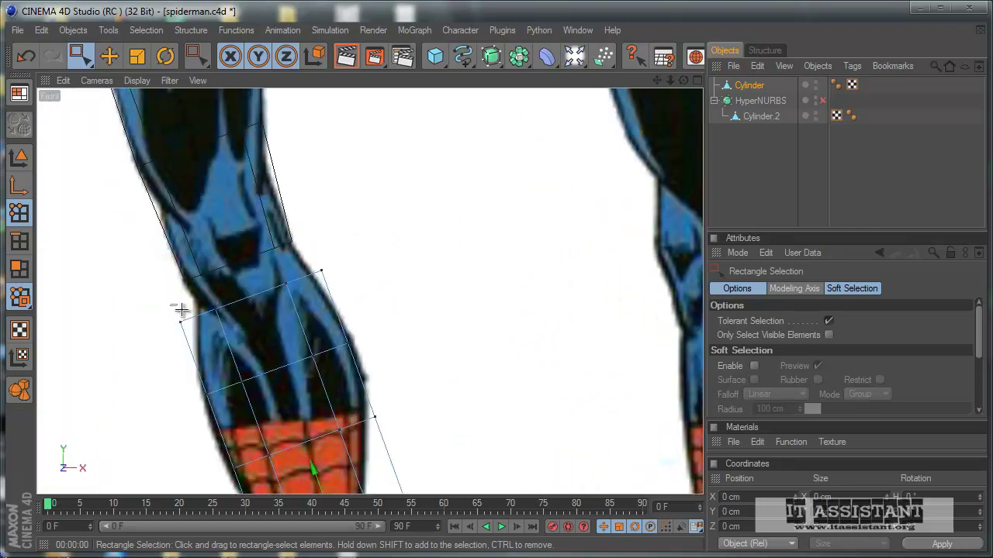
left_click_drag(180, 310, 233, 346)
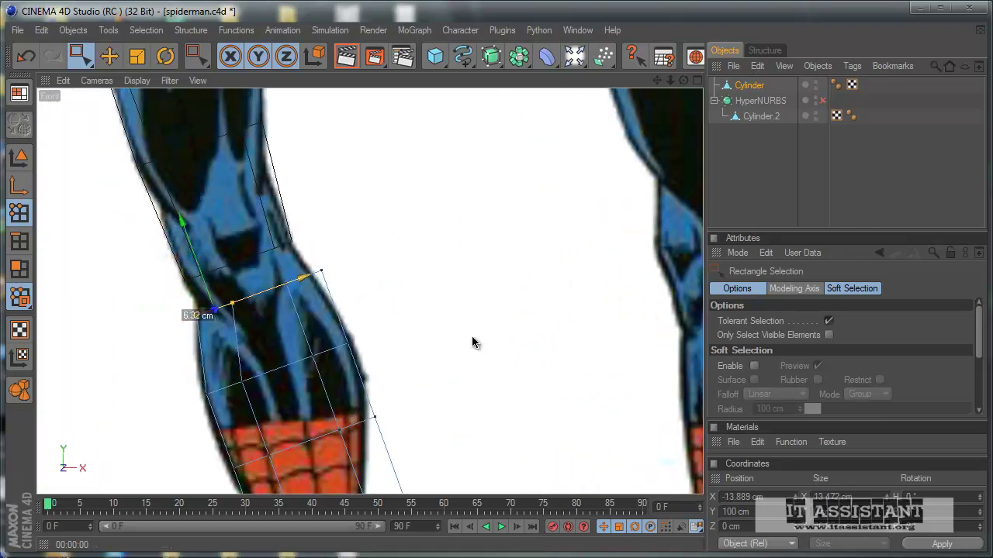
left_click_drag(473, 338, 471, 338)
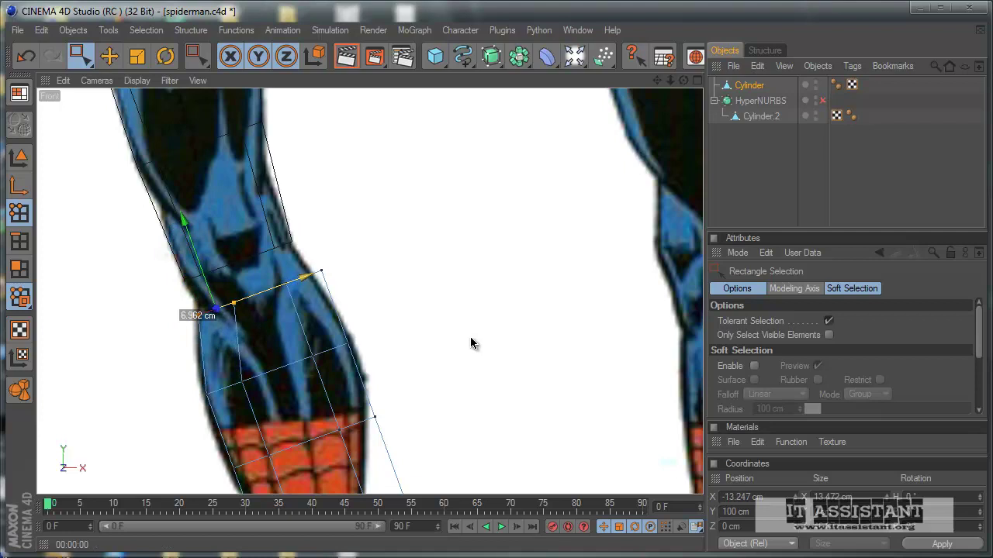
left_click_drag(349, 262, 288, 306)
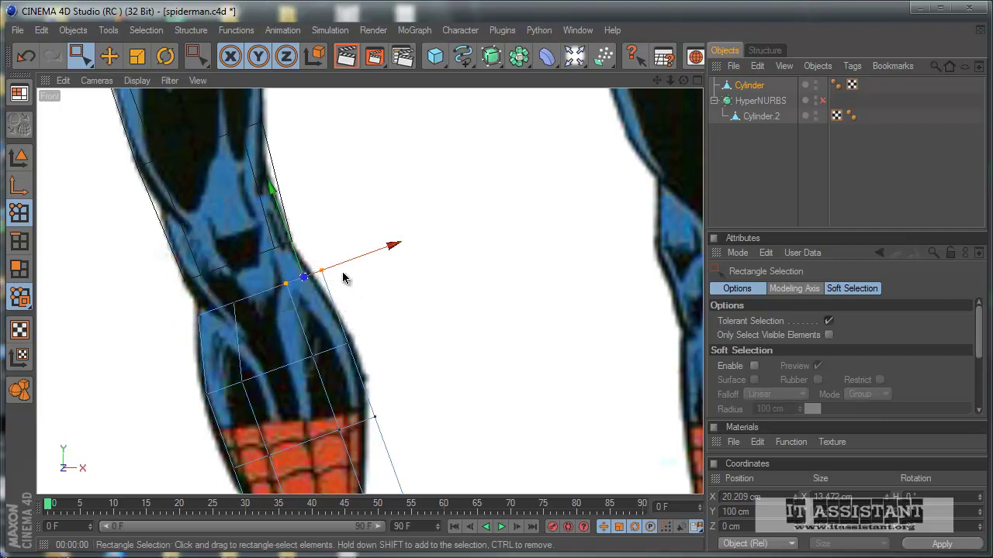
left_click_drag(470, 336, 469, 345)
scroll(470, 338, "down", 2)
scroll(186, 299, "up", 2)
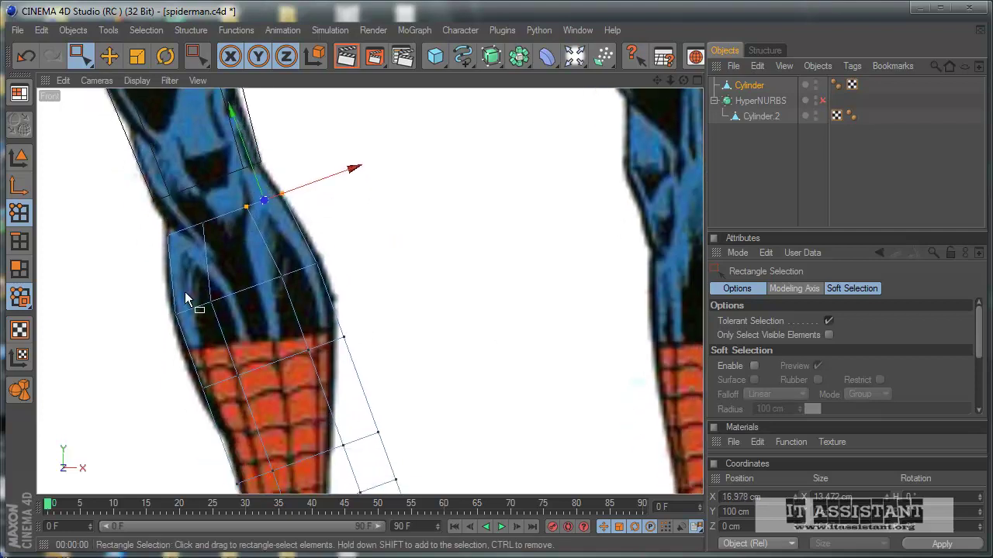
left_click_drag(169, 300, 247, 341)
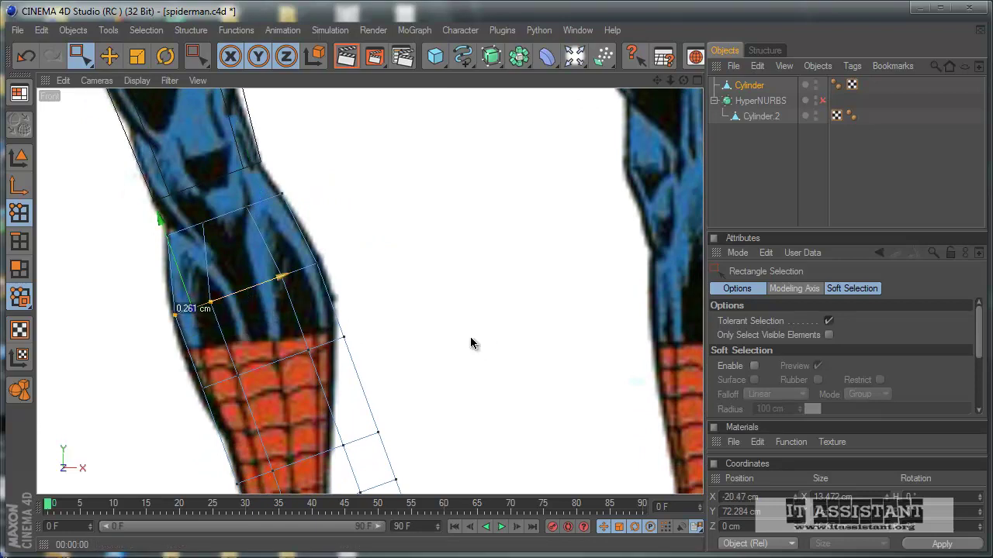
left_click_drag(470, 336, 471, 339)
scroll(250, 317, "down", 2)
scroll(256, 372, "up", 2)
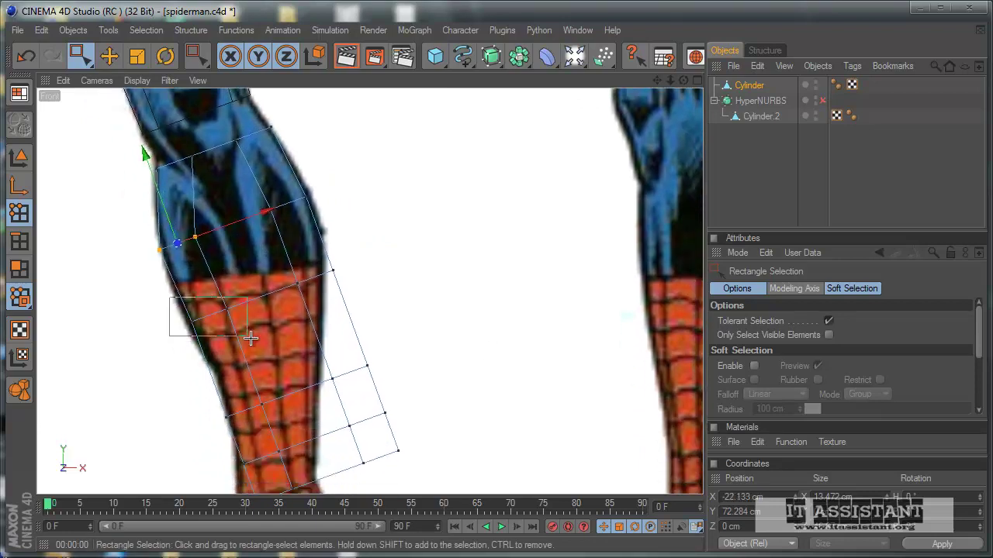
Fit the lower left- and right-edge points along X to the leg outline.
left_click_drag(169, 299, 267, 349)
left_click_drag(272, 294, 266, 297)
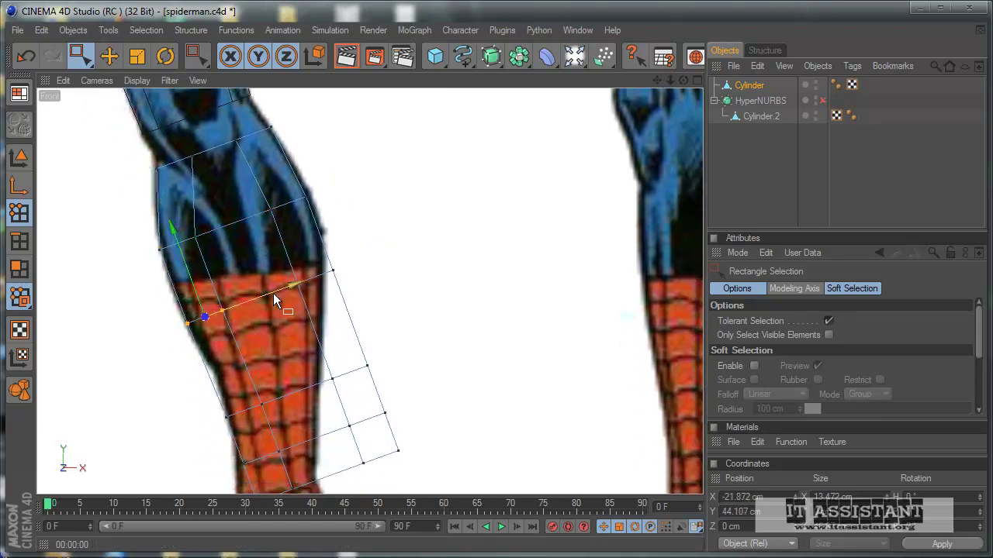
left_click_drag(295, 227, 297, 228)
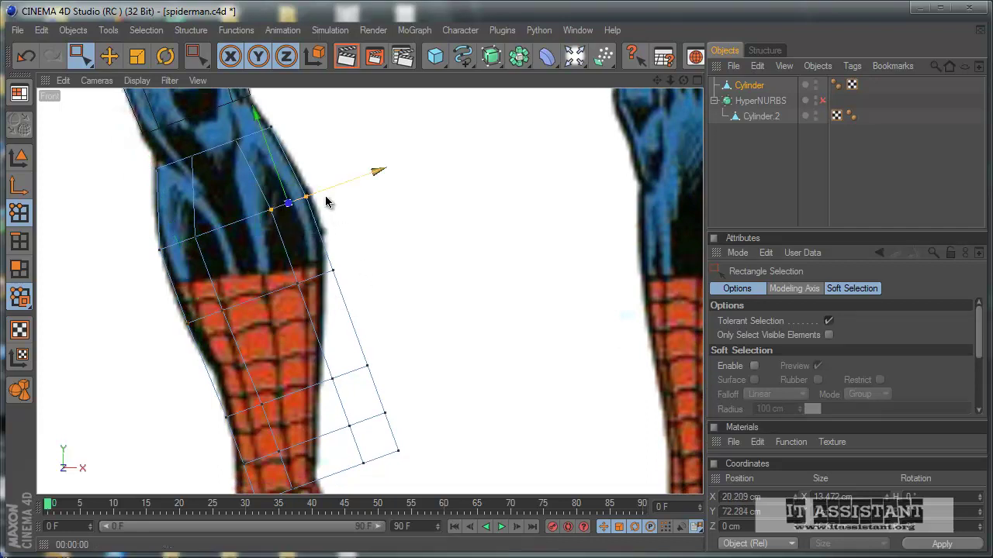
mouse_move(277, 284)
left_mouse_down()
mouse_move(357, 264)
mouse_move(470, 337)
left_mouse_up()
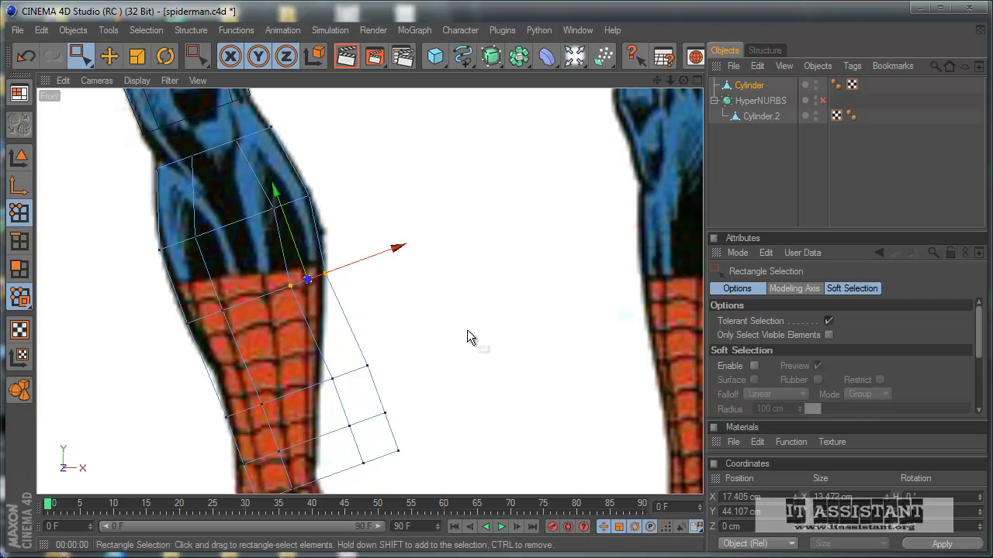
middle_click_drag(467, 330, 436, 279, "alt")
left_click_drag(173, 332, 260, 364)
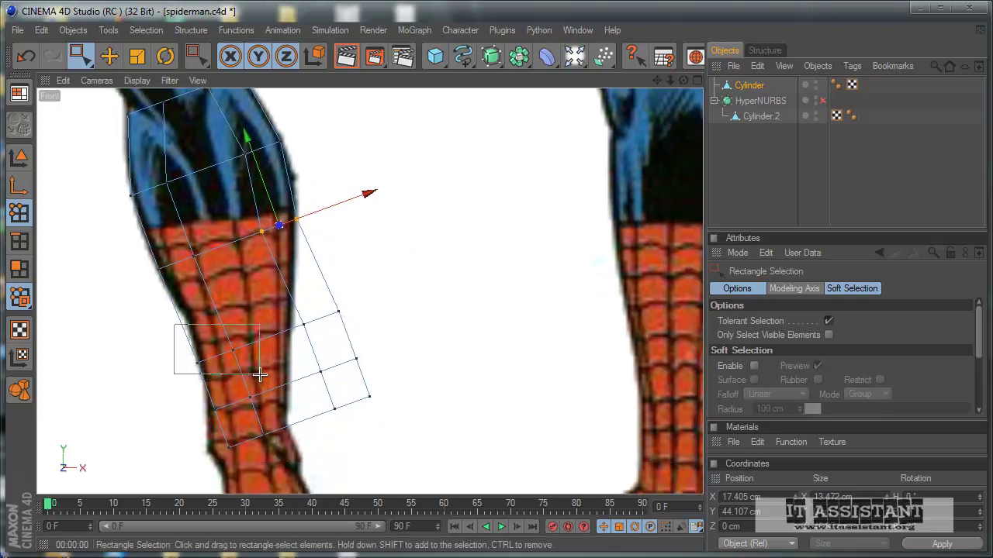
left_click(217, 355)
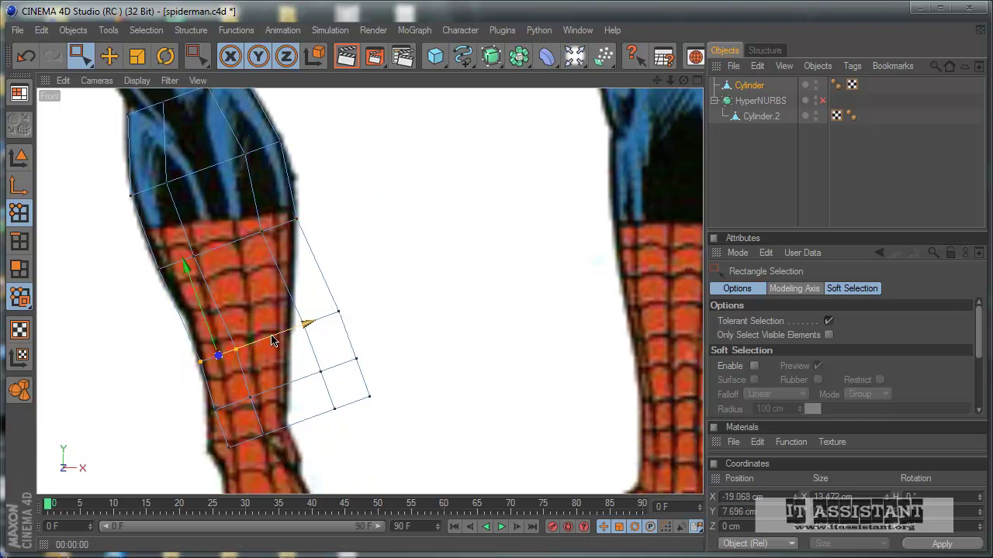
left_click_drag(308, 323, 469, 336)
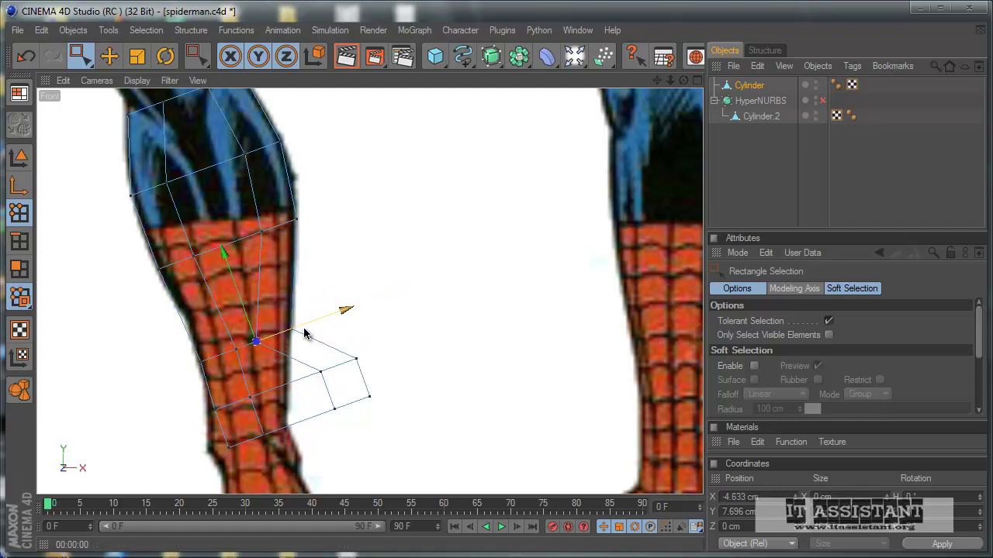
left_click_drag(307, 332, 470, 337)
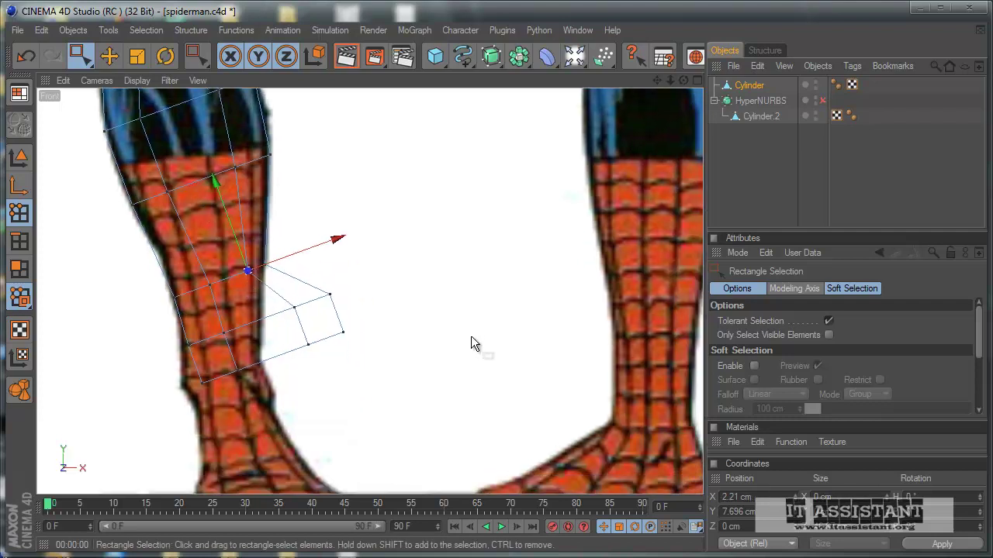
Slide the calf points left to match the reference calf outline.
left_click_drag(238, 353, 238, 353)
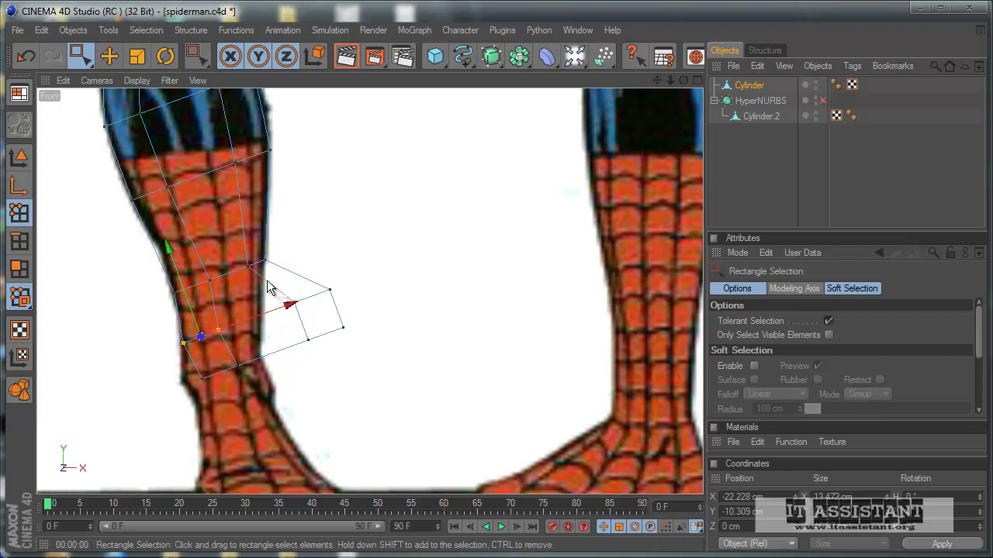
left_click_drag(273, 279, 349, 310)
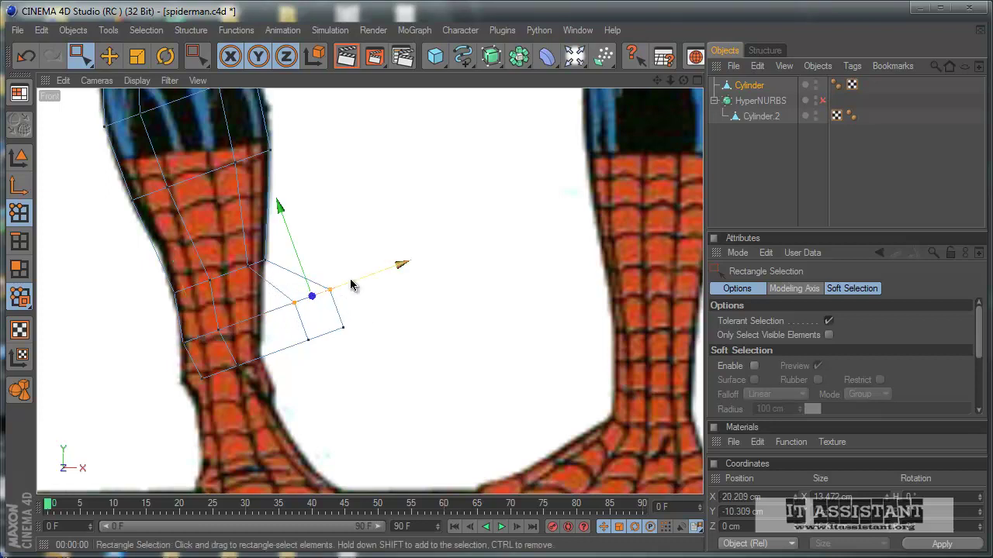
left_click_drag(468, 341, 469, 342)
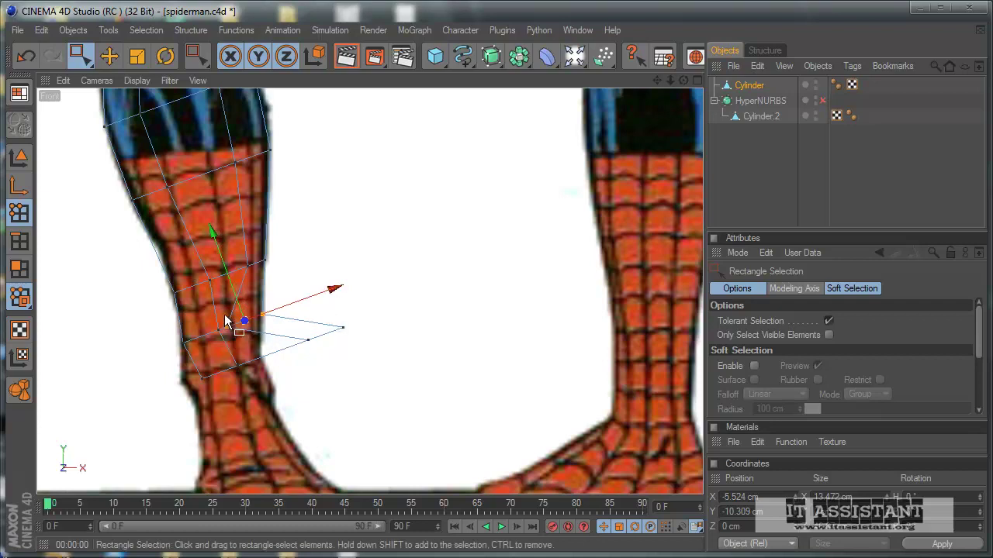
left_click(227, 327)
left_click_drag(237, 328, 234, 343)
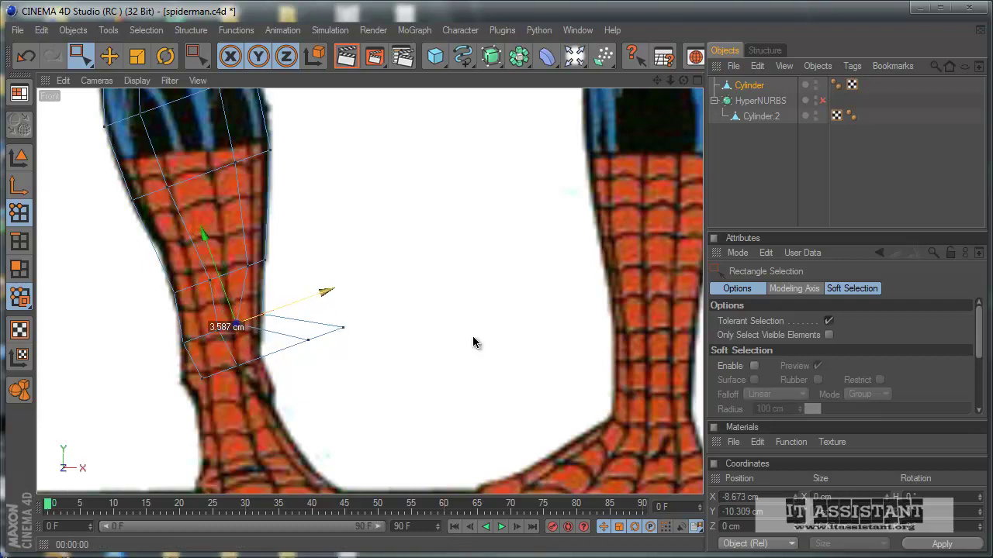
Push the remaining lower-leg edge points sideways onto the reference outline.
middle_click_drag(234, 342, 154, 334)
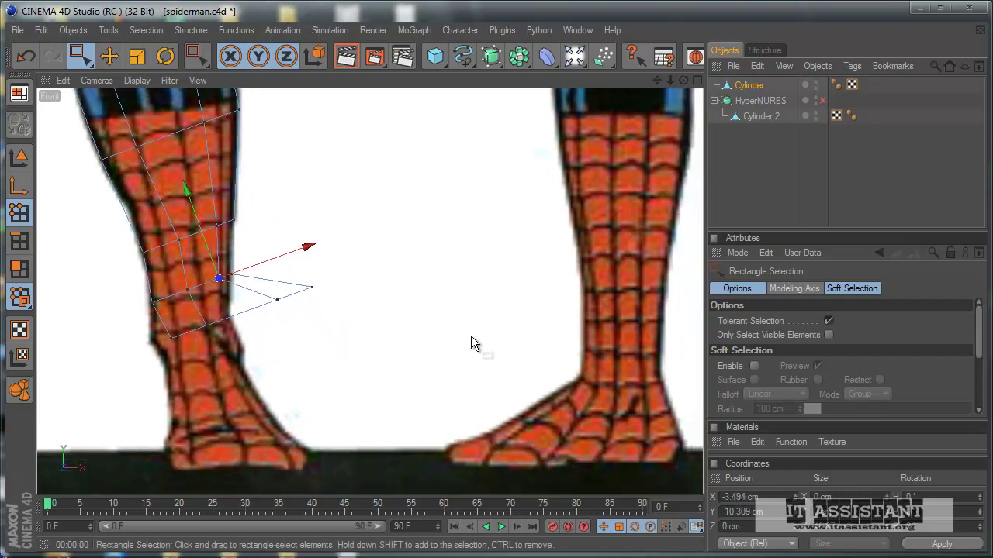
left_click_drag(219, 351, 219, 351)
left_click_drag(256, 306, 470, 336)
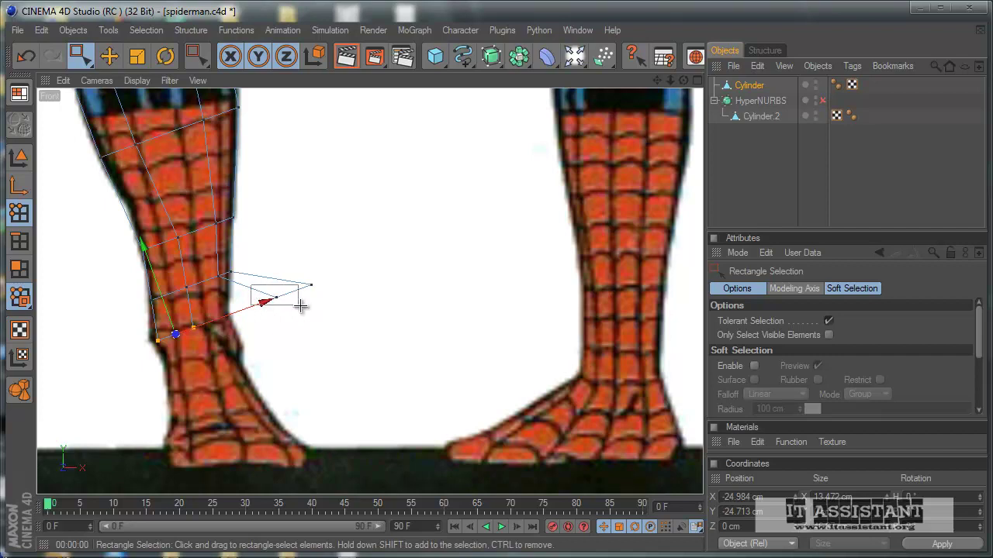
left_click_drag(300, 306, 337, 327)
left_click_drag(304, 292, 471, 343)
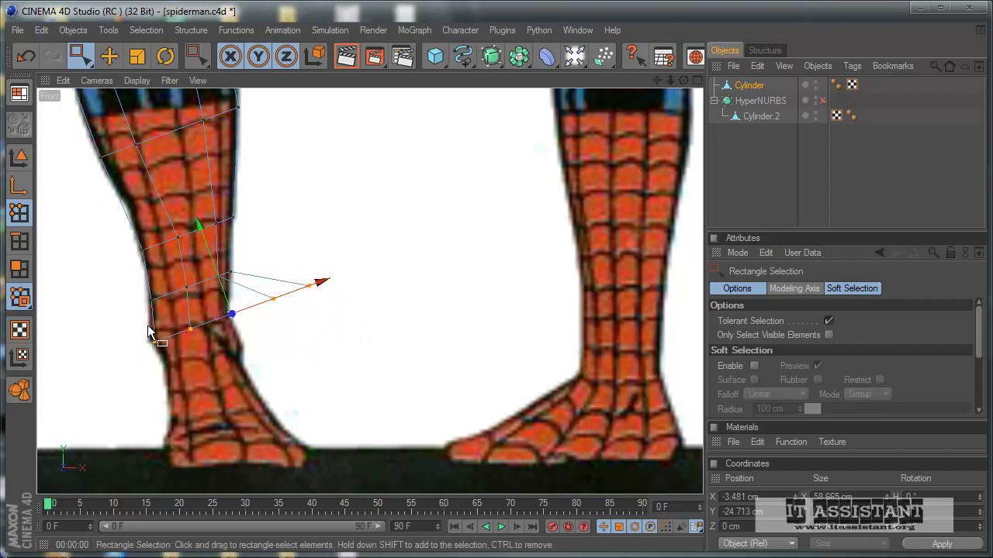
left_click_drag(148, 332, 232, 354)
mouse_move(349, 285)
left_mouse_down()
mouse_move(472, 344)
mouse_move(271, 344)
mouse_move(475, 344)
mouse_move(246, 325)
mouse_move(270, 302)
left_mouse_up()
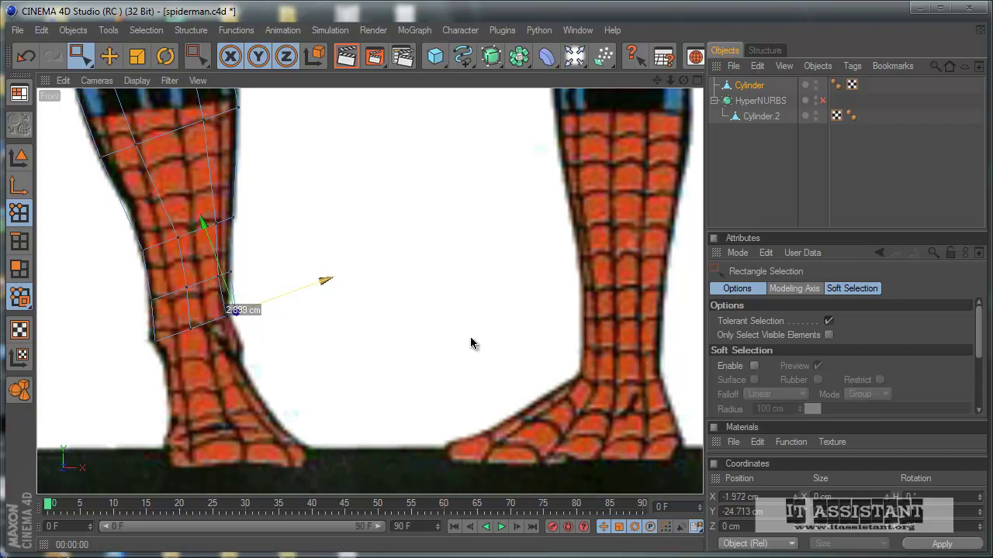
left_click_drag(471, 342, 246, 349)
left_click_drag(224, 300, 470, 342)
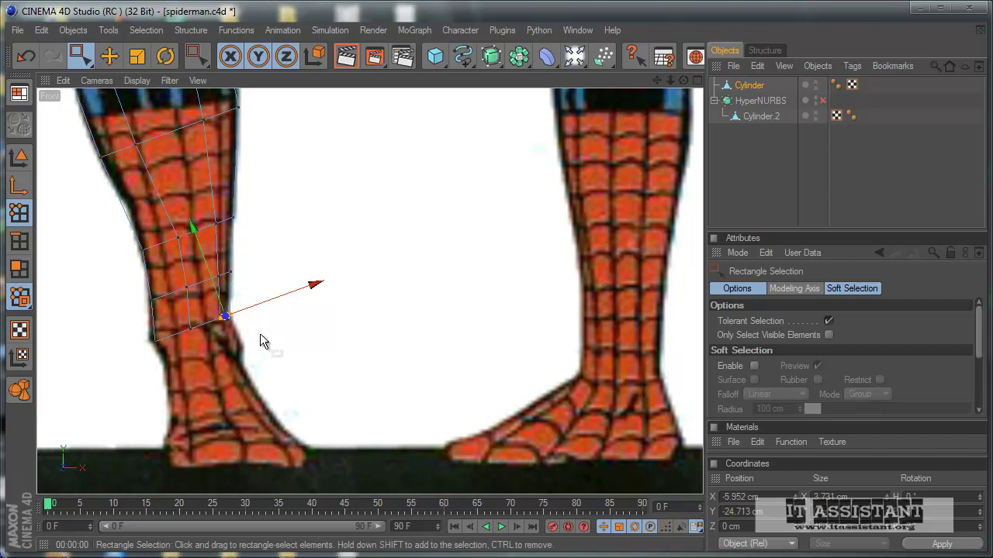
Move a lower-ring point onto the reference edge, then select the bottom ring's three front points.
left_click_drag(269, 335, 314, 384)
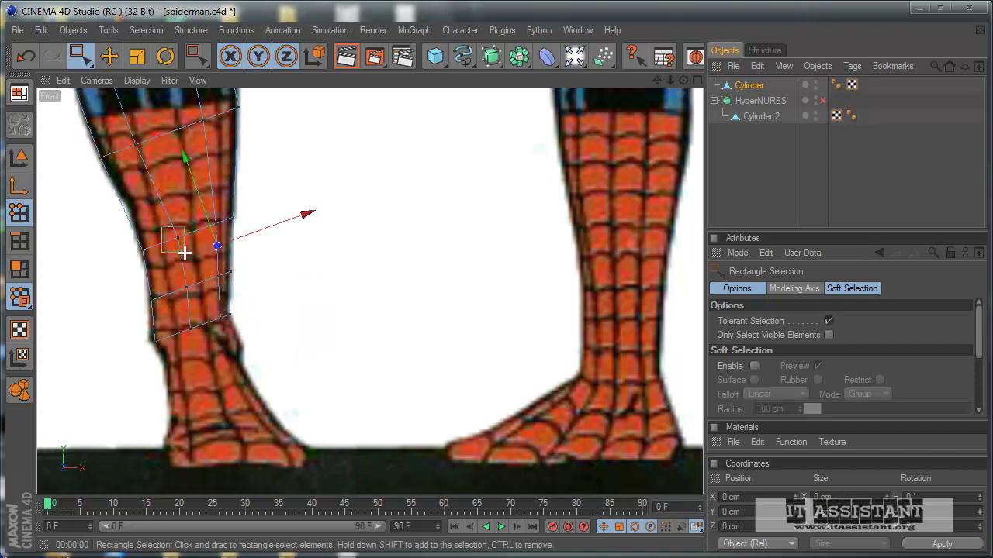
left_click_drag(184, 253, 185, 254)
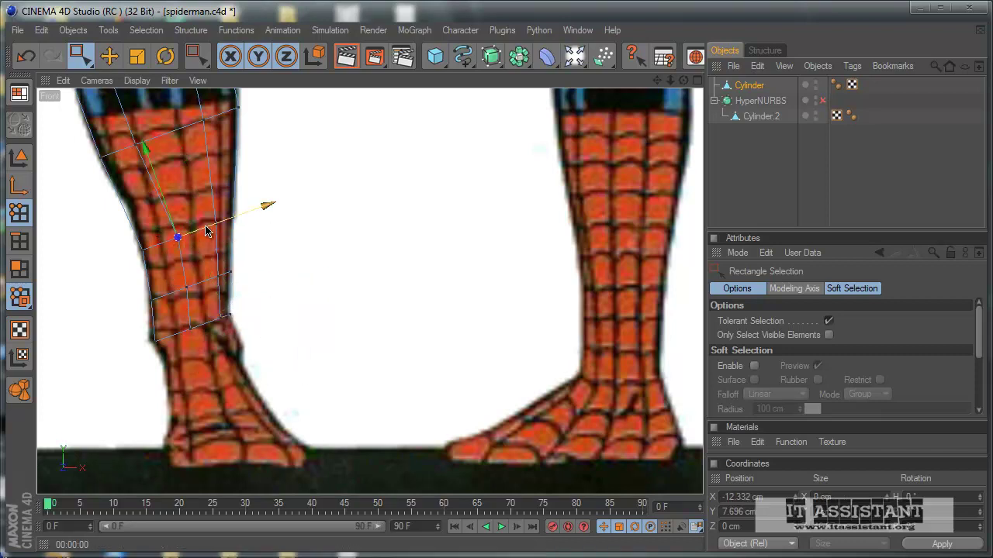
left_click(174, 279)
left_click_drag(470, 343, 470, 342)
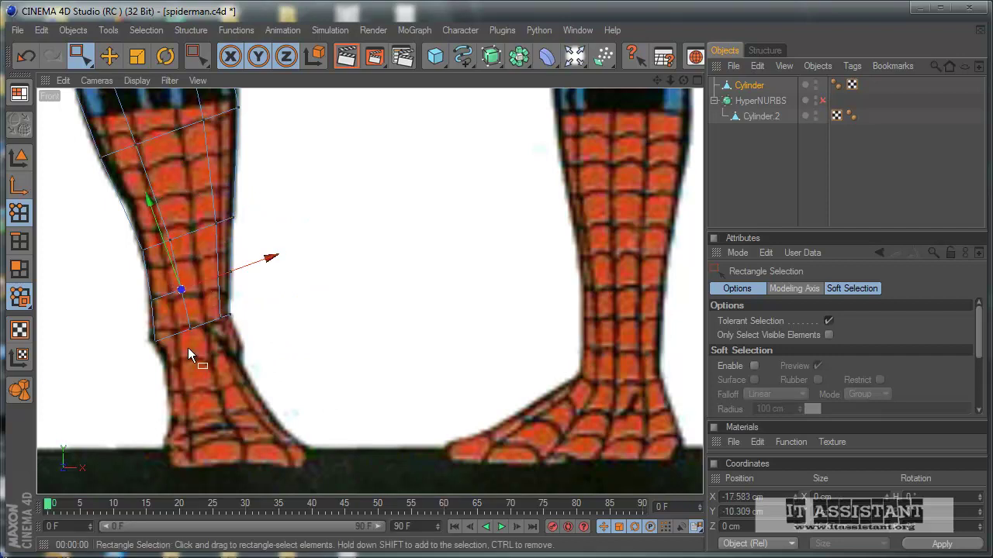
mouse_move(202, 339)
left_mouse_down()
mouse_move(187, 330)
mouse_move(279, 367)
left_mouse_up()
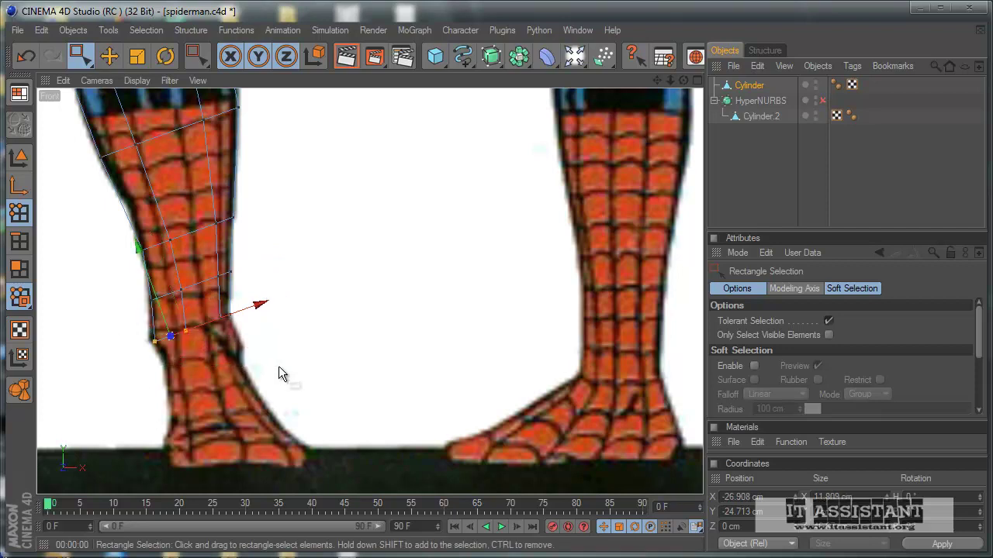
mouse_move(146, 317)
left_mouse_down()
mouse_move(289, 373)
mouse_move(206, 301)
left_mouse_up()
Rotate the bottom-ring points to tilt them to the ankle angle.
key("r")
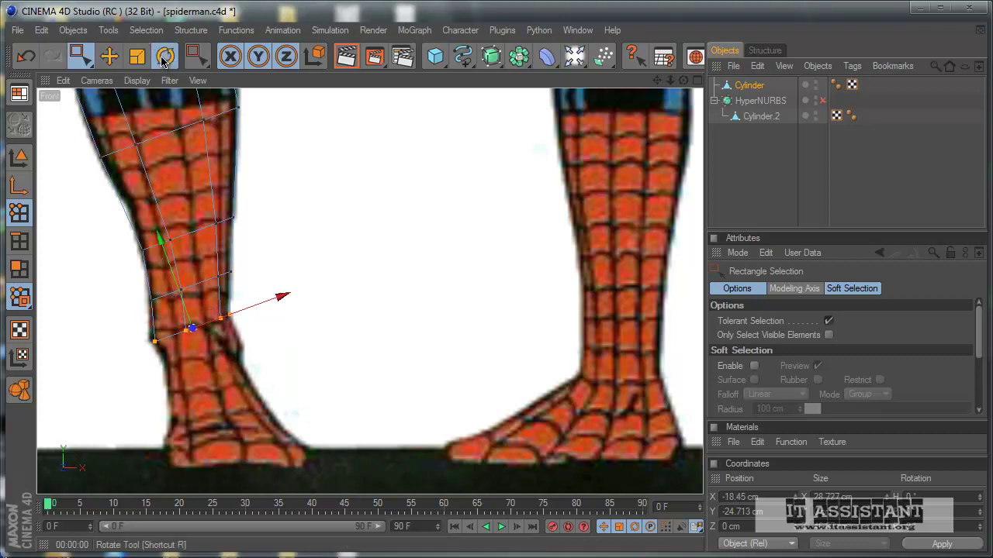
left_click_drag(221, 284, 238, 286)
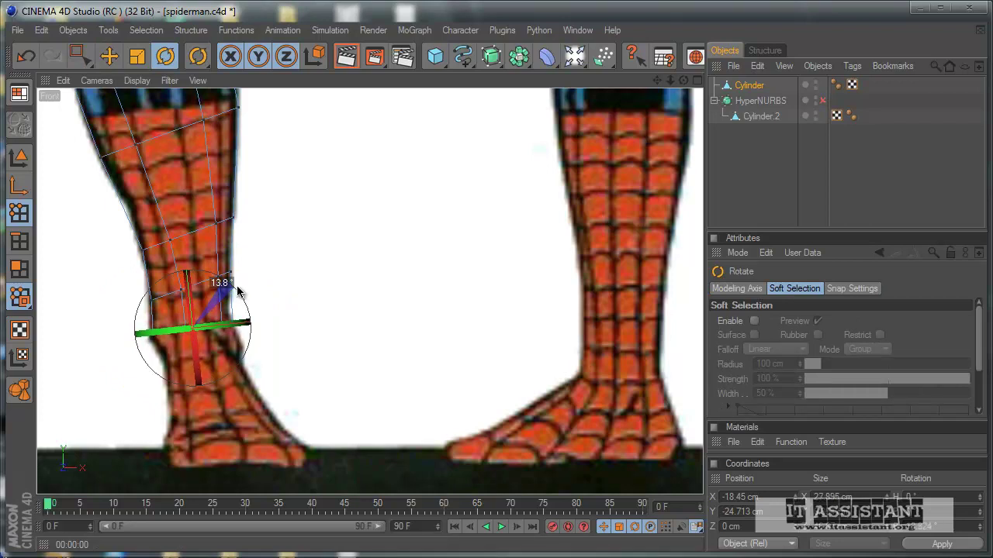
left_click_drag(237, 290, 238, 301)
Lower the bottom-left and bottom-right points to the ankle, nudging the right ones outward.
left_click(77, 55)
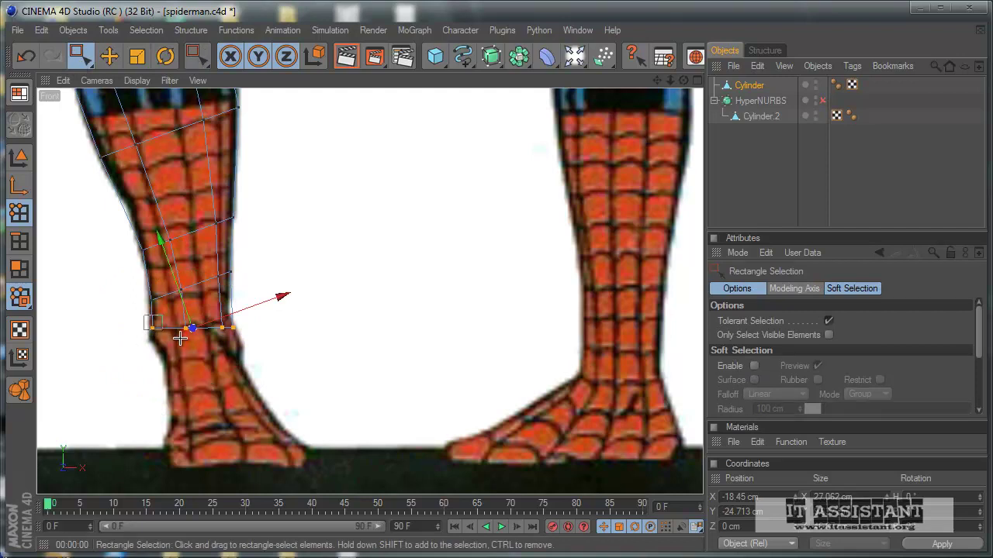
left_click_drag(195, 344, 149, 324)
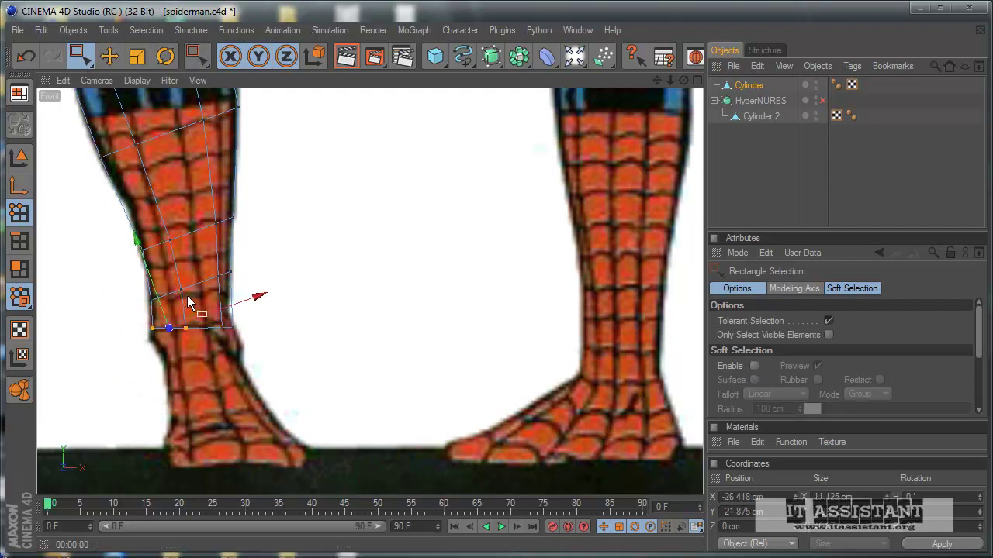
left_click(19, 187)
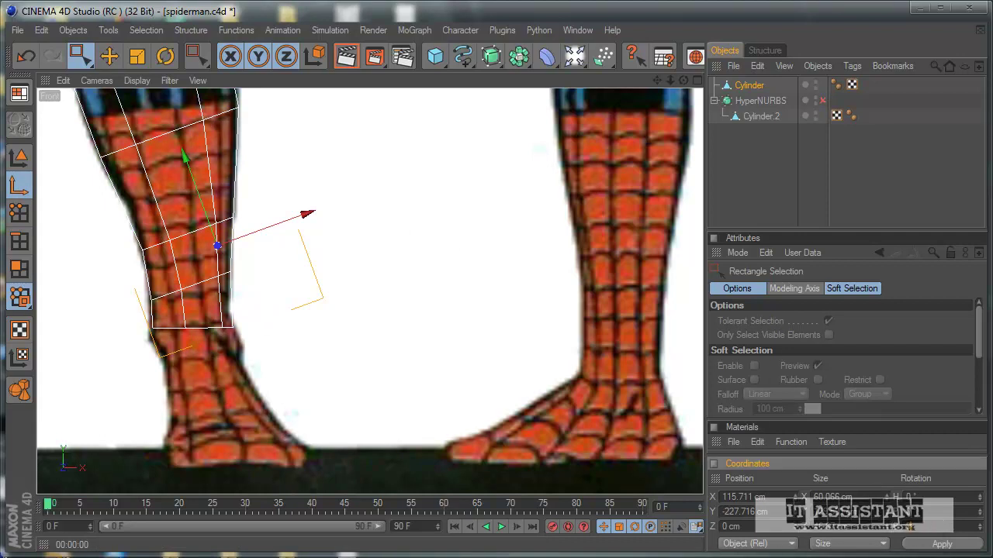
left_click(19, 212)
left_click_drag(165, 301, 230, 369)
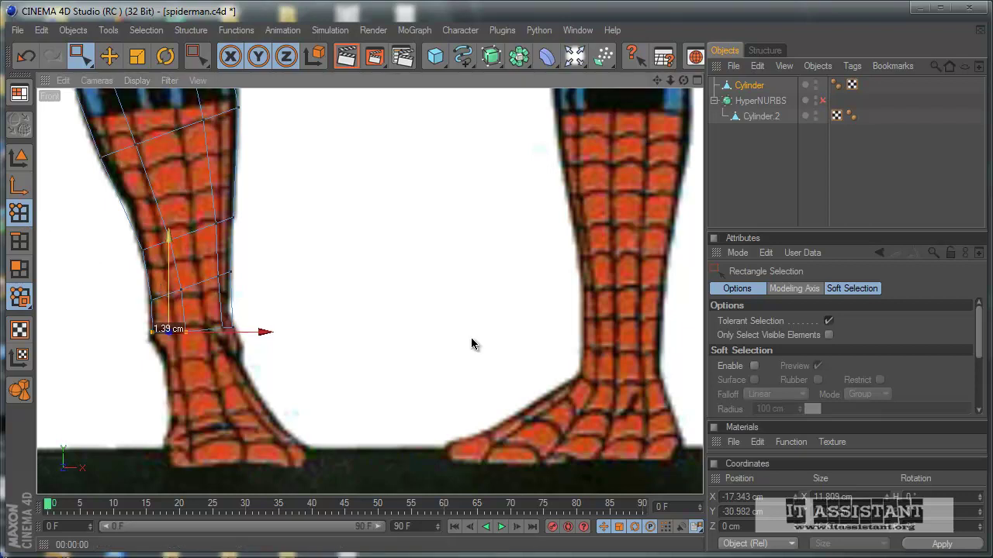
left_click_drag(206, 316, 203, 312)
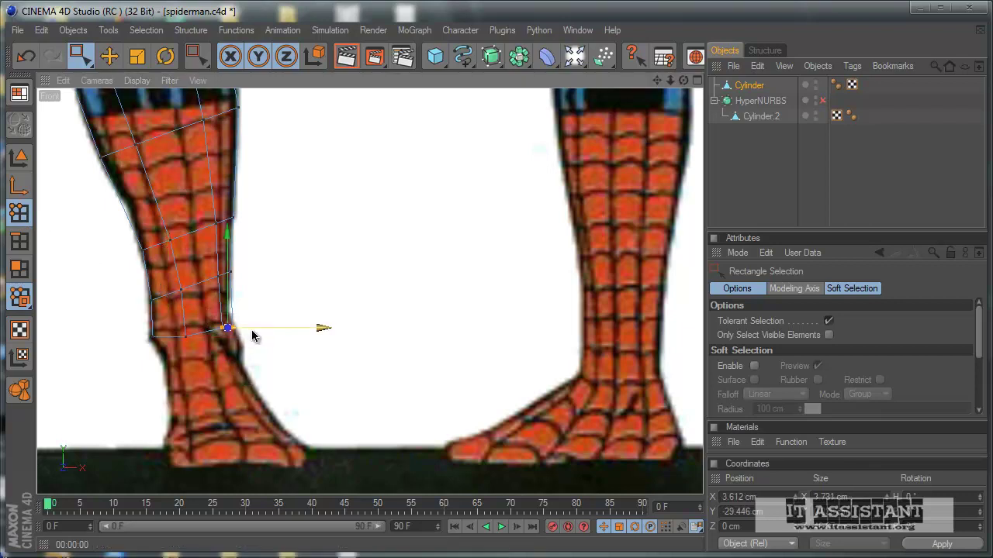
left_click_drag(471, 344, 472, 343)
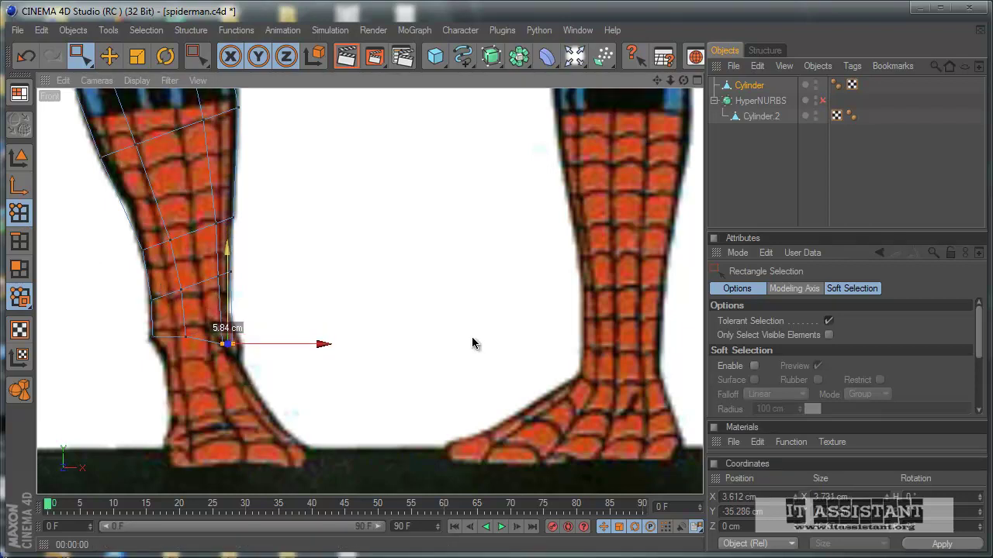
left_click_drag(255, 348, 233, 337)
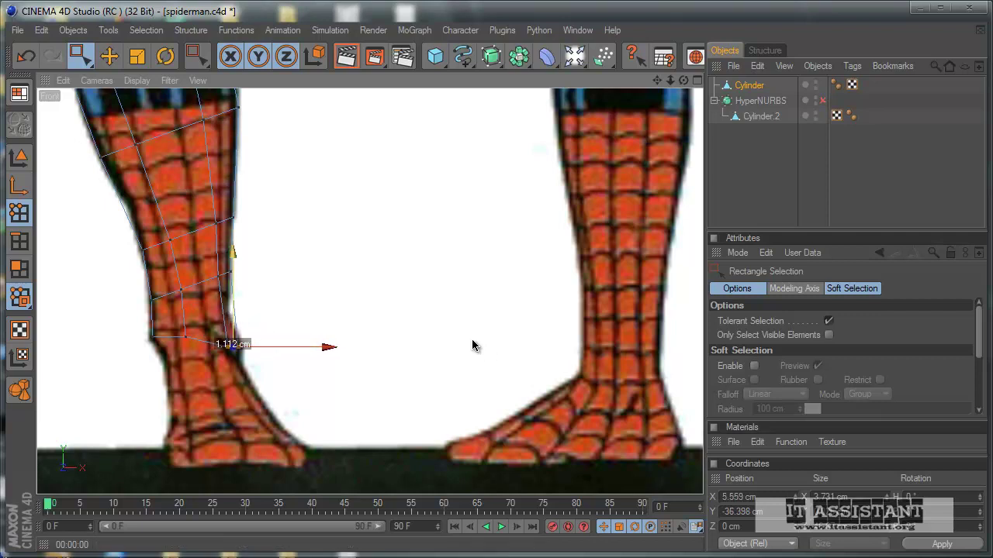
left_click(403, 351)
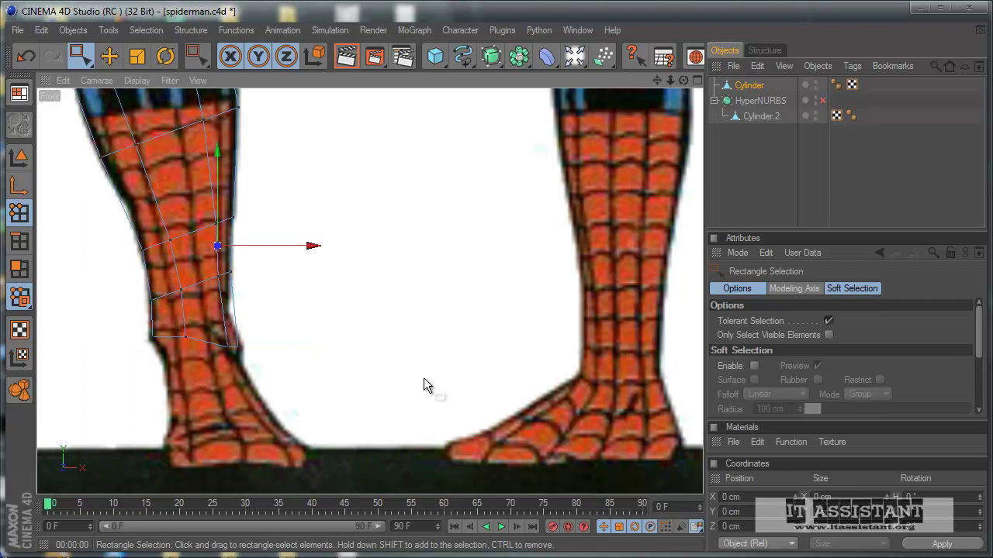
In Perspective, move Cylinder out of HyperNURBS and Connect+Delete both leg cylinders into Cylinder.1.
middle_click(323, 367)
middle_click(188, 250)
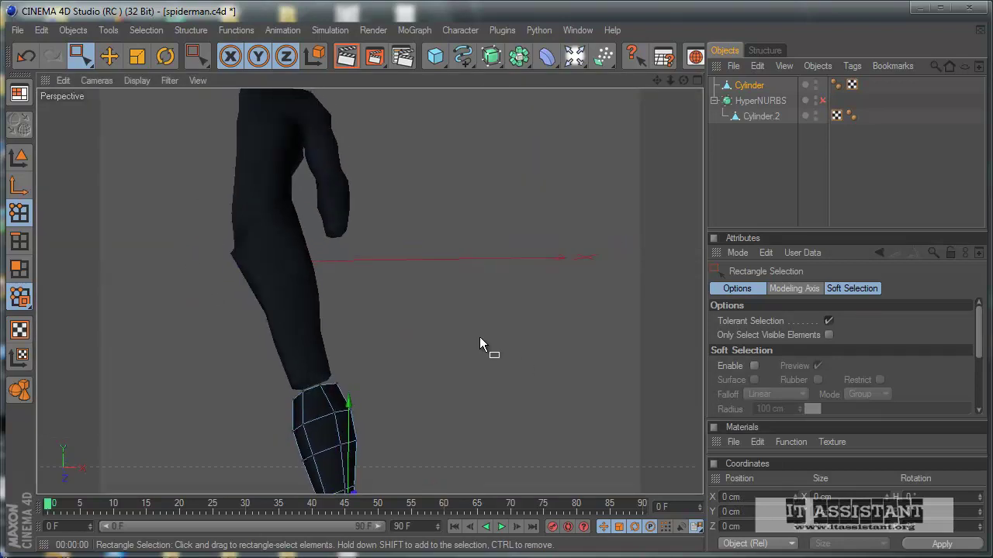
mouse_move(479, 339)
left_mouse_down("alt")
mouse_move(459, 337)
mouse_move(515, 332)
mouse_move(478, 350)
mouse_move(465, 343)
left_mouse_up("alt")
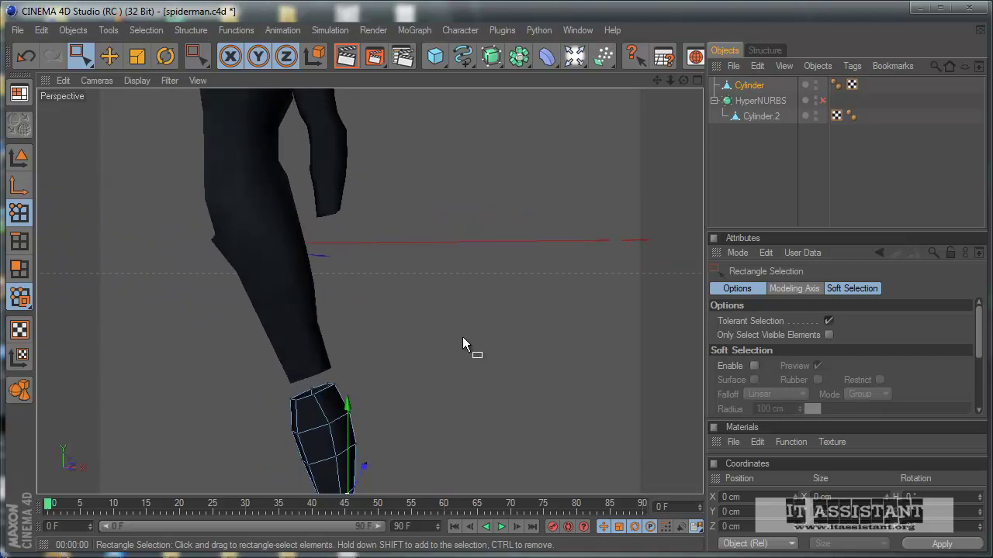
left_click(760, 117)
left_click_drag(749, 86, 753, 155)
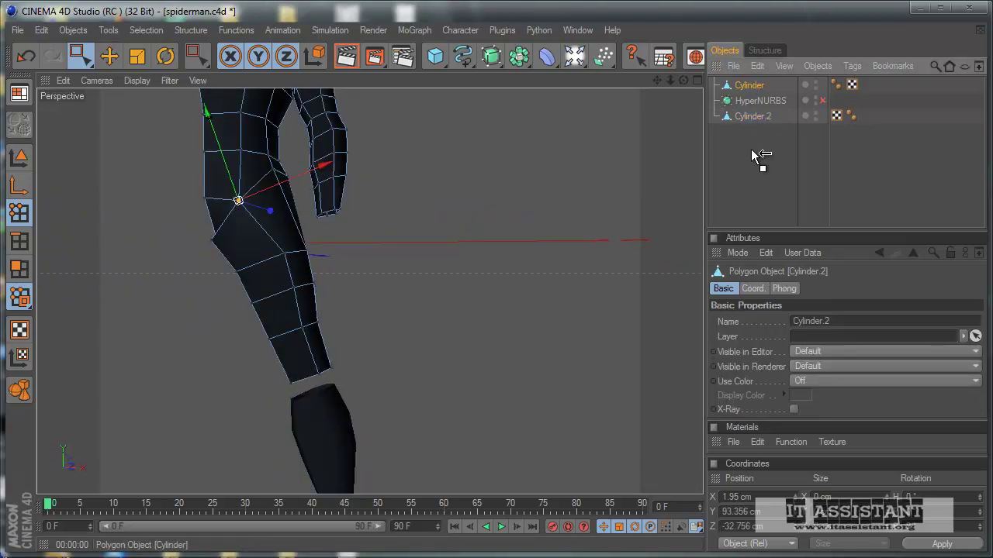
left_click_drag(733, 97, 734, 98)
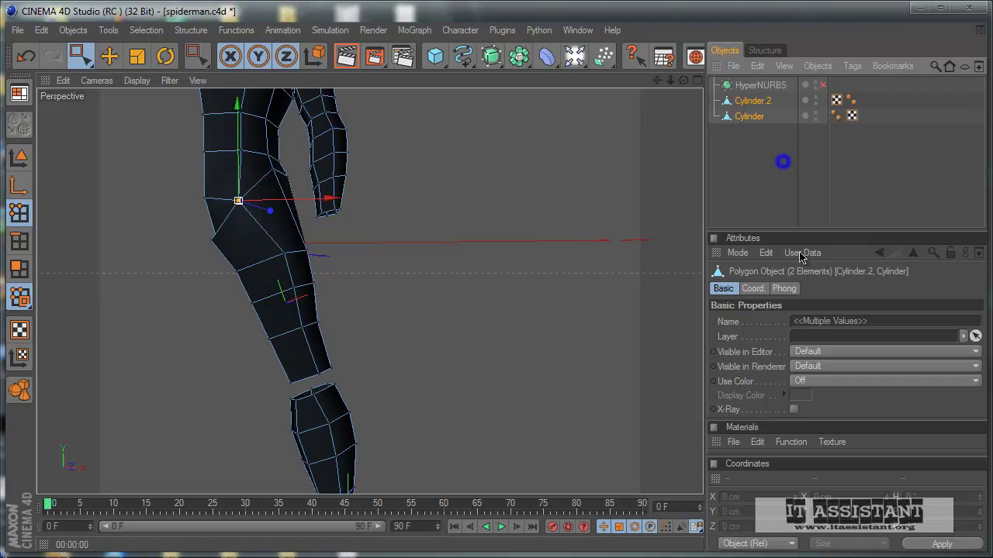
right_click(757, 115)
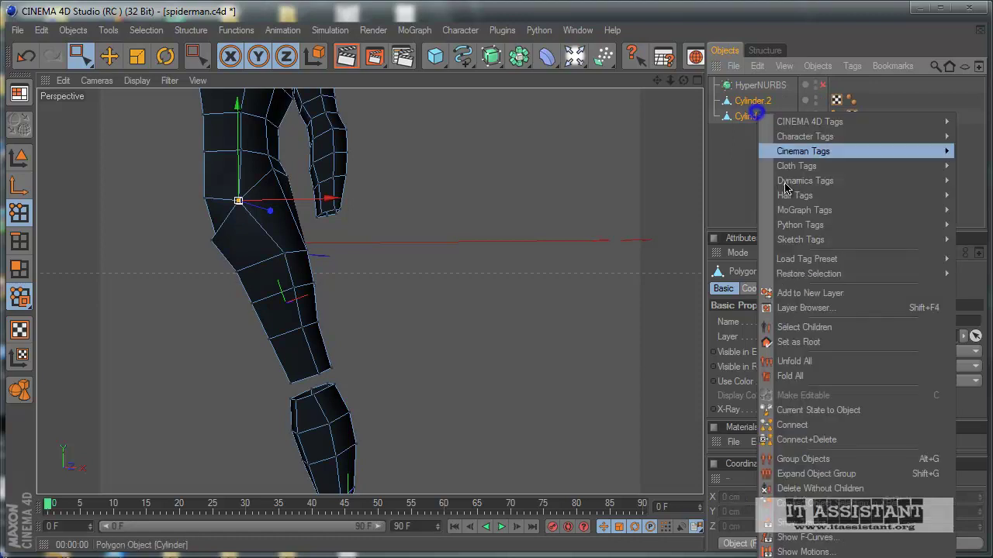
left_click(807, 440)
left_click_drag(382, 417, 472, 345, "alt")
Weld the two facing points across the gap onto the upper leg's corner vertex.
scroll(414, 383, "up", 3)
scroll(469, 363, "up", 2)
scroll(453, 378, "up", 3)
scroll(416, 421, "up", 2)
scroll(453, 404, "up", 2)
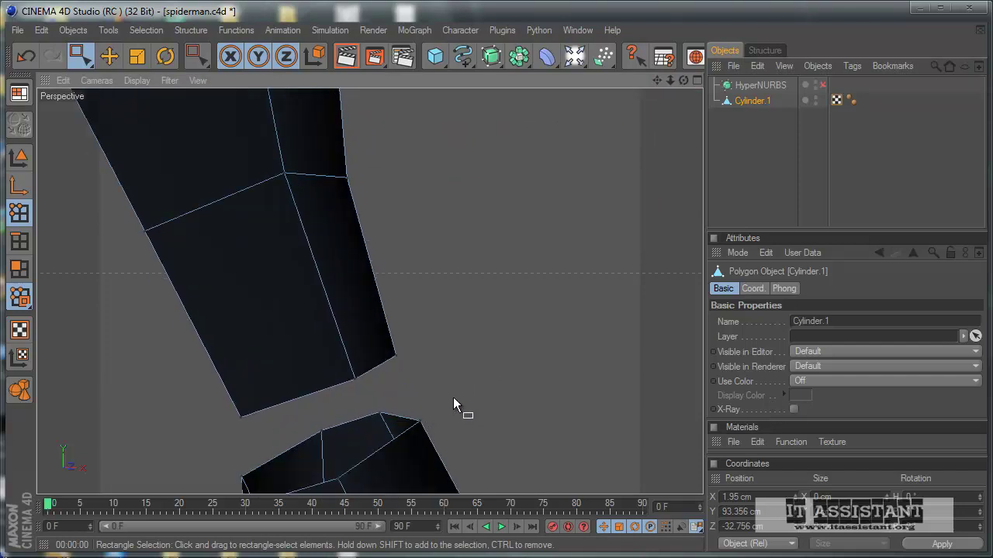
left_click_drag(457, 379, 474, 339, "alt")
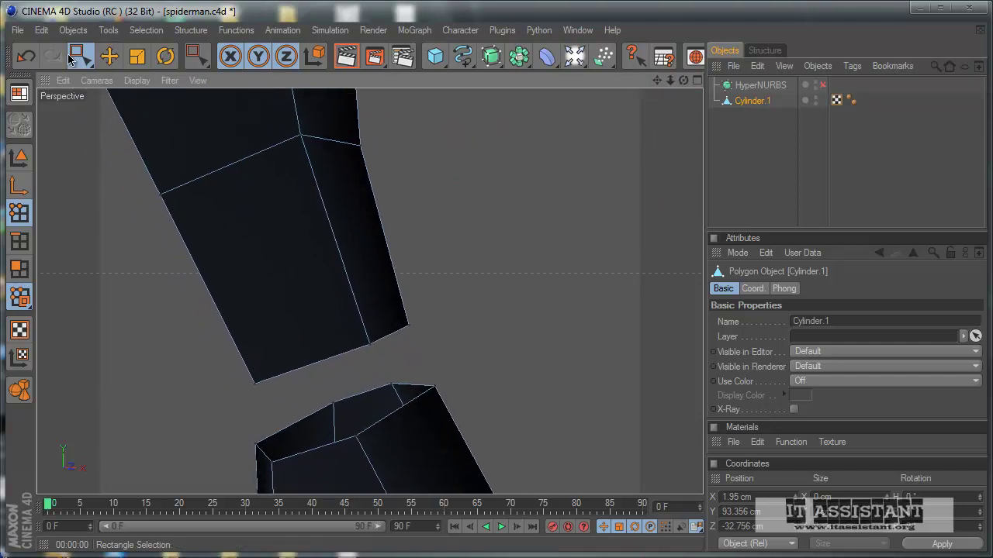
left_click_drag(80, 56, 118, 83)
left_click(109, 74)
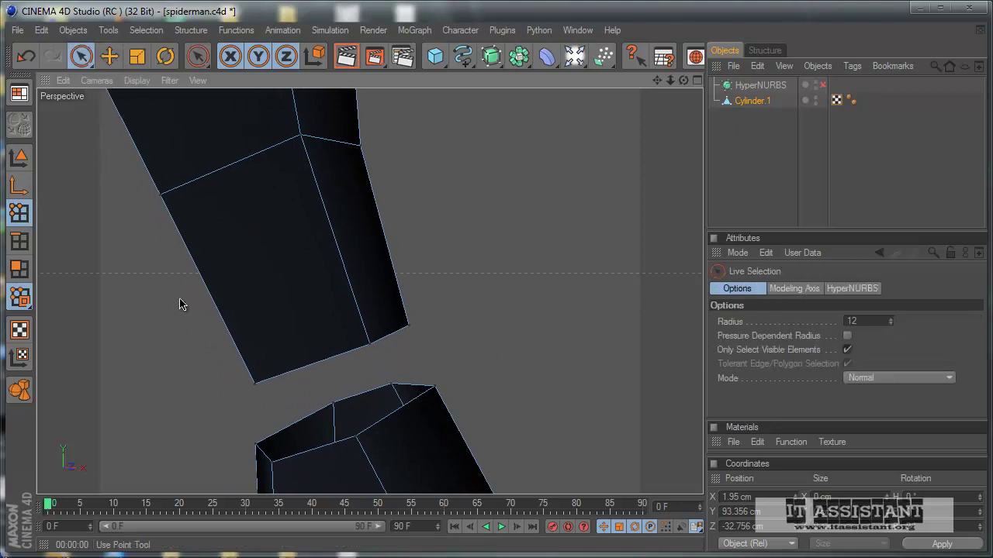
left_click(370, 344)
left_click(355, 437, "shift")
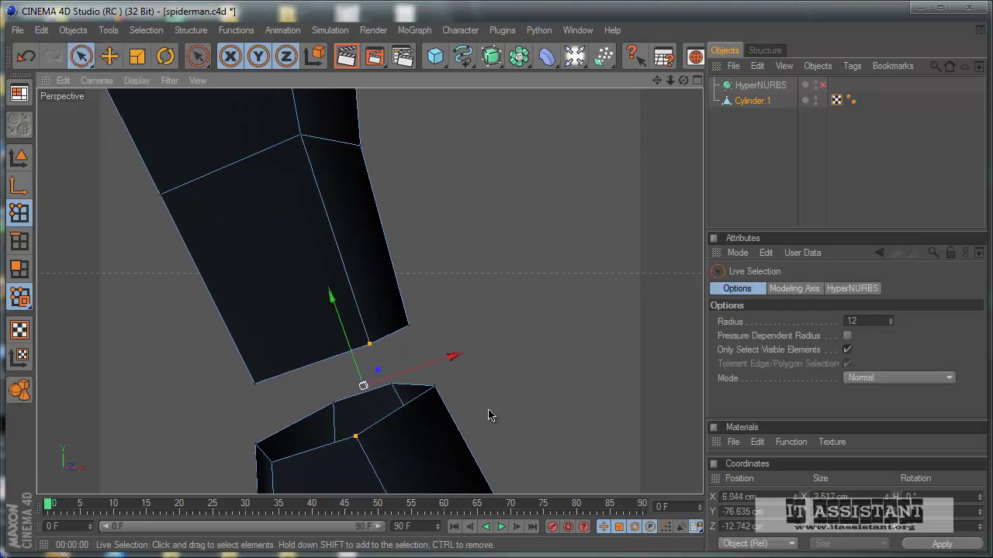
right_click(551, 346)
left_click(573, 535)
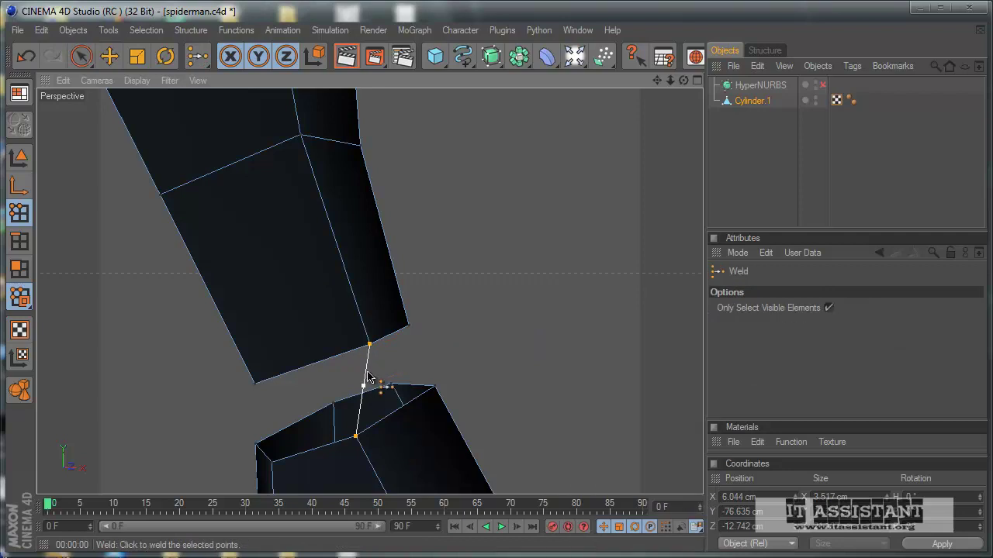
left_click(369, 345)
left_click_drag(446, 340, 406, 434, "alt")
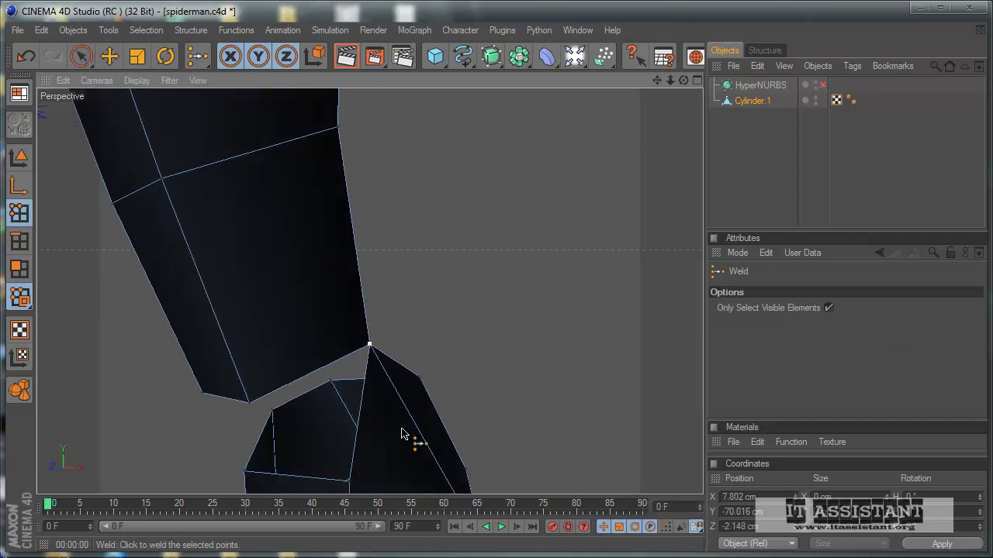
key("space")
Weld a second pair of joint points onto the lower leg vertex as a trial.
left_click(248, 397)
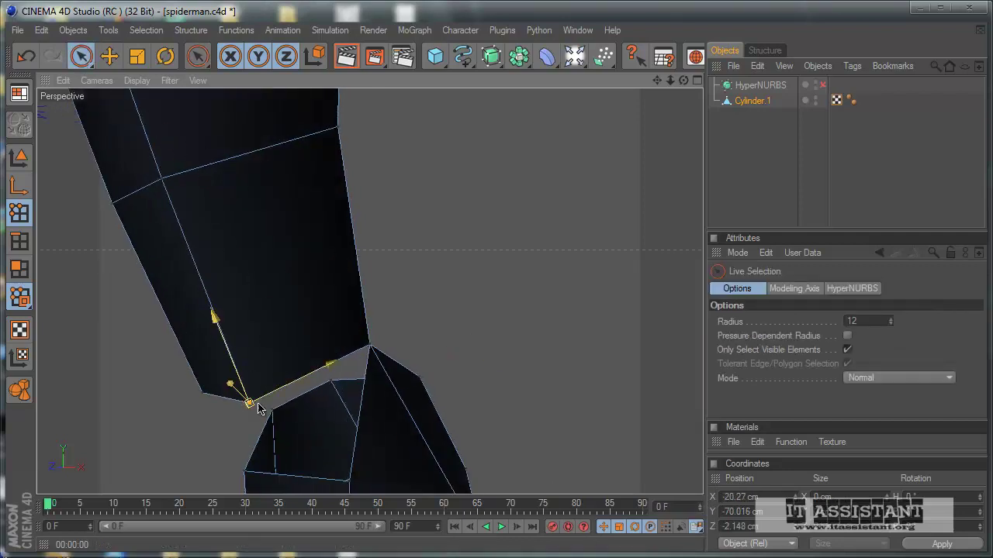
left_click(351, 480, "shift")
middle_click_drag(505, 411, 471, 339, "alt")
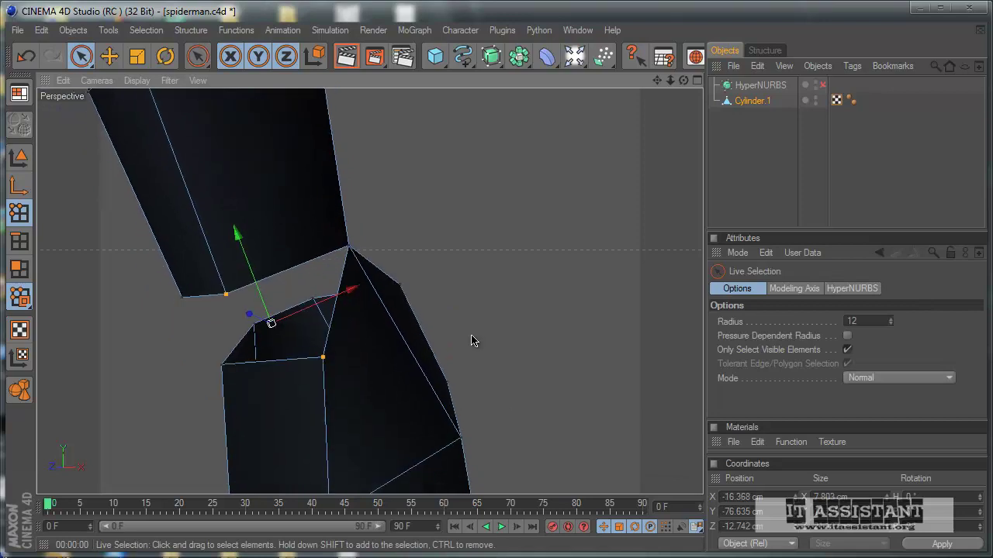
right_click(453, 293)
left_click(500, 537)
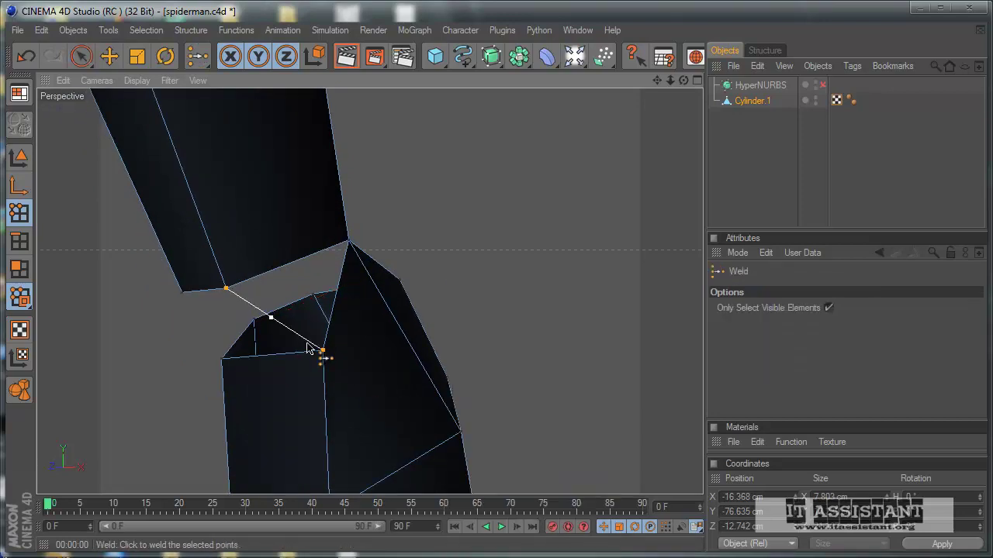
left_click(226, 291)
left_click_drag(304, 394, 238, 351, "alt")
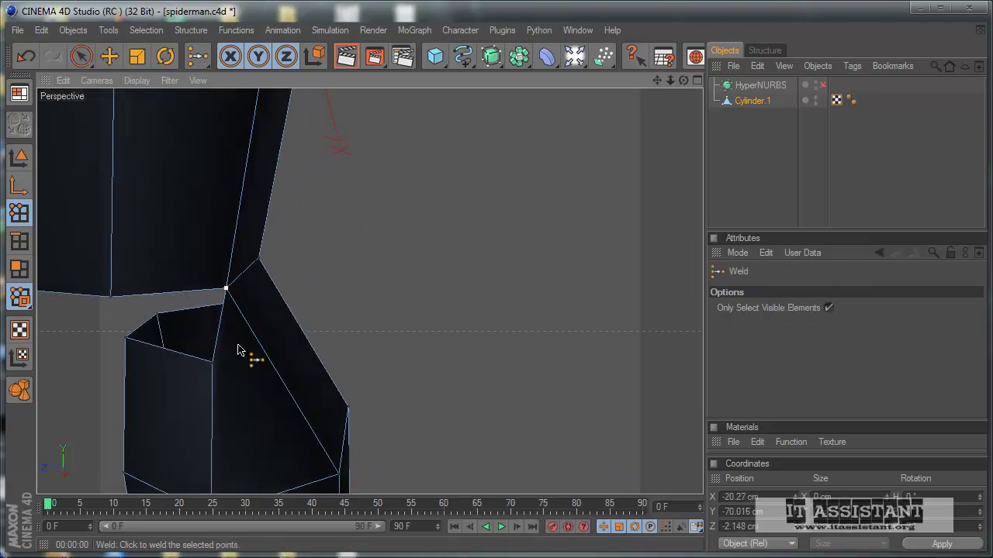
key("space")
Undo the trial second weld and its point selections.
left_click(215, 368)
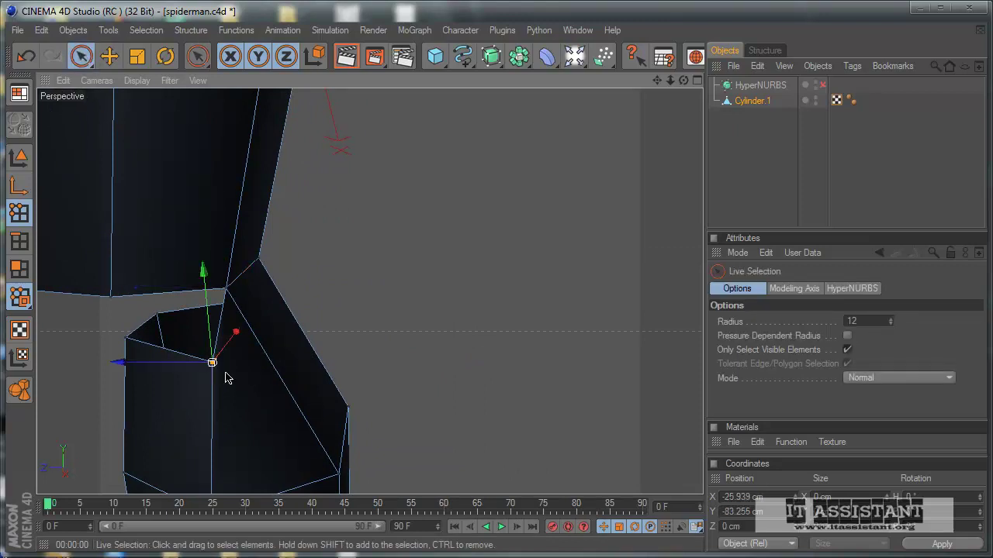
left_click(31, 61)
left_click(31, 61)
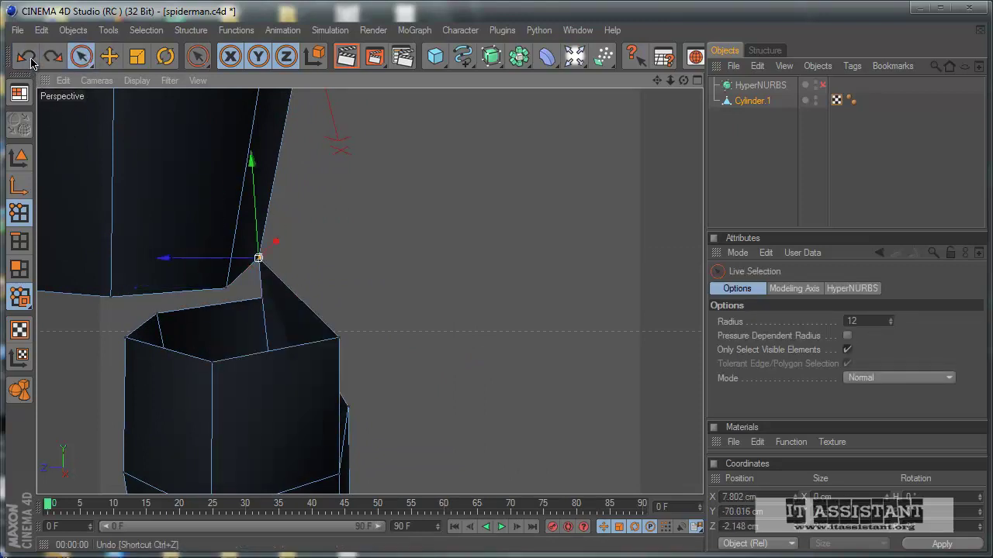
left_click(31, 61)
mouse_move(497, 343)
left_mouse_down("alt")
mouse_move(508, 343)
mouse_move(328, 361)
mouse_move(330, 372)
left_mouse_up("alt")
Maximize the Right view around the knee and undo the merge back to Cylinder and Cylinder.2.
middle_click(331, 373)
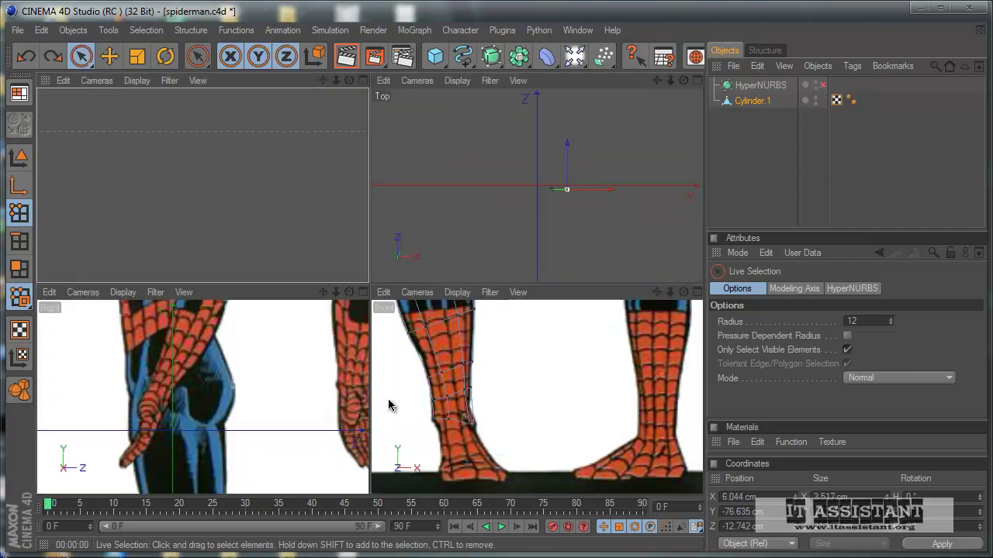
middle_click(314, 420)
scroll(414, 404, "down", 3)
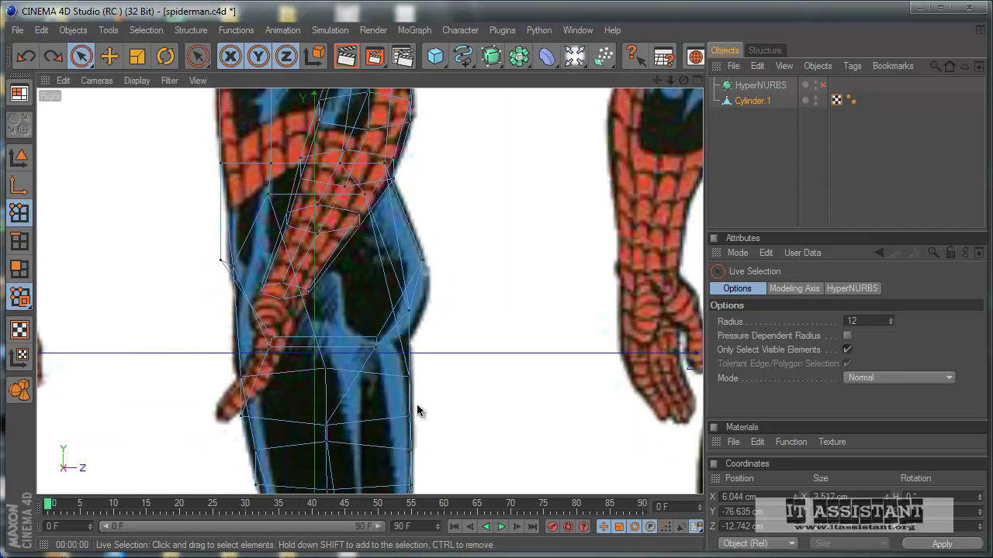
middle_click_drag(417, 405, 471, 336, "alt")
scroll(481, 322, "up", 3)
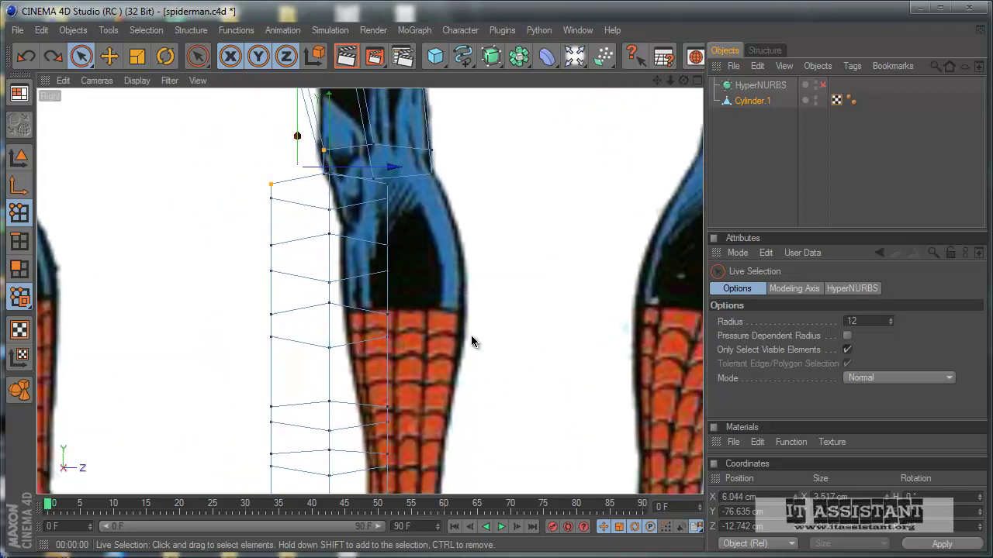
left_click(28, 57)
Move the lower-leg Cylinder 5.909 cm along Z onto the reference leg.
left_click(27, 57)
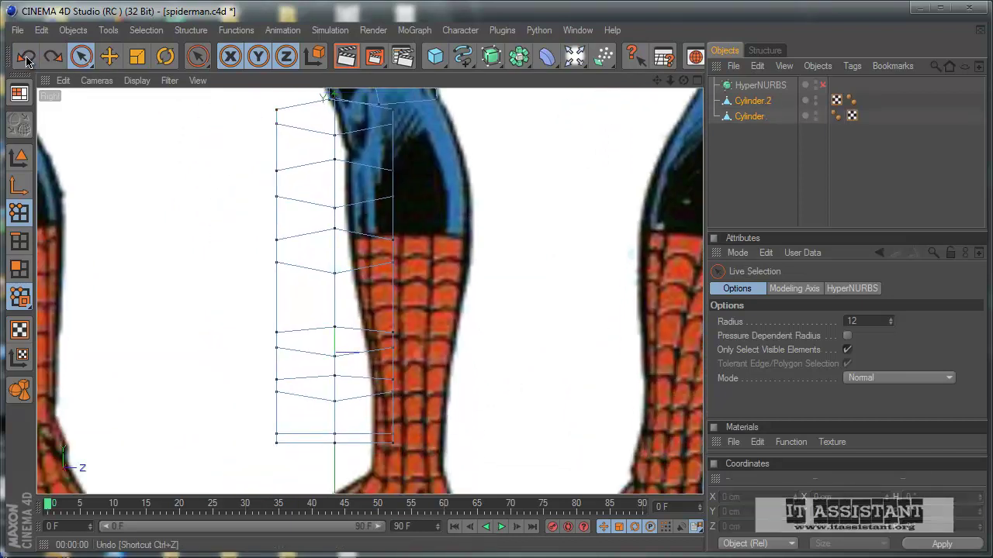
left_click(749, 116)
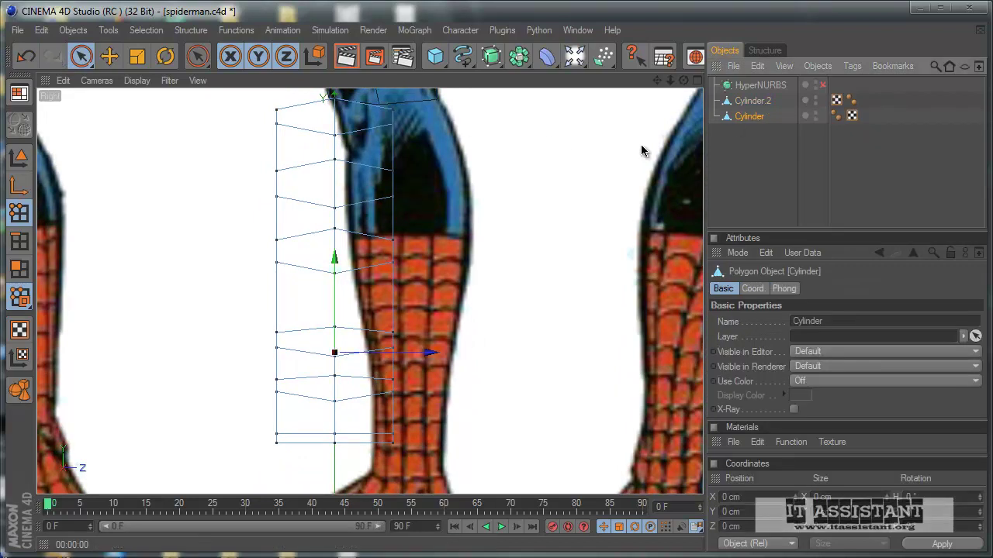
left_click(29, 164)
left_click_drag(417, 354, 473, 343)
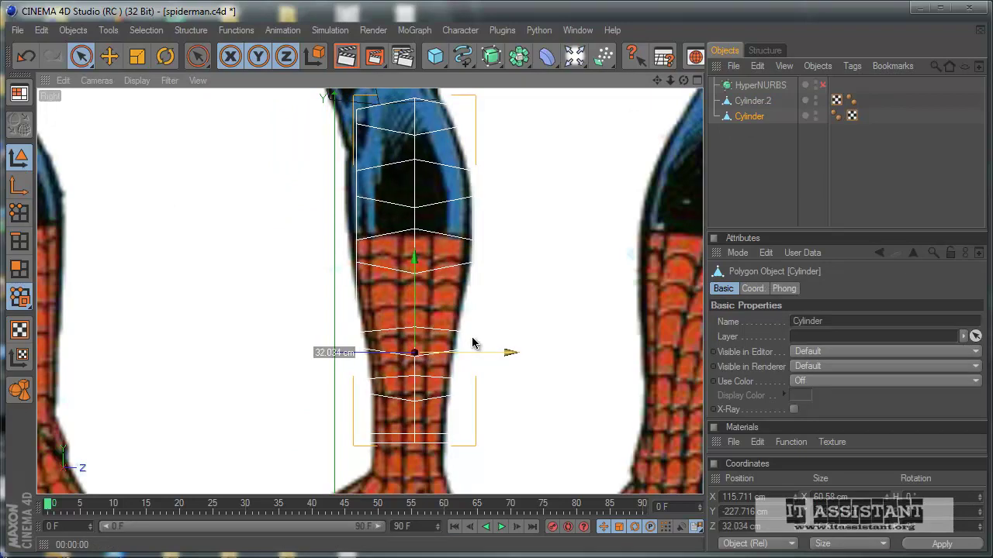
left_click_drag(81, 57, 109, 57)
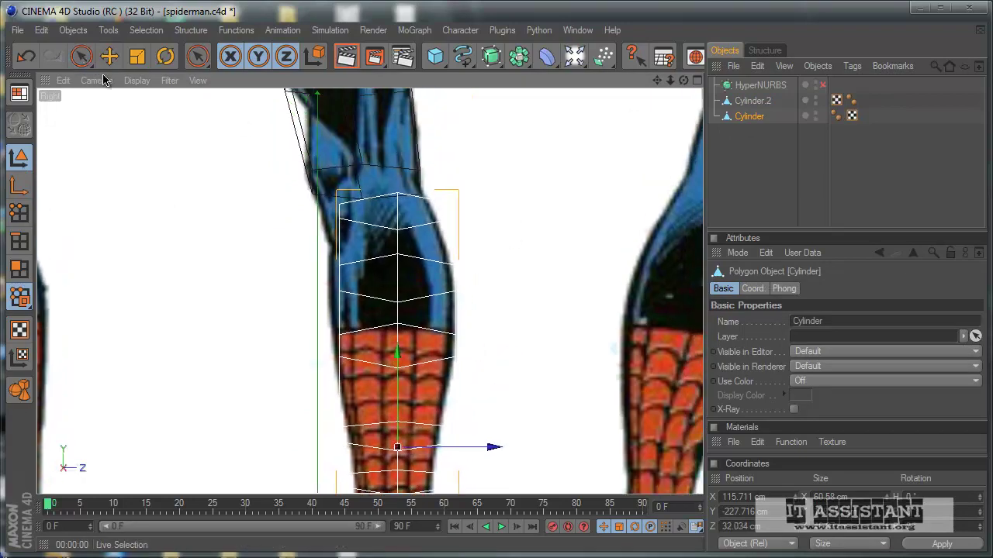
left_click(20, 213)
middle_click_drag(114, 348, 334, 363, "alt")
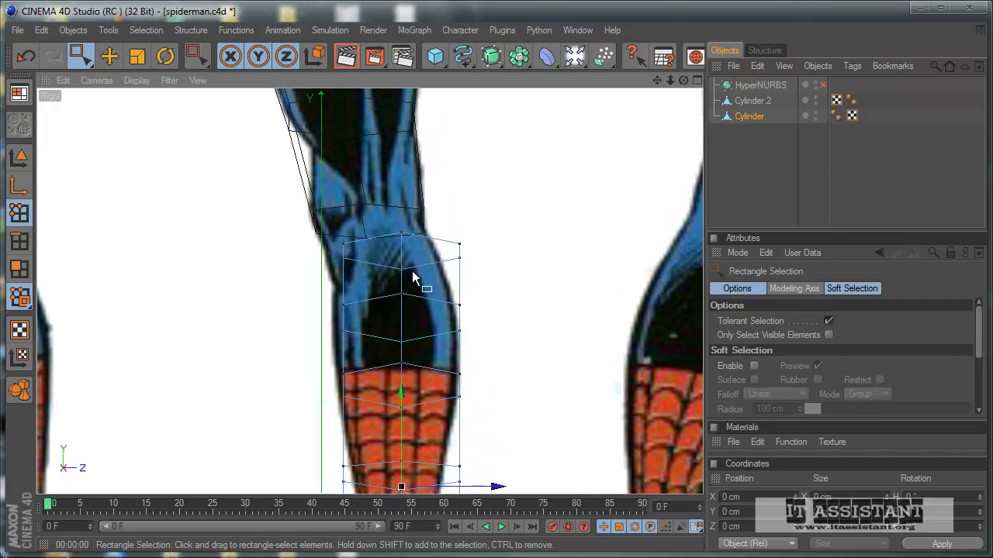
left_click(20, 158)
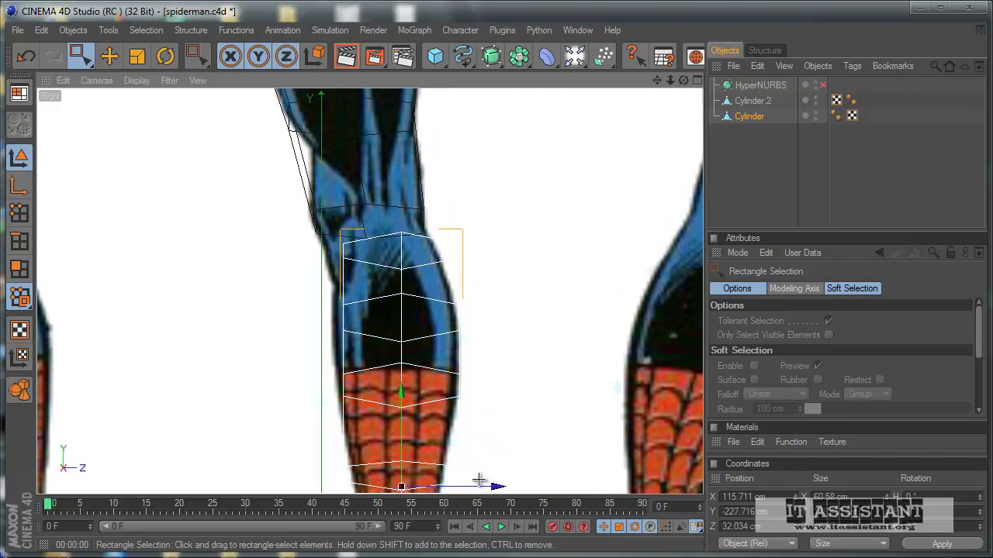
left_click(470, 482)
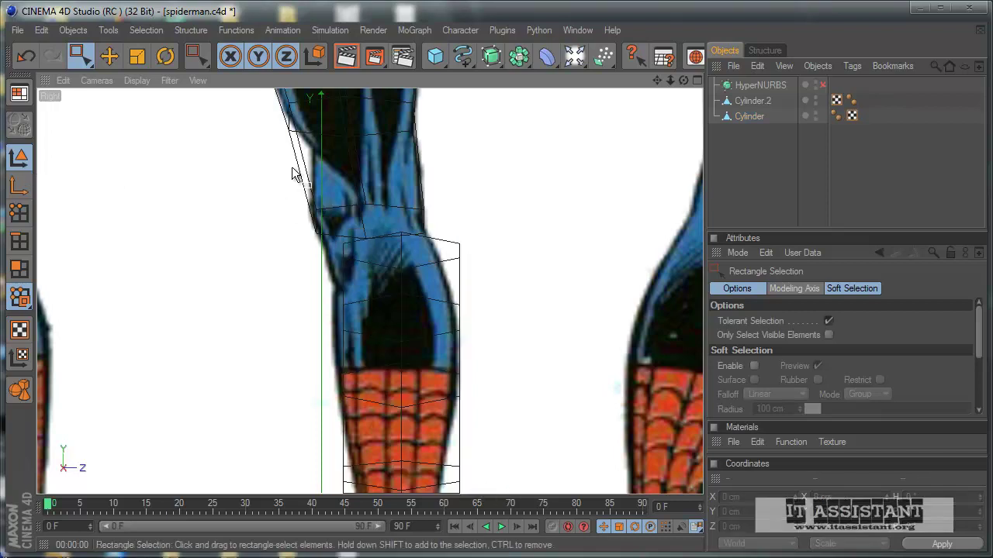
left_click(750, 116)
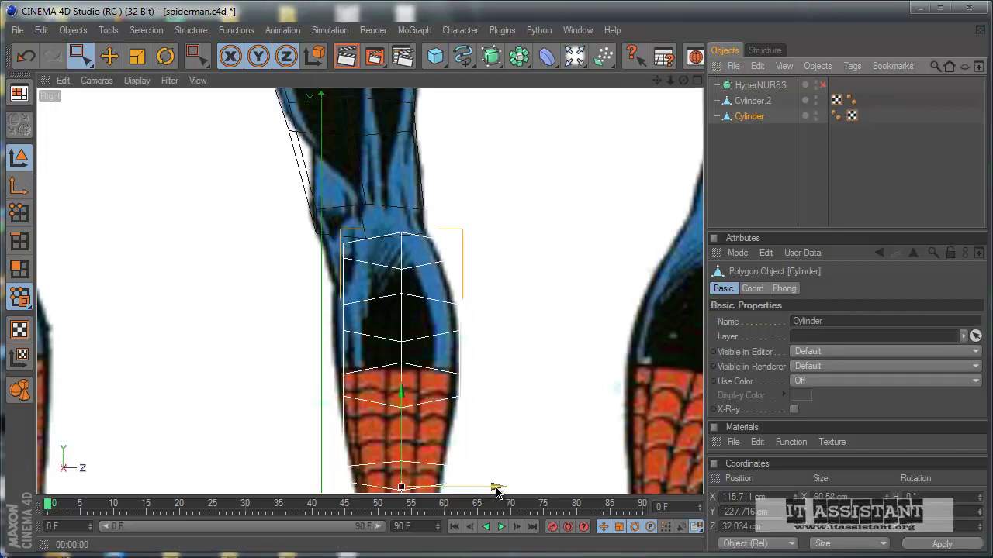
left_click_drag(496, 491, 470, 336)
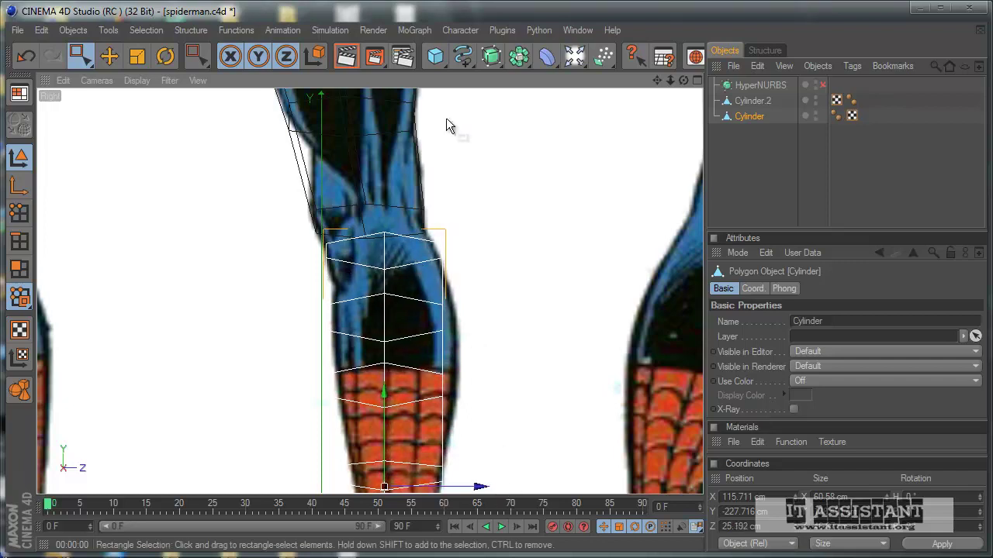
Shift the upper-ring and calf edge points in depth, moving left-edge points 3.732 cm.
left_click(19, 213)
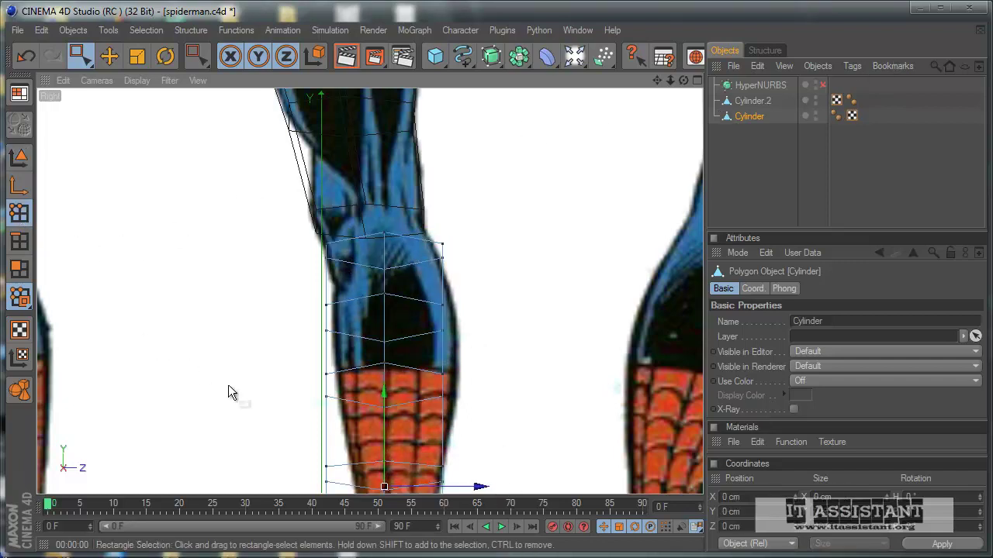
middle_click_drag(228, 385, 471, 341)
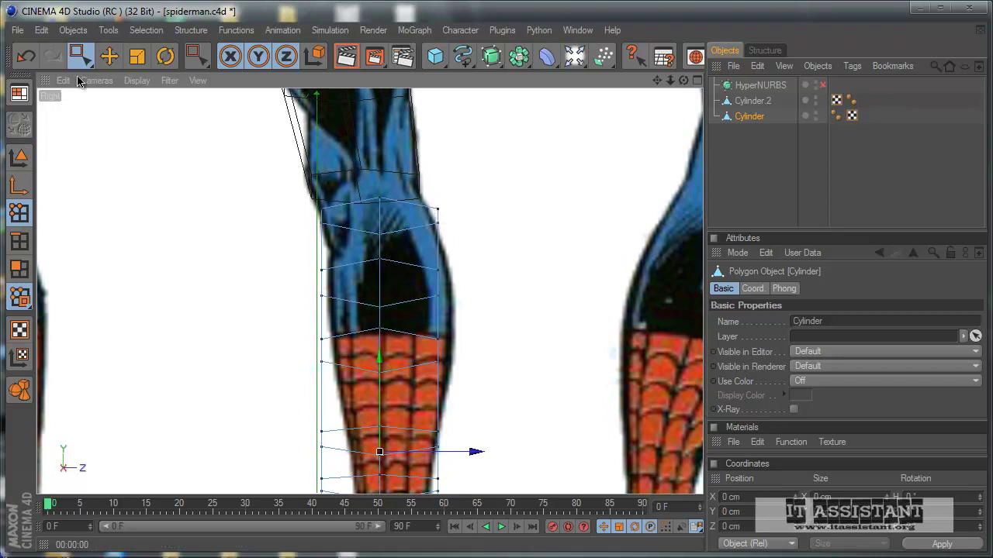
left_click(437, 210)
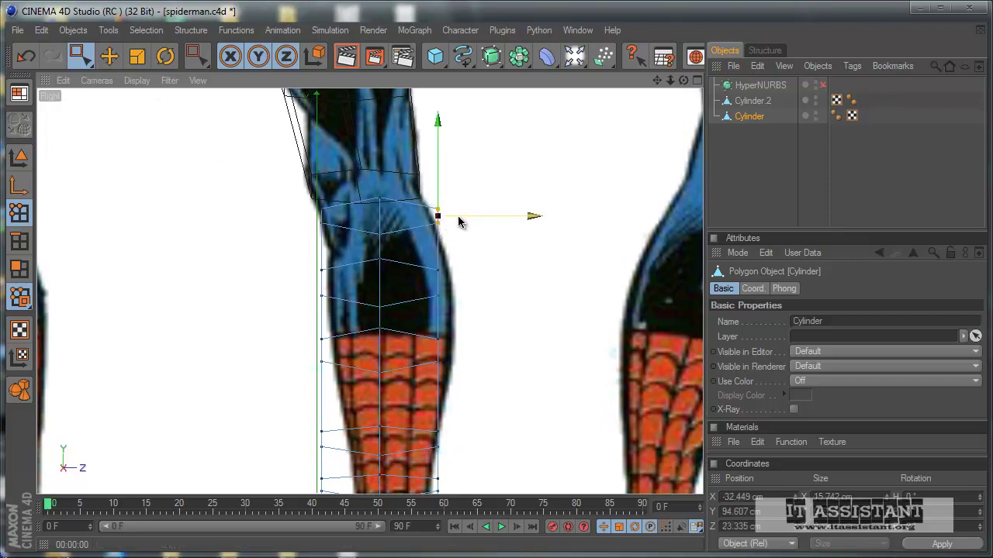
left_click_drag(459, 223, 453, 223)
middle_click_drag(466, 311, 449, 313)
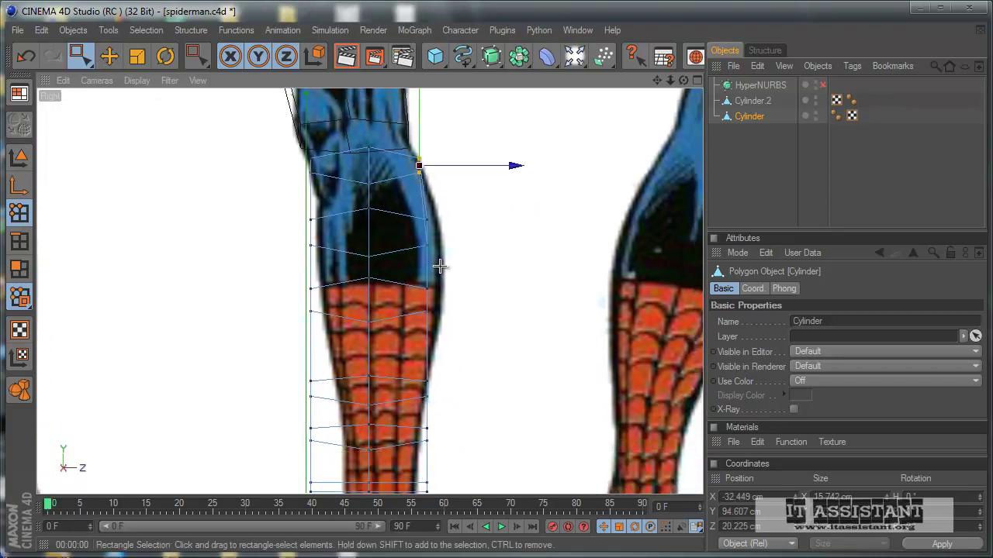
mouse_move(415, 217)
left_mouse_down()
mouse_move(461, 244)
mouse_move(472, 344)
left_mouse_up()
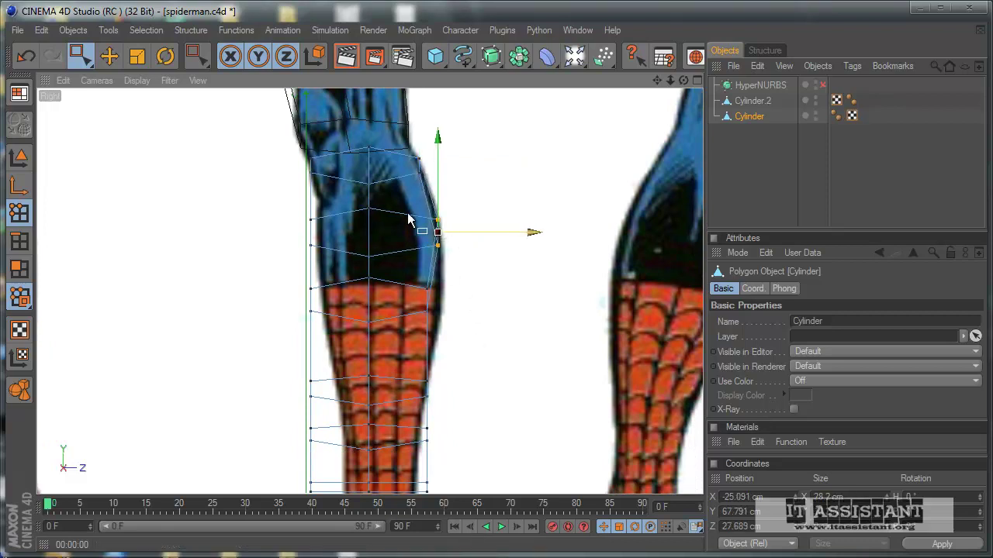
left_click_drag(384, 258, 471, 337)
middle_click_drag(396, 274, 403, 239)
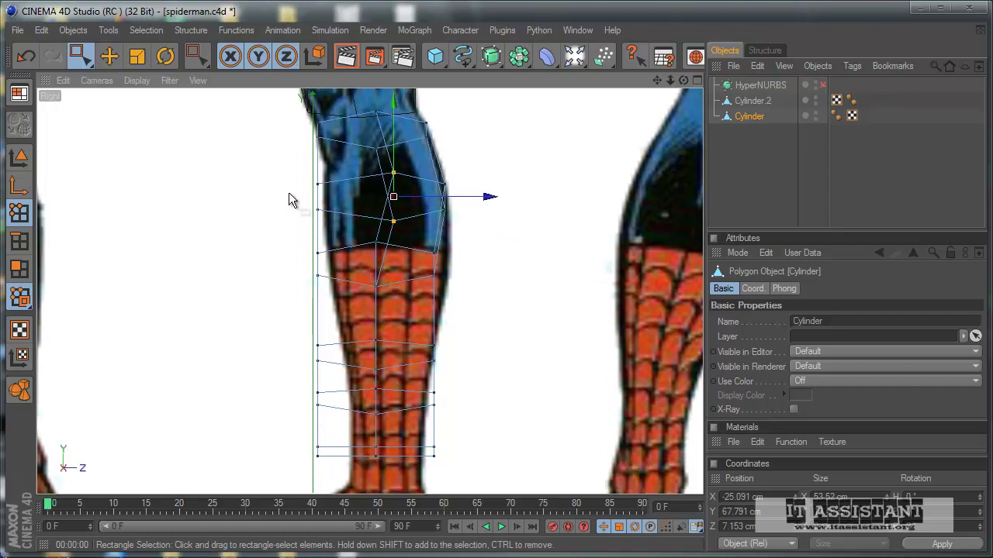
left_click_drag(325, 201, 327, 202)
left_click_drag(419, 196, 470, 336)
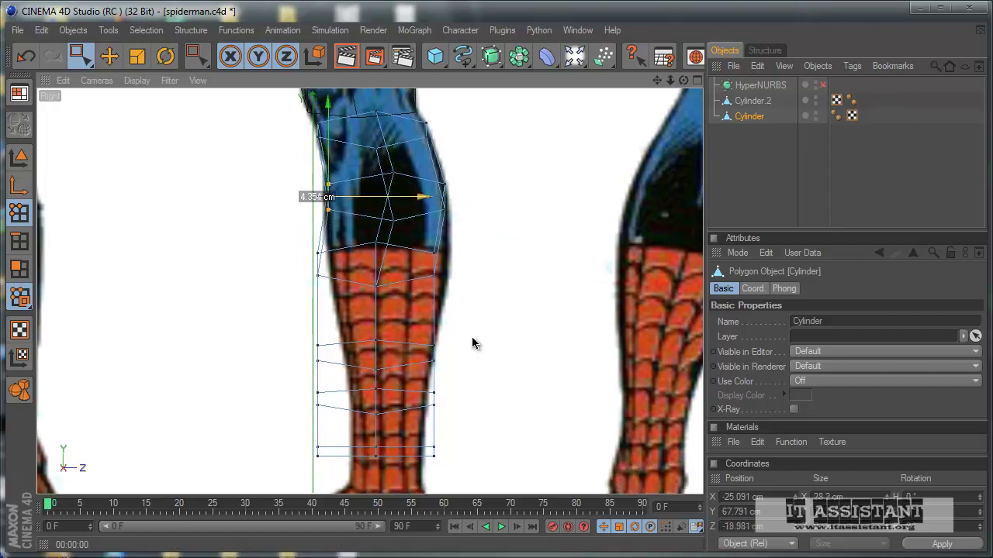
Move the knee-line points along Z (4.354 cm, then 6.22 cm) toward the reference outline.
middle_click_drag(365, 321, 358, 243)
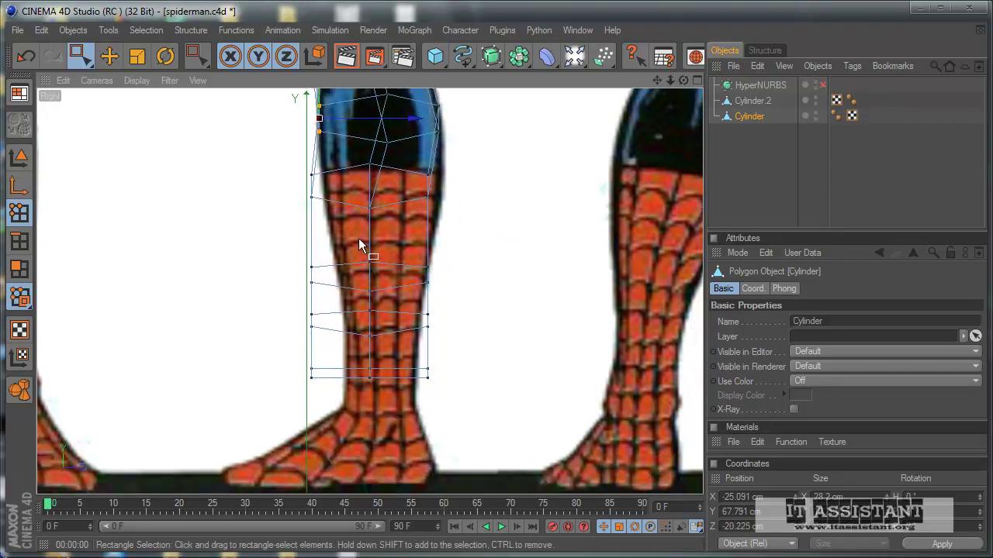
left_click_drag(298, 177, 334, 207)
left_click_drag(405, 187, 472, 343)
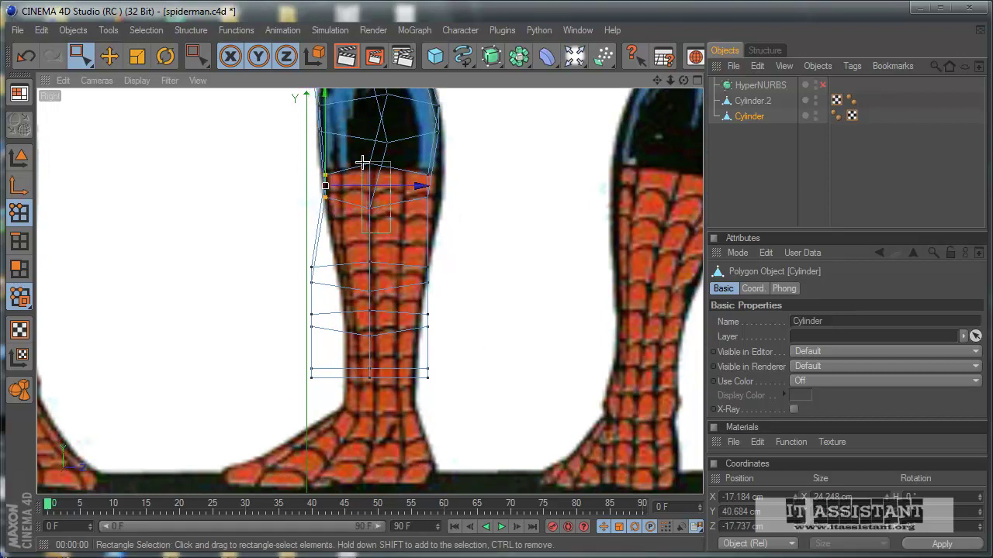
left_click_drag(391, 233, 362, 162)
left_click_drag(411, 186, 472, 343)
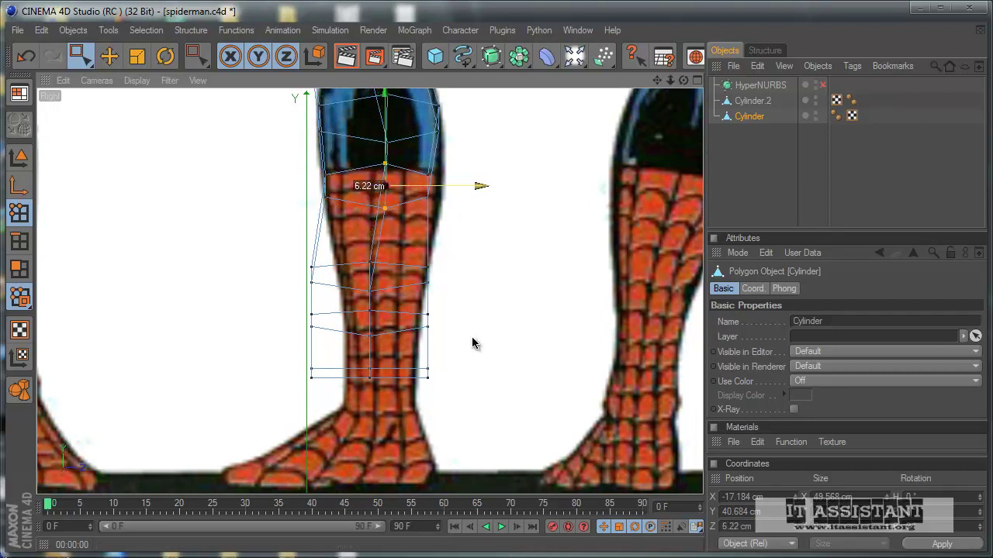
Fit the knee's right-edge and mid-knee points to the reference leg.
middle_click_drag(383, 237, 391, 255, "alt")
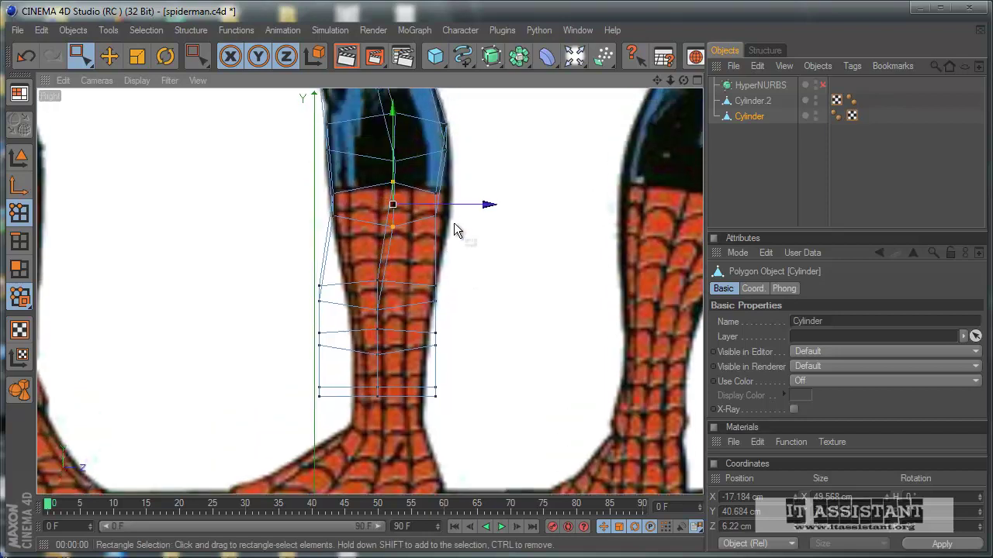
left_click_drag(454, 225, 429, 190)
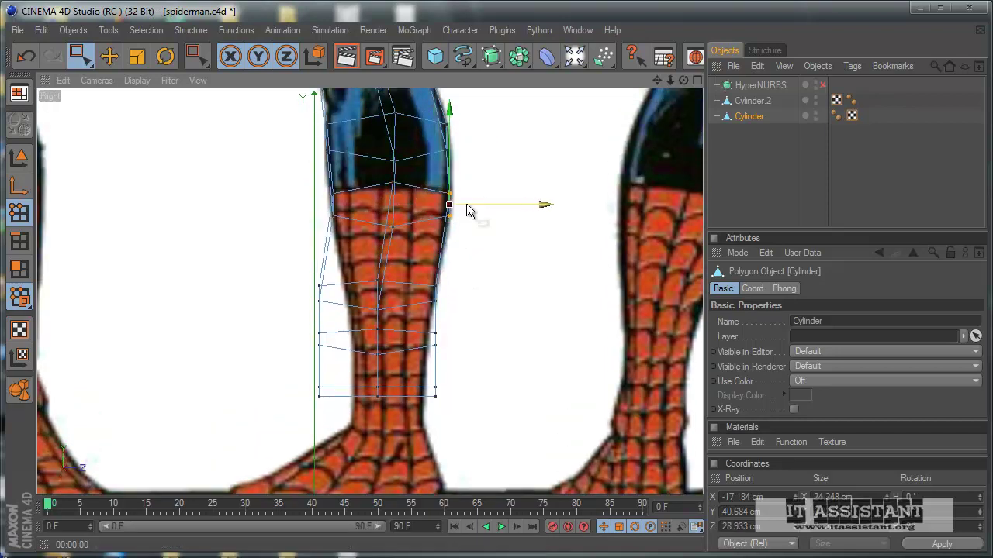
middle_click_drag(479, 376, 471, 339, "alt")
left_click_drag(386, 277, 387, 277)
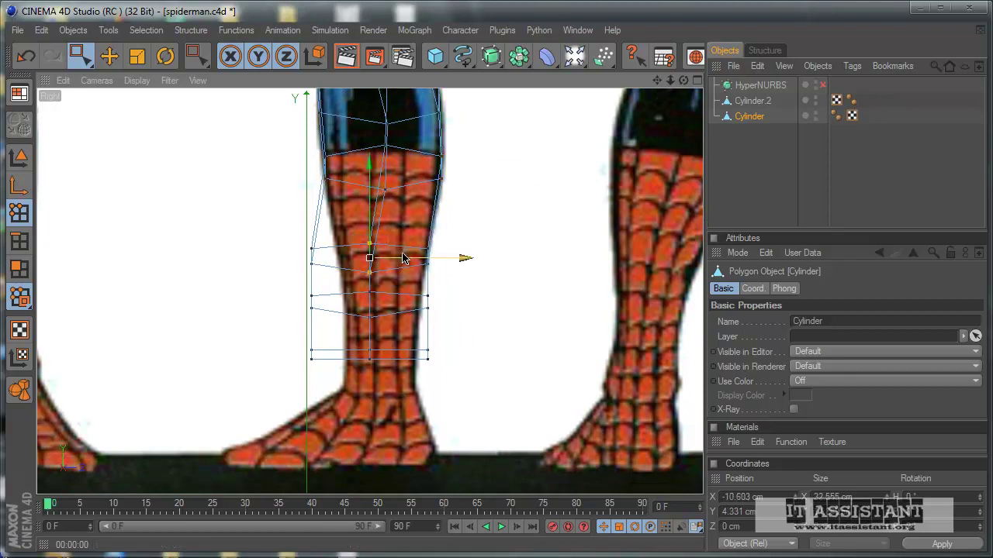
left_click_drag(472, 344, 472, 344)
middle_click_drag(380, 306, 380, 284, "alt")
Pull the left and remaining knee points in onto the reference outline.
left_click_drag(315, 242, 288, 218)
left_click_drag(466, 343, 472, 343)
middle_click_drag(472, 344, 426, 259, "alt")
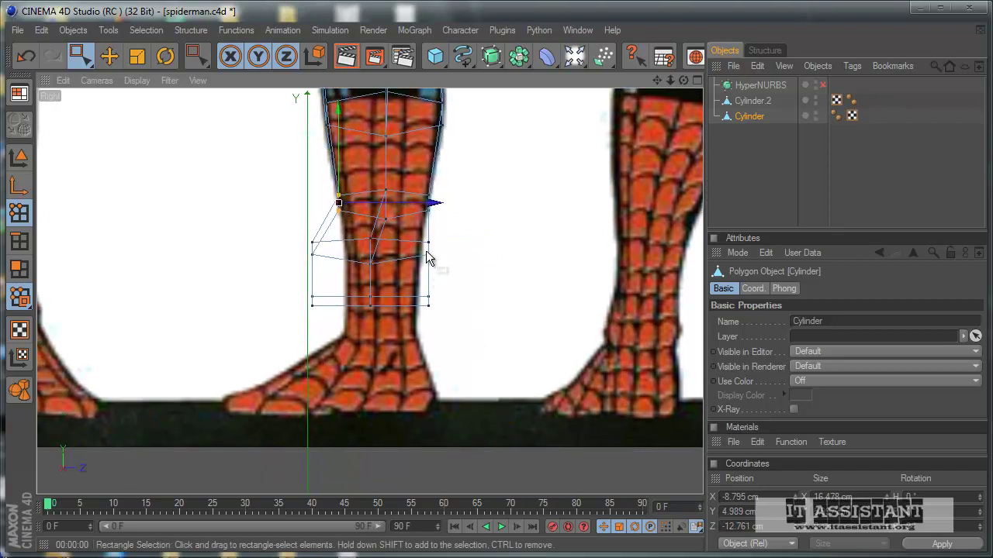
left_click(427, 249)
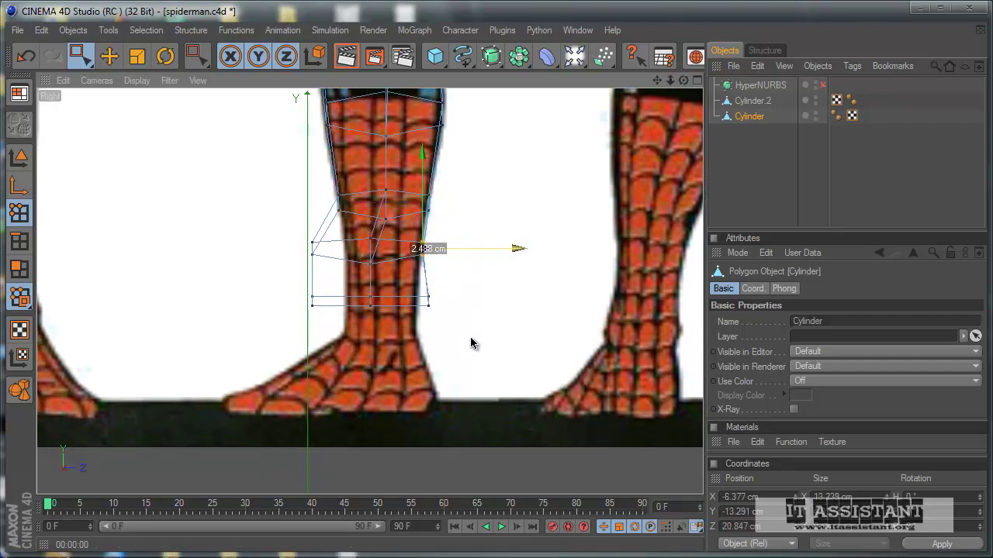
left_click(380, 246)
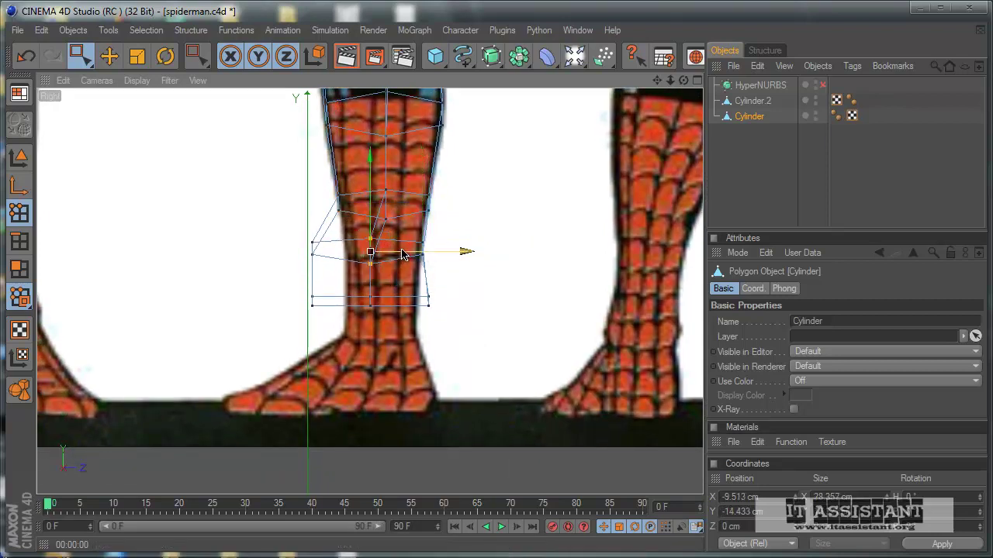
left_click_drag(471, 344, 473, 344)
left_click(312, 247)
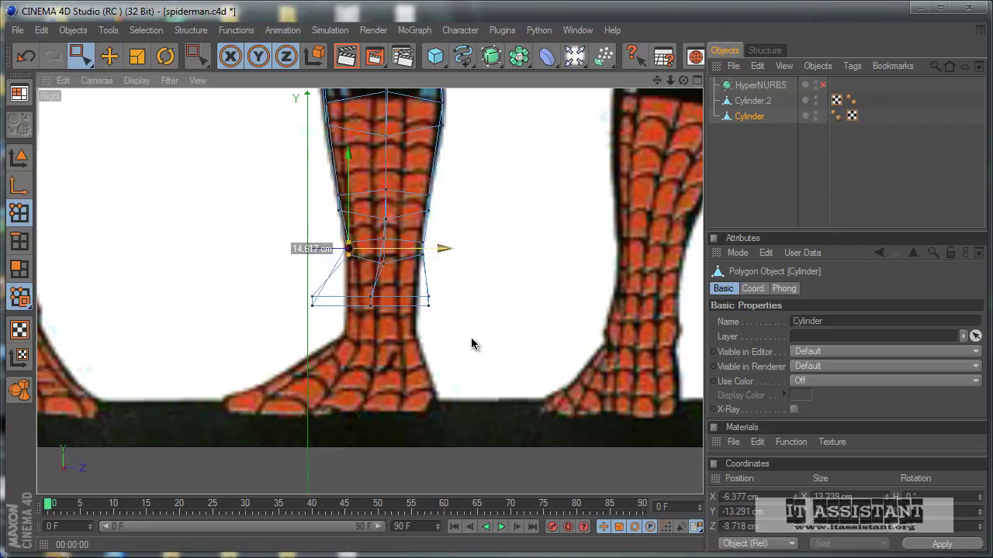
Tuck the lower-left and ankle ring points in to the reference ankle outline.
middle_click_drag(471, 338, 466, 300, "alt")
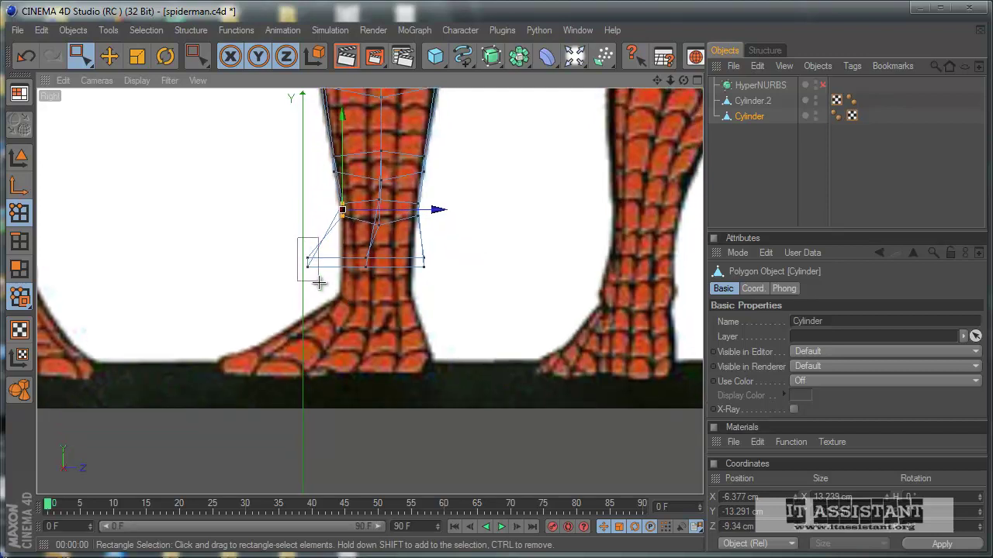
left_click_drag(319, 283, 319, 284)
left_click_drag(473, 343, 475, 343)
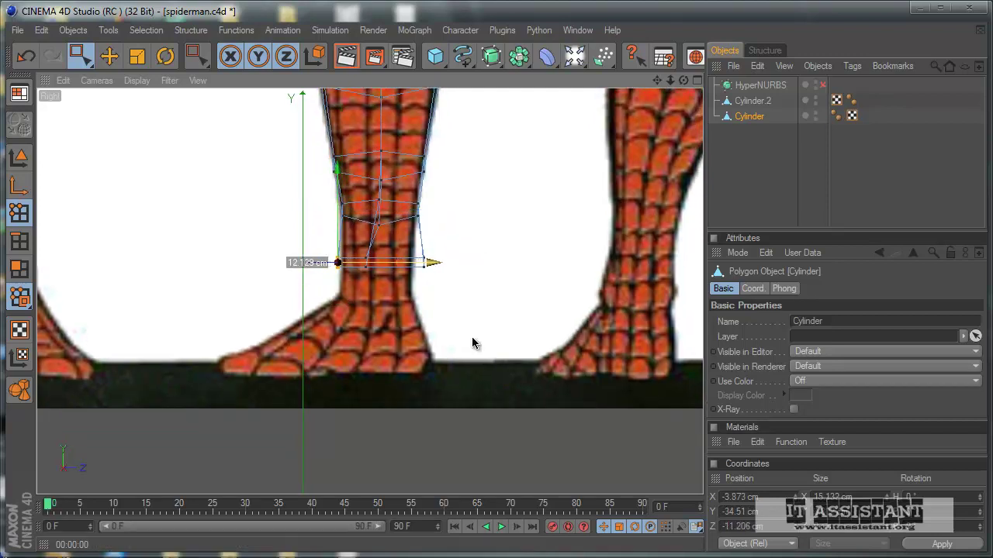
left_click_drag(361, 252, 419, 256)
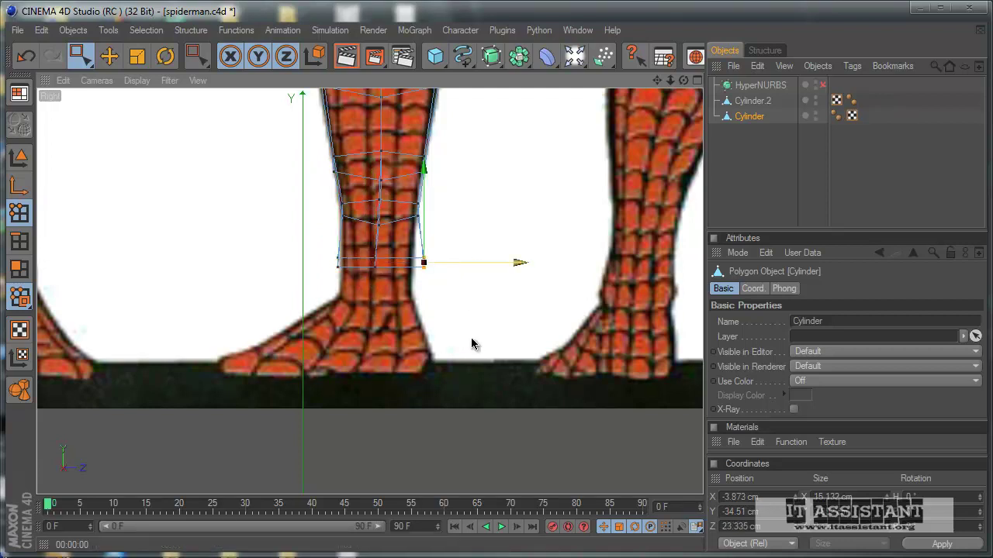
left_click_drag(471, 347, 461, 347)
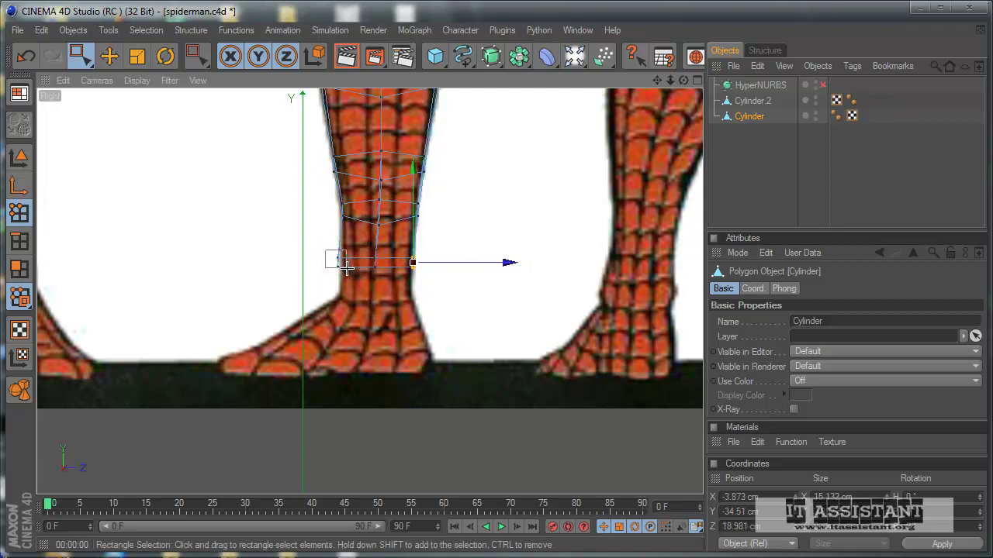
Maximize the perspective view and merge both leg cylinders into Cylinder.1 with Connect+Delete.
middle_click(392, 286)
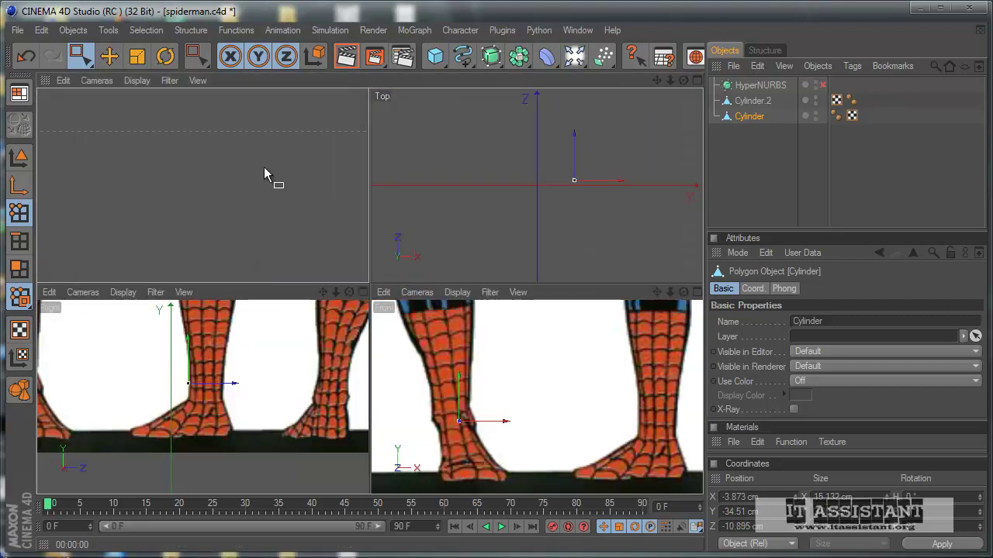
middle_click(264, 175)
mouse_move(472, 347)
left_mouse_down("alt")
mouse_move(463, 344)
mouse_move(504, 344)
mouse_move(419, 252)
left_mouse_up("alt")
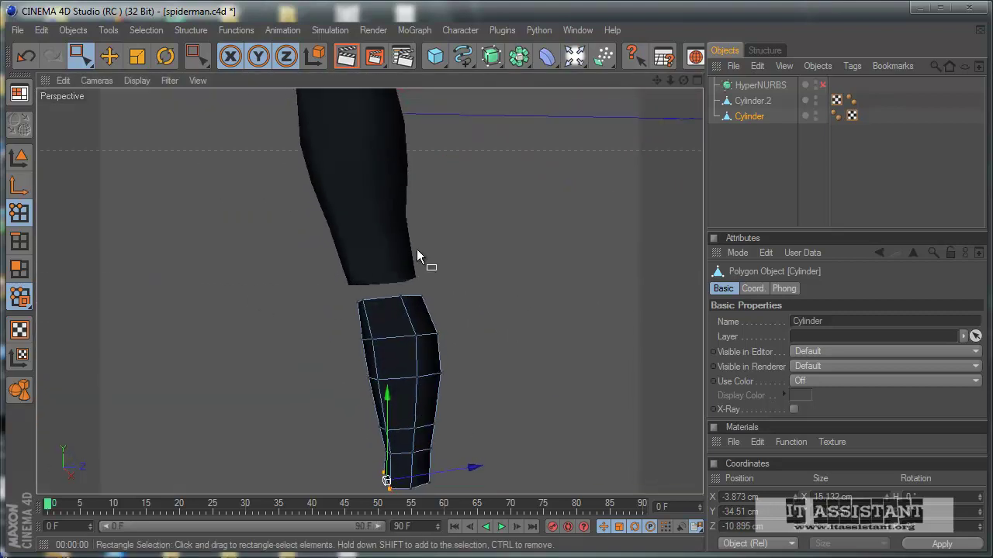
left_click(751, 101, "ctrl")
right_click(756, 106)
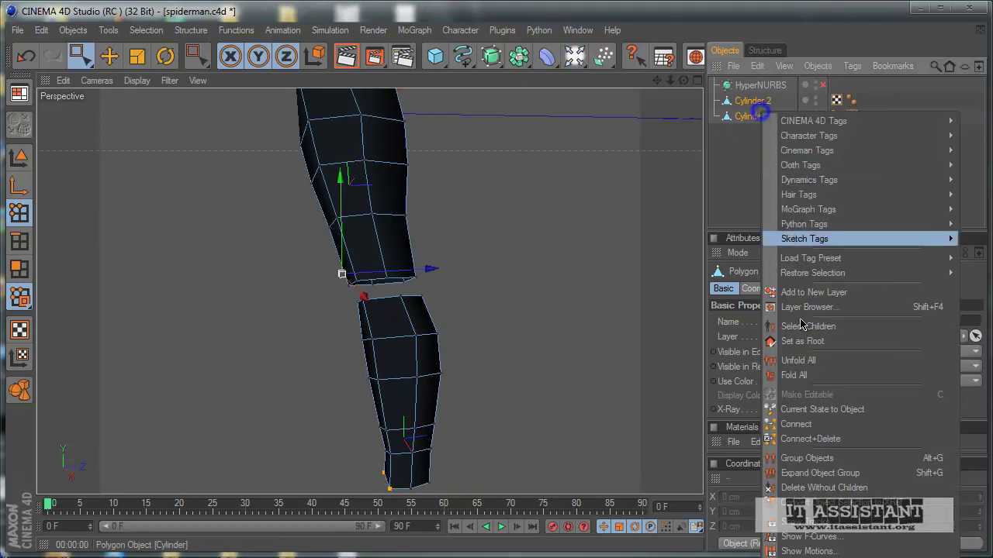
left_click(806, 439)
Zoom in on the knee gap and switch to Live Selection.
mouse_move(616, 388)
left_mouse_down("alt")
mouse_move(443, 349)
mouse_move(571, 370)
left_mouse_up("alt")
scroll(572, 371, "up", 3)
scroll(527, 357, "up", 2)
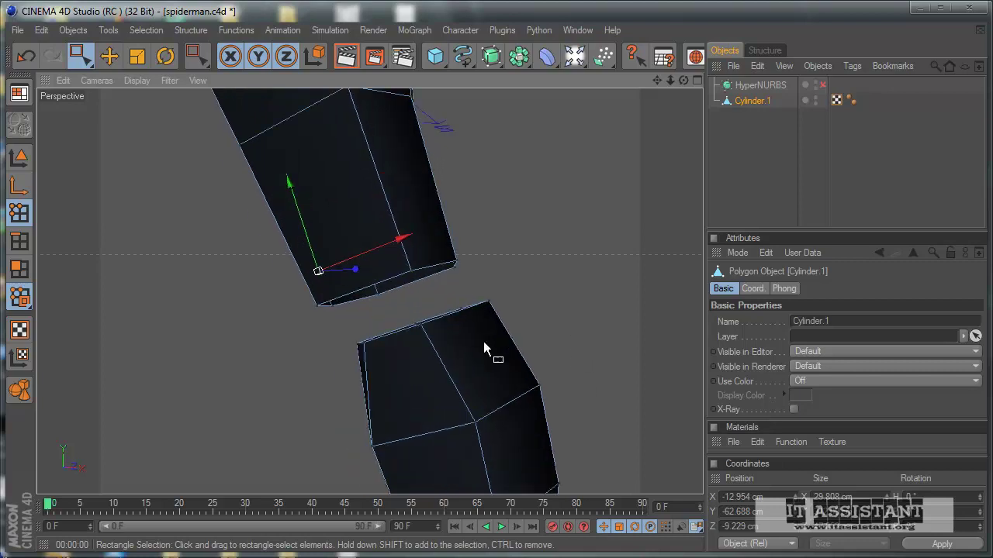
scroll(434, 333, "up", 3)
left_click_drag(81, 56, 102, 78)
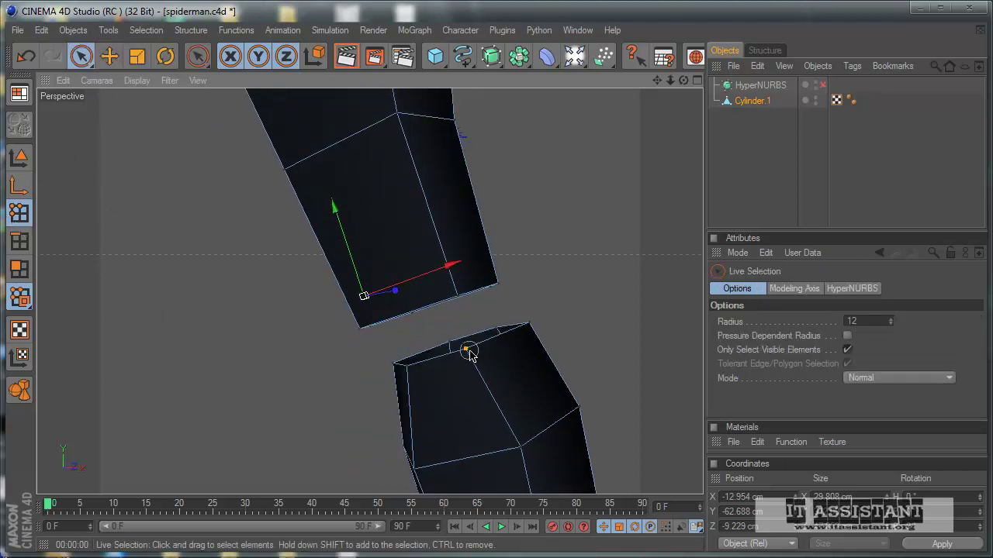
Weld a lower-leg top-edge point onto its matching upper-leg point.
left_click(465, 350)
left_click(457, 296, "shift")
right_click(583, 214)
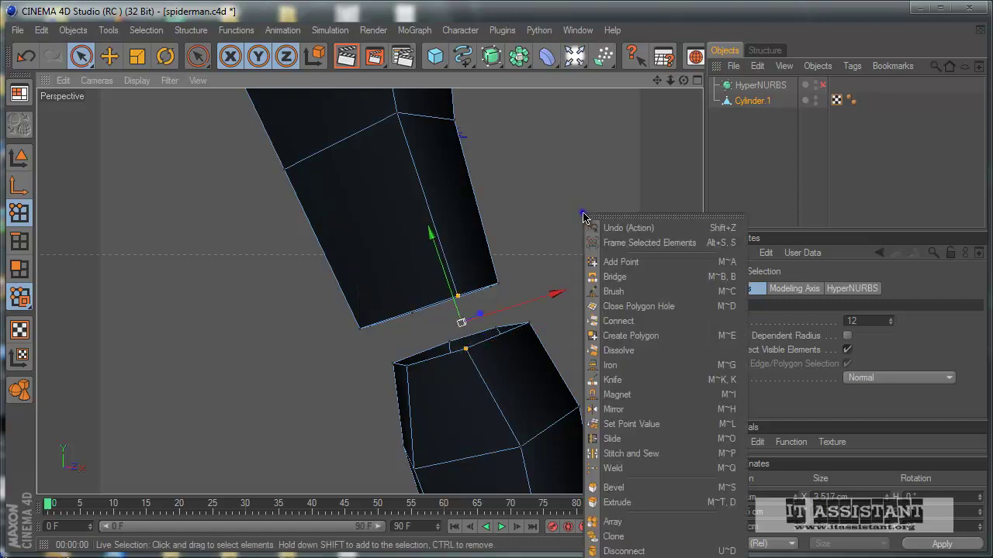
left_click(656, 468)
left_click(458, 295)
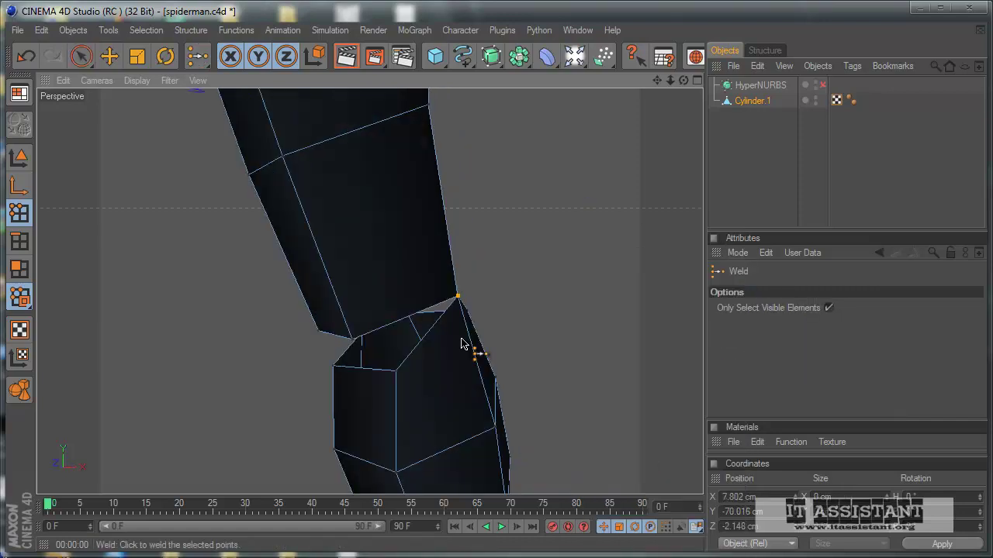
Weld a second point pair across the knee gap into a single vertex.
left_click(82, 56)
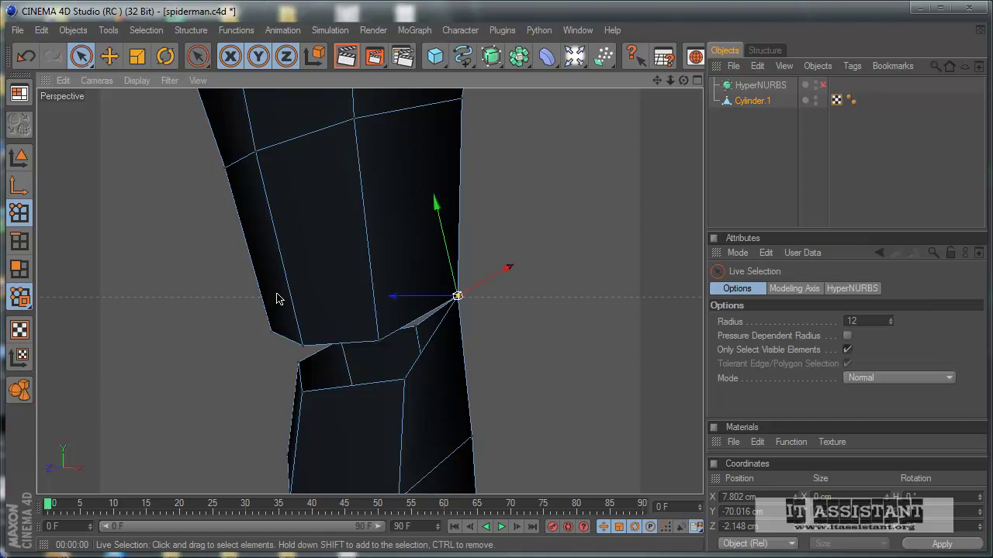
left_click(404, 379)
left_click(378, 341, "shift")
right_click(555, 295)
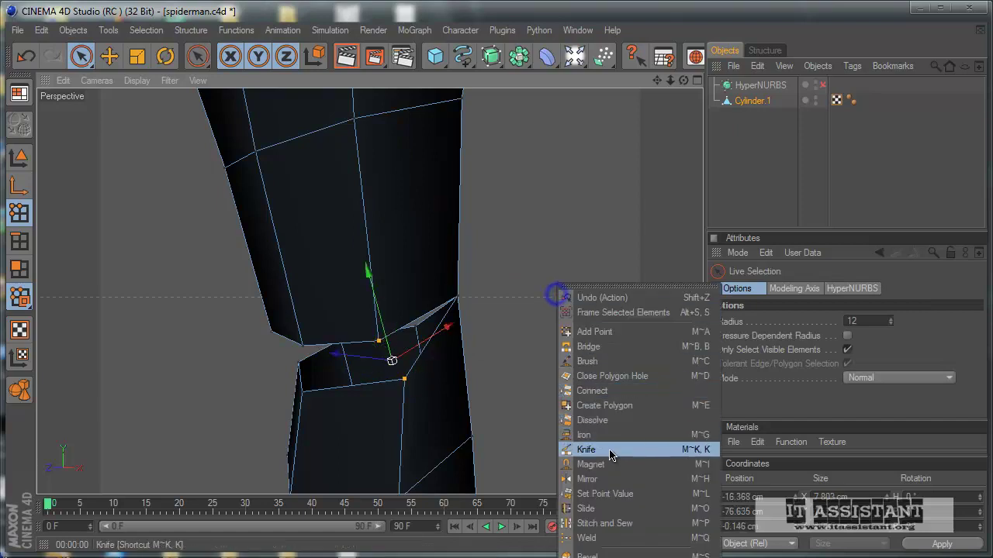
left_click(587, 537)
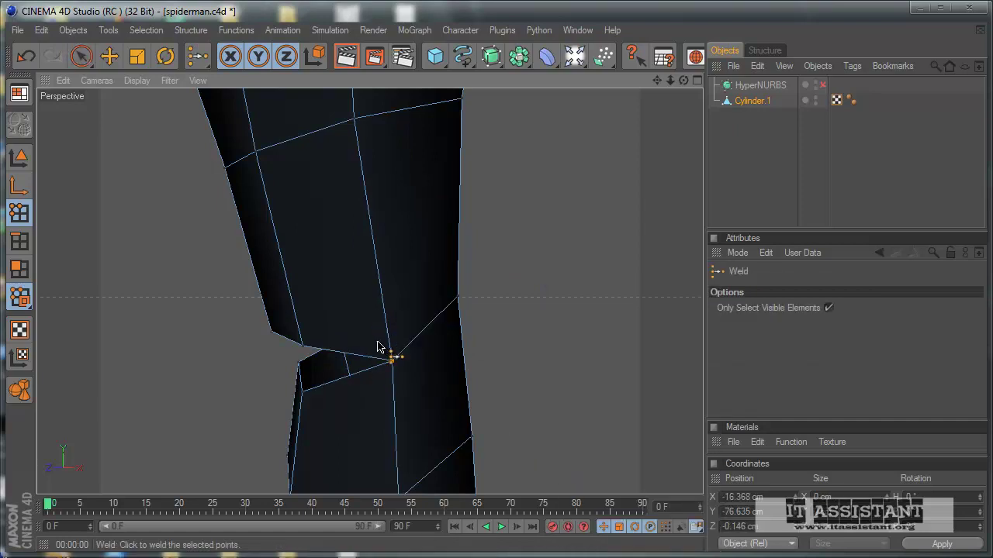
left_click(378, 347)
Select a lower-leg point below the knee with its upper-leg edge partner and choose Weld.
left_click(81, 56)
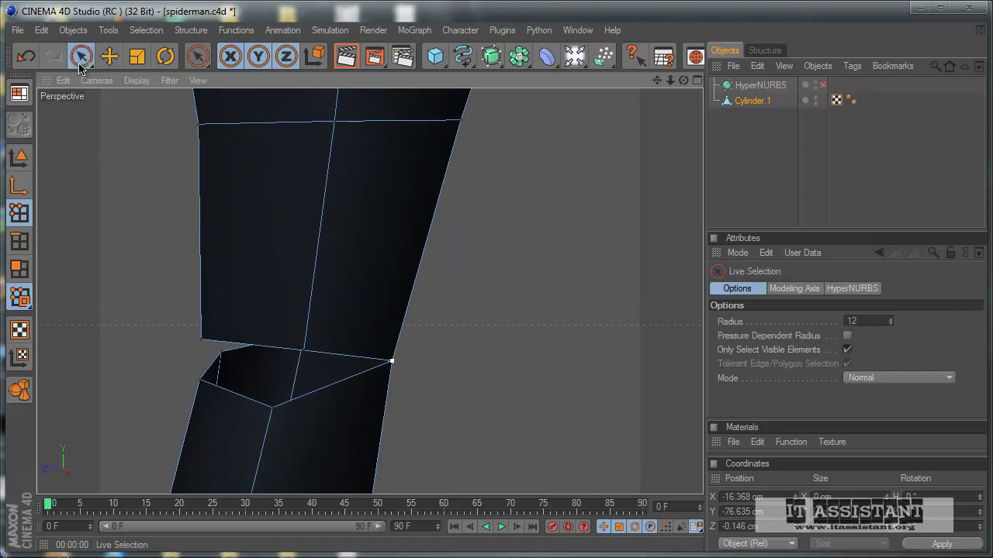
left_click(271, 408)
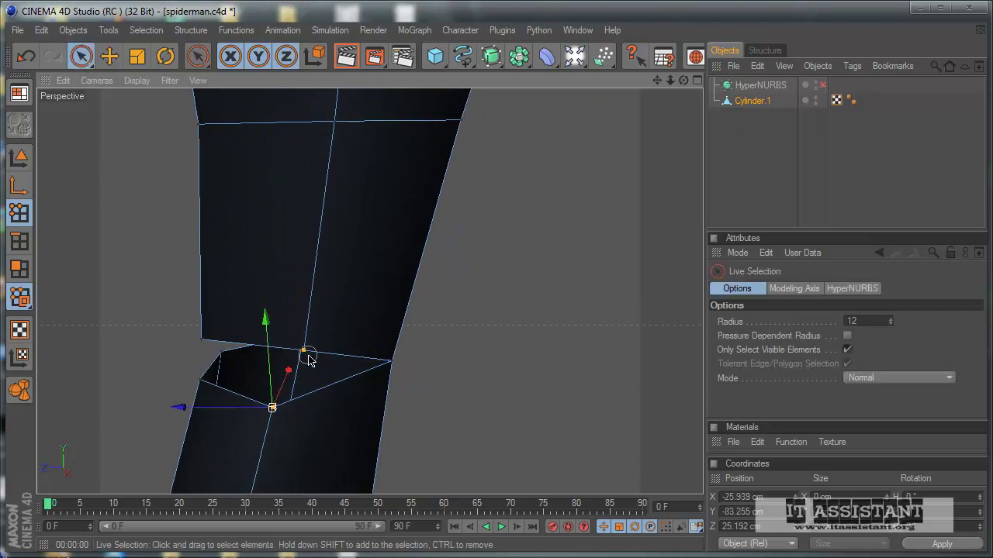
left_click(303, 352, "shift")
right_click(489, 315)
left_click(510, 536)
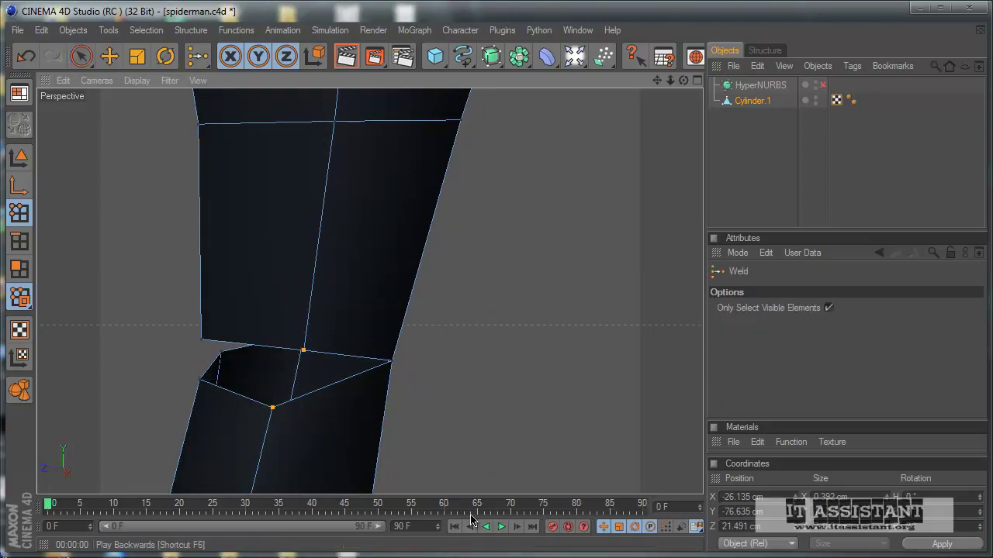
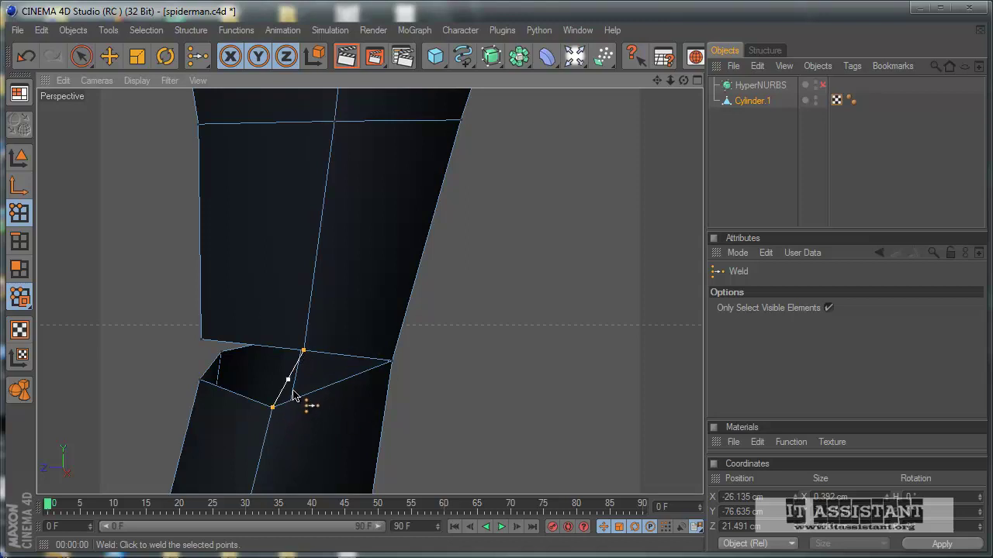
Finish the current knee weld, then weld the two points at the knee gap into one.
left_click(304, 351)
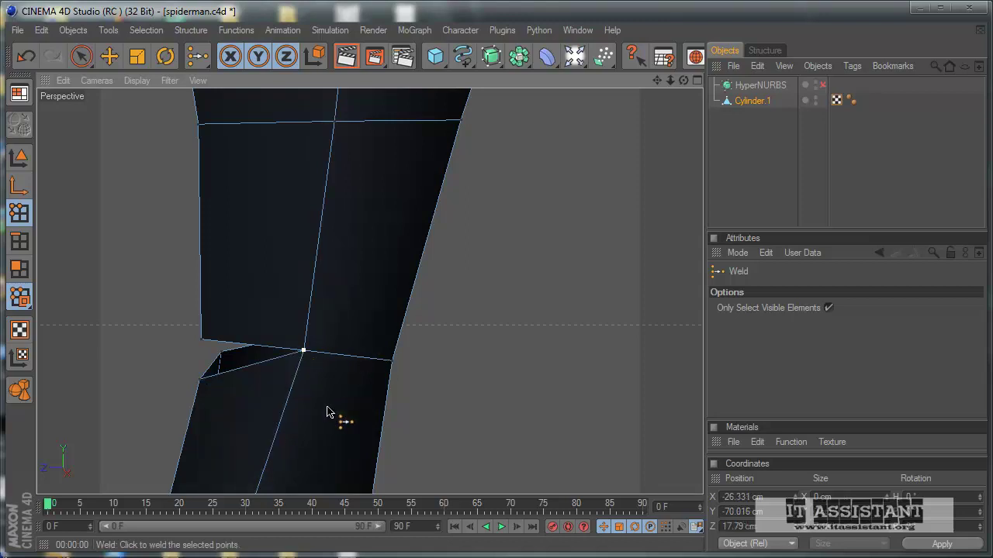
mouse_move(339, 417)
left_mouse_down("alt")
mouse_move(434, 344)
mouse_move(328, 412)
left_mouse_up("alt")
key("space")
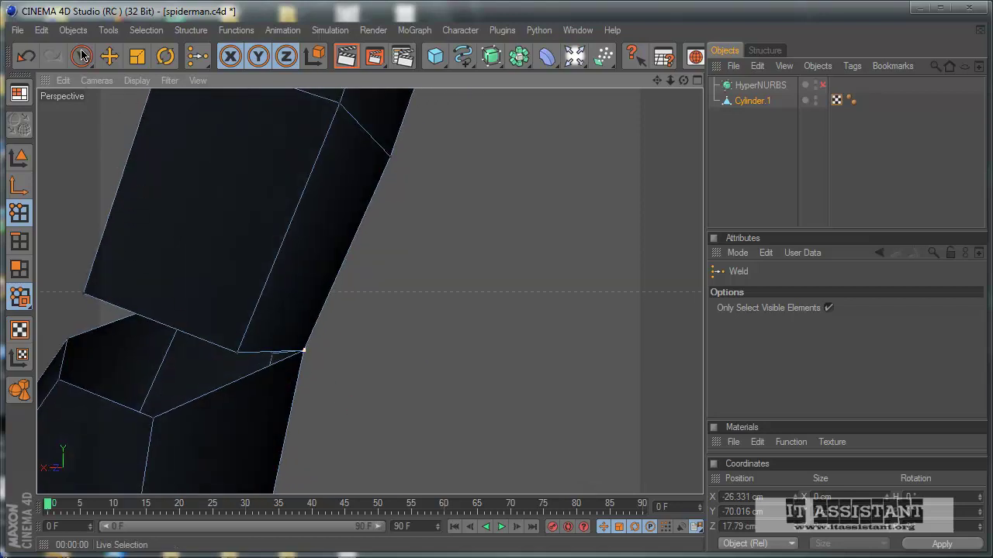
left_click(152, 421)
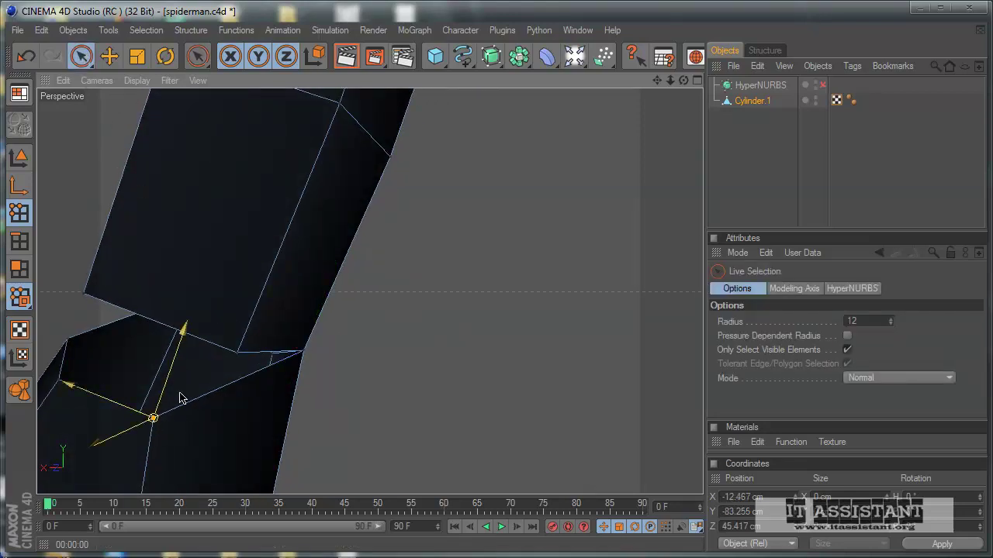
left_click(237, 353, "shift")
right_click(429, 279)
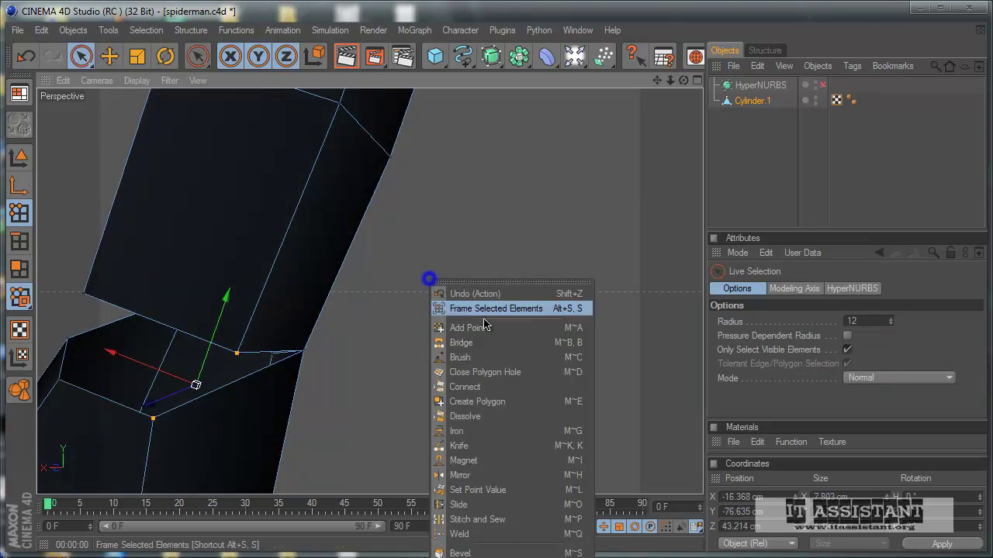
left_click(476, 534)
left_click(240, 359)
Weld a pair of vertices on the knee edge into a single point.
scroll(277, 409, "down", 3)
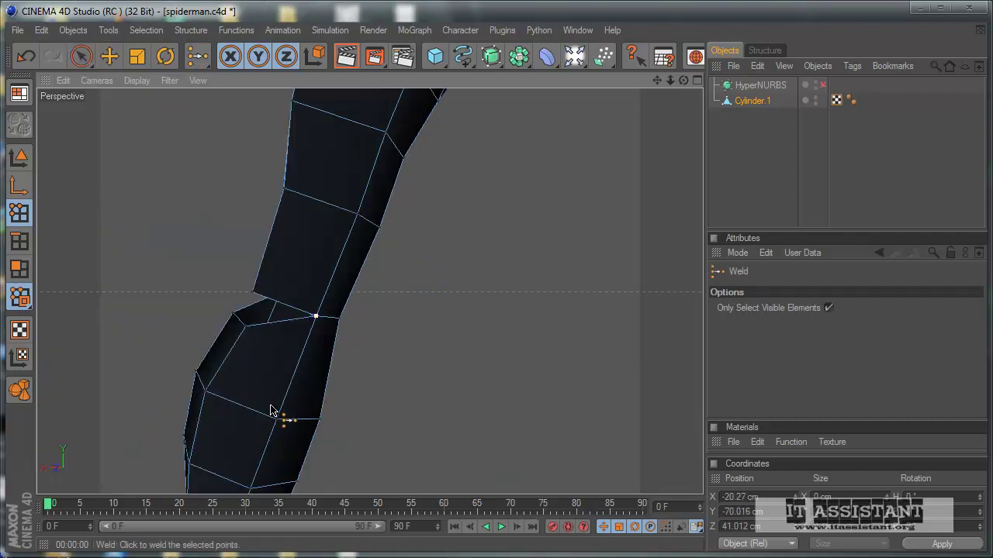
left_click_drag(277, 409, 476, 348, "alt")
left_click(81, 56)
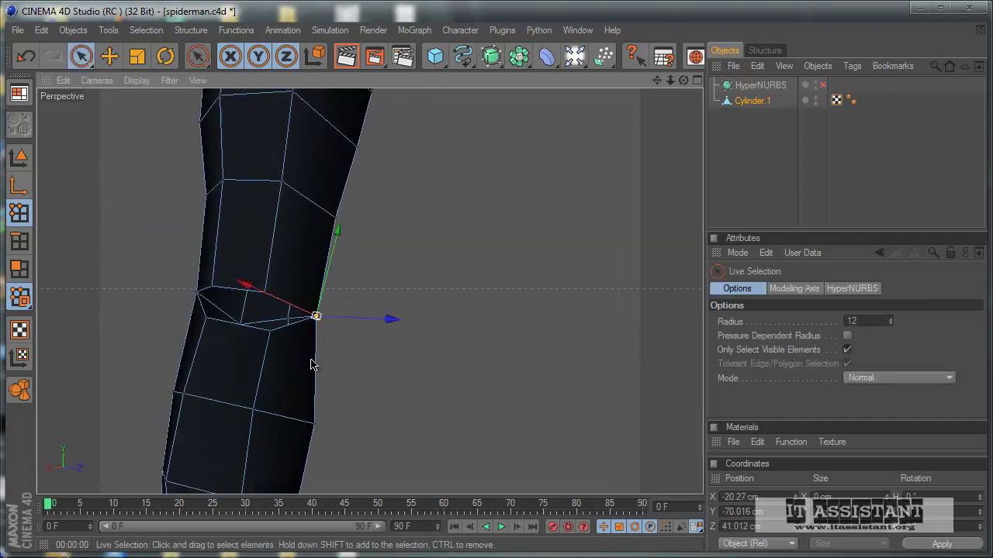
left_click(273, 337)
left_click(273, 297, "shift")
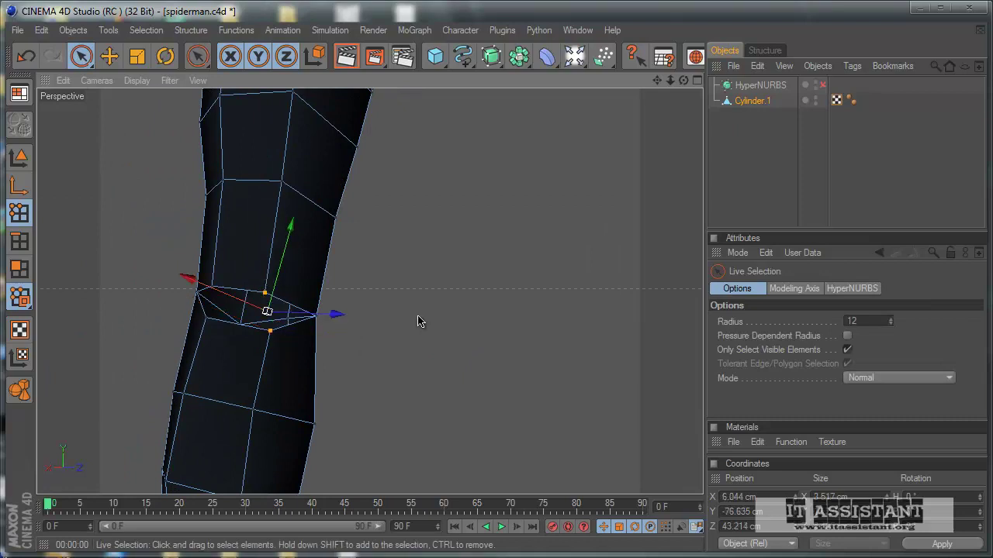
right_click(416, 314)
left_click(495, 538)
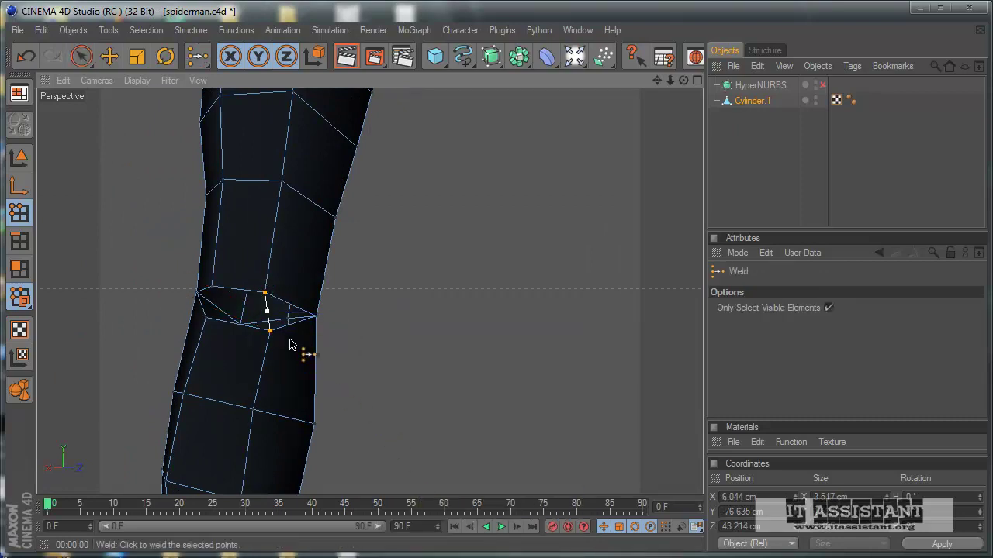
left_click(266, 293)
Weld the last pair of vertices at the knee crease together.
left_click_drag(277, 299, 282, 373, "alt")
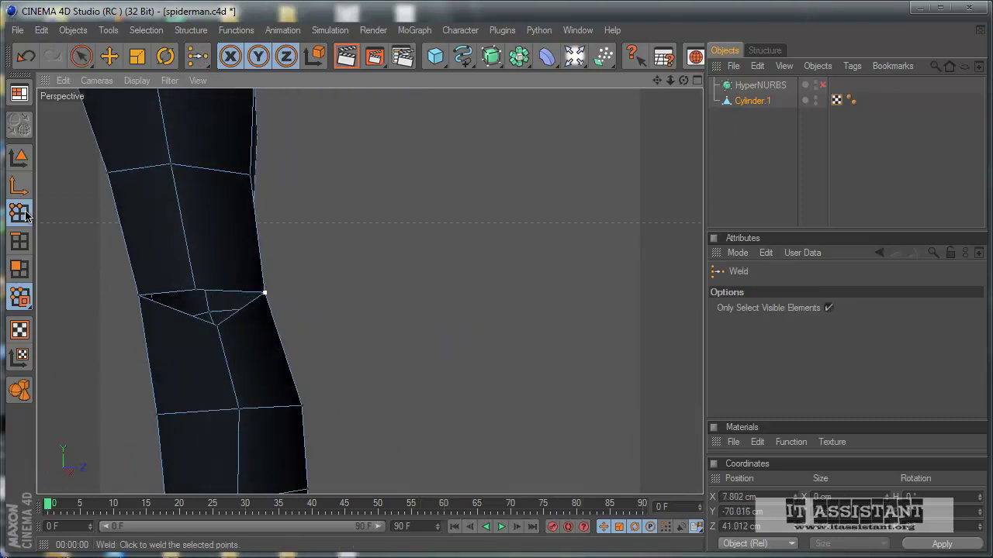
left_click(82, 56)
left_click(195, 290)
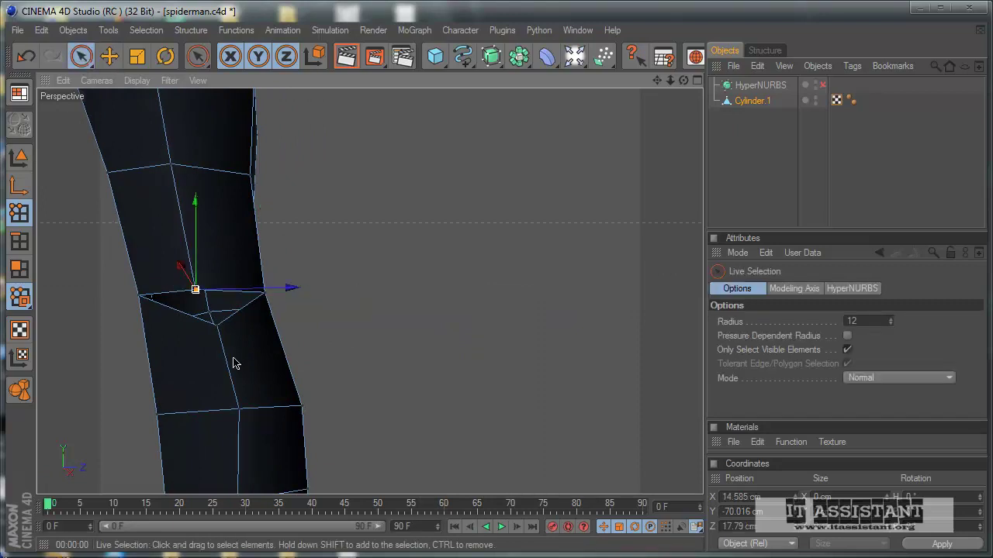
left_click(221, 333, "shift")
right_click(315, 315)
left_click(357, 538)
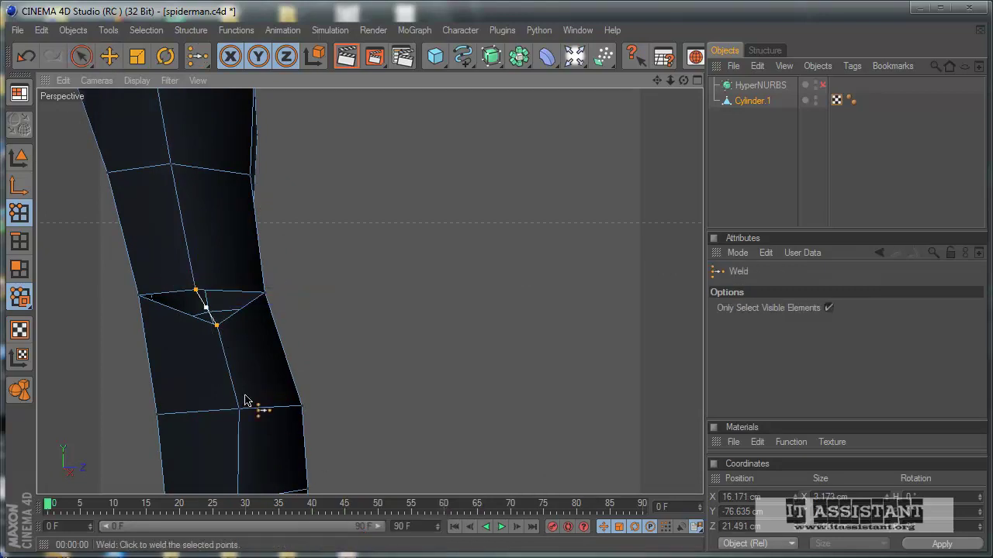
left_click(203, 296)
mouse_move(207, 294)
left_mouse_down("alt")
mouse_move(321, 377)
mouse_move(470, 344)
mouse_move(365, 306)
mouse_move(396, 314)
left_mouse_up("alt")
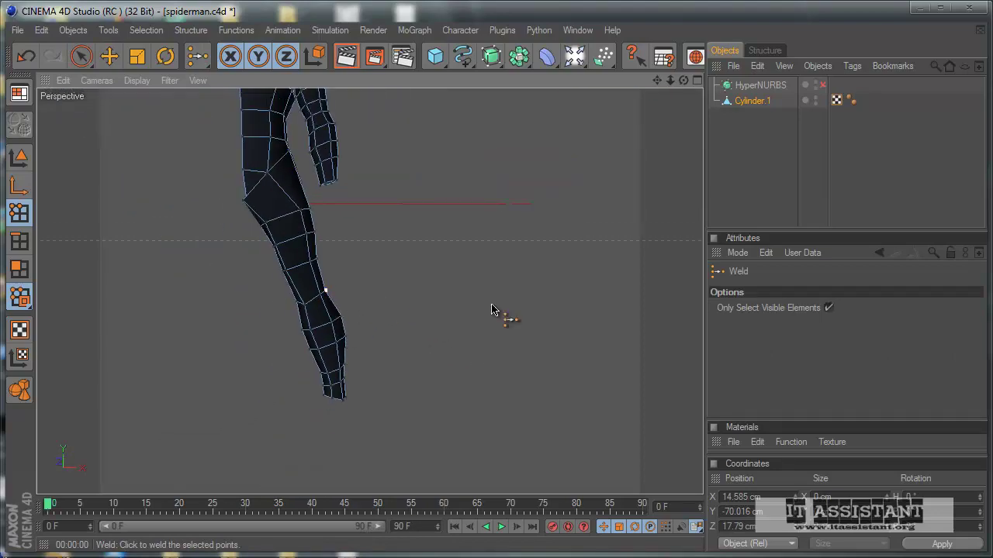
Inspect the leg and torso, then parent Cylinder.1 under HyperNURBS to smooth the body.
mouse_move(427, 228)
left_mouse_down("alt")
mouse_move(472, 349)
mouse_move(503, 343)
mouse_move(460, 339)
mouse_move(473, 343)
left_mouse_up("alt")
scroll(472, 343, "up", 2)
scroll(392, 233, "up", 2)
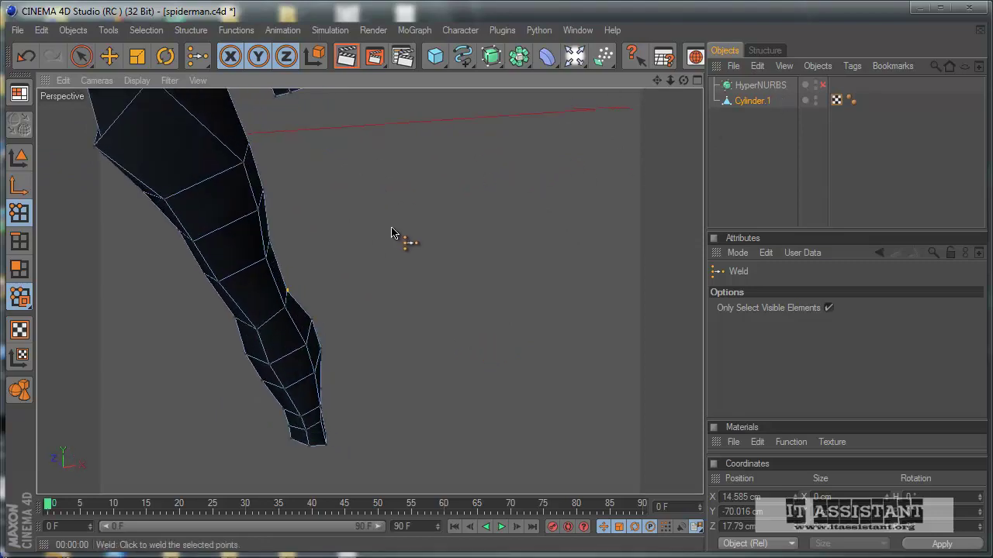
mouse_move(286, 223)
left_mouse_down("alt")
mouse_move(476, 350)
mouse_move(302, 280)
left_mouse_up("alt")
scroll(478, 339, "up", 2)
mouse_move(477, 339)
left_mouse_down("alt")
mouse_move(487, 349)
mouse_move(304, 342)
left_mouse_up("alt")
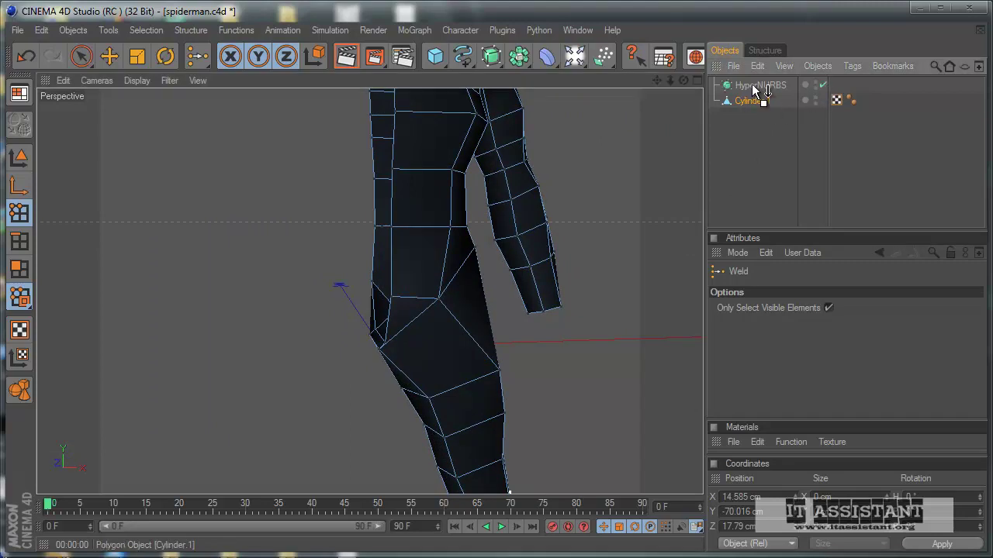
left_click_drag(756, 91, 757, 87)
Deselect the body and orbit around the smoothed leg to inspect it.
left_click(741, 186)
scroll(462, 332, "down", 5)
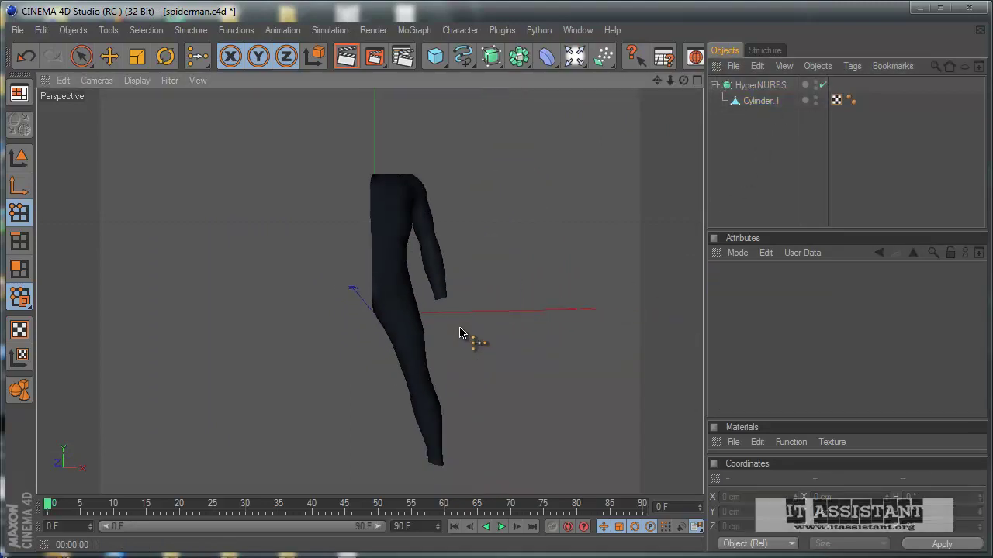
scroll(465, 356, "down", 2)
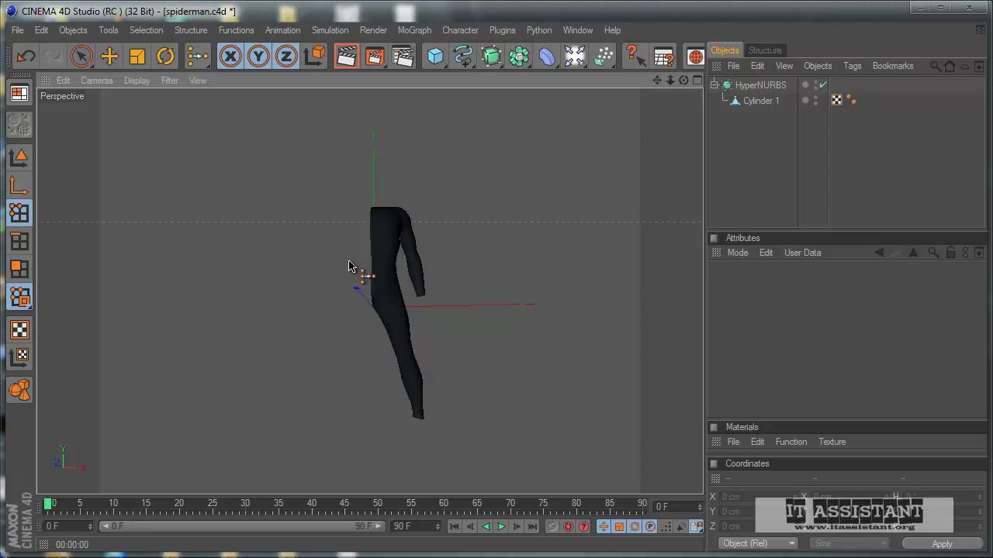
mouse_move(340, 311)
left_mouse_down("alt")
mouse_move(523, 339)
mouse_move(473, 343)
left_mouse_up("alt")
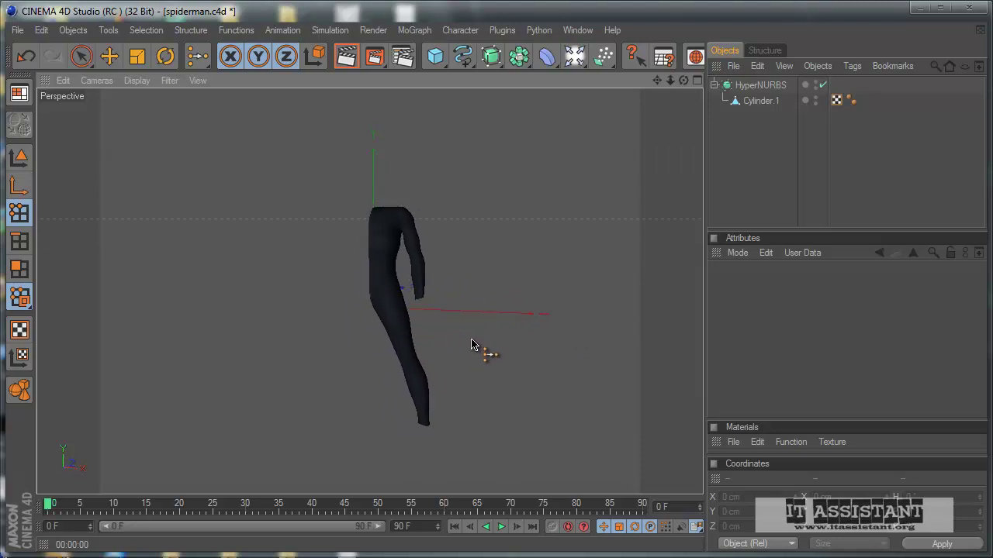
scroll(341, 349, "up", 4)
left_click_drag(346, 405, 470, 344, "alt")
mouse_move(329, 477)
left_mouse_down("alt")
mouse_move(476, 339)
mouse_move(486, 348)
left_mouse_up("alt")
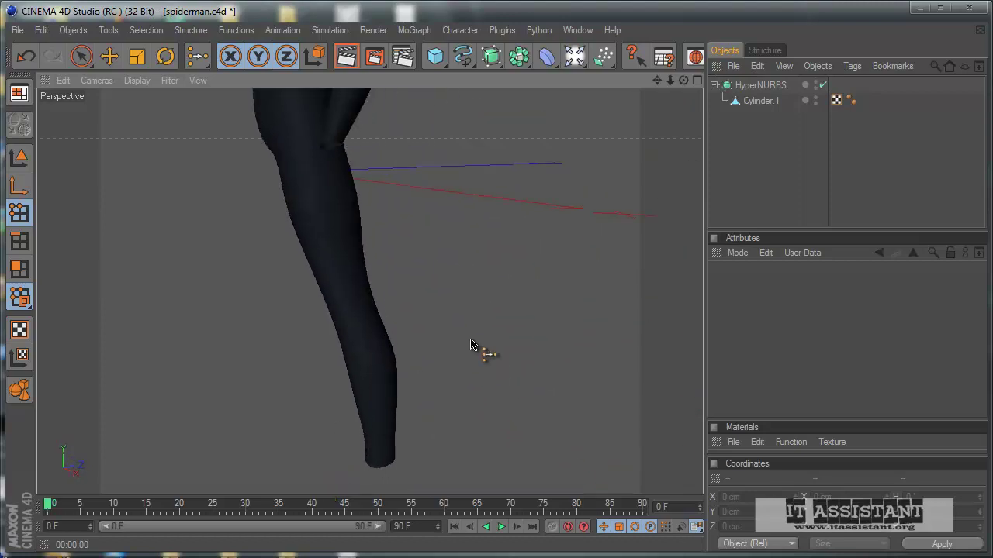
Compare the body against the Right view reference, return to Perspective and switch HyperNURBS off.
key("F5")
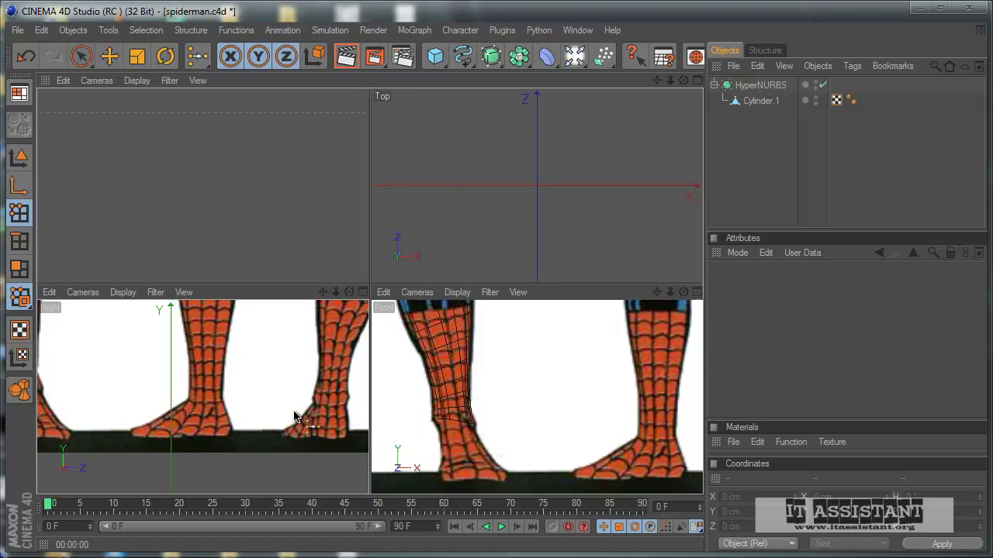
middle_click(299, 422)
scroll(303, 294, "up", 2)
scroll(469, 355, "up", 2)
middle_click_drag(469, 356, 472, 346, "alt")
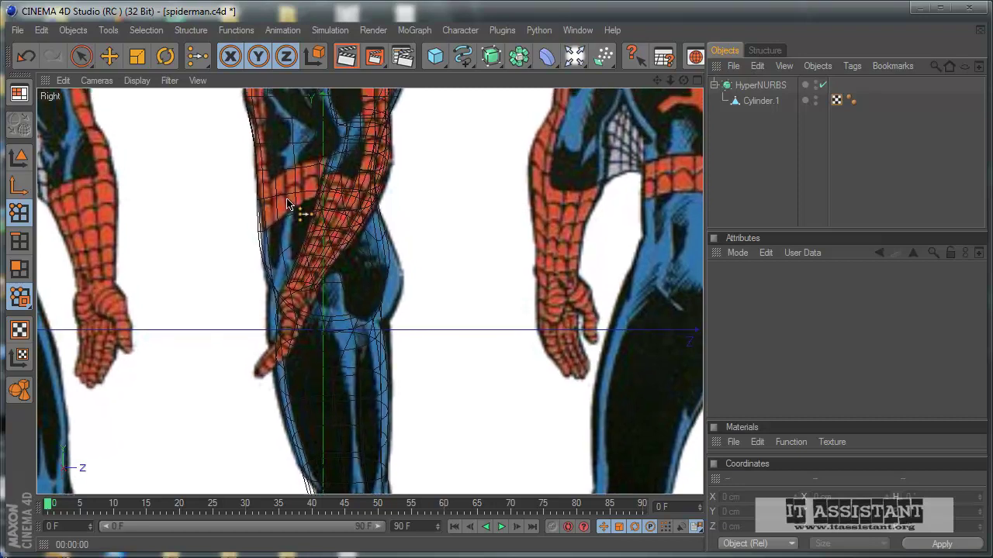
middle_click(299, 222)
middle_click(259, 222)
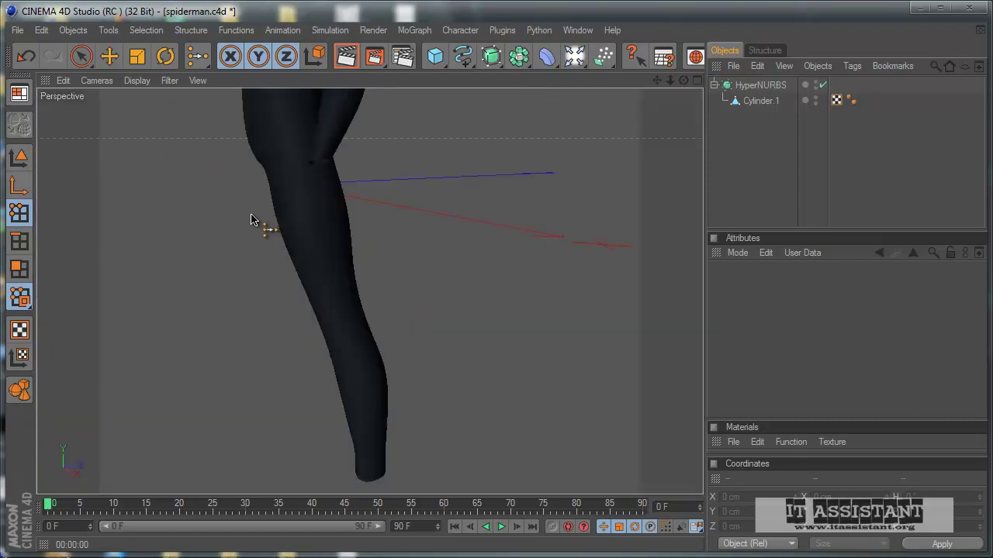
left_click_drag(418, 347, 512, 356, "alt")
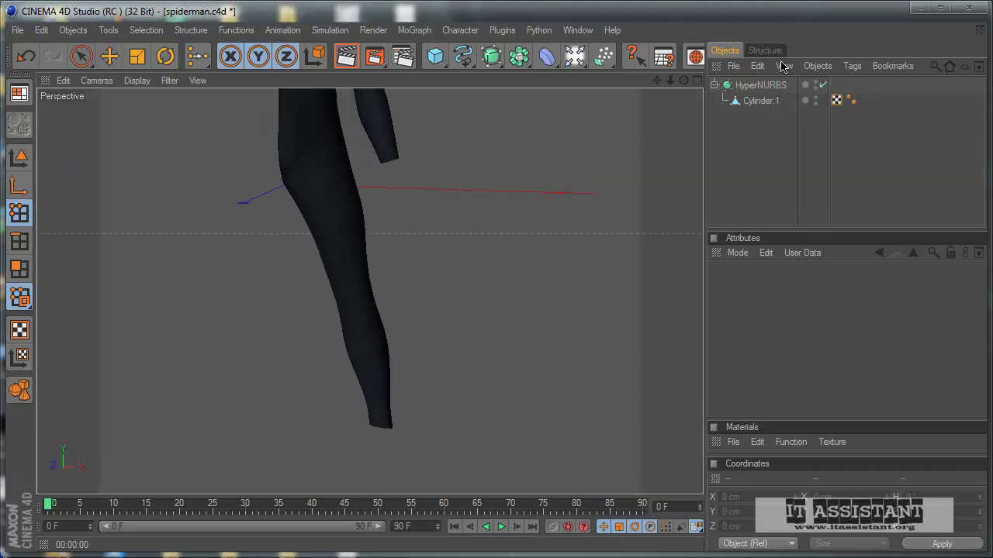
left_click(823, 85)
Select two inner hip points on Cylinder.1 and push them about 7 cm outward along X.
left_click(761, 101)
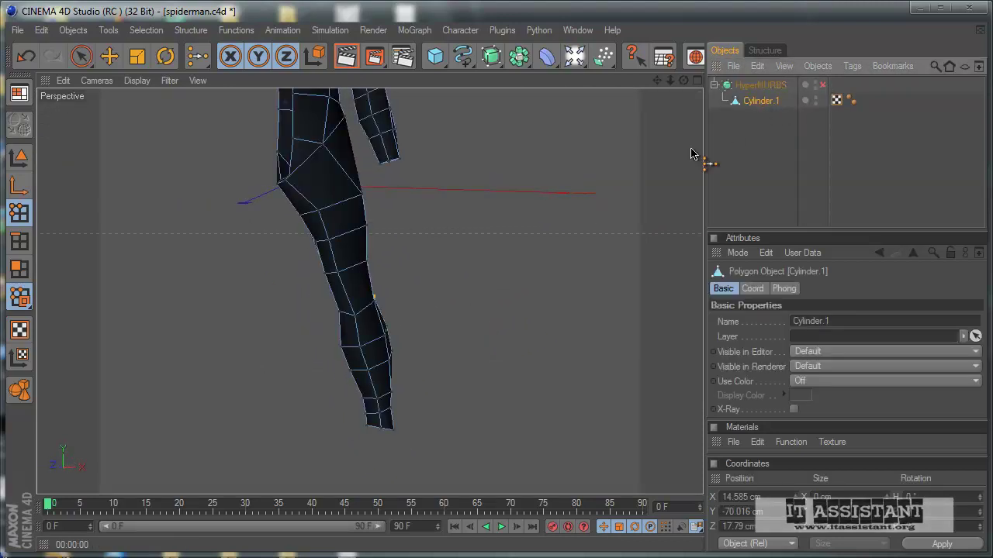
mouse_move(450, 341)
left_mouse_down("alt")
mouse_move(475, 343)
mouse_move(532, 206)
left_mouse_up("alt")
scroll(505, 232, "up", 2)
scroll(475, 231, "up", 3)
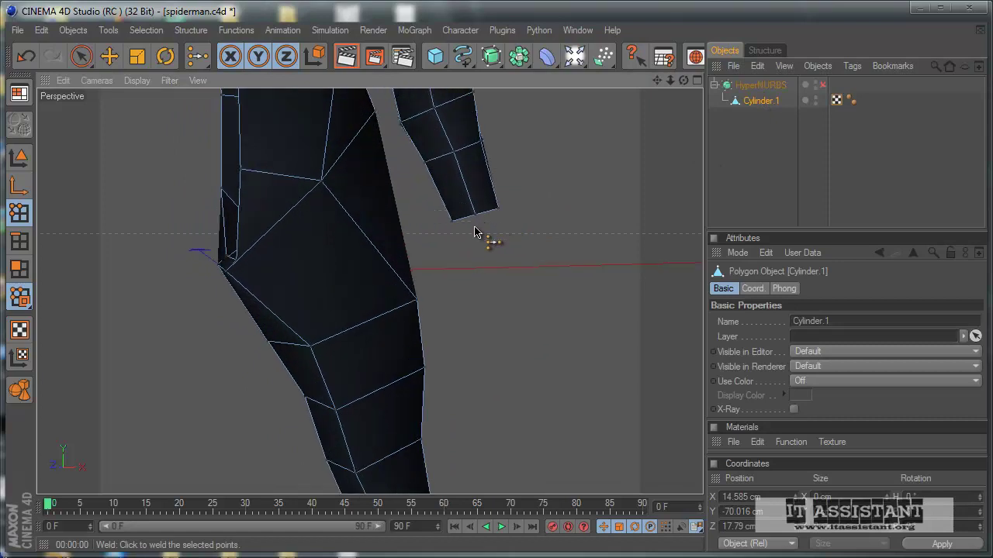
left_click(81, 56)
left_click_drag(481, 349, 187, 256, "alt")
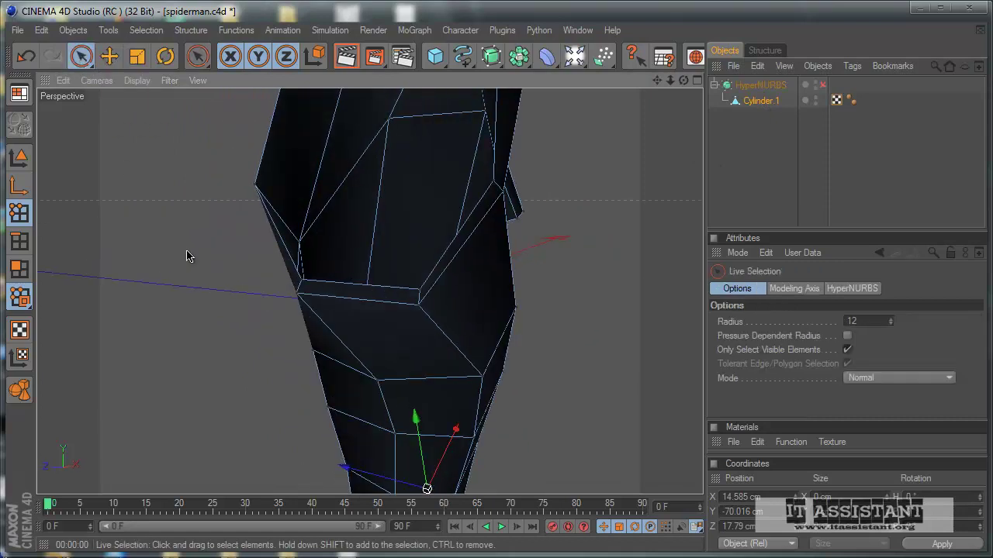
left_click(416, 306)
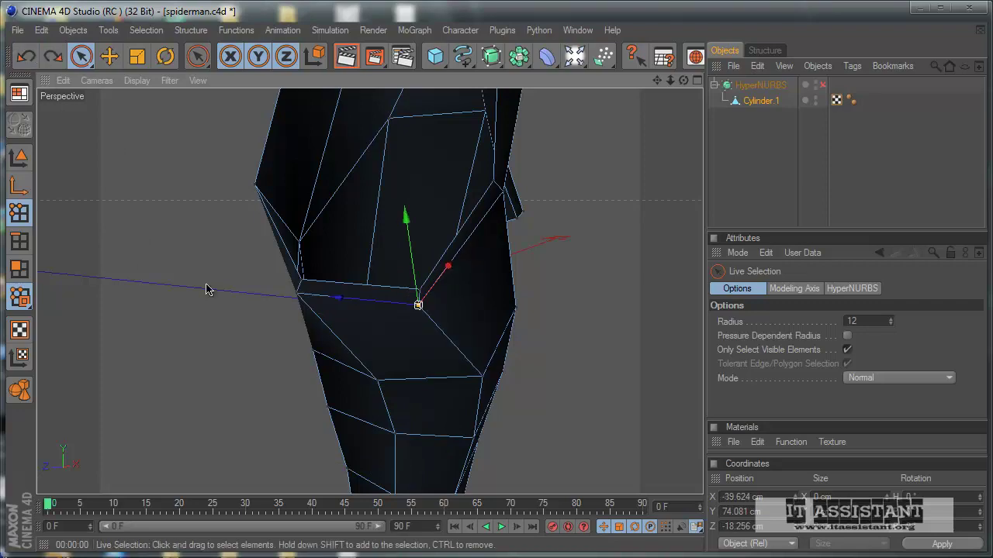
left_click(302, 296, "shift")
mouse_move(463, 343)
left_mouse_down("alt")
mouse_move(556, 343)
mouse_move(457, 336)
left_mouse_up("alt")
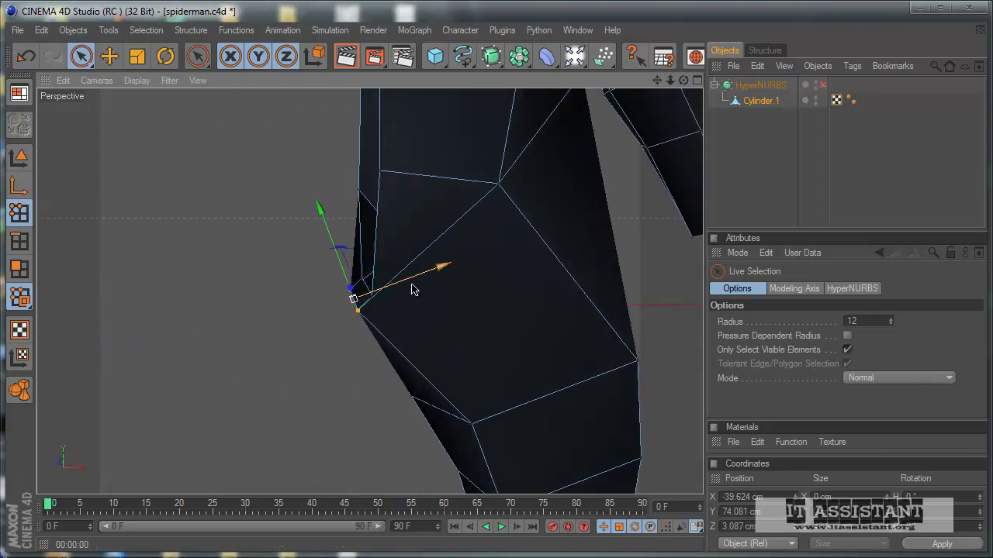
mouse_move(471, 343)
left_mouse_down()
mouse_move(460, 336)
mouse_move(474, 343)
left_mouse_up()
Enable HyperNURBS, orbit the smoothed leg, and clear the selection.
scroll(465, 340, "down", 3)
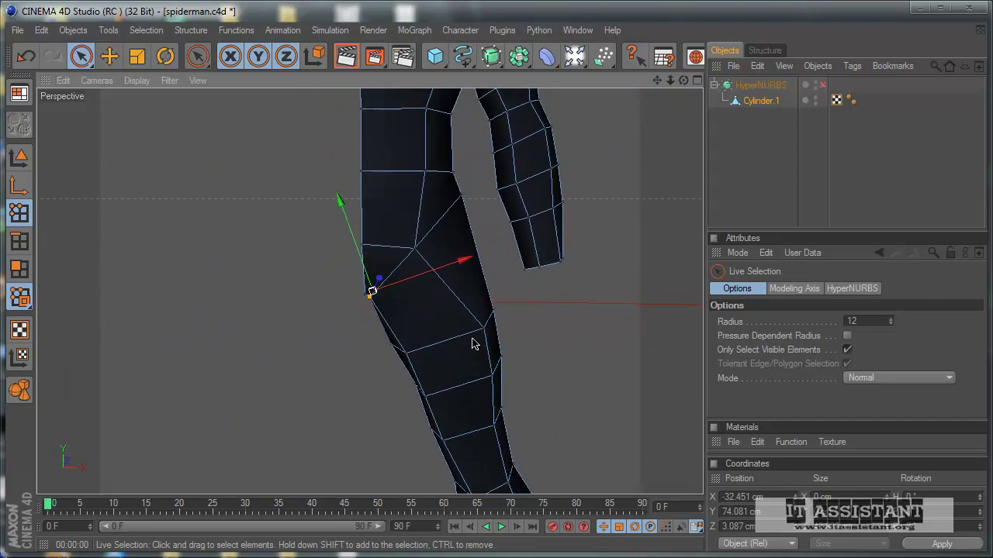
left_click(821, 85)
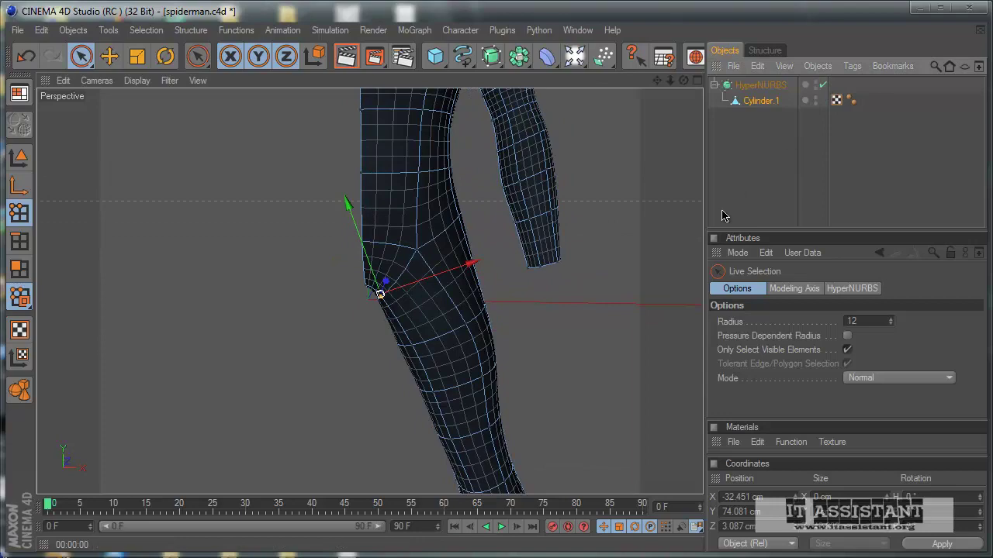
scroll(481, 284, "down", 3)
scroll(479, 306, "down", 2)
scroll(480, 318, "up", 1)
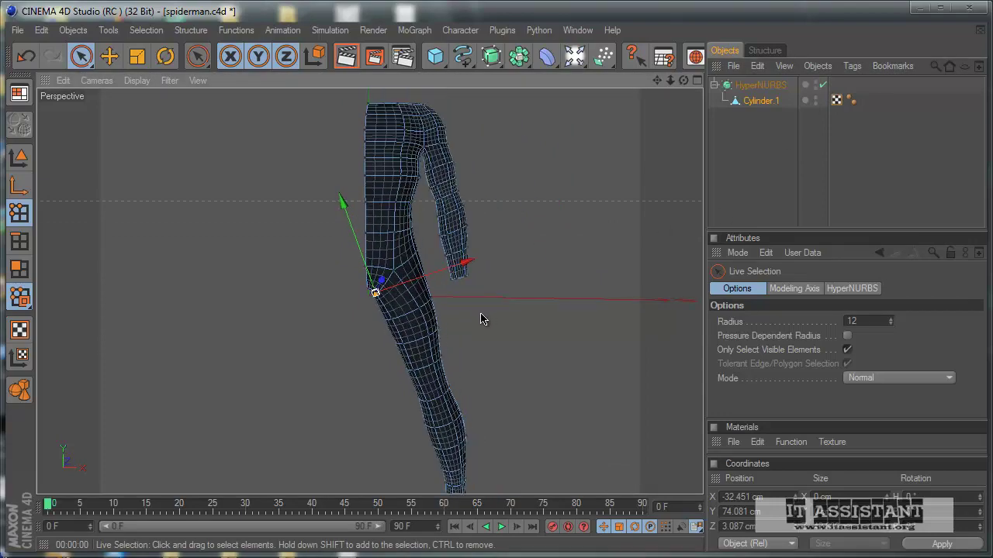
mouse_move(461, 339)
left_mouse_down("alt")
mouse_move(492, 335)
mouse_move(470, 343)
mouse_move(478, 356)
mouse_move(496, 355)
mouse_move(482, 349)
left_mouse_up("alt")
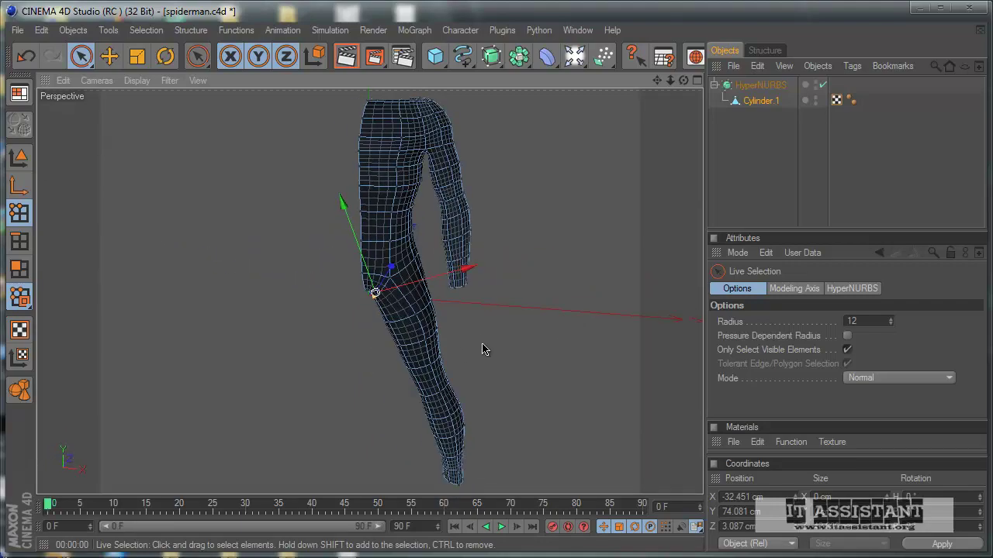
left_click(769, 177)
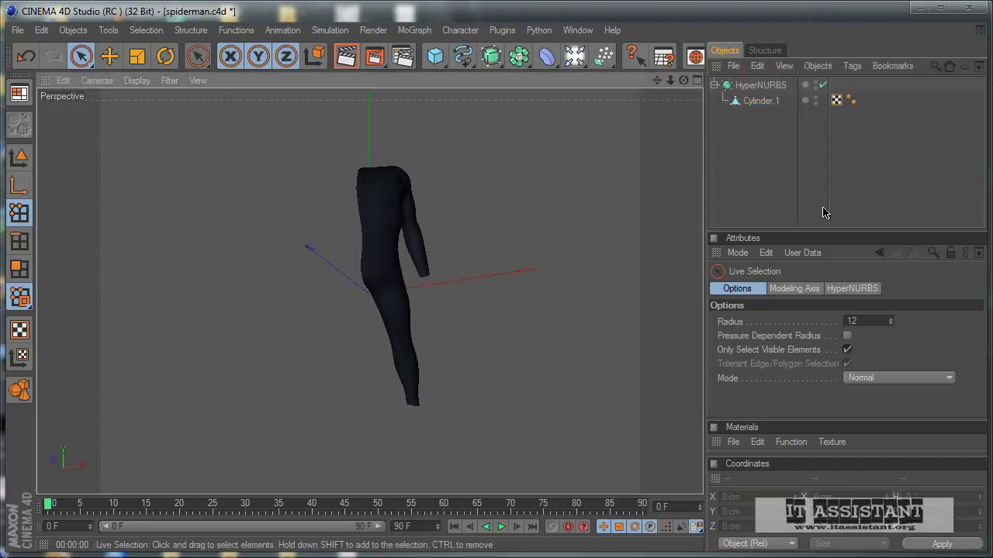
Select Cylinder.1, disable HyperNURBS, and move in close on the hip polygons.
left_click(756, 100)
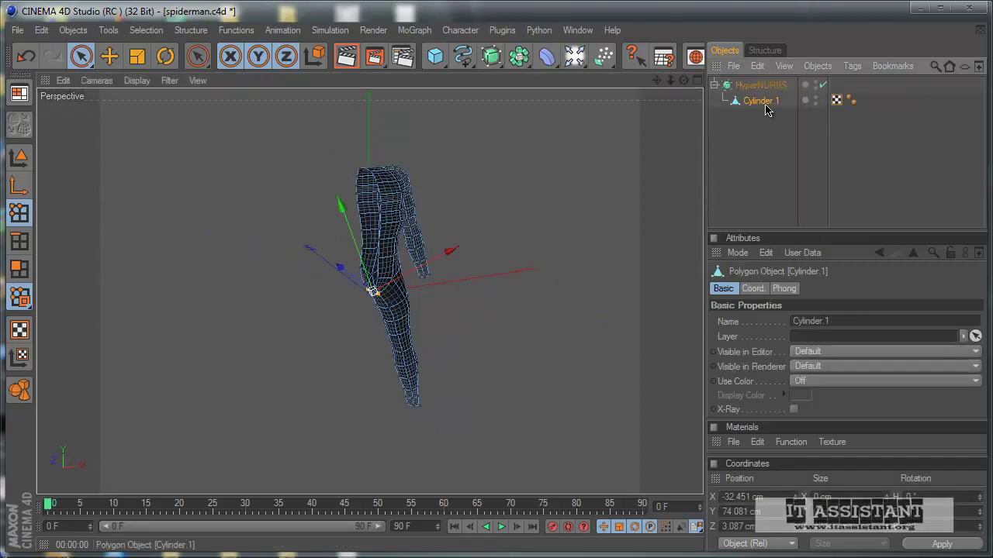
left_click(822, 84)
mouse_move(461, 339)
left_mouse_down("alt")
mouse_move(471, 346)
mouse_move(475, 325)
mouse_move(468, 339)
mouse_move(476, 337)
mouse_move(448, 352)
mouse_move(531, 282)
left_mouse_up("alt")
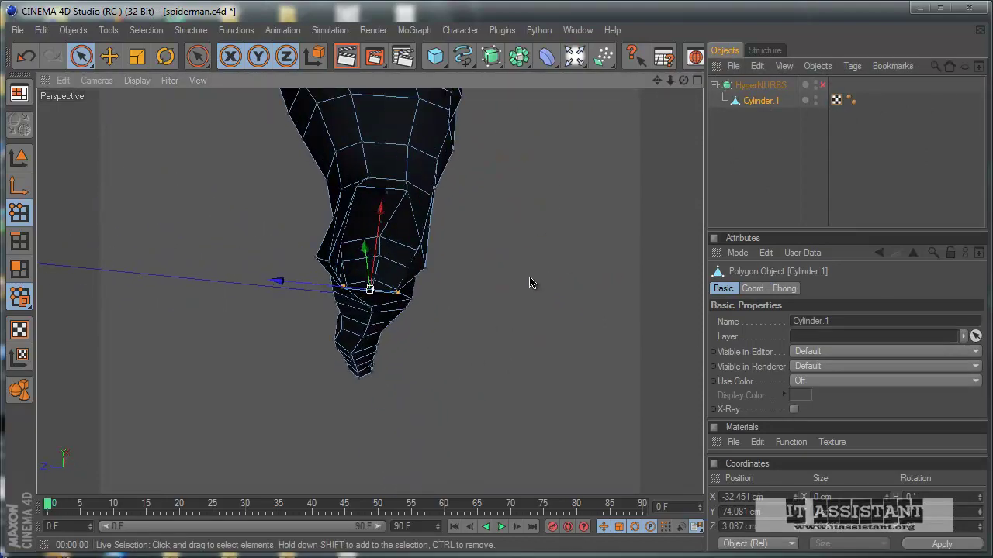
right_click_drag(530, 282, 532, 324, "alt")
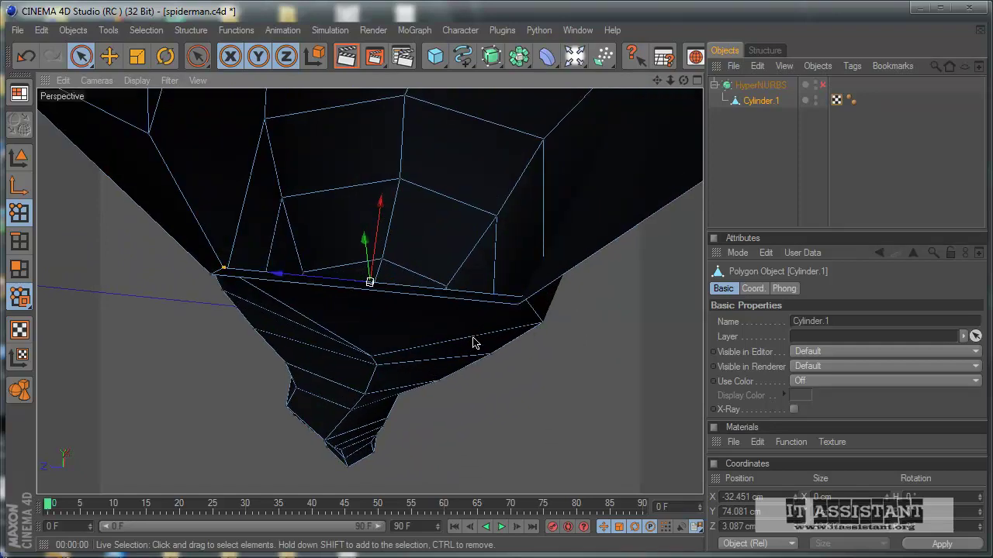
mouse_move(476, 343)
left_mouse_down("alt")
mouse_move(501, 366)
mouse_move(502, 320)
left_mouse_up("alt")
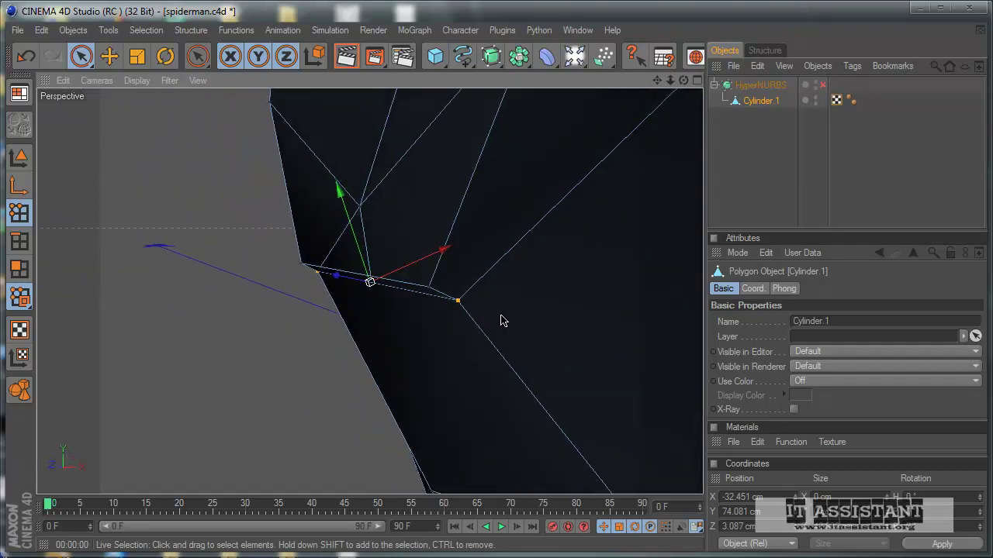
mouse_move(430, 289)
left_mouse_down("alt")
mouse_move(455, 339)
mouse_move(470, 344)
mouse_move(398, 348)
left_mouse_up("alt")
mouse_move(324, 271)
left_mouse_down("alt")
mouse_move(480, 339)
mouse_move(486, 352)
mouse_move(385, 302)
left_mouse_up("alt")
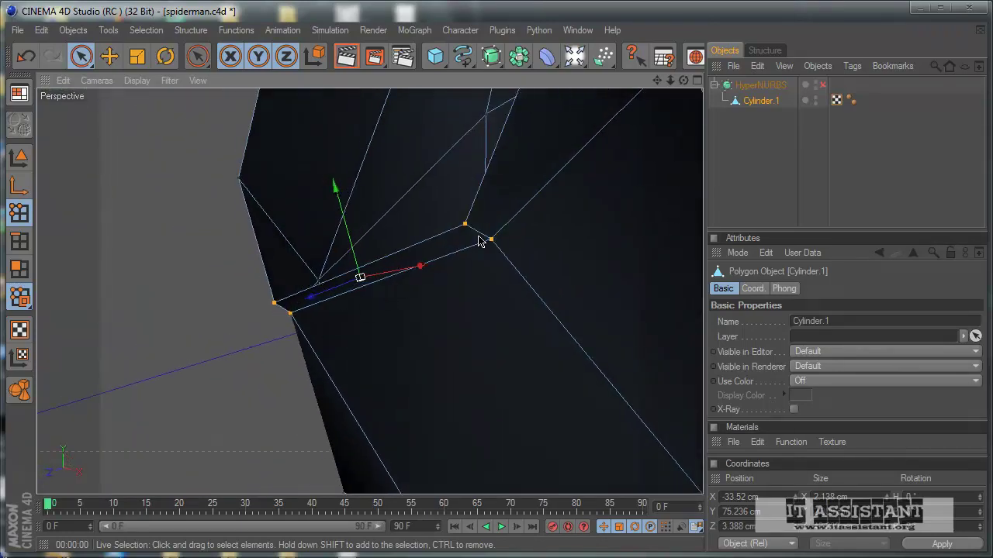
Inspect the selected hip points from several angles, then return to the four-view layout.
scroll(468, 344, "up", 2)
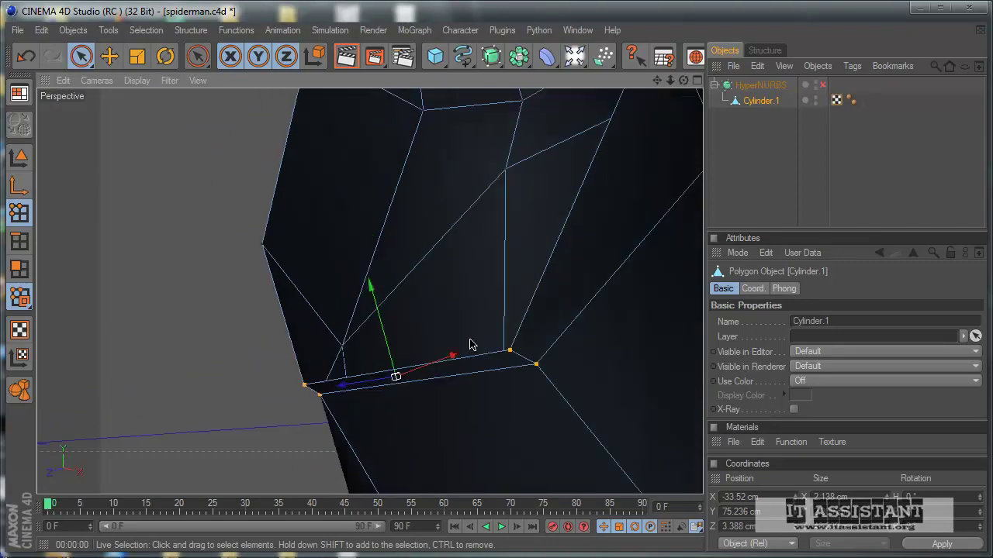
scroll(463, 349, "up", 2)
scroll(466, 347, "up", 2)
scroll(477, 339, "up", 2)
scroll(475, 342, "up", 2)
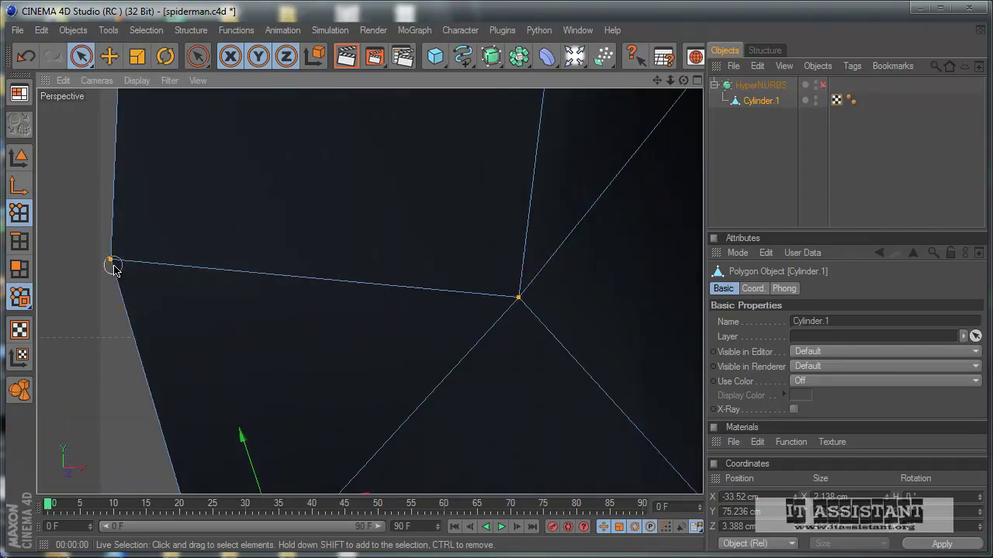
scroll(113, 268, "down", 3)
scroll(131, 277, "down", 2)
mouse_move(230, 347)
left_mouse_down("alt")
mouse_move(379, 328)
mouse_move(439, 343)
mouse_move(492, 341)
mouse_move(437, 344)
mouse_move(474, 343)
left_mouse_up("alt")
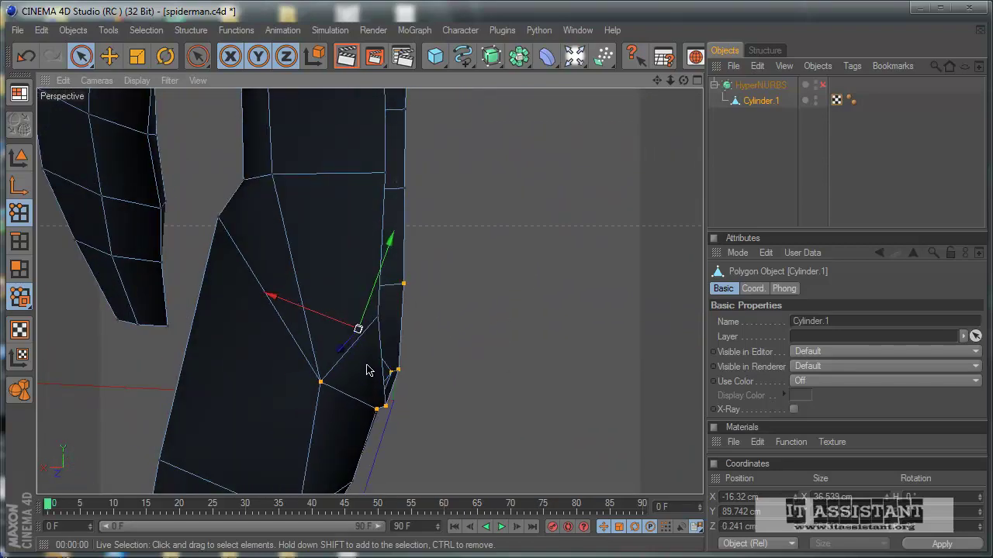
mouse_move(377, 328)
left_mouse_down("alt")
mouse_move(481, 328)
mouse_move(483, 348)
mouse_move(467, 332)
mouse_move(475, 348)
left_mouse_up("alt")
scroll(470, 349, "down", 1)
scroll(360, 399, "down", 3)
scroll(366, 395, "down", 1)
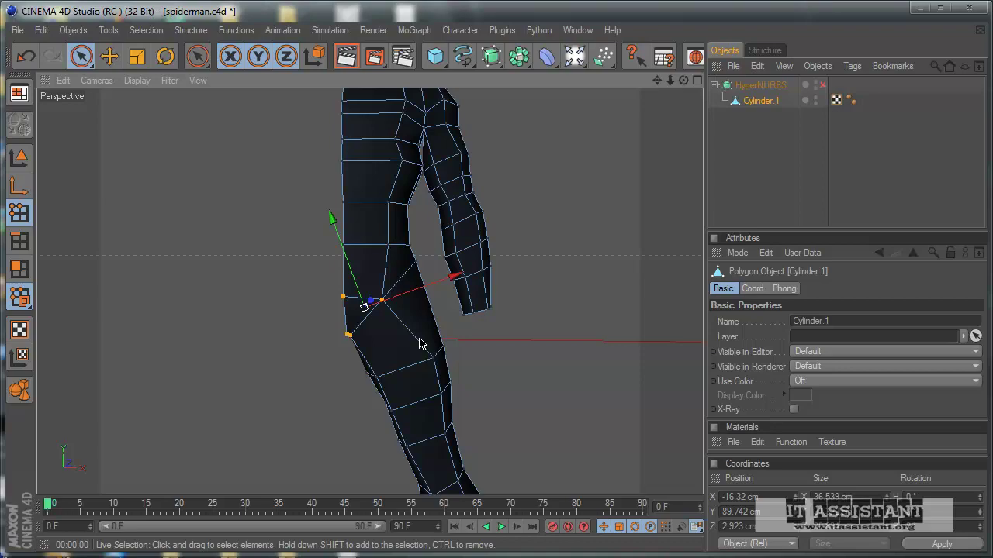
middle_click(420, 344)
In the maximized Front view, marquee-select the crotch points and drag them down to the reference.
middle_click(544, 383)
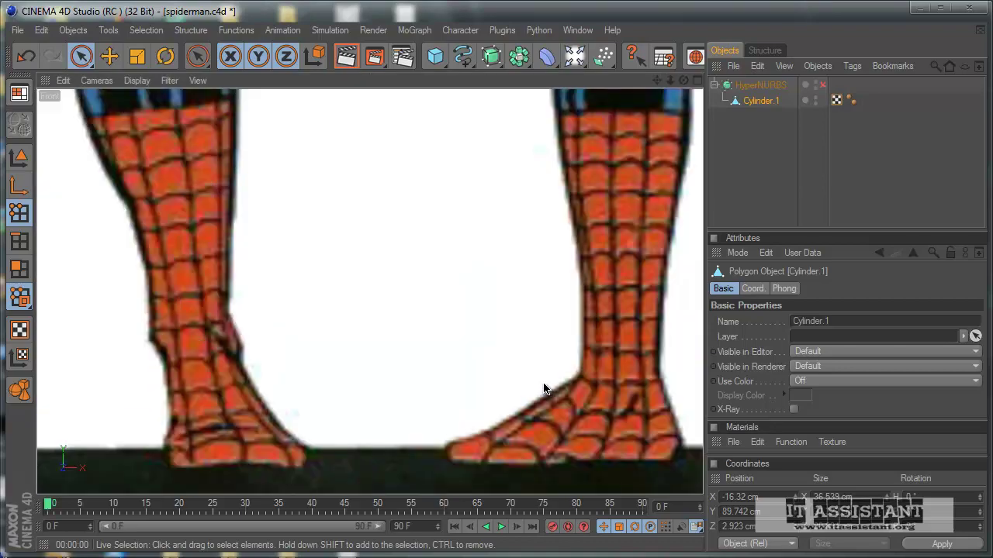
scroll(486, 442, "up", 1)
middle_click_drag(486, 442, 390, 275, "alt")
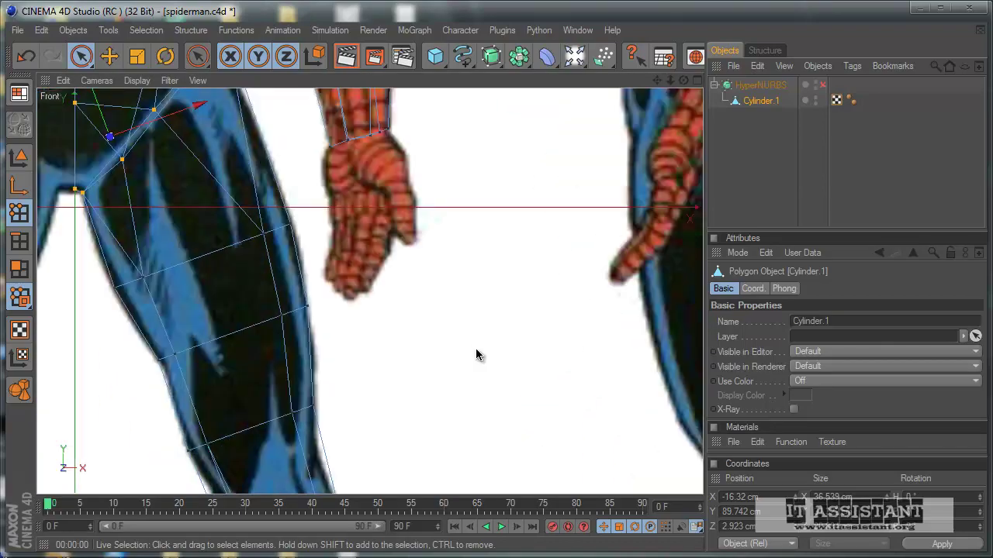
left_click(24, 188)
scroll(278, 309, "down", 2)
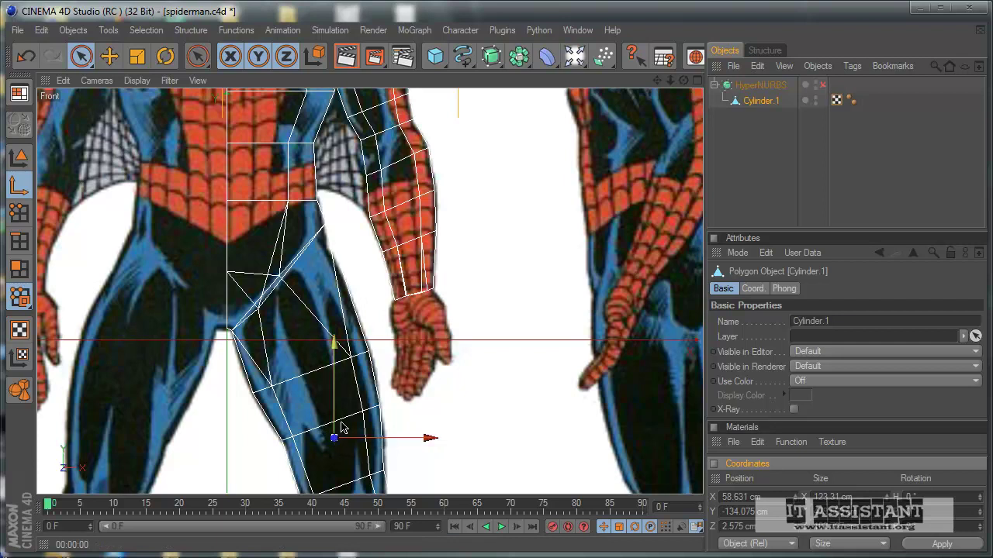
left_click(19, 212)
left_click_drag(229, 330, 272, 275)
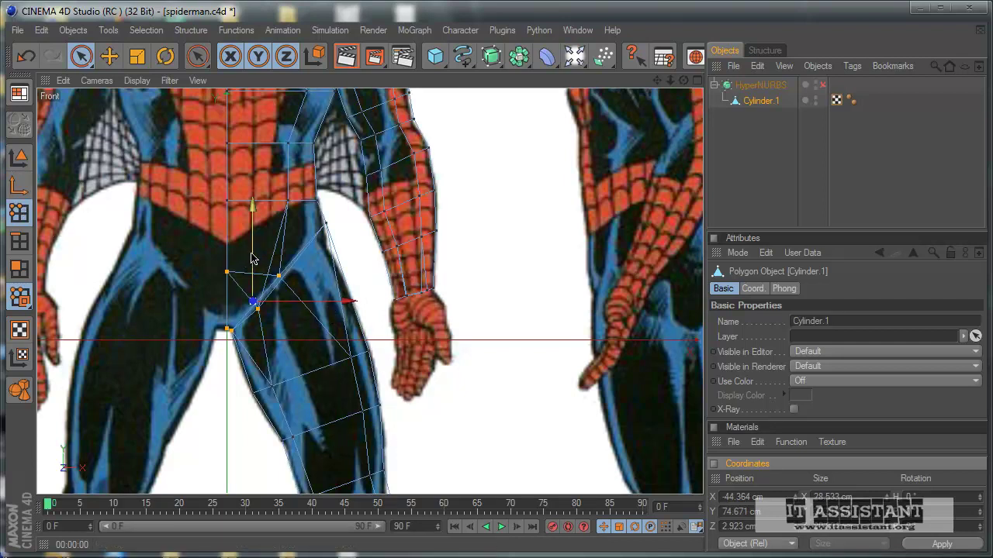
left_click_drag(252, 259, 473, 342)
Back in Perspective, turn HyperNURBS on and orbit the deselected body to check the change.
middle_click(419, 315)
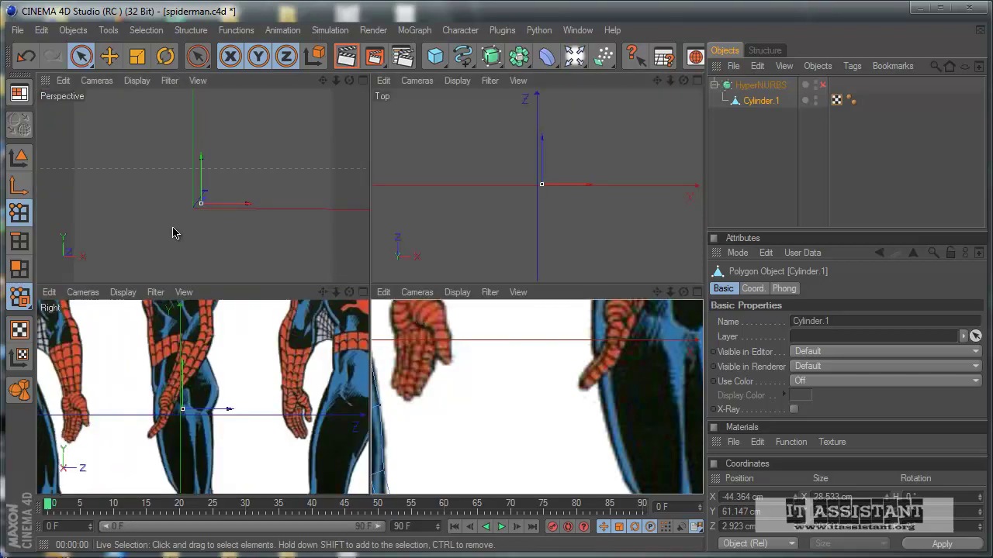
middle_click(173, 227)
mouse_move(423, 344)
left_mouse_down("alt")
mouse_move(497, 339)
mouse_move(479, 337)
left_mouse_up("alt")
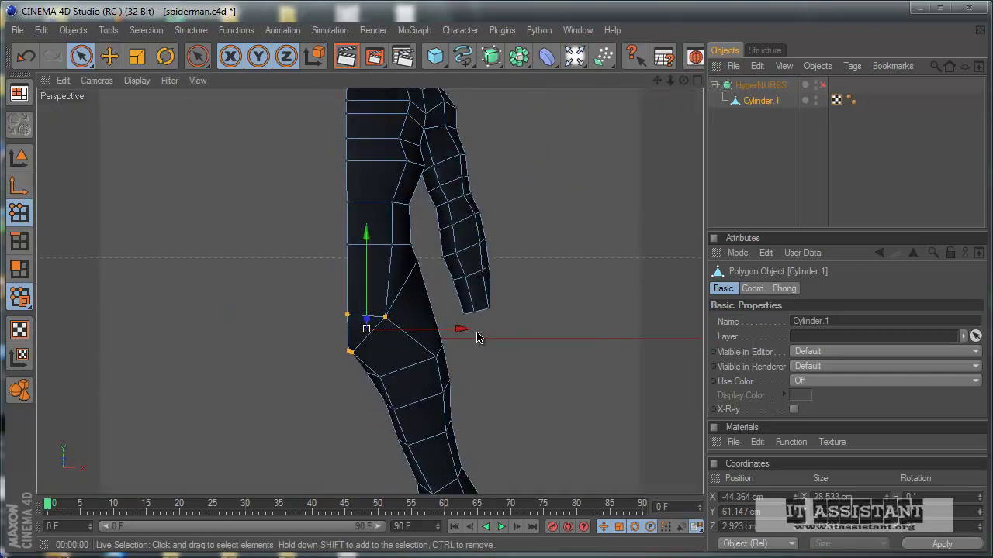
left_click(821, 86)
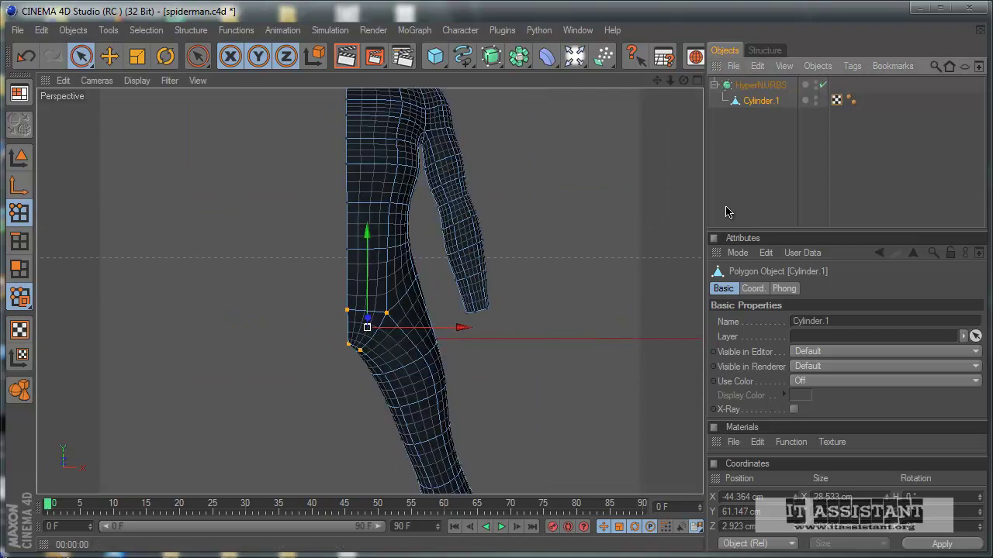
scroll(583, 271, "down", 3)
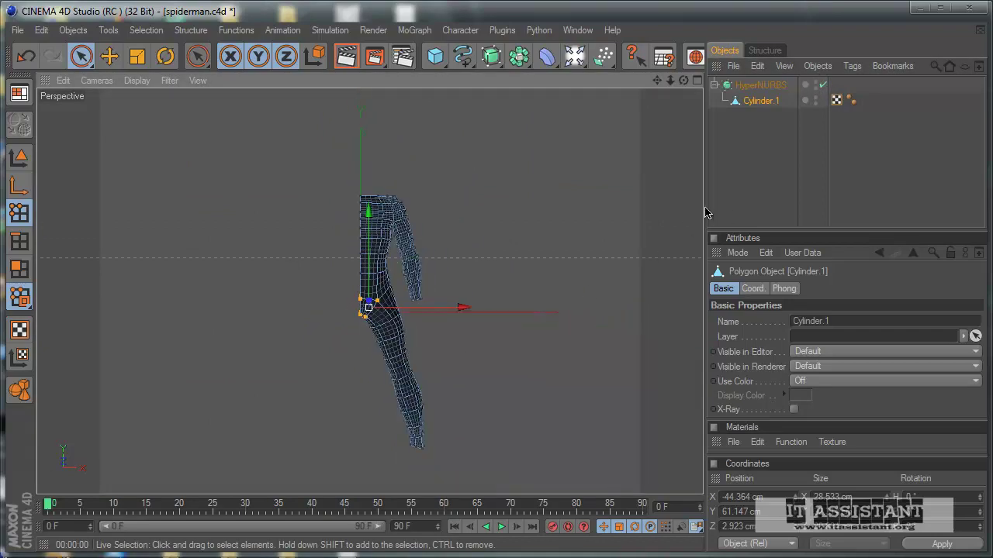
left_click(783, 215)
mouse_move(553, 335)
left_mouse_down("alt")
mouse_move(468, 341)
mouse_move(483, 347)
mouse_move(467, 350)
mouse_move(466, 336)
left_mouse_up("alt")
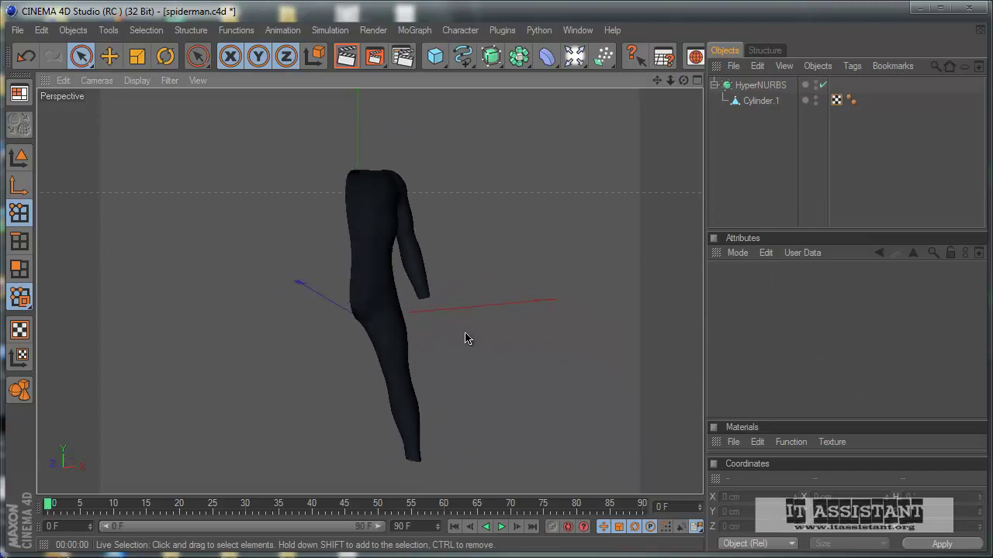
Reselect the body, turn smoothing off, and orbit the low-poly cage until it faces the viewer.
left_click(760, 101)
scroll(581, 263, "up", 3)
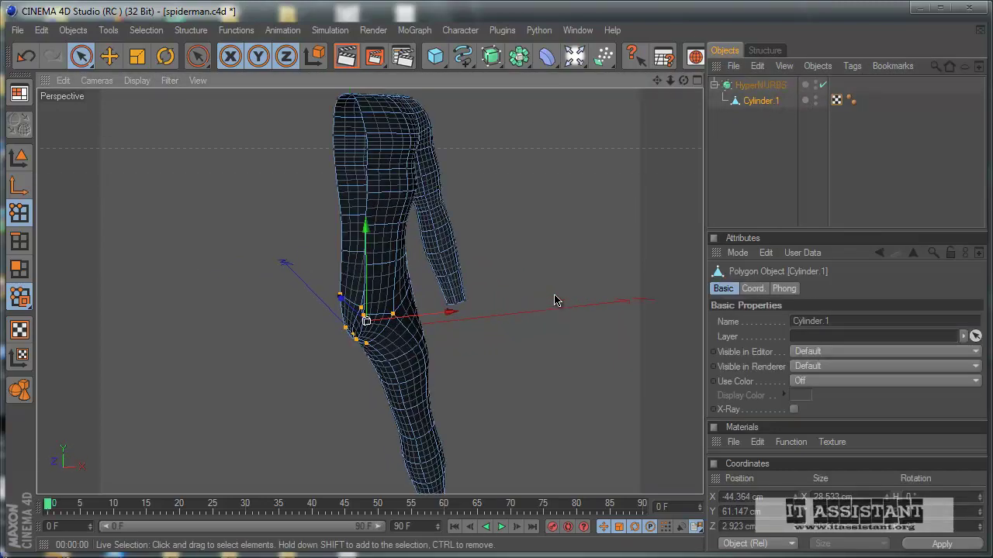
left_click(823, 85)
mouse_move(443, 344)
left_mouse_down("alt")
mouse_move(483, 337)
mouse_move(474, 348)
left_mouse_up("alt")
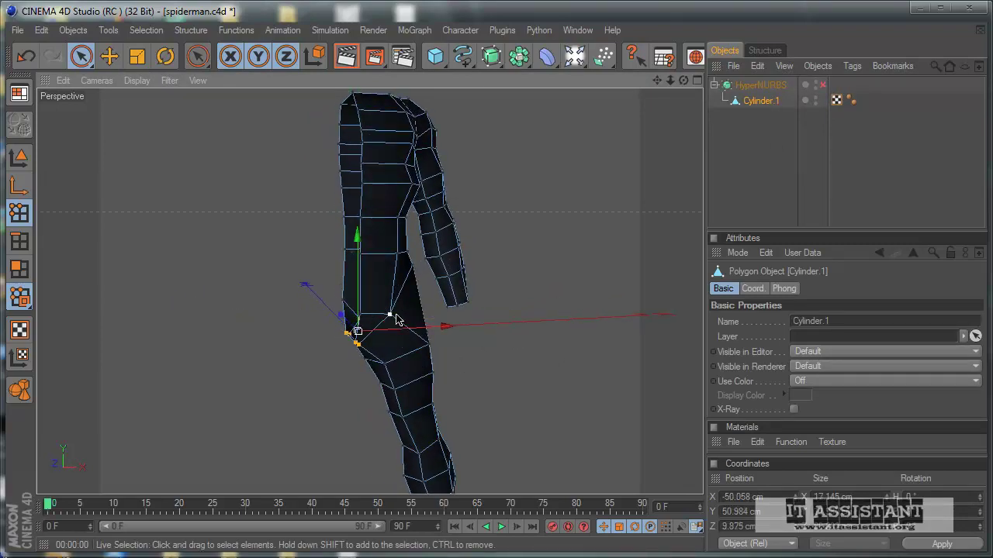
mouse_move(382, 329)
left_mouse_down("alt")
mouse_move(470, 343)
mouse_move(458, 350)
mouse_move(461, 368)
left_mouse_up("alt")
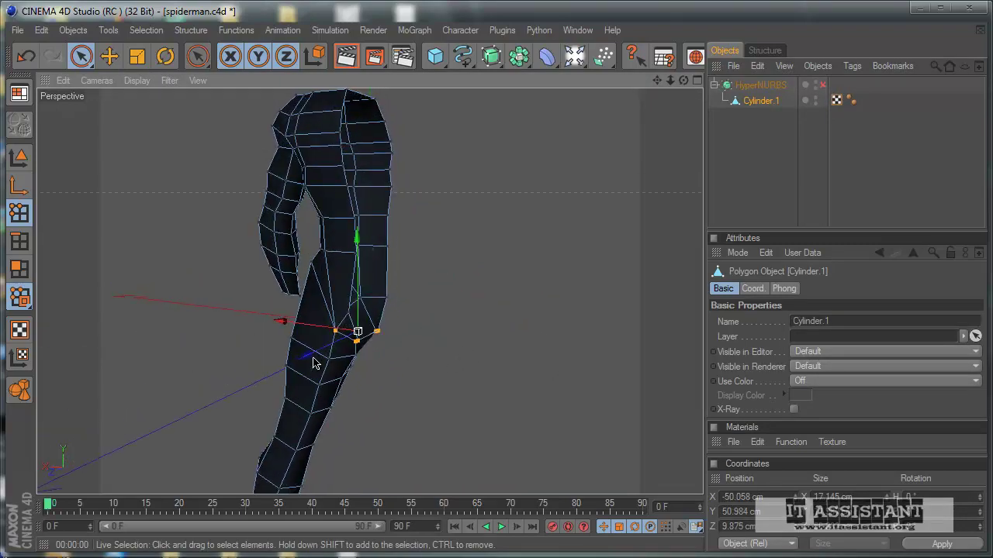
mouse_move(334, 339)
left_mouse_down("alt")
mouse_move(483, 343)
mouse_move(607, 405)
mouse_move(392, 394)
left_mouse_up("alt")
In the maximized Front view, raise the crotch point 13.102 cm, then return to Perspective.
middle_click(389, 397)
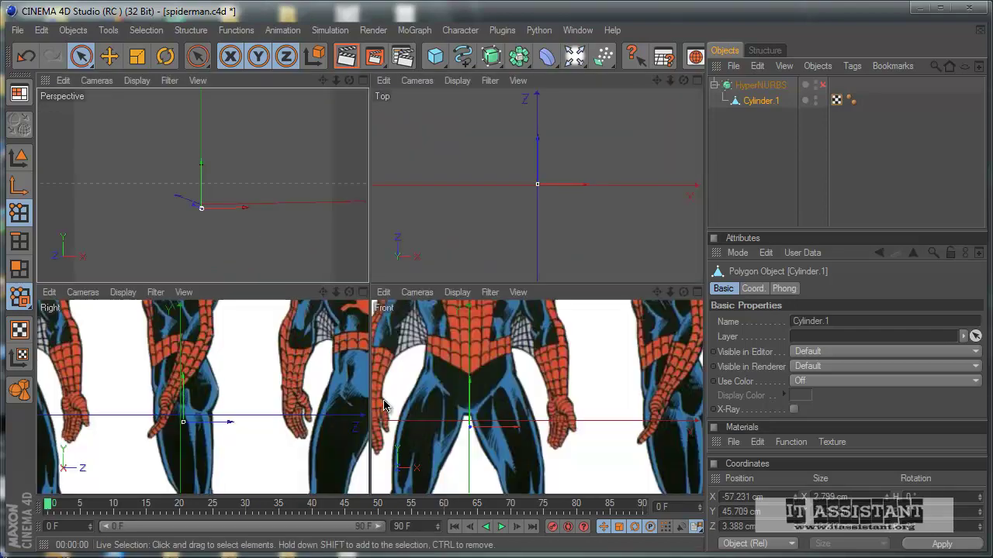
middle_click(410, 461)
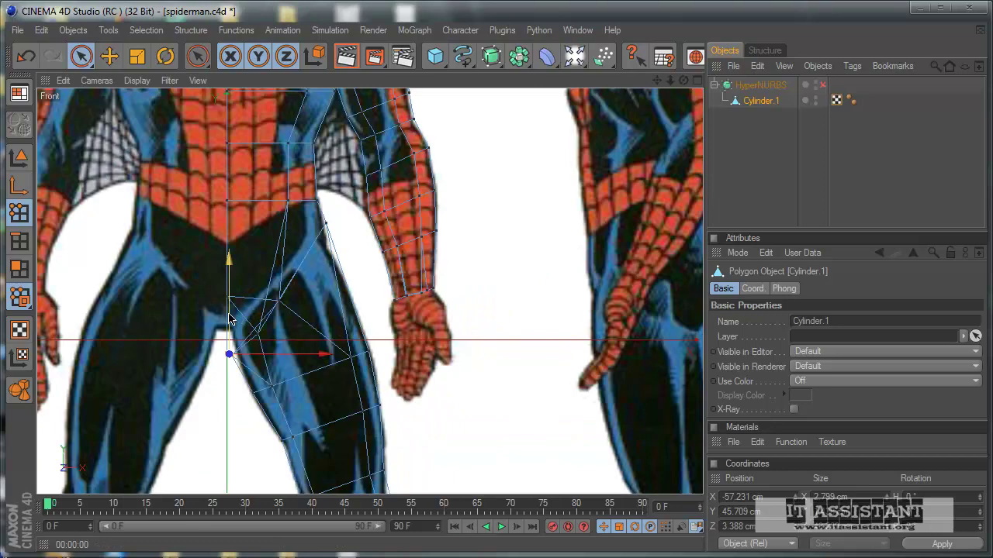
left_click_drag(229, 319, 471, 337)
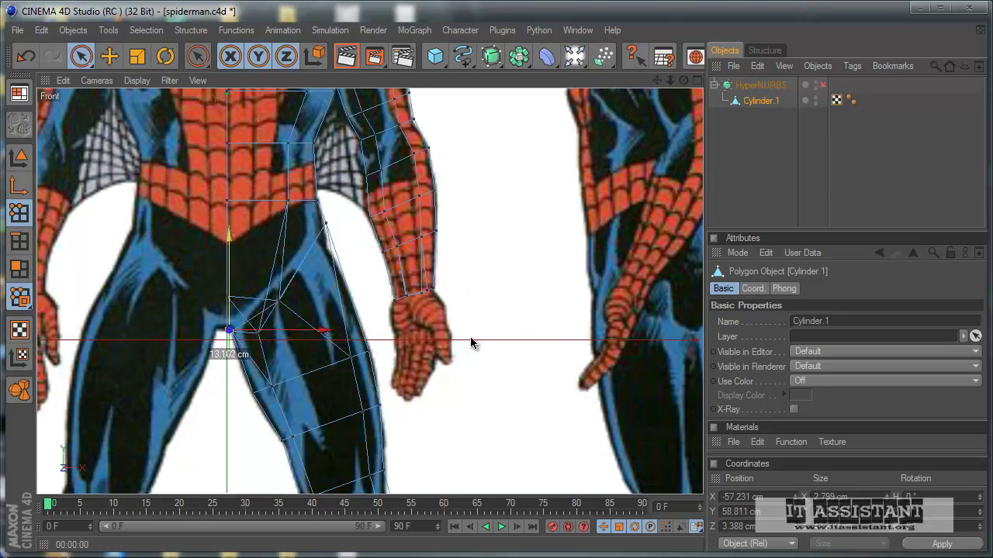
middle_click(471, 339)
middle_click(145, 215)
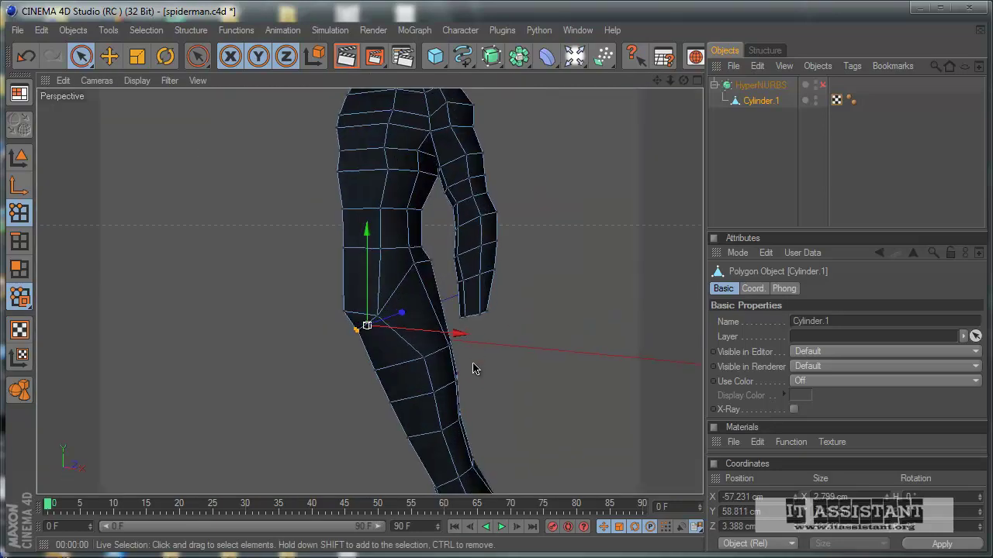
left_click_drag(475, 369, 463, 344, "alt")
Enable HyperNURBS, deselect everything, and orbit around the smoothed half body from above.
left_click(823, 86)
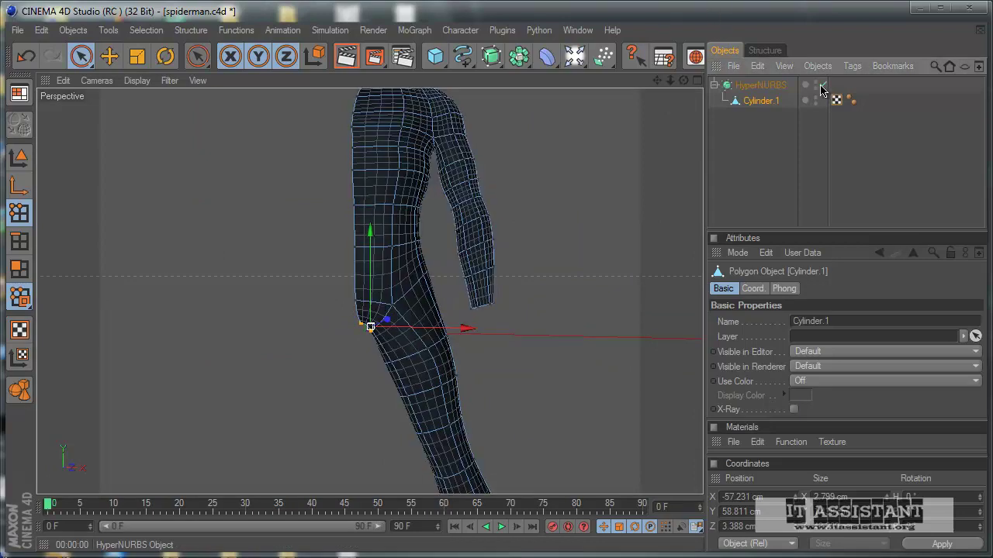
left_click(812, 173)
scroll(559, 235, "down", 3)
scroll(549, 264, "down", 2)
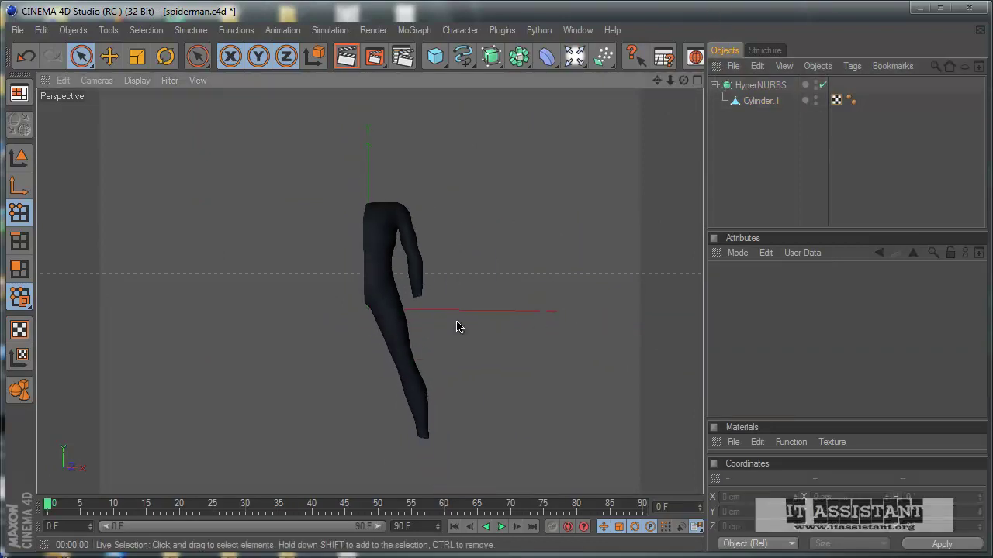
mouse_move(457, 328)
left_mouse_down("alt")
mouse_move(479, 334)
mouse_move(463, 364)
mouse_move(472, 343)
left_mouse_up("alt")
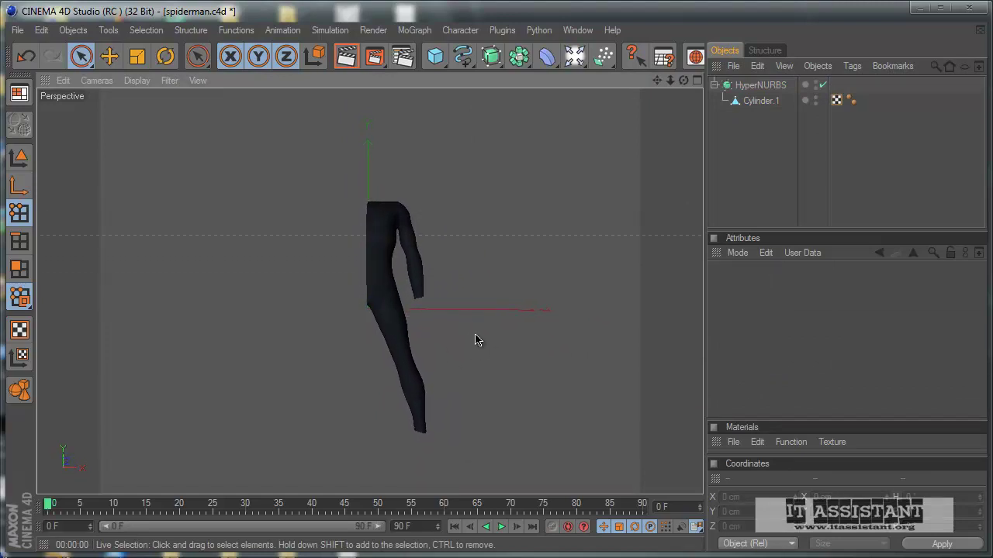
mouse_move(525, 322)
left_mouse_down("alt")
mouse_move(505, 310)
mouse_move(515, 317)
mouse_move(438, 322)
mouse_move(479, 352)
left_mouse_up("alt")
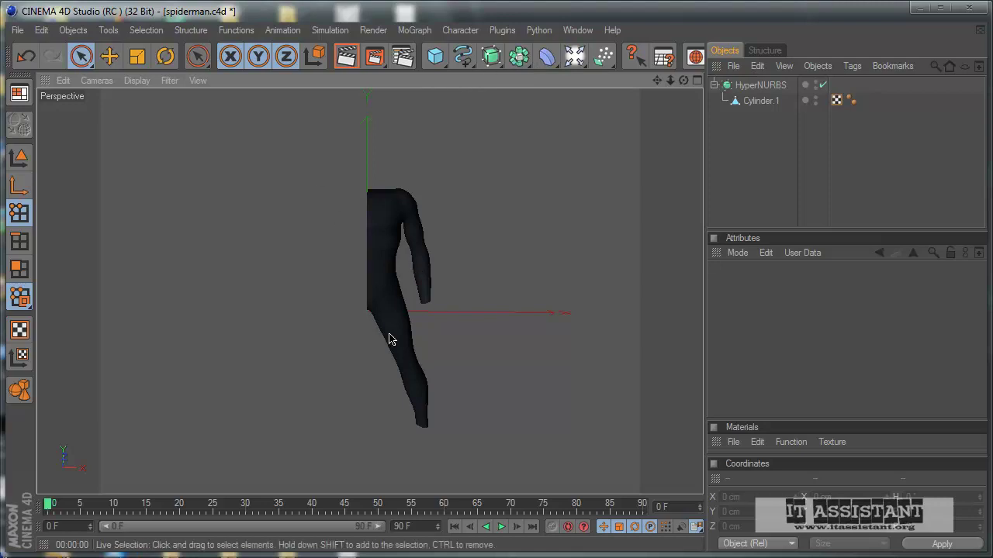
scroll(396, 334, "up", 3)
scroll(400, 330, "down", 2)
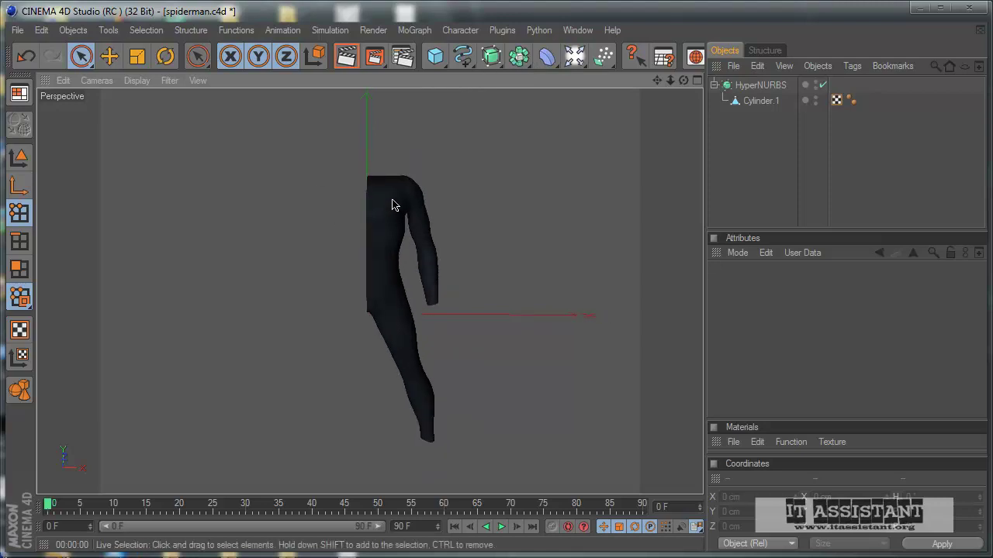
Add a Symmetry object and nest the HyperNURBS inside it to mirror the body.
left_click(520, 63)
left_click(786, 100)
left_click_drag(764, 101, 750, 87)
left_click(771, 184)
Orbit and zoom around the mirrored figure from the front to a three-quarter angle.
left_click_drag(589, 256, 486, 284, "alt")
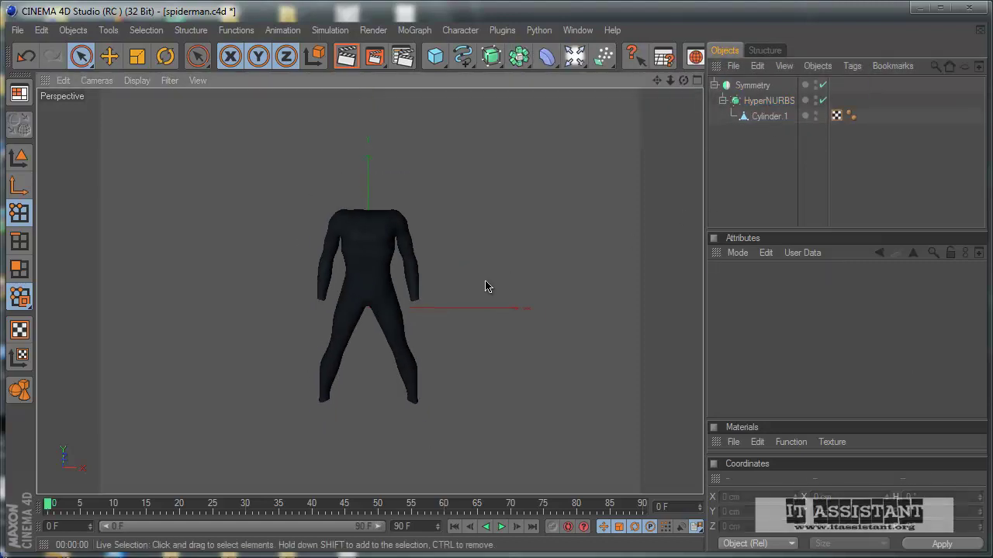
mouse_move(462, 330)
left_mouse_down("alt")
mouse_move(471, 350)
mouse_move(502, 341)
mouse_move(473, 342)
left_mouse_up("alt")
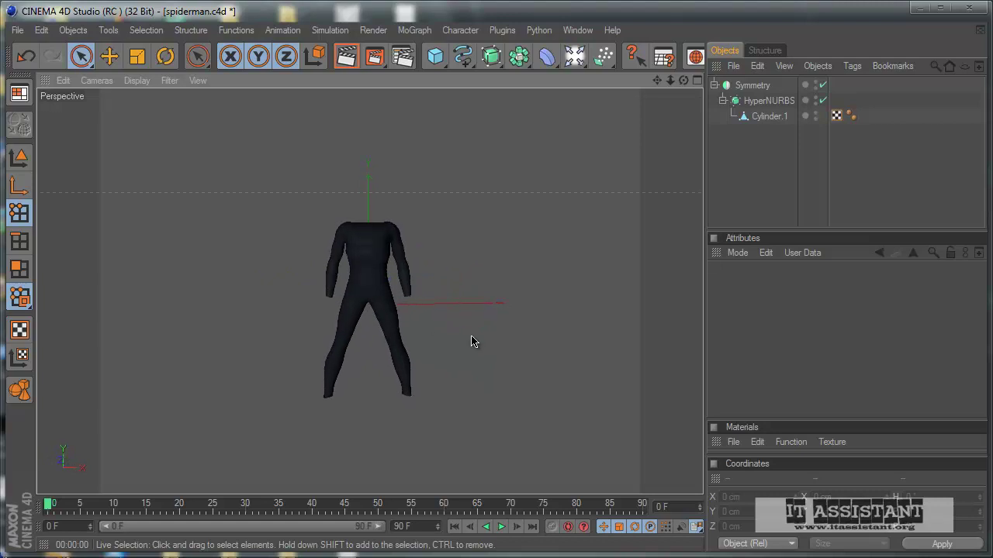
scroll(479, 306, "up", 2)
scroll(479, 306, "up", 2)
scroll(478, 305, "up", 3)
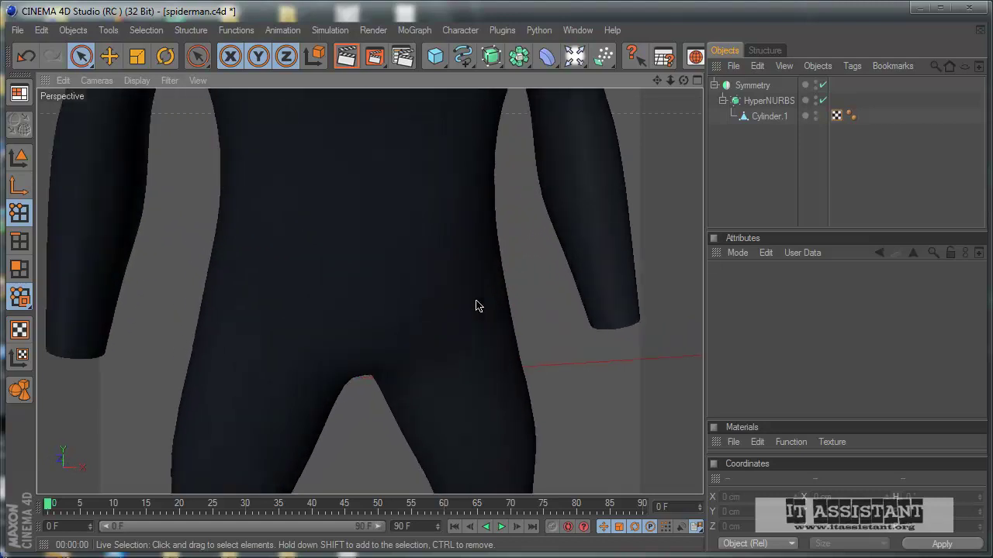
mouse_move(479, 323)
left_mouse_down("alt")
mouse_move(468, 344)
mouse_move(474, 334)
mouse_move(481, 349)
mouse_move(481, 339)
mouse_move(452, 349)
mouse_move(485, 339)
mouse_move(470, 339)
mouse_move(501, 349)
mouse_move(470, 343)
mouse_move(421, 309)
left_mouse_up("alt")
right_click_drag(418, 309, 406, 381, "alt")
mouse_move(406, 381)
left_mouse_down("alt")
mouse_move(460, 341)
mouse_move(515, 378)
mouse_move(472, 337)
mouse_move(492, 349)
mouse_move(476, 349)
mouse_move(480, 327)
mouse_move(483, 342)
mouse_move(439, 337)
mouse_move(465, 349)
mouse_move(425, 351)
mouse_move(430, 326)
mouse_move(410, 354)
mouse_move(470, 343)
mouse_move(475, 331)
mouse_move(467, 348)
mouse_move(494, 343)
mouse_move(454, 339)
mouse_move(505, 349)
mouse_move(484, 344)
left_mouse_up("alt")
Zoom and orbit to inspect the figure's side, lower legs and underside of the feet.
scroll(377, 339, "up", 2)
scroll(368, 341, "up", 3)
scroll(369, 341, "down", 4)
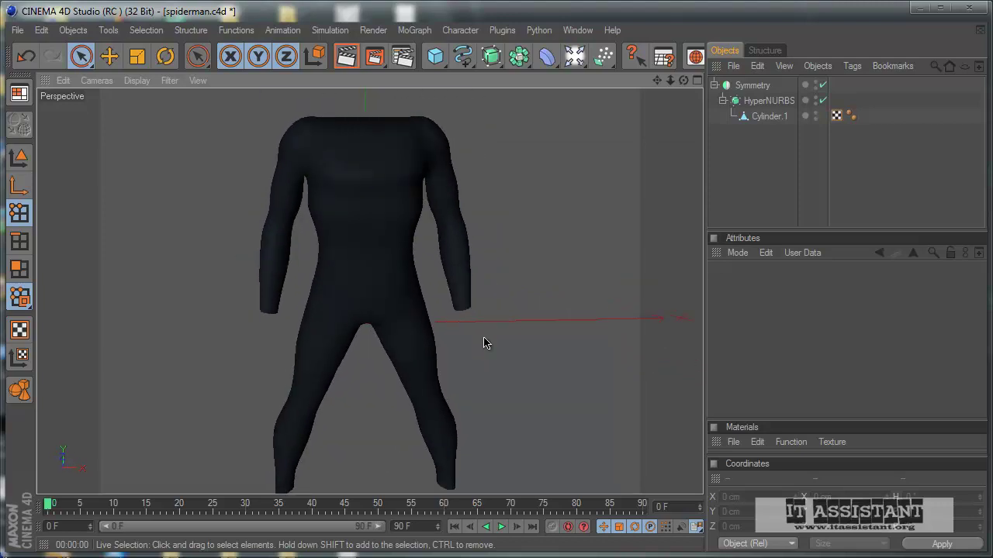
scroll(443, 336, "up", 2)
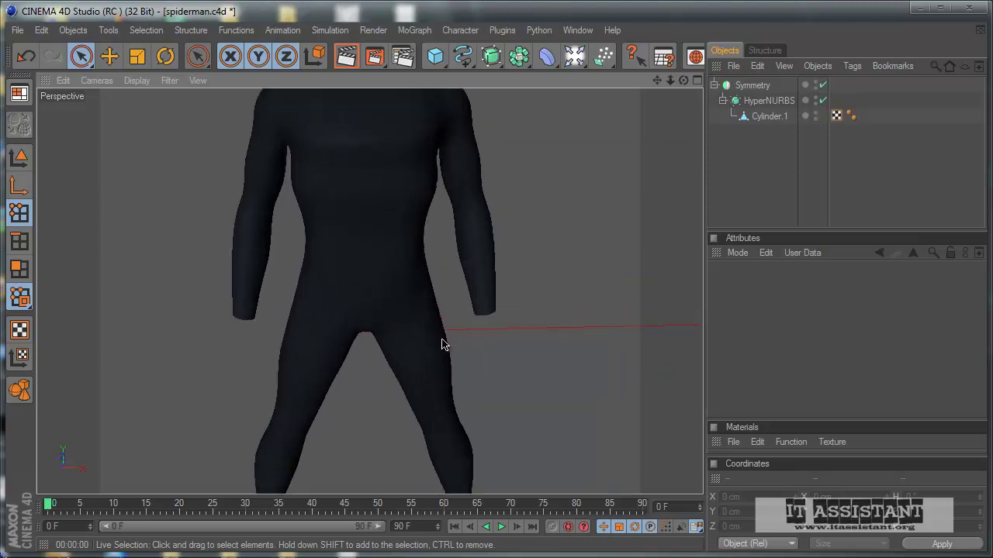
scroll(443, 337, "up", 2)
scroll(443, 340, "up", 3)
scroll(443, 342, "down", 2)
scroll(443, 342, "down", 2)
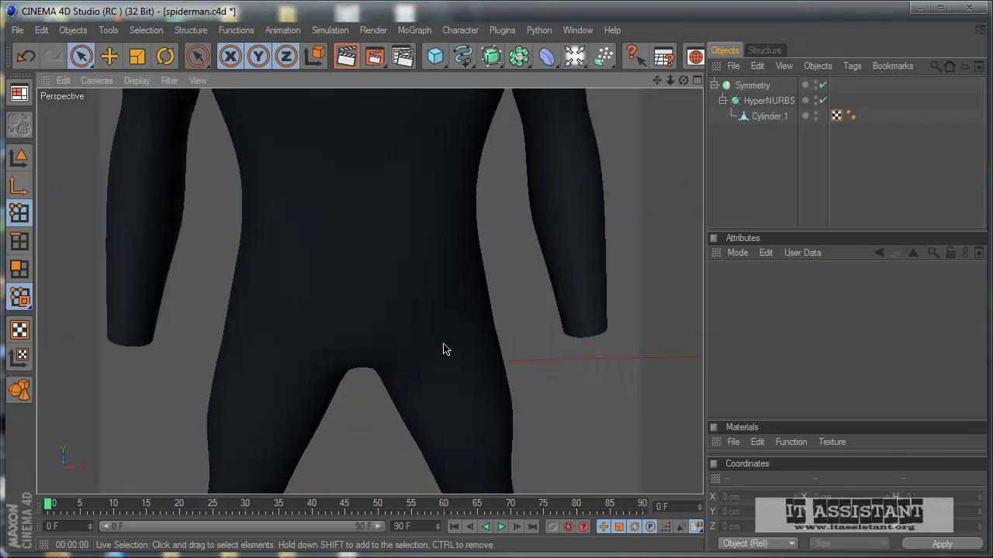
scroll(470, 349, "down", 1)
scroll(474, 337, "down", 2)
mouse_move(475, 337)
left_mouse_down("alt")
mouse_move(507, 343)
mouse_move(467, 351)
left_mouse_up("alt")
scroll(458, 366, "down", 3)
scroll(419, 341, "up", 1)
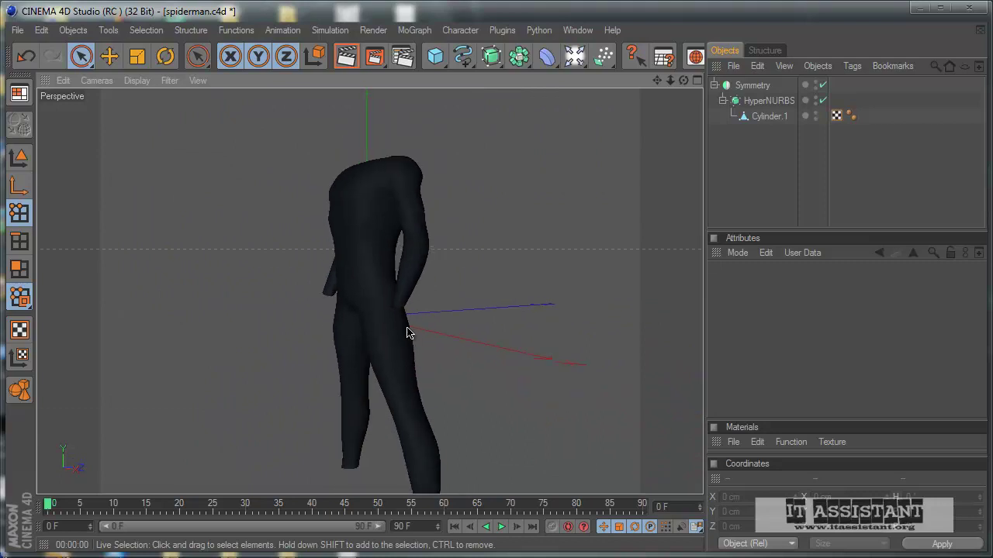
scroll(409, 334, "up", 2)
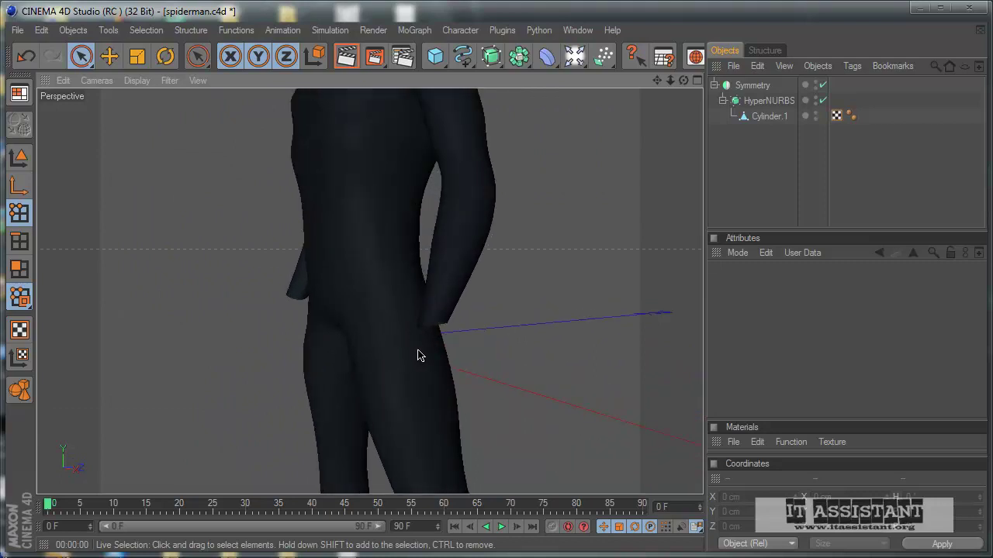
left_click_drag(472, 339, 442, 395, "alt")
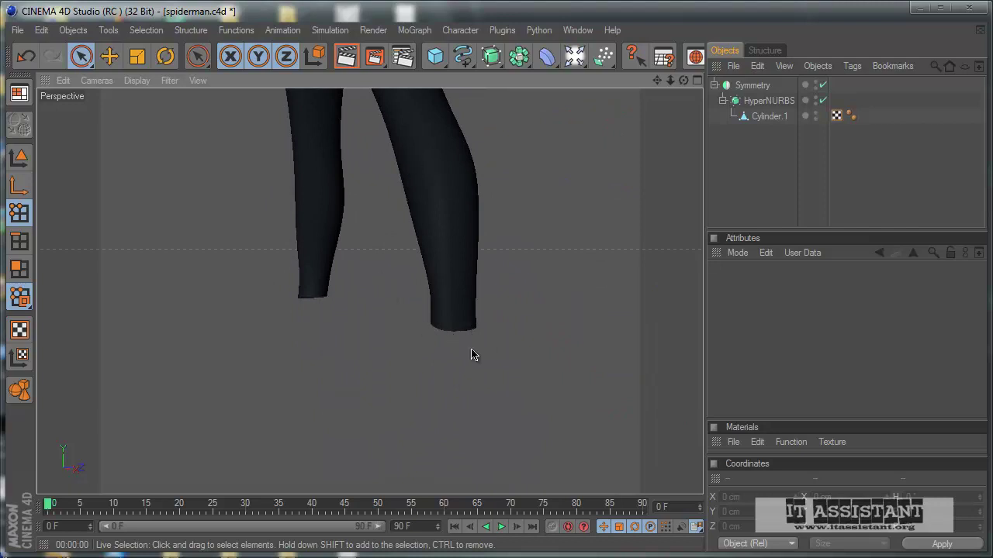
mouse_move(473, 356)
left_mouse_down("alt")
mouse_move(479, 362)
mouse_move(411, 270)
mouse_move(435, 333)
mouse_move(478, 352)
mouse_move(388, 348)
mouse_move(386, 372)
mouse_move(473, 343)
left_mouse_up("alt")
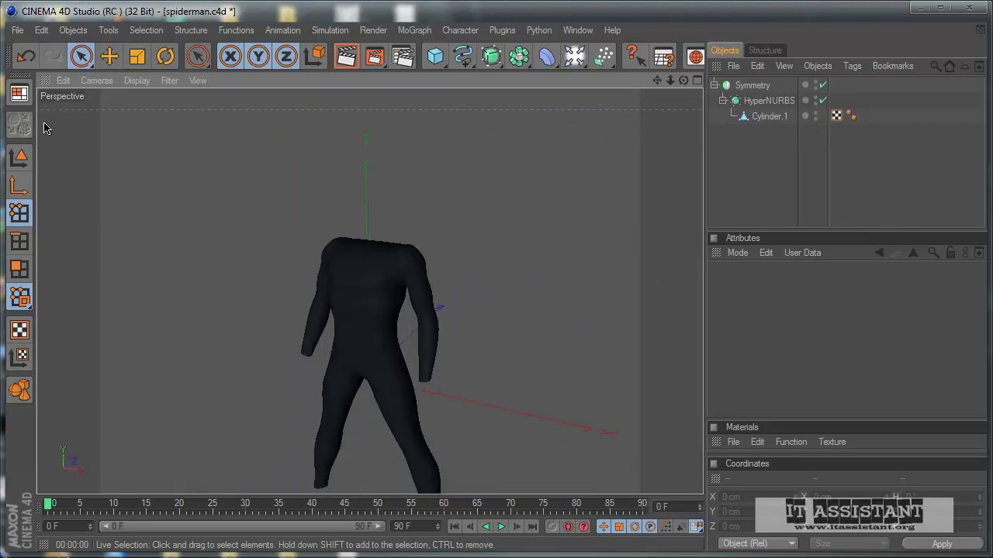
Save the scene to spiderman.c4d via the File menu.
left_click(17, 31)
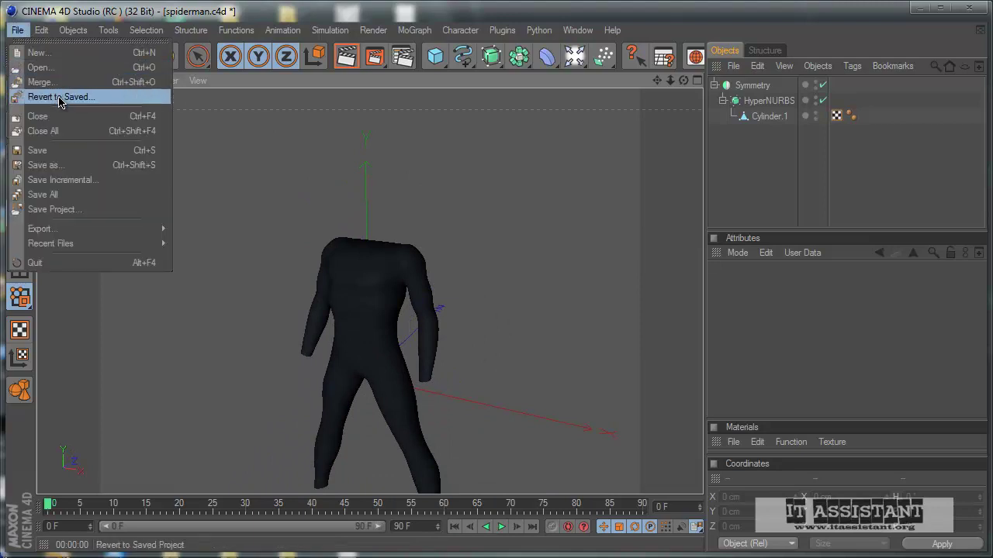
left_click(48, 154)
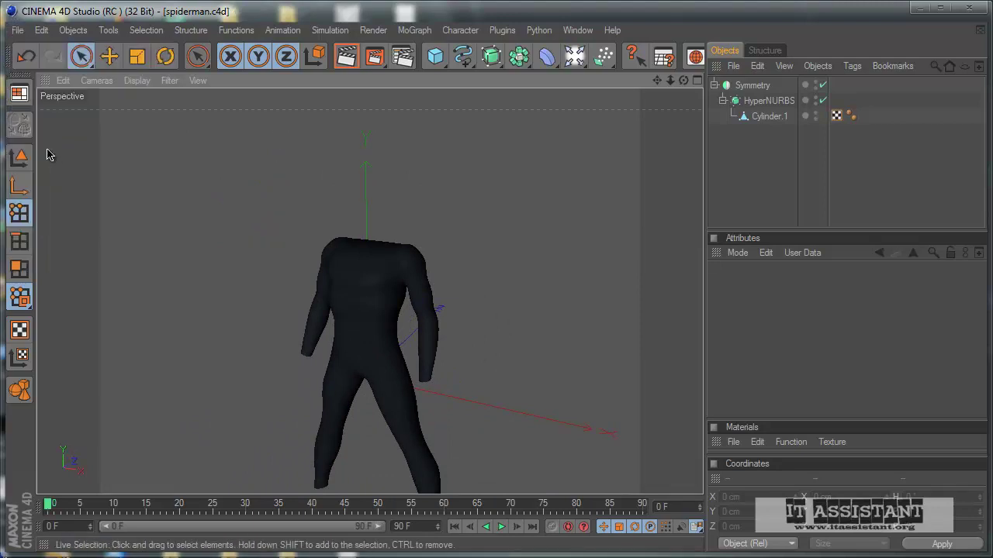
mouse_move(323, 272)
left_mouse_down("alt")
mouse_move(311, 294)
mouse_move(334, 299)
left_mouse_up("alt")
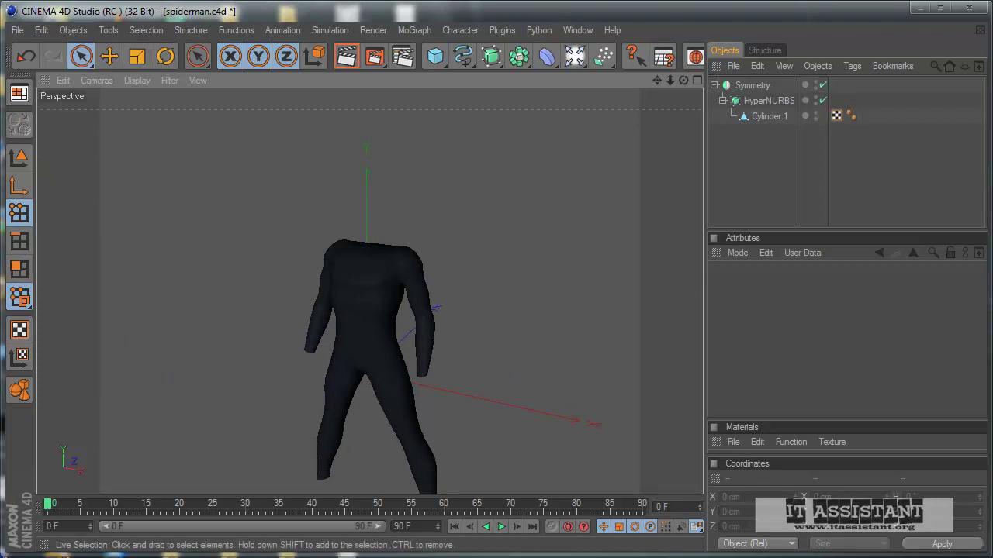